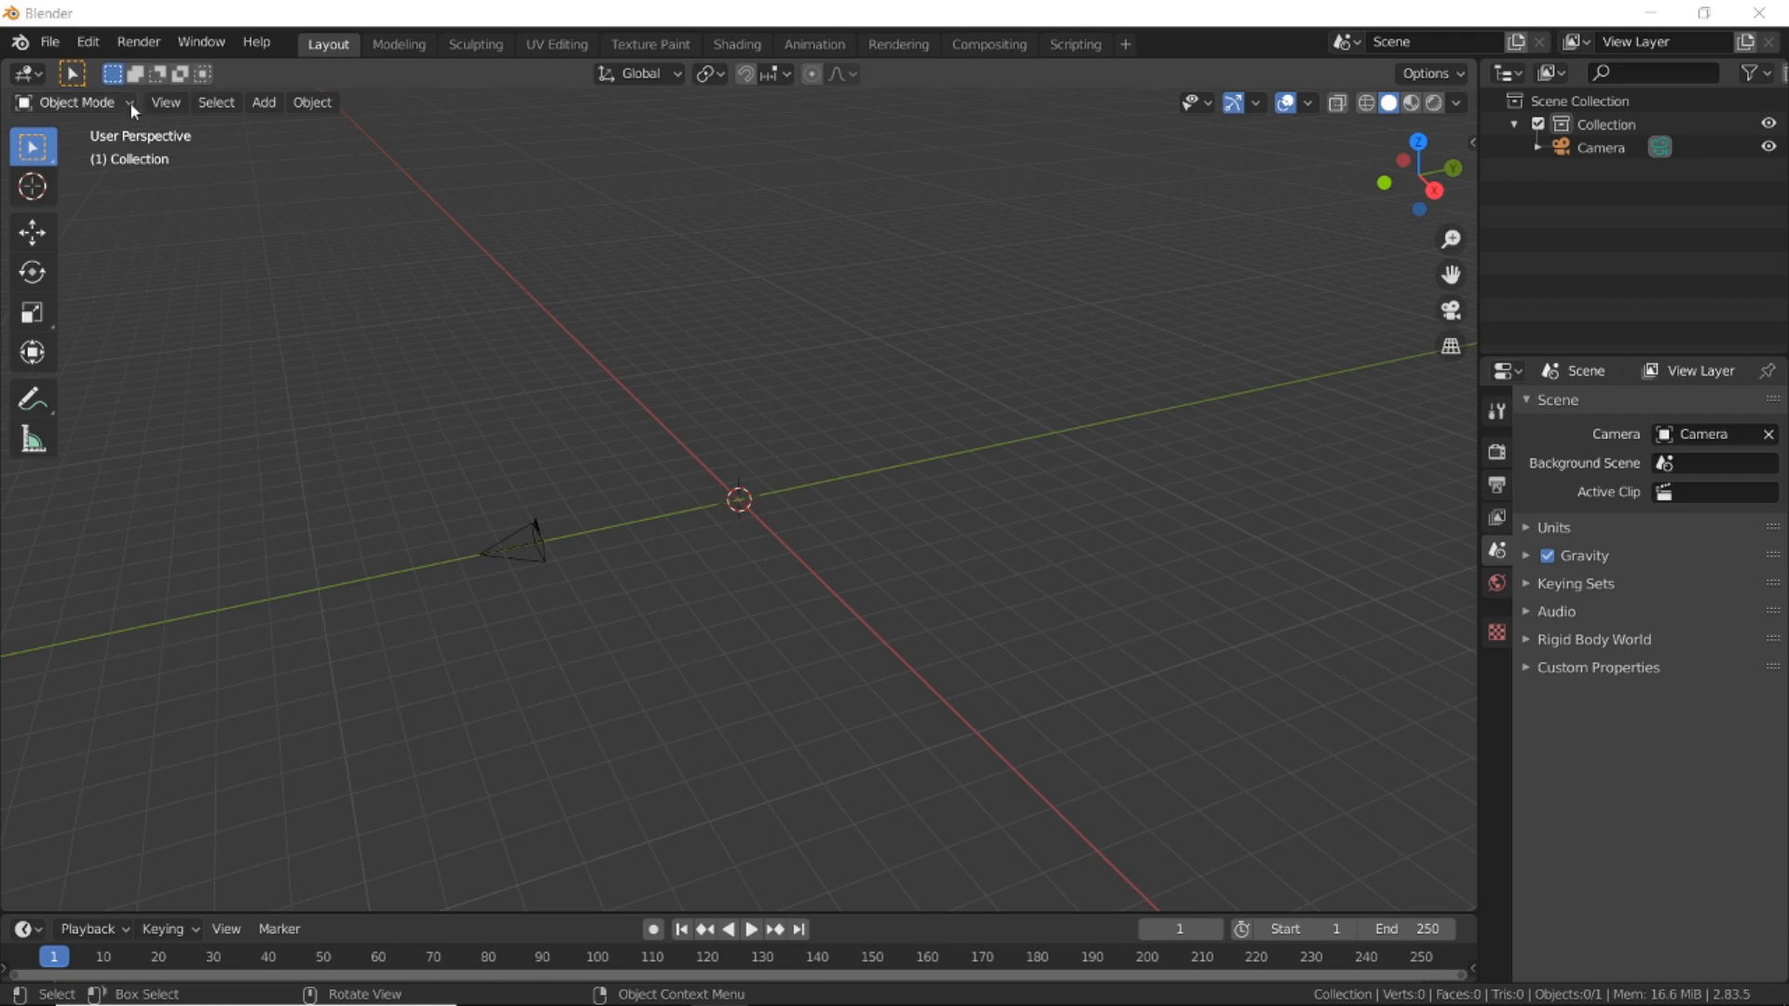
{"action": "left_click", "coordinate": [50, 46]}
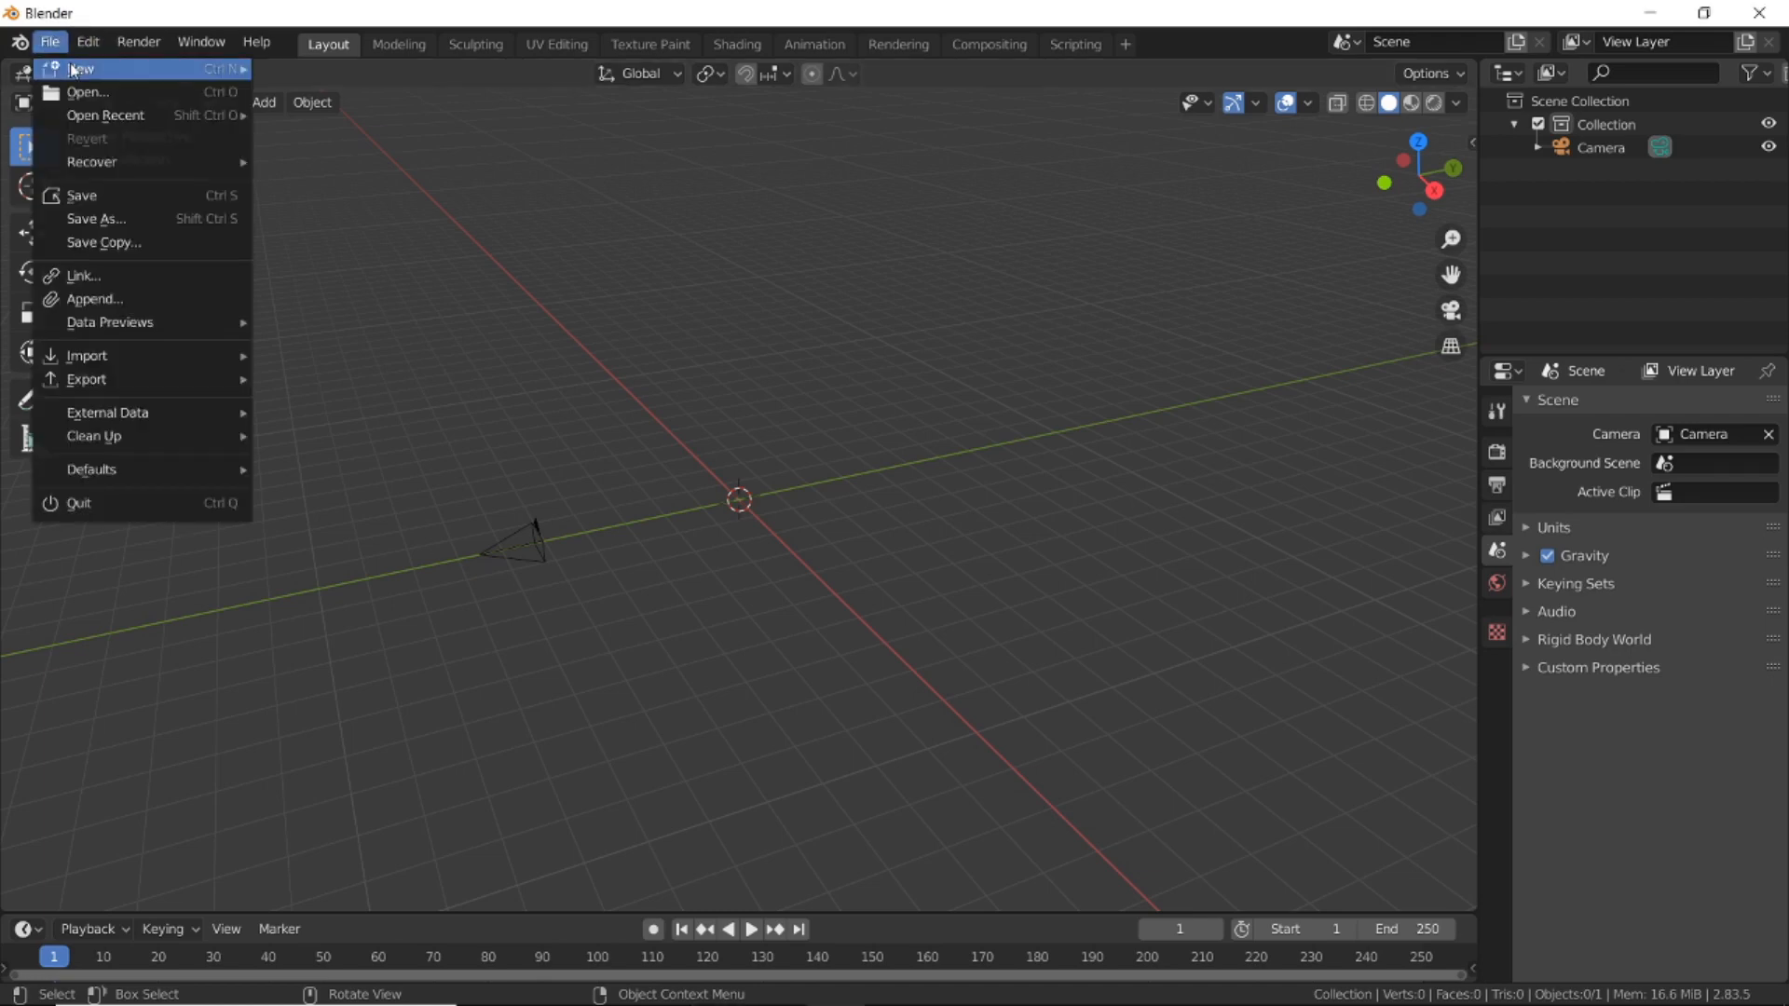
{"action": "mouse_move", "coordinate": [74, 70]}
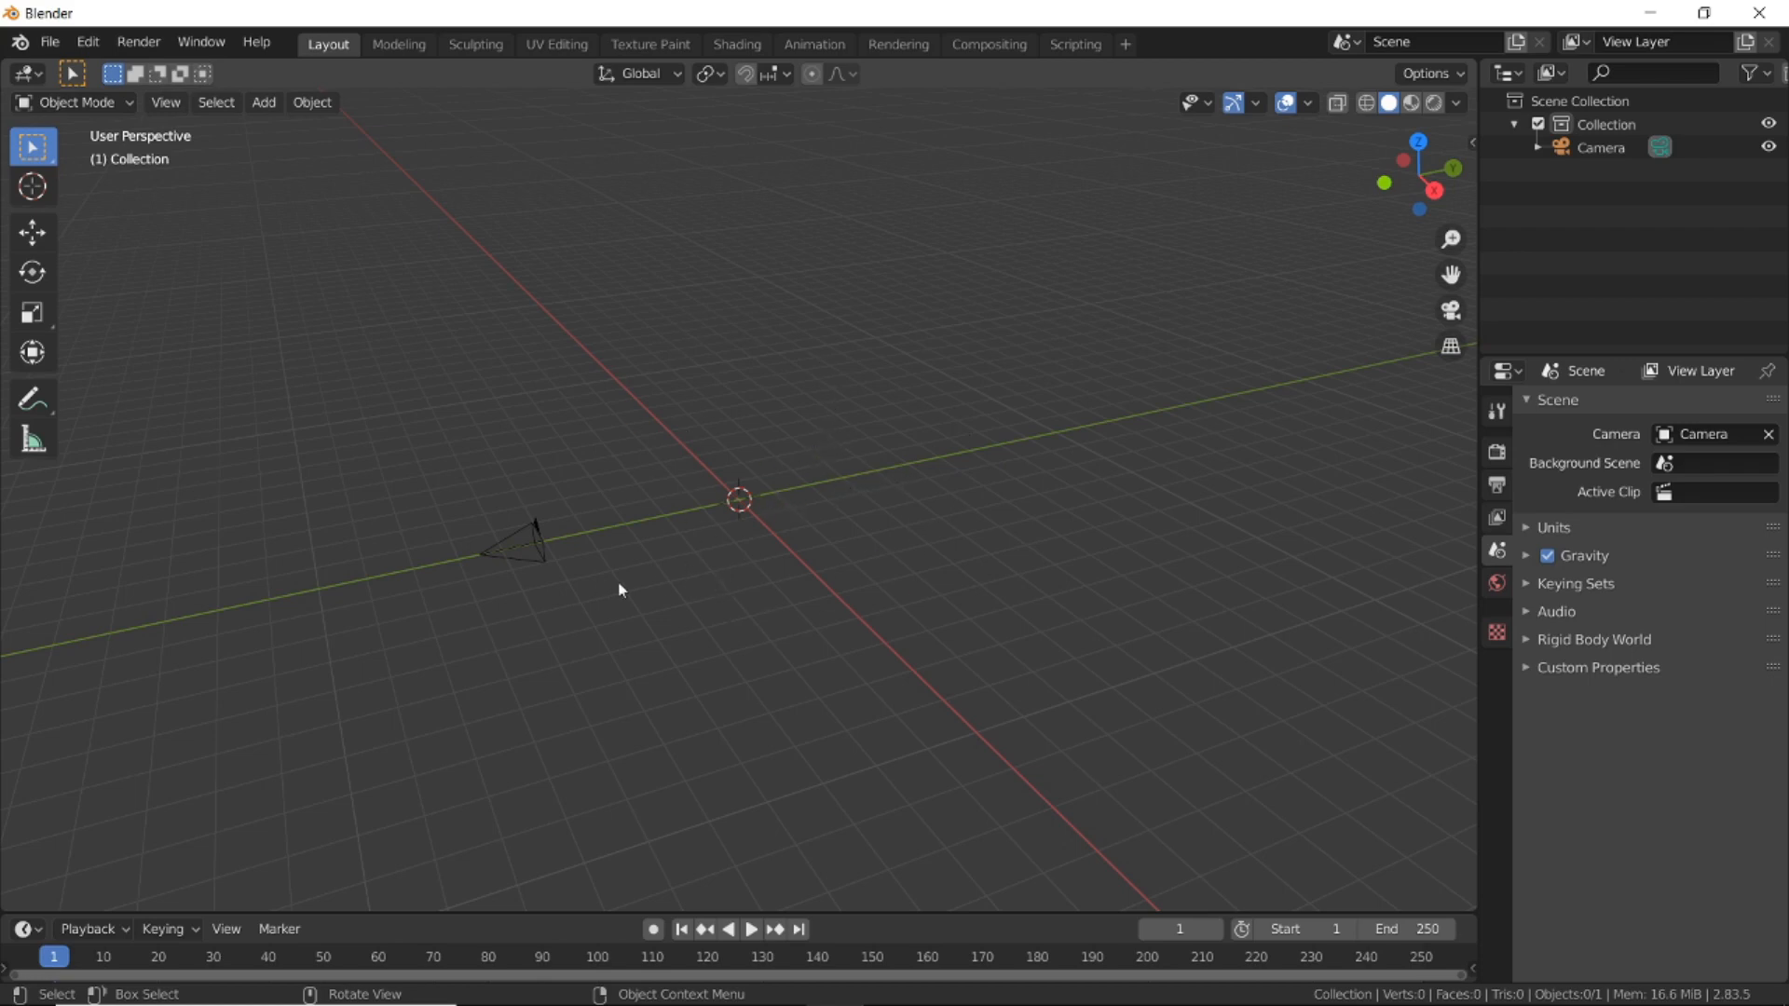
Add a blank Grease Pencil object to the scene.
{"action": "scroll", "coordinate": [695, 511], "scroll_direction": "up", "scroll_amount": 1}
{"action": "key", "text": "shift+a"}
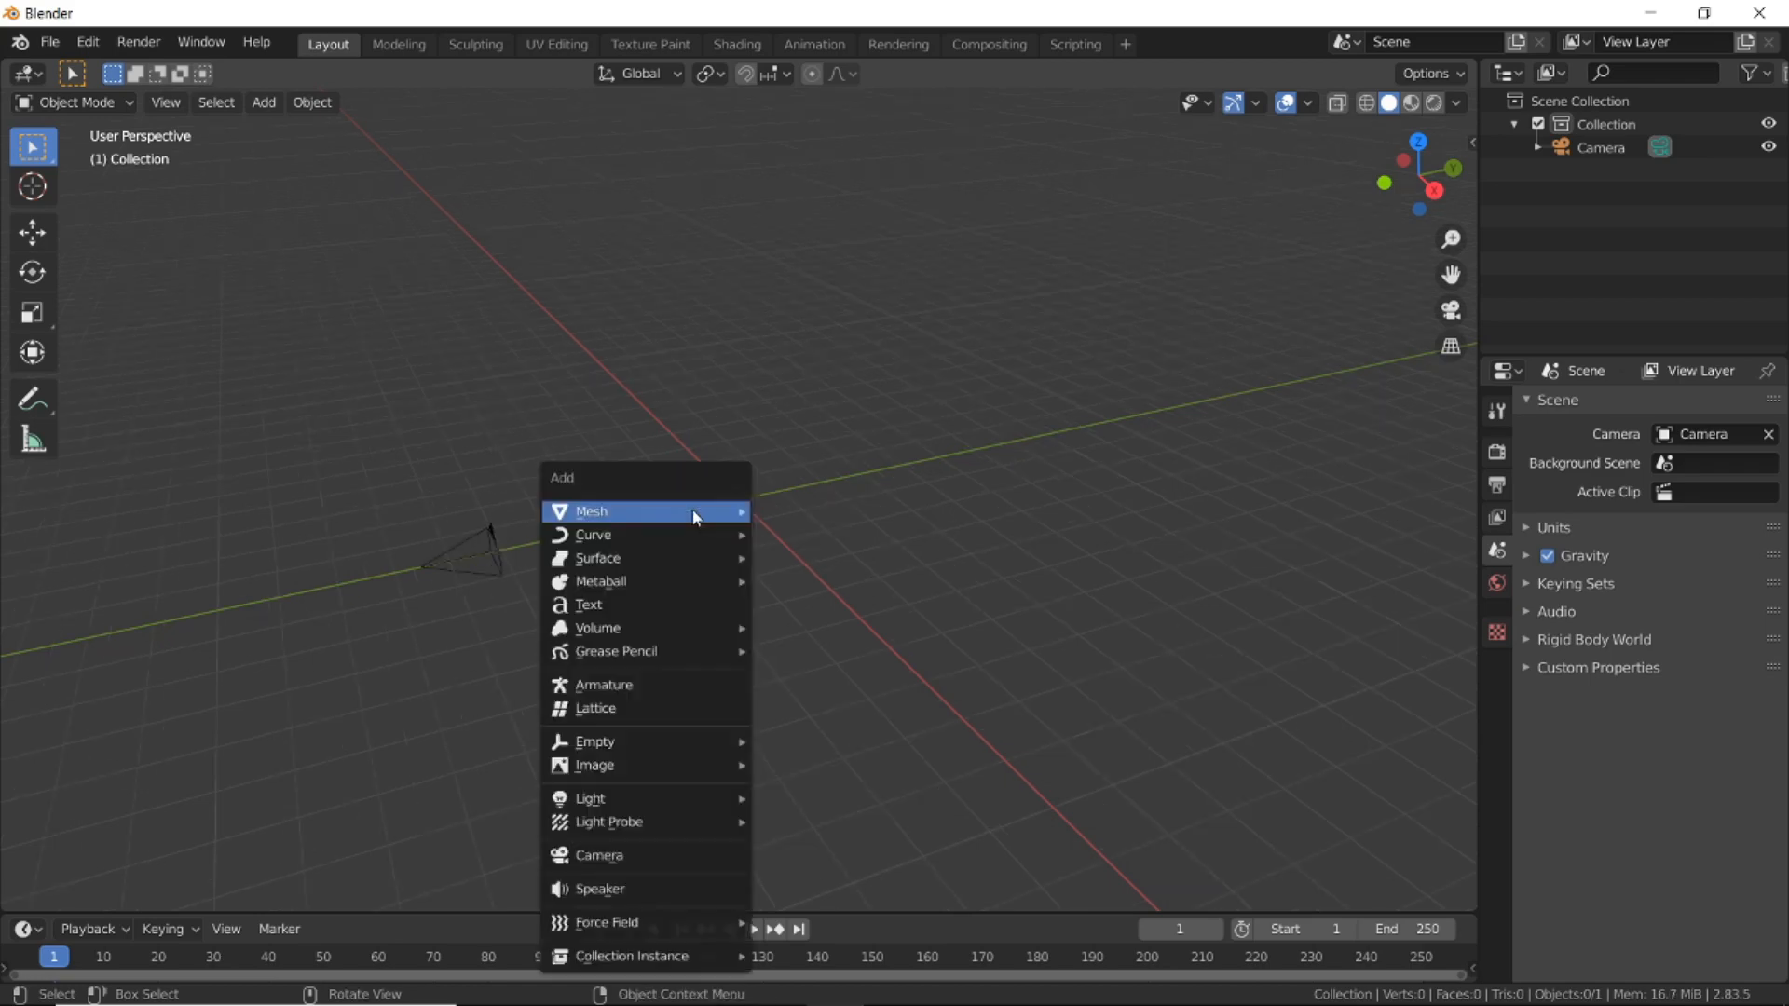
{"action": "mouse_move", "coordinate": [693, 511]}
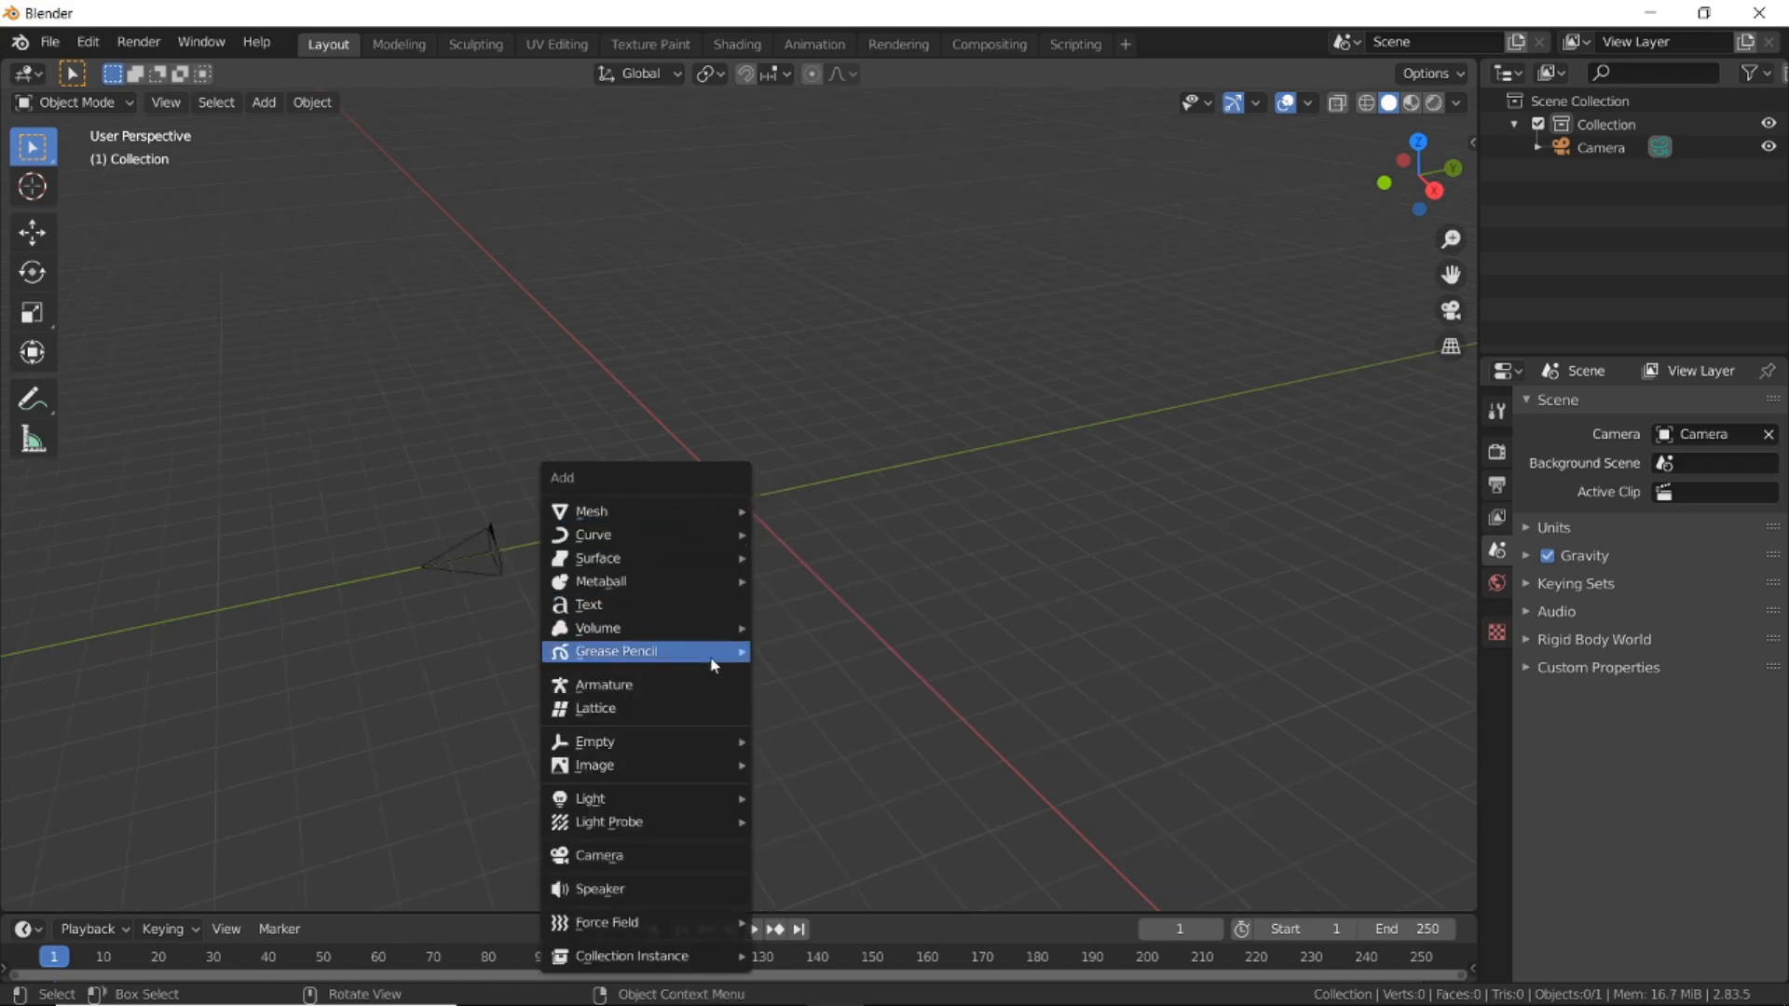
{"action": "mouse_move", "coordinate": [659, 656]}
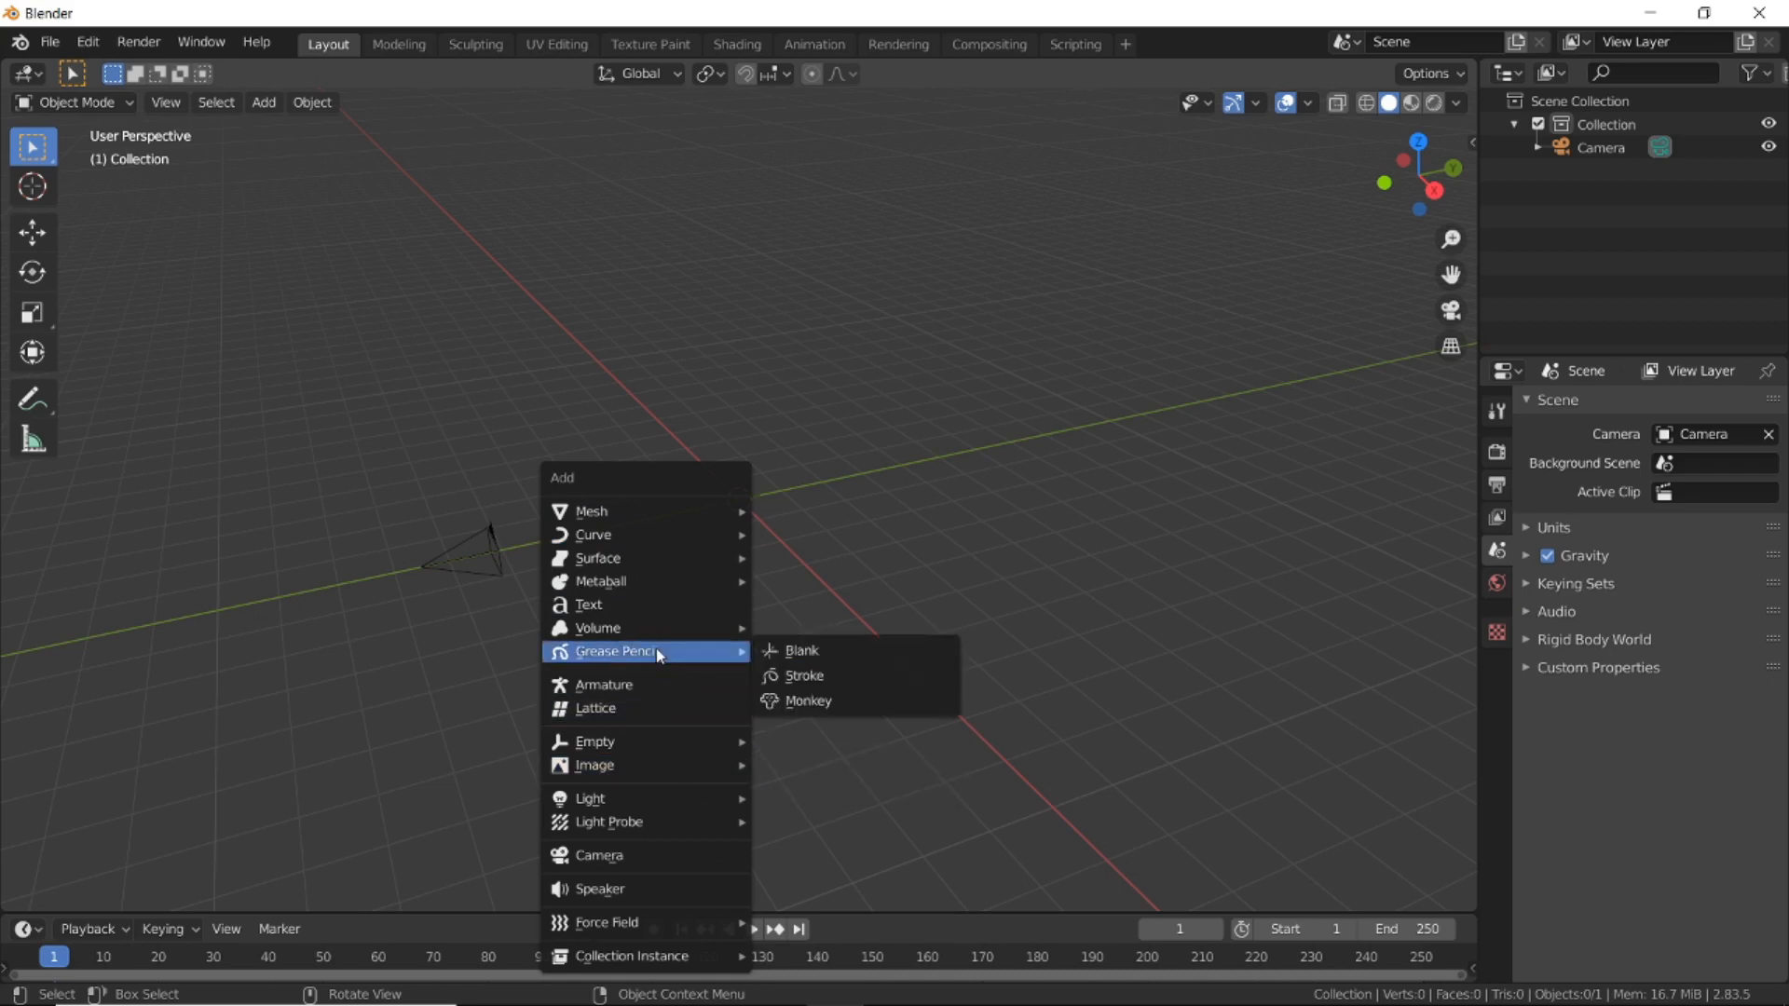
{"action": "mouse_move", "coordinate": [604, 800]}
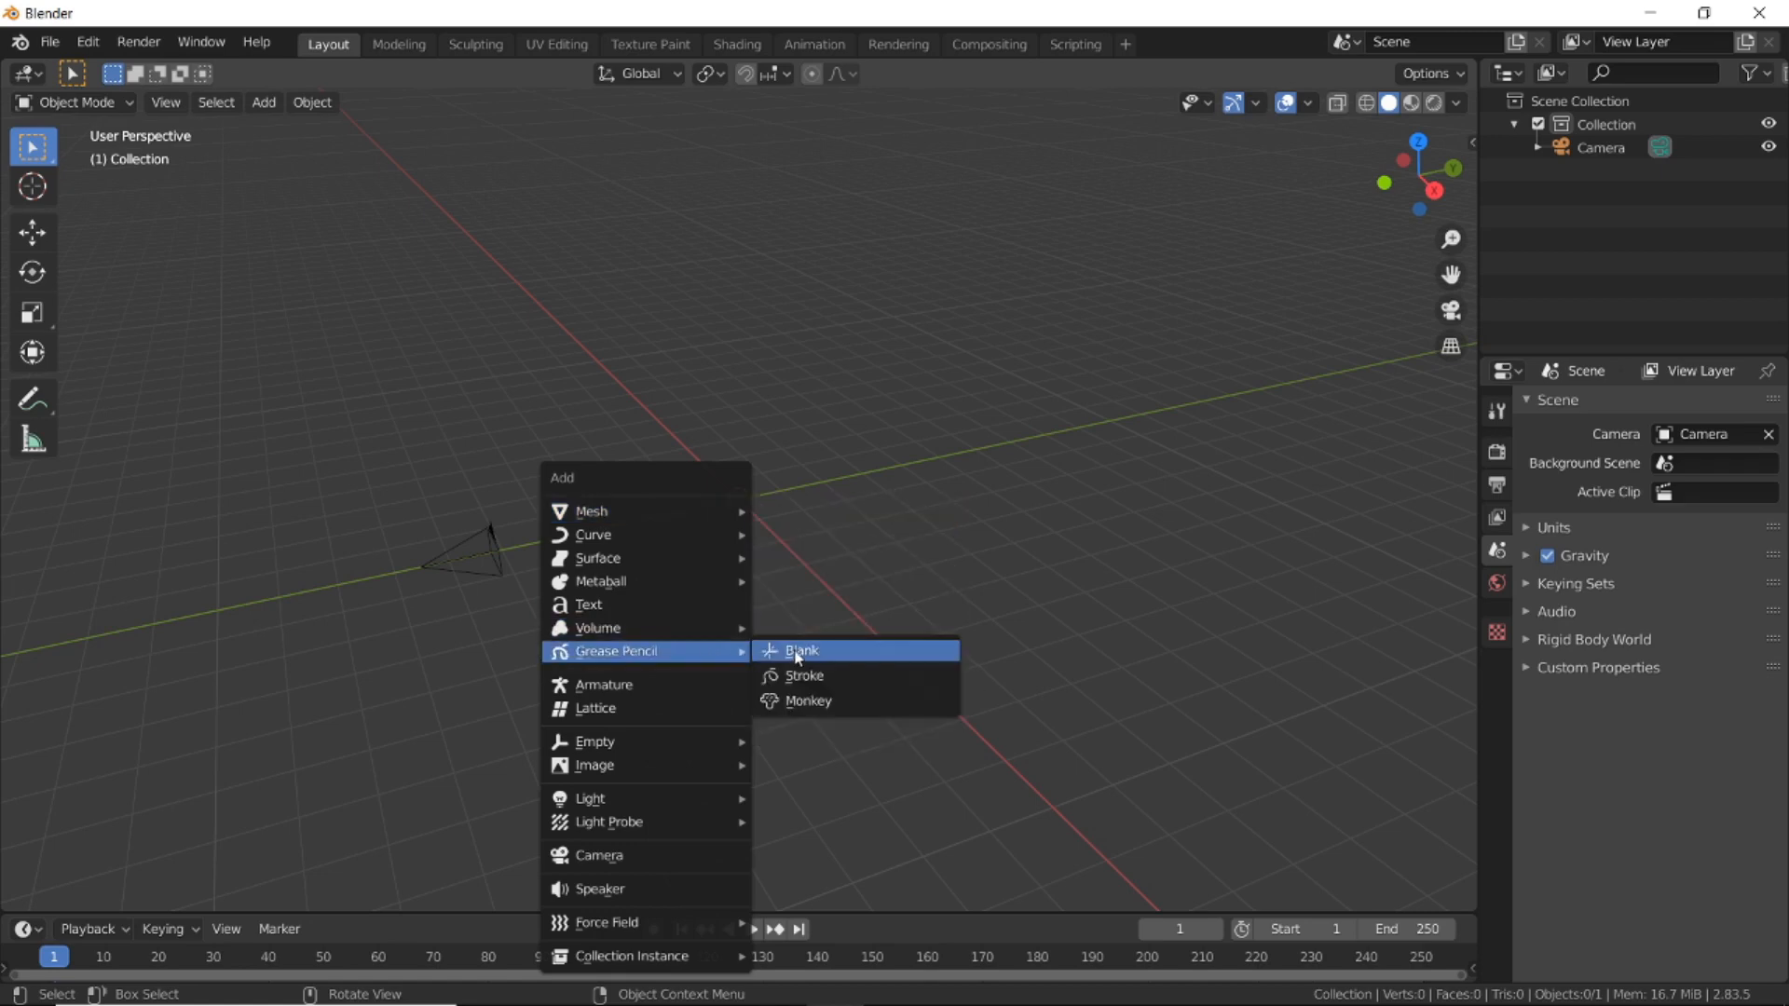
{"action": "left_click", "coordinate": [797, 653]}
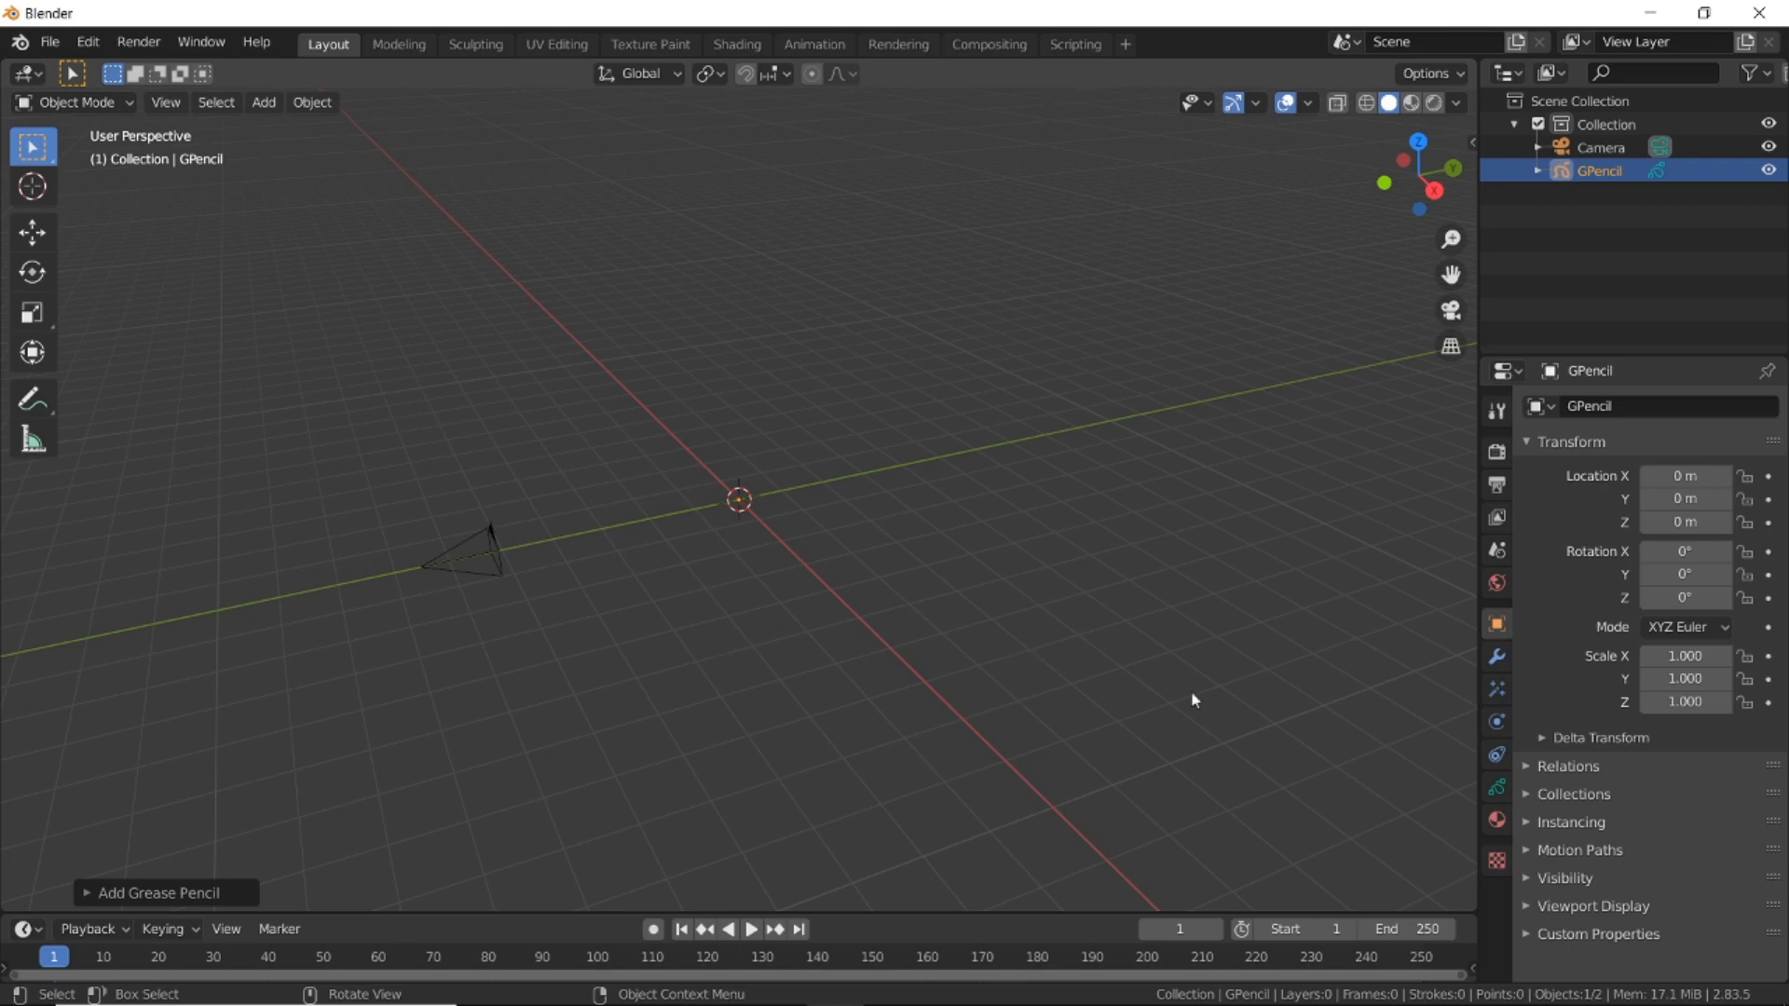
Examine the Grease Pencil object's data properties, including layers and onion skinning, and its material slots.
{"action": "left_click", "coordinate": [1495, 787]}
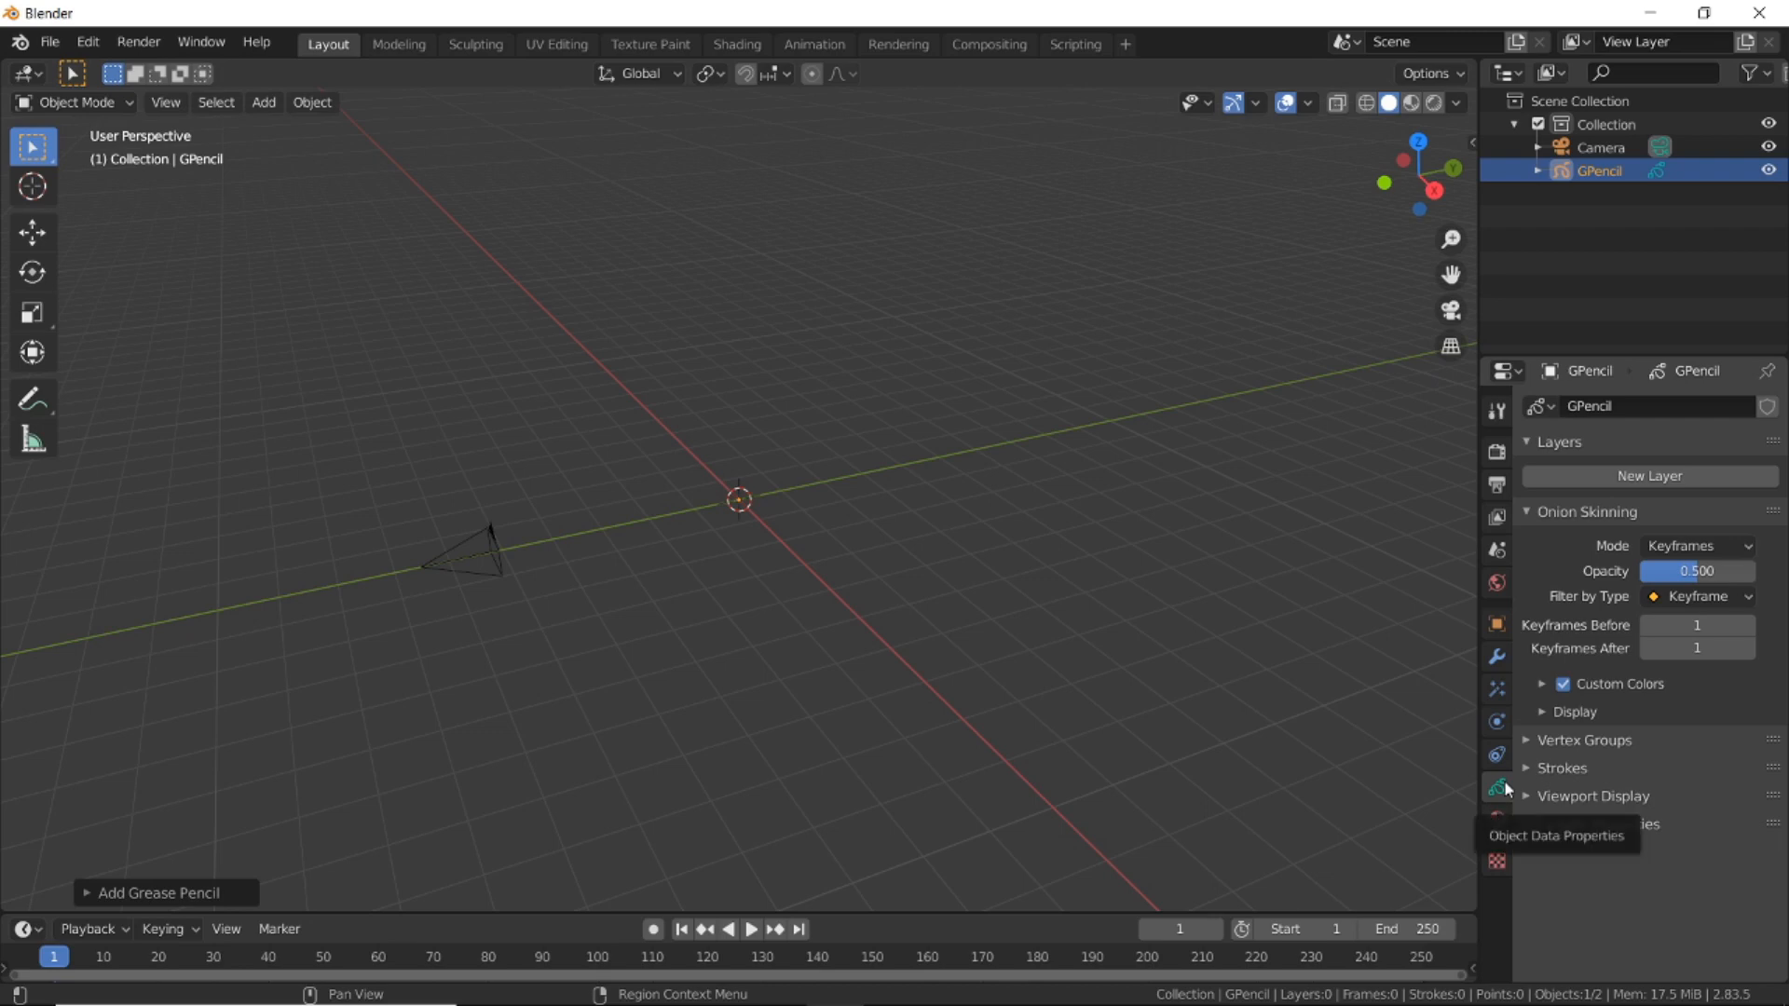
{"action": "left_click", "coordinate": [1527, 510]}
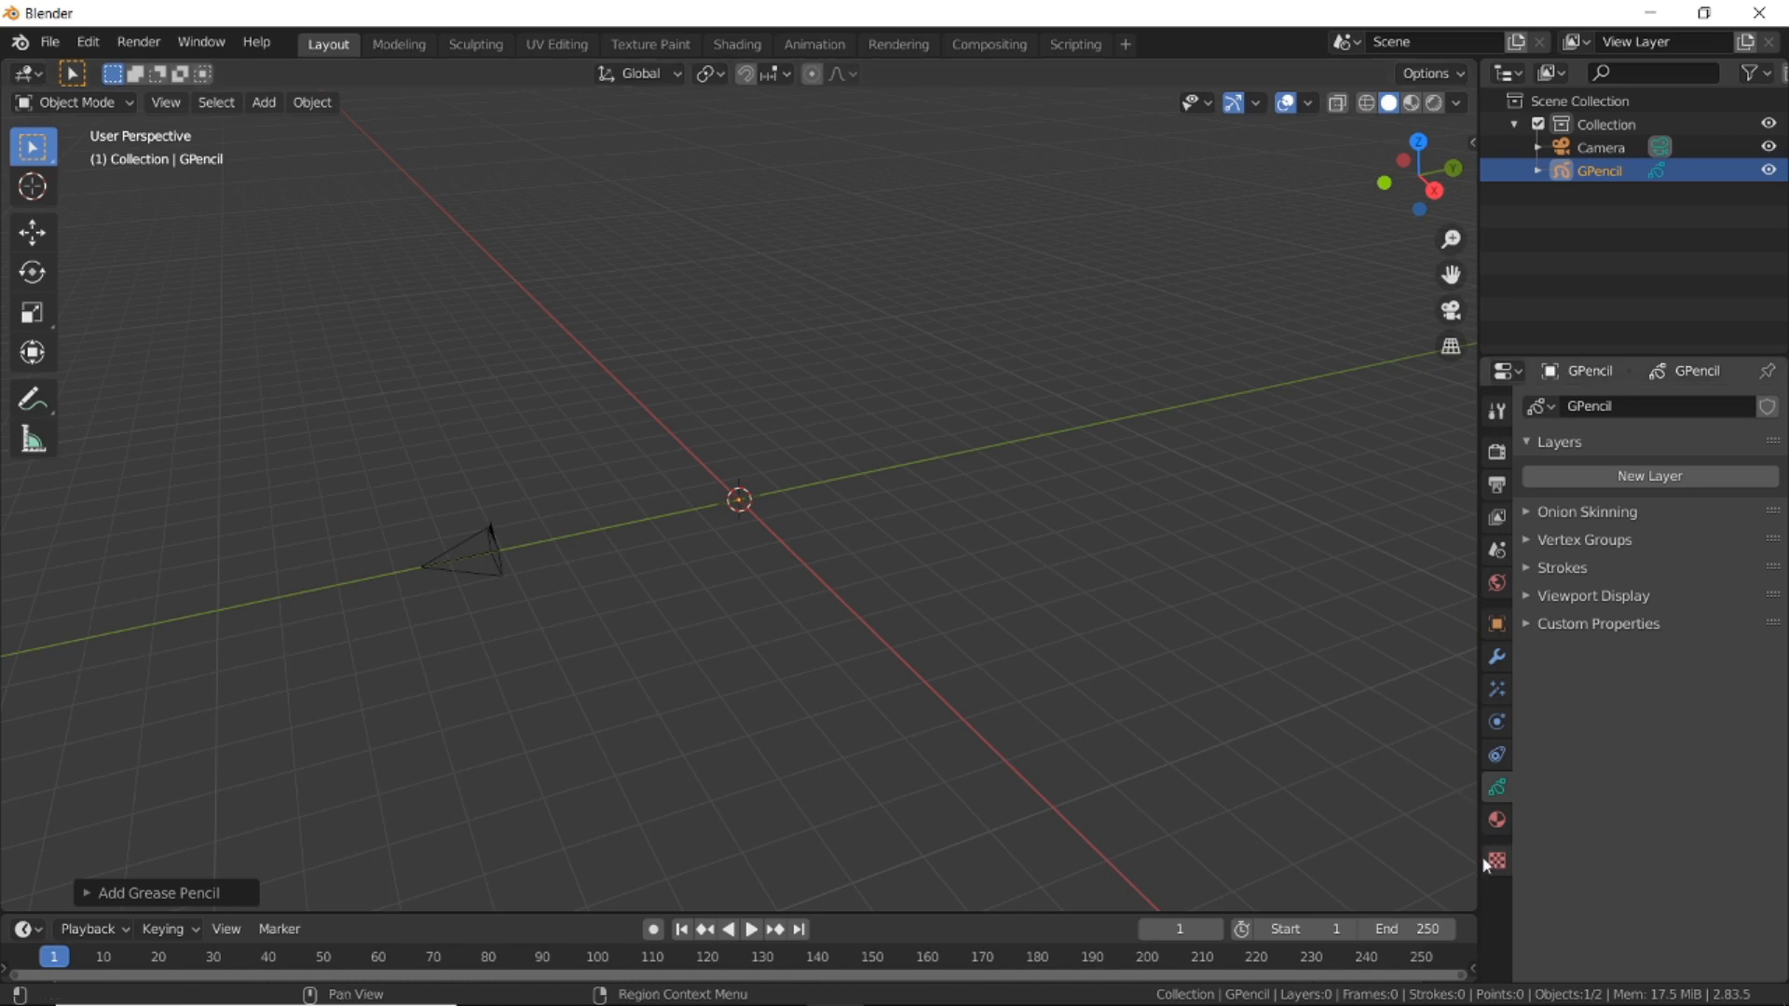
{"action": "left_click", "coordinate": [1498, 821]}
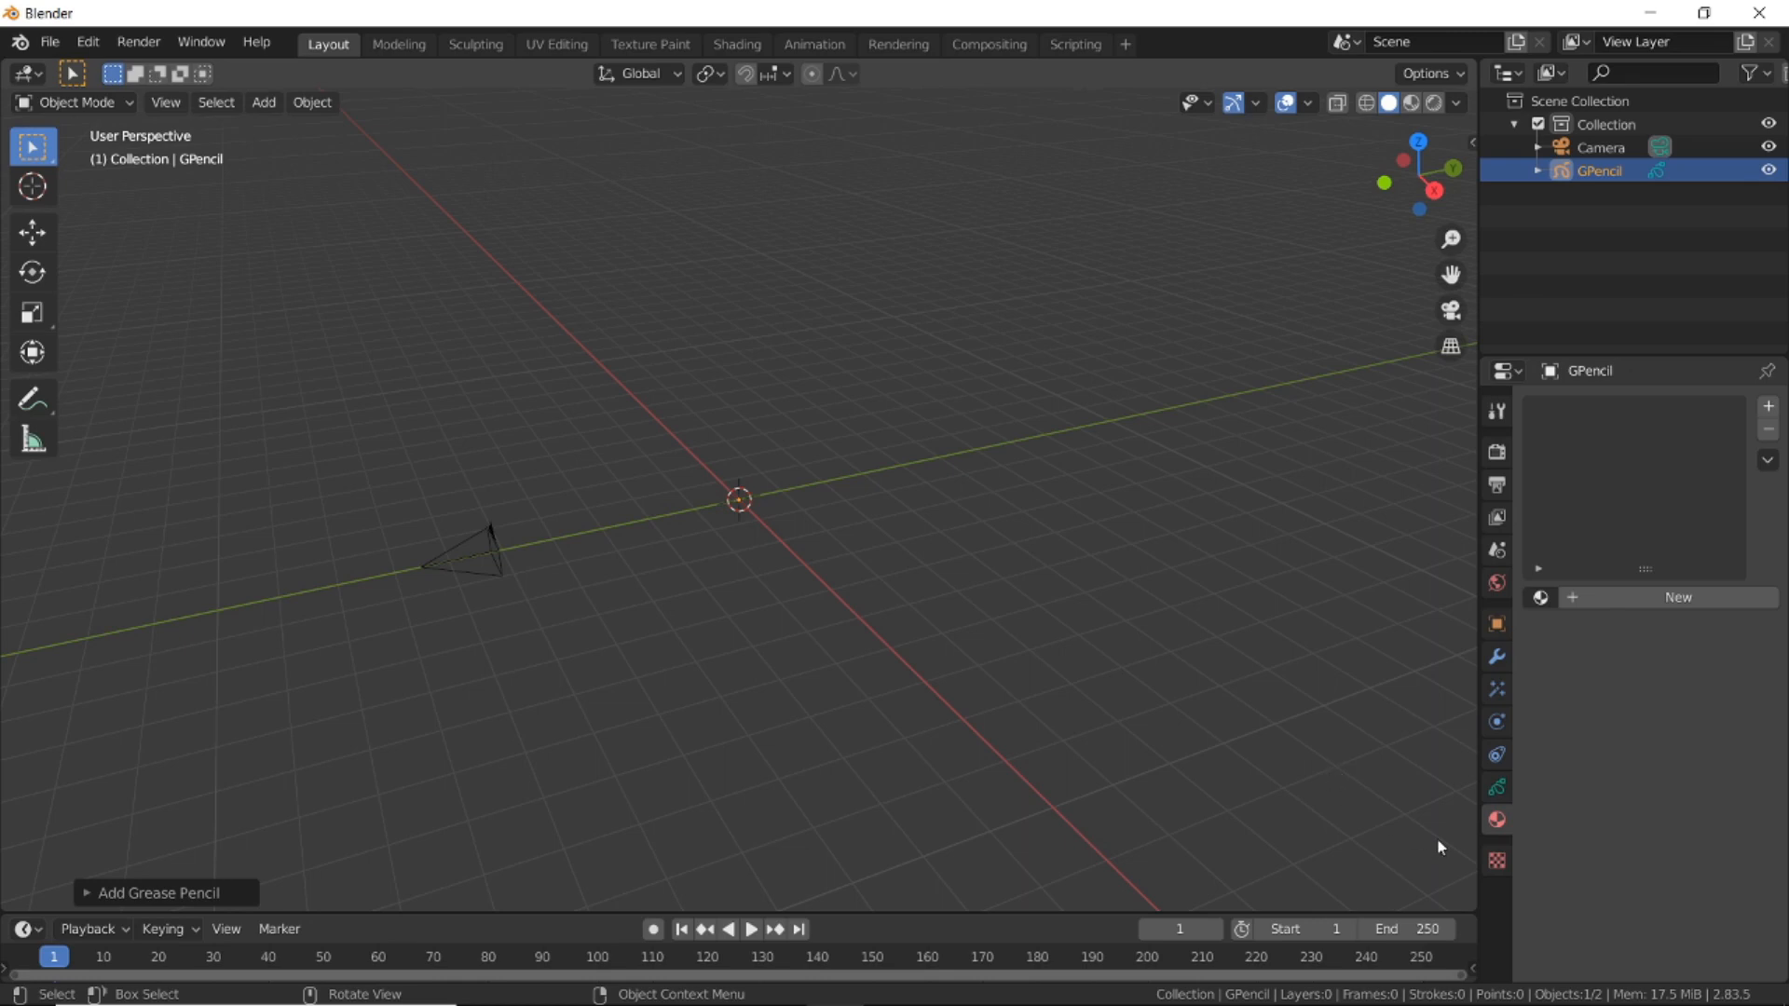
{"action": "left_click", "coordinate": [1497, 788]}
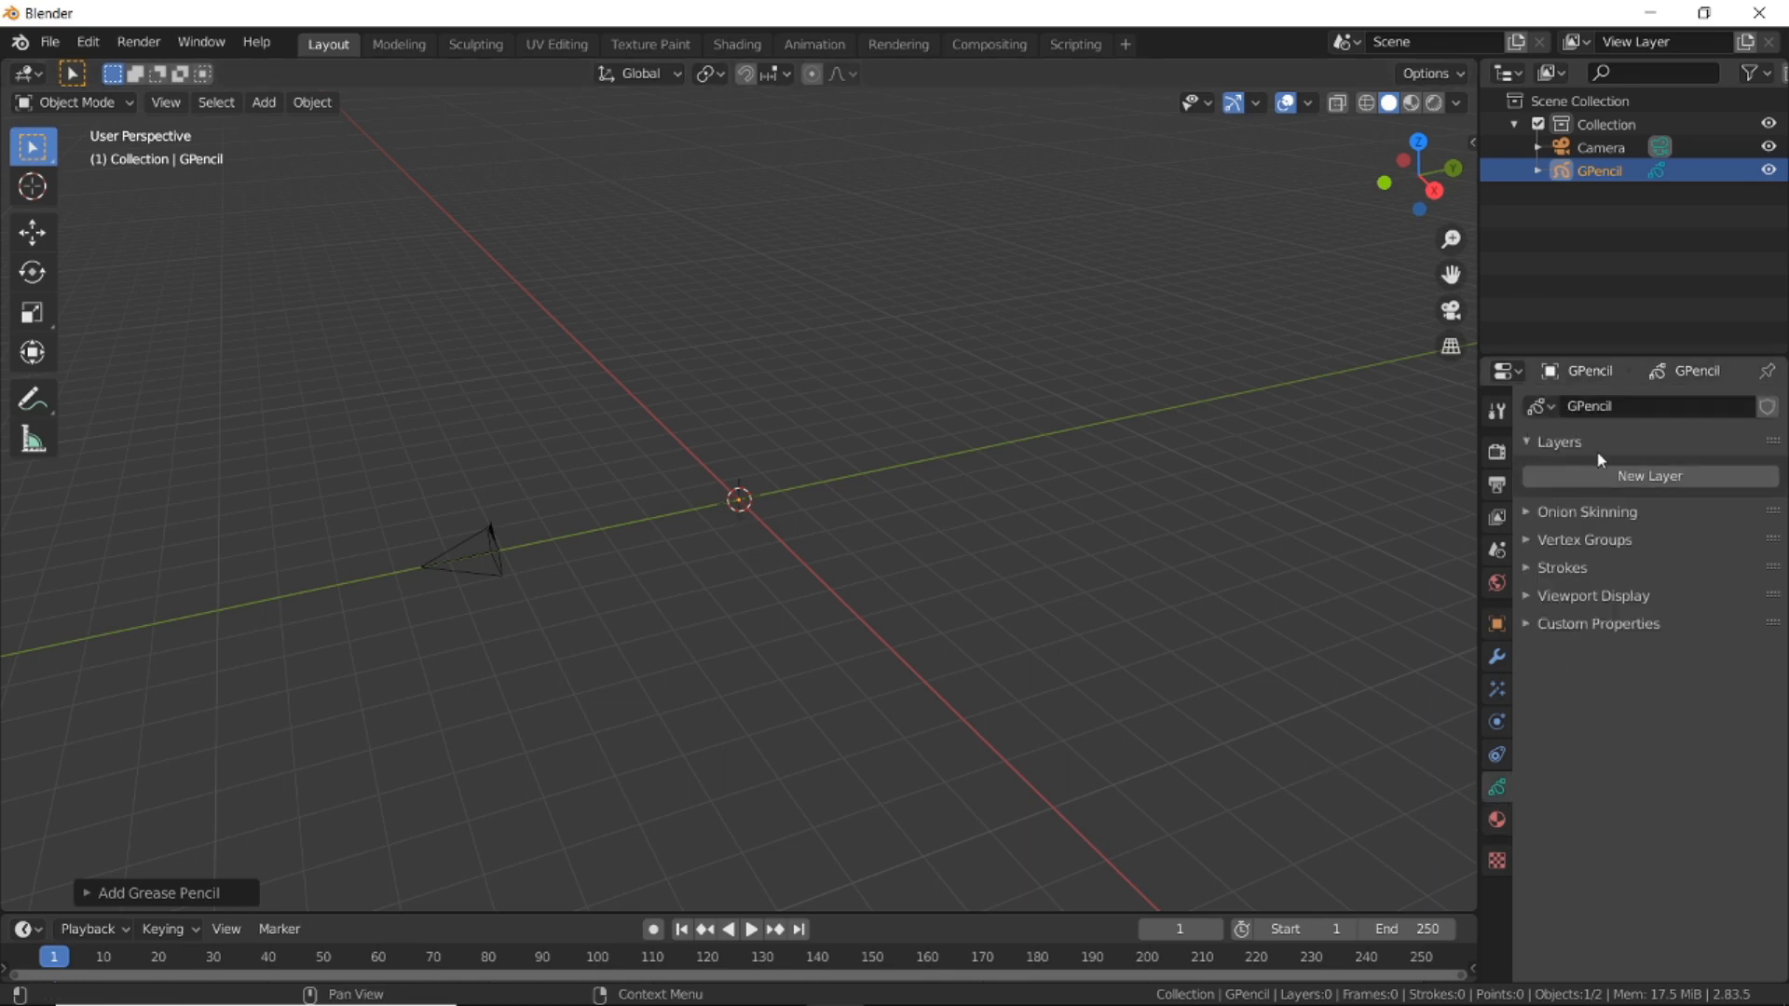
{"action": "left_click", "coordinate": [1575, 511]}
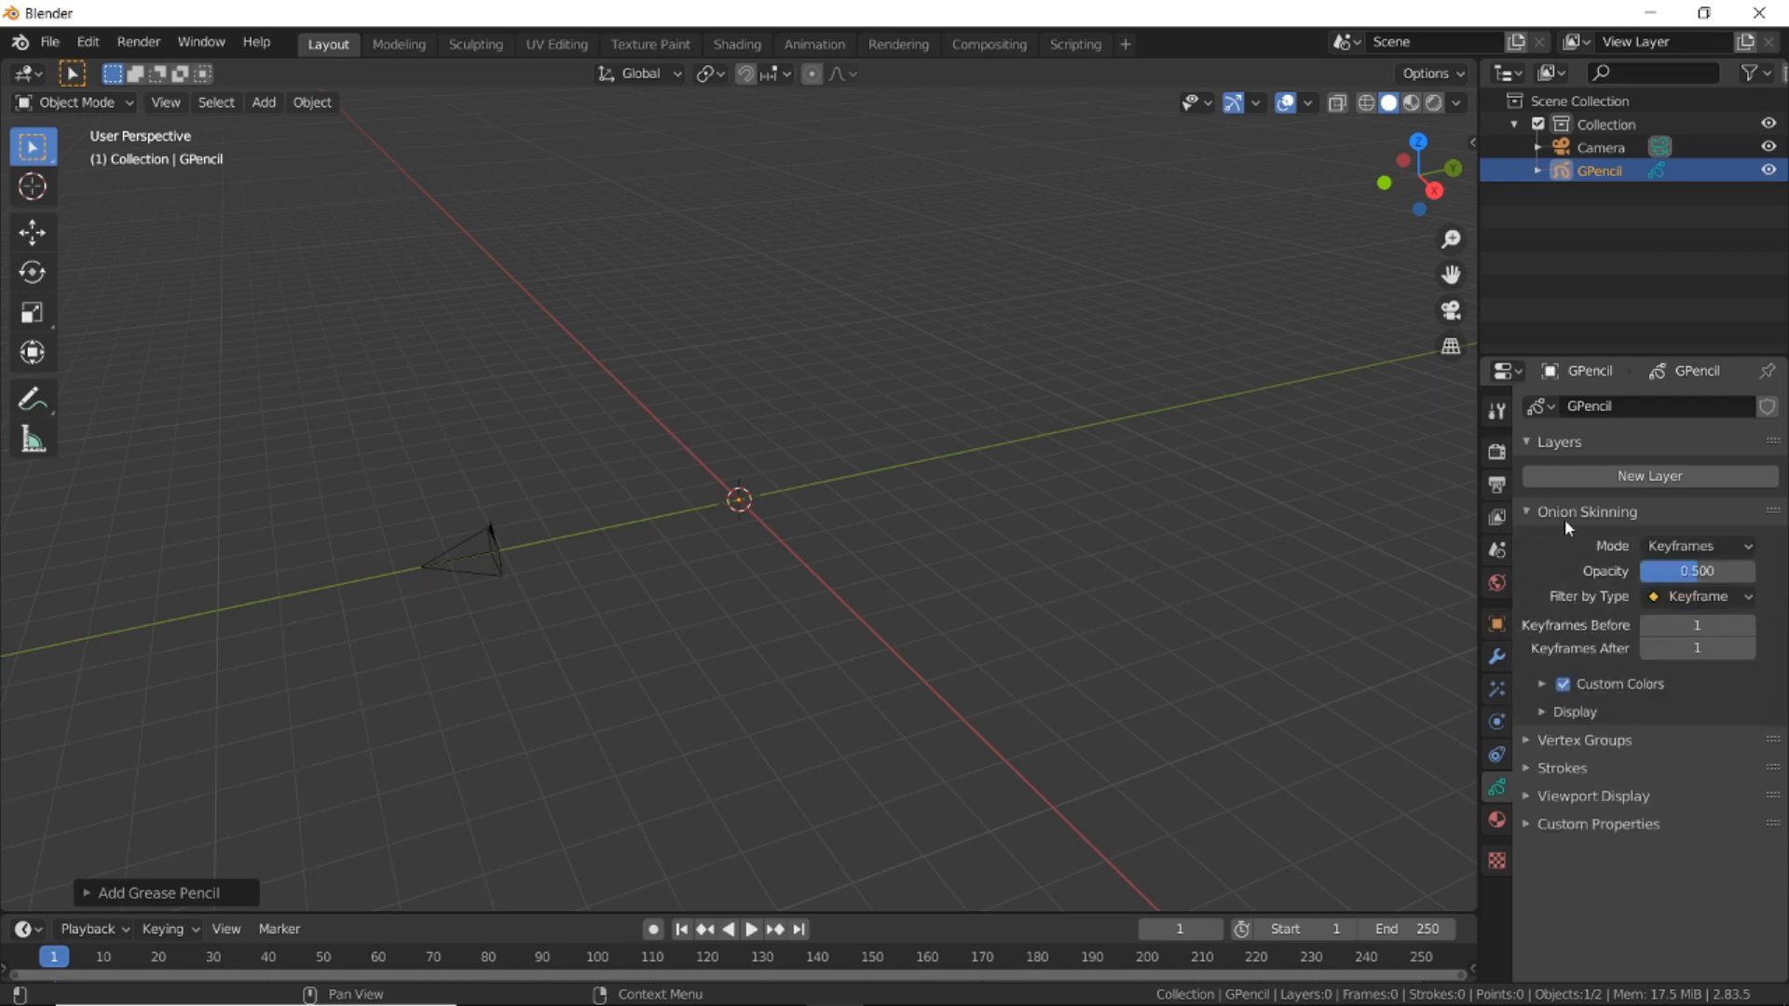
{"action": "left_click", "coordinate": [1566, 515]}
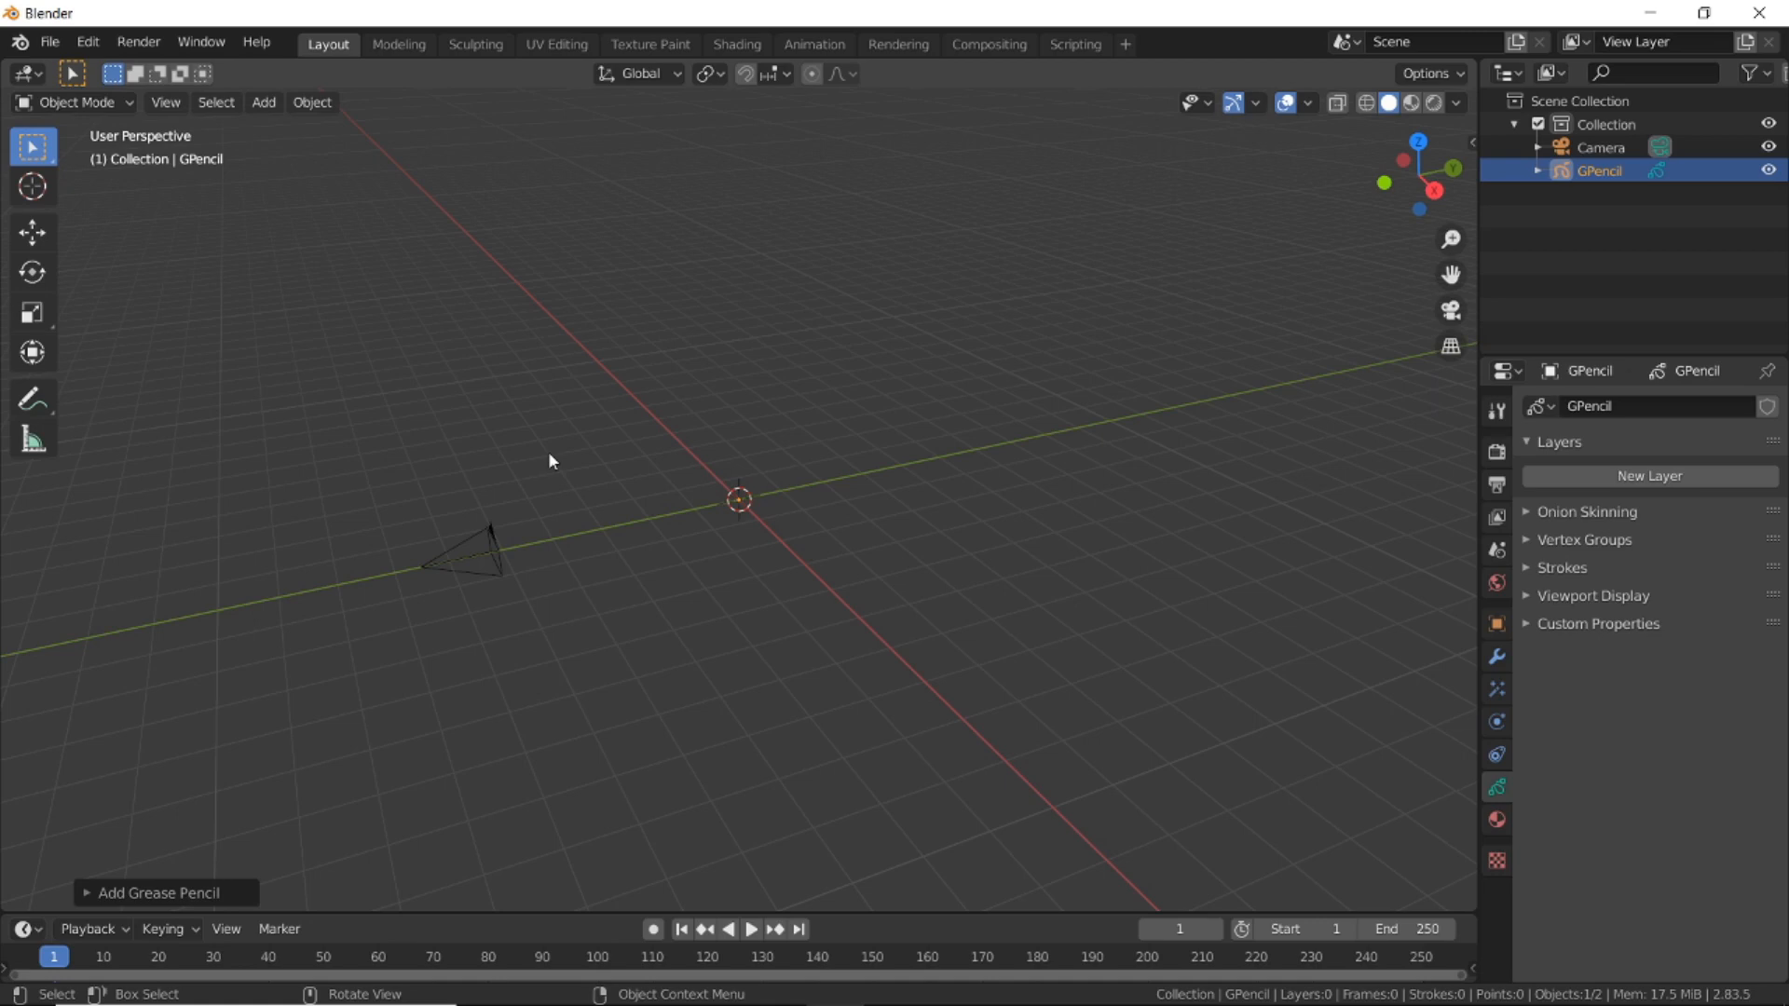
Switch the Grease Pencil object to Draw mode.
{"action": "key", "text": "Tab"}
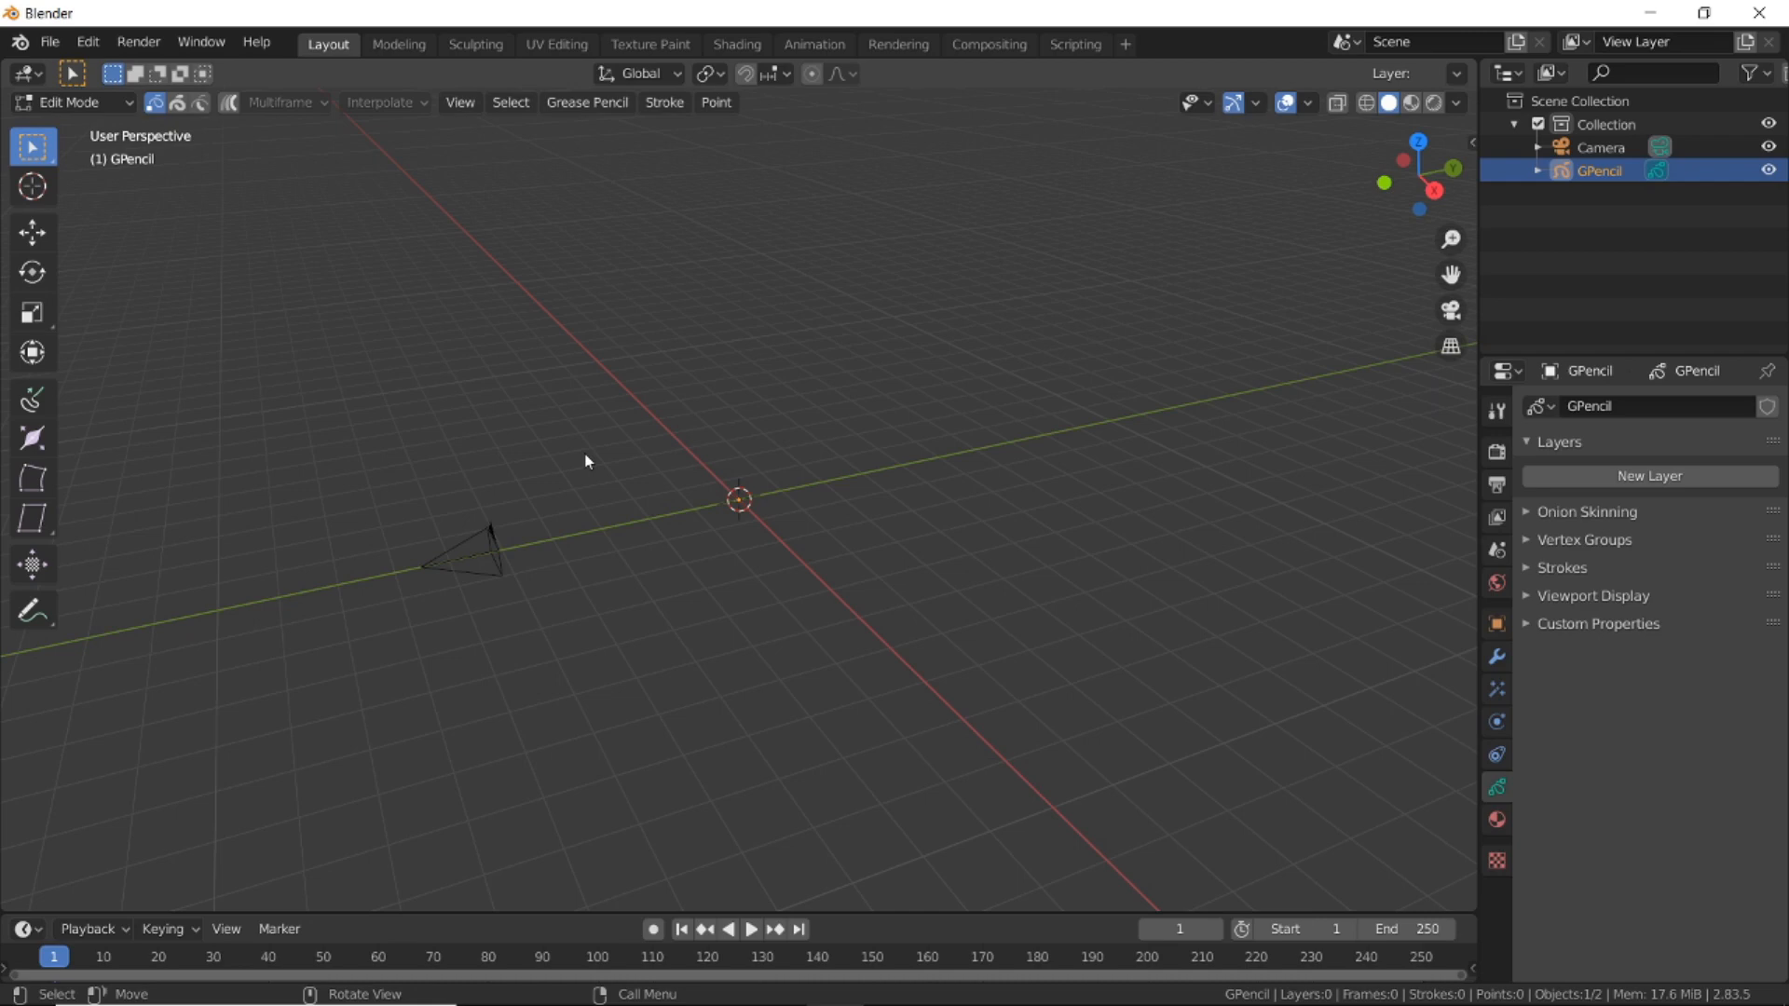
{"action": "key", "text": "Tab"}
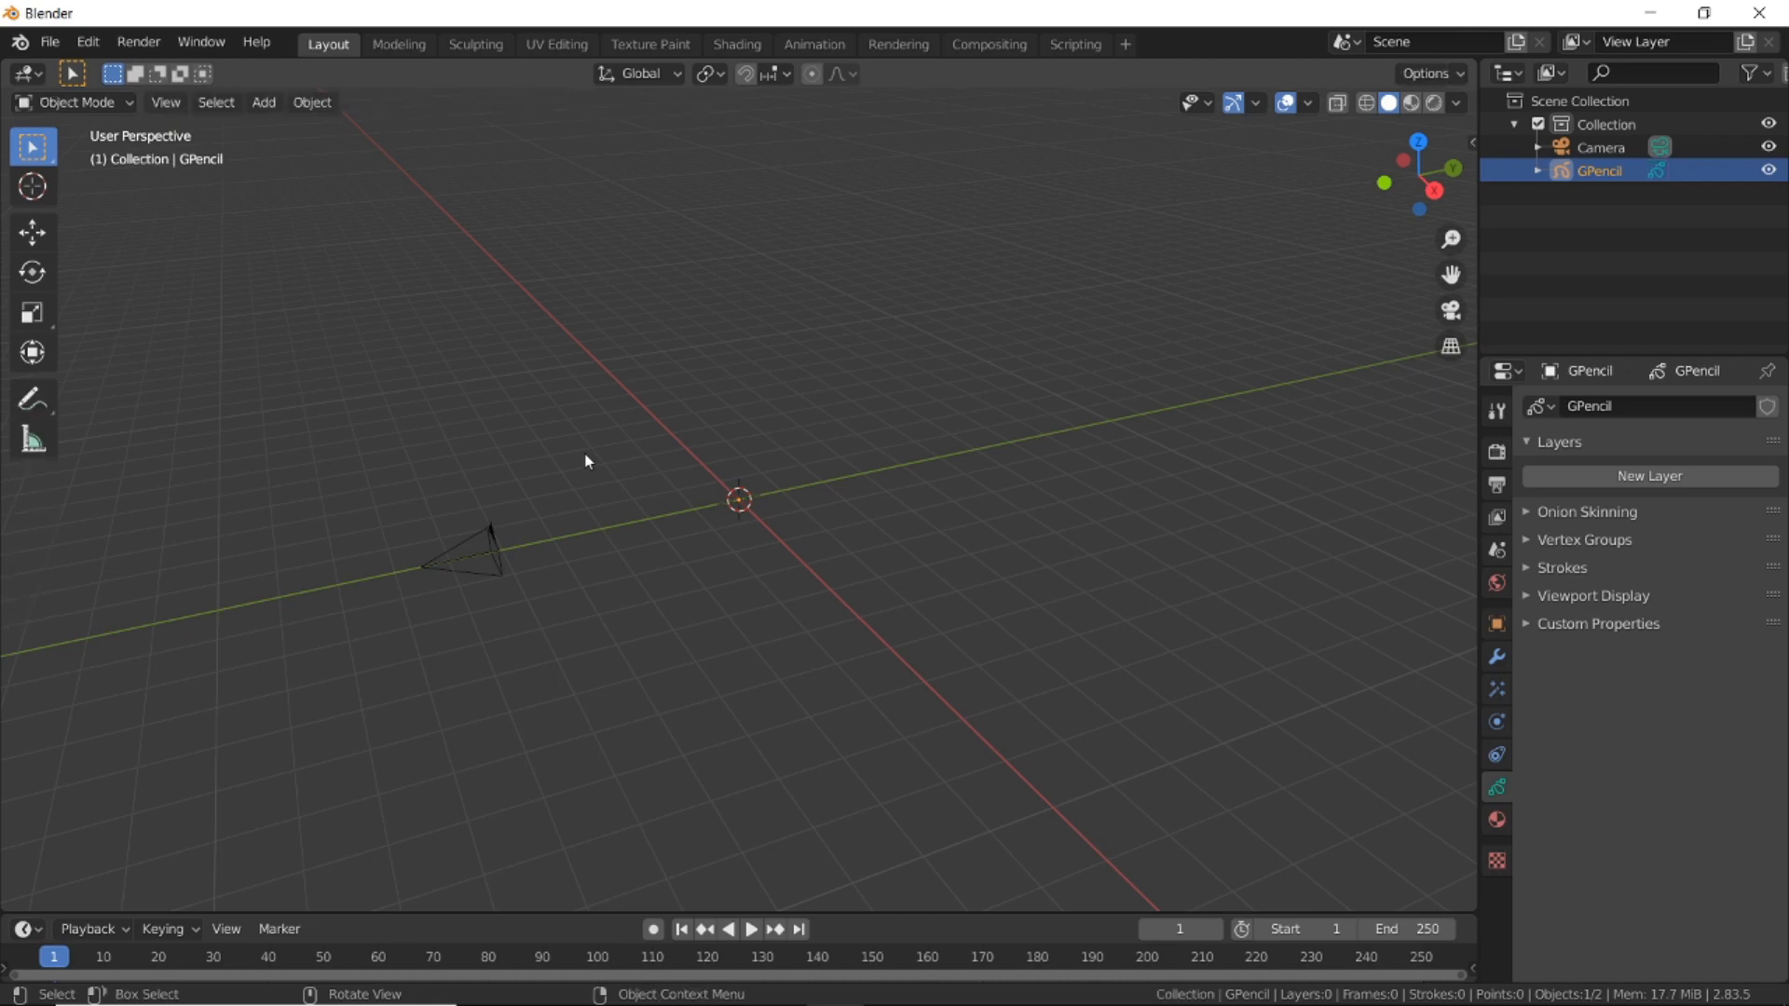
{"action": "key", "text": "ctrl+Tab"}
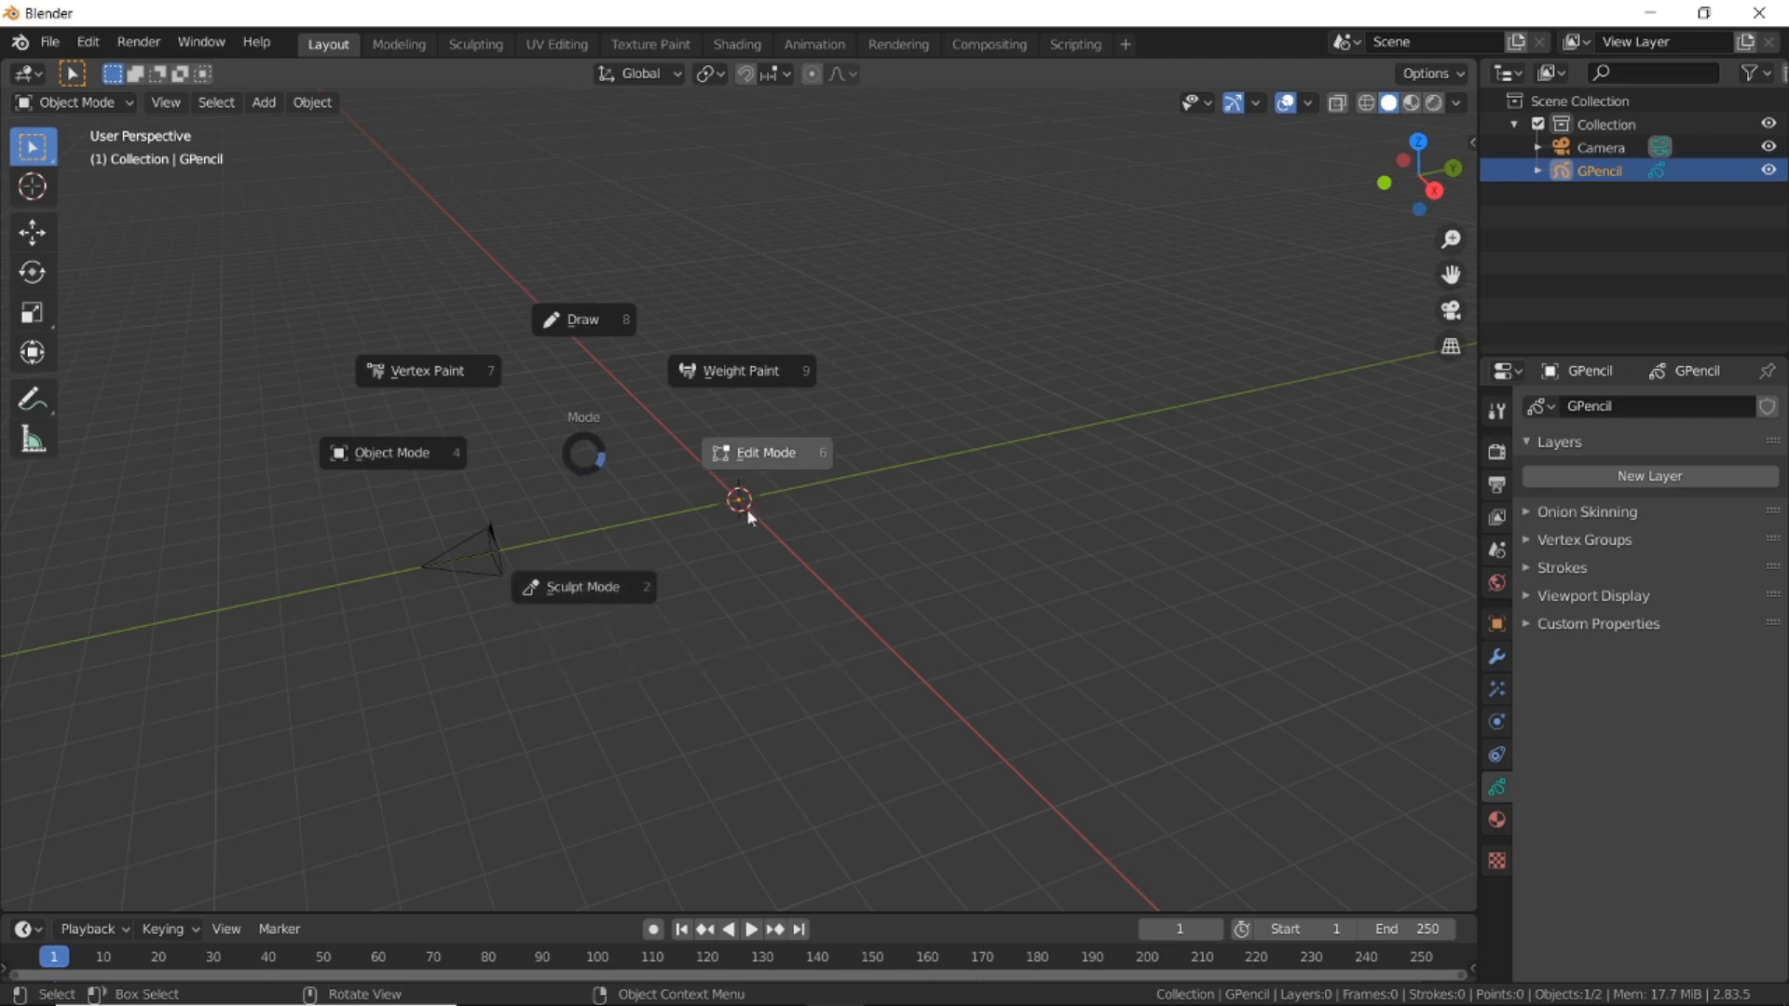
{"action": "left_click", "coordinate": [587, 321]}
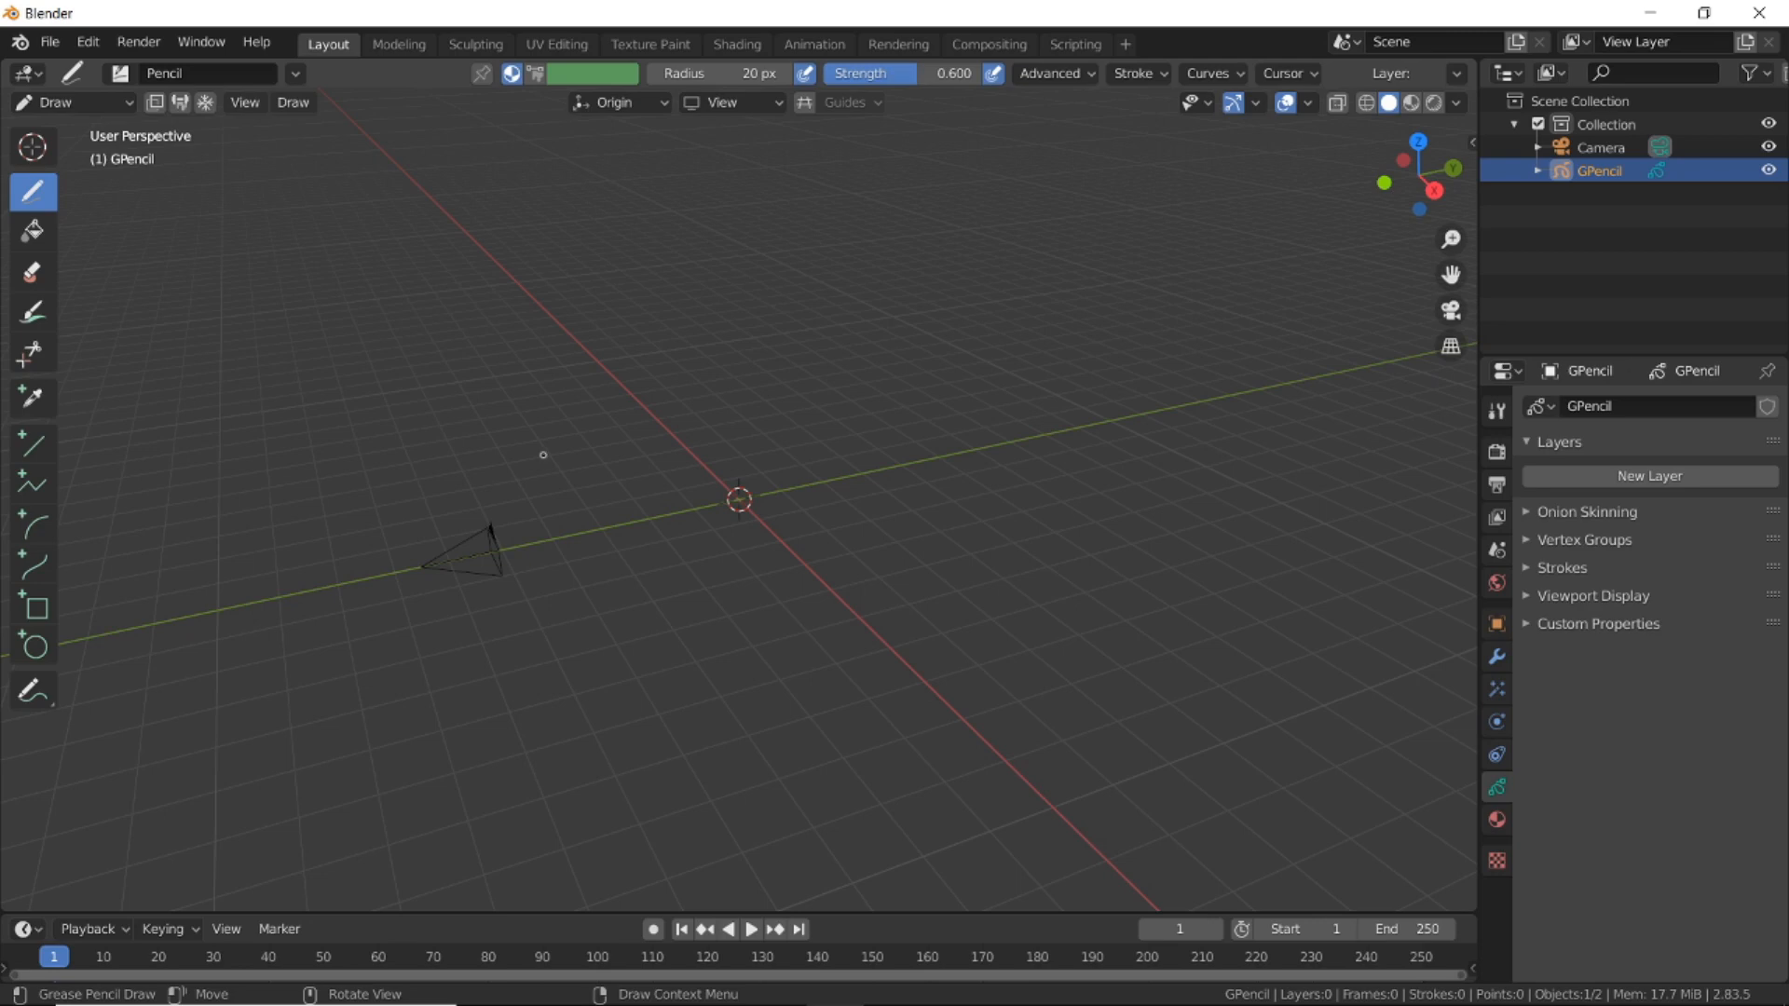
Draw three freehand pencil test strokes around the origin, each from a different viewing angle.
{"action": "scroll", "coordinate": [659, 510], "scroll_direction": "up", "scroll_amount": 3}
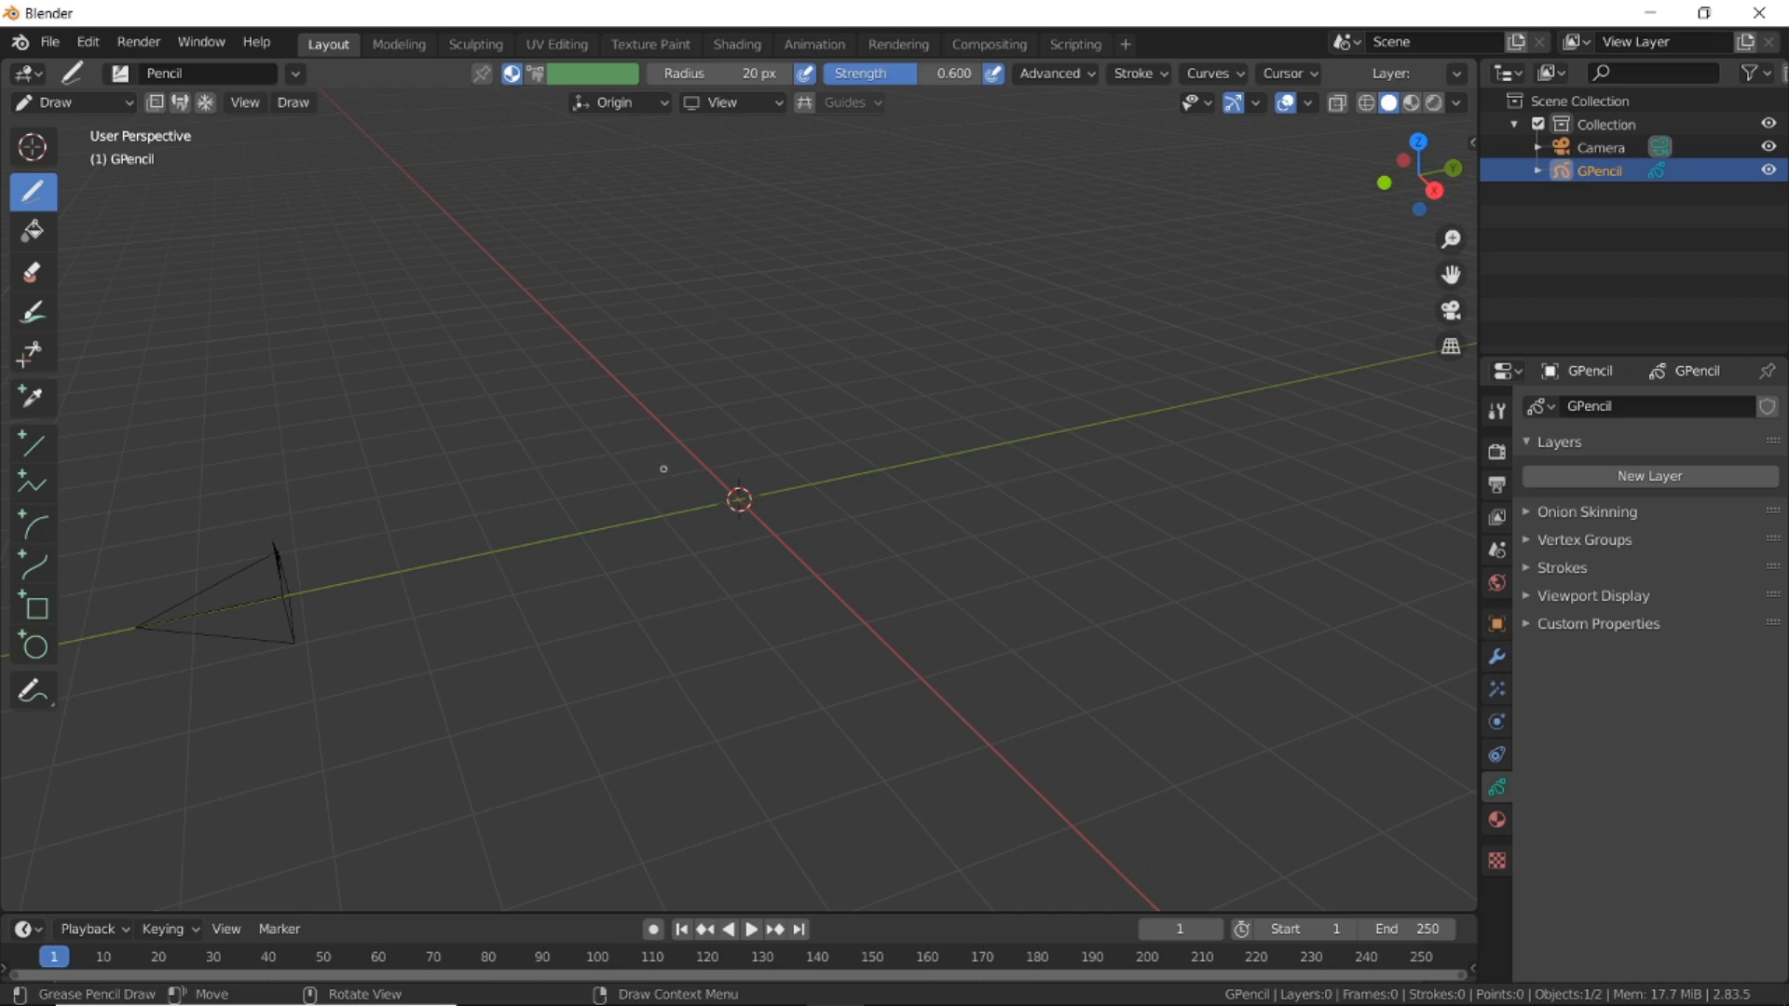
{"action": "mouse_move", "coordinate": [651, 529]}
{"action": "left_mouse_down"}
{"action": "mouse_move", "coordinate": [641, 473]}
{"action": "mouse_move", "coordinate": [712, 495]}
{"action": "mouse_move", "coordinate": [783, 426]}
{"action": "left_mouse_up"}
{"action": "middle_click_drag", "start_coordinate": [870, 510], "coordinate": [704, 523]}
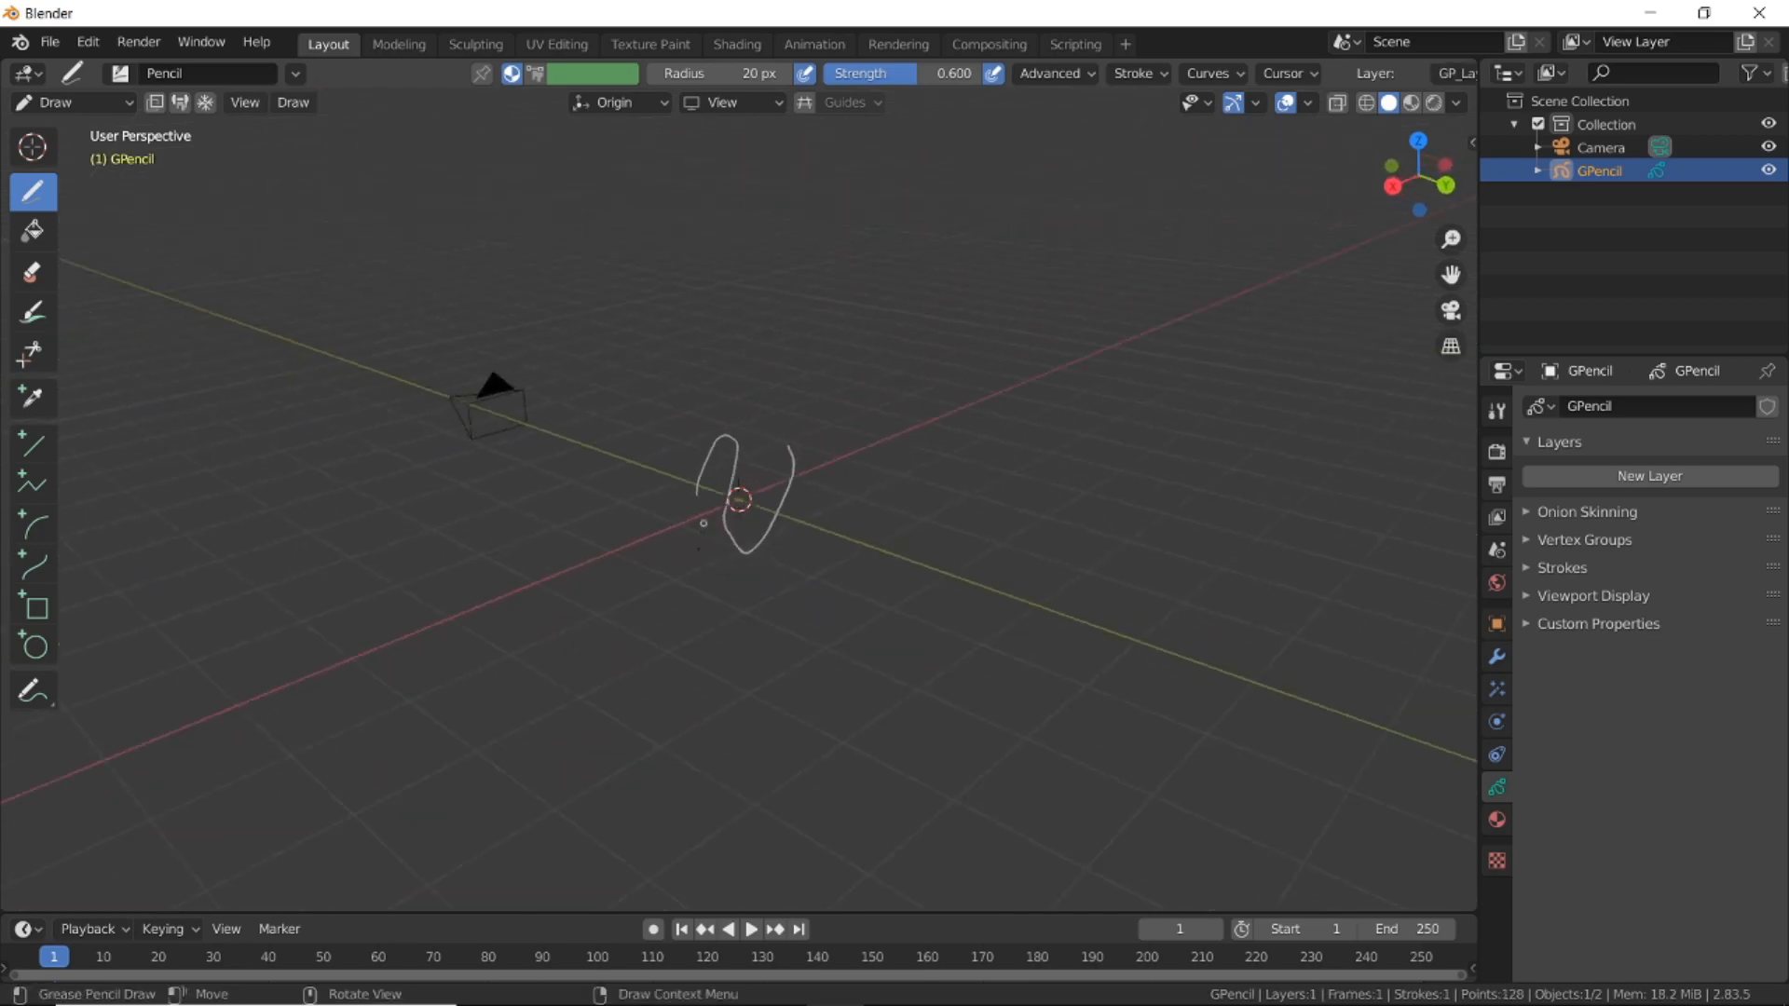
{"action": "mouse_move", "coordinate": [641, 556]}
{"action": "left_mouse_down"}
{"action": "mouse_move", "coordinate": [647, 485]}
{"action": "mouse_move", "coordinate": [822, 555]}
{"action": "mouse_move", "coordinate": [632, 457]}
{"action": "left_mouse_up"}
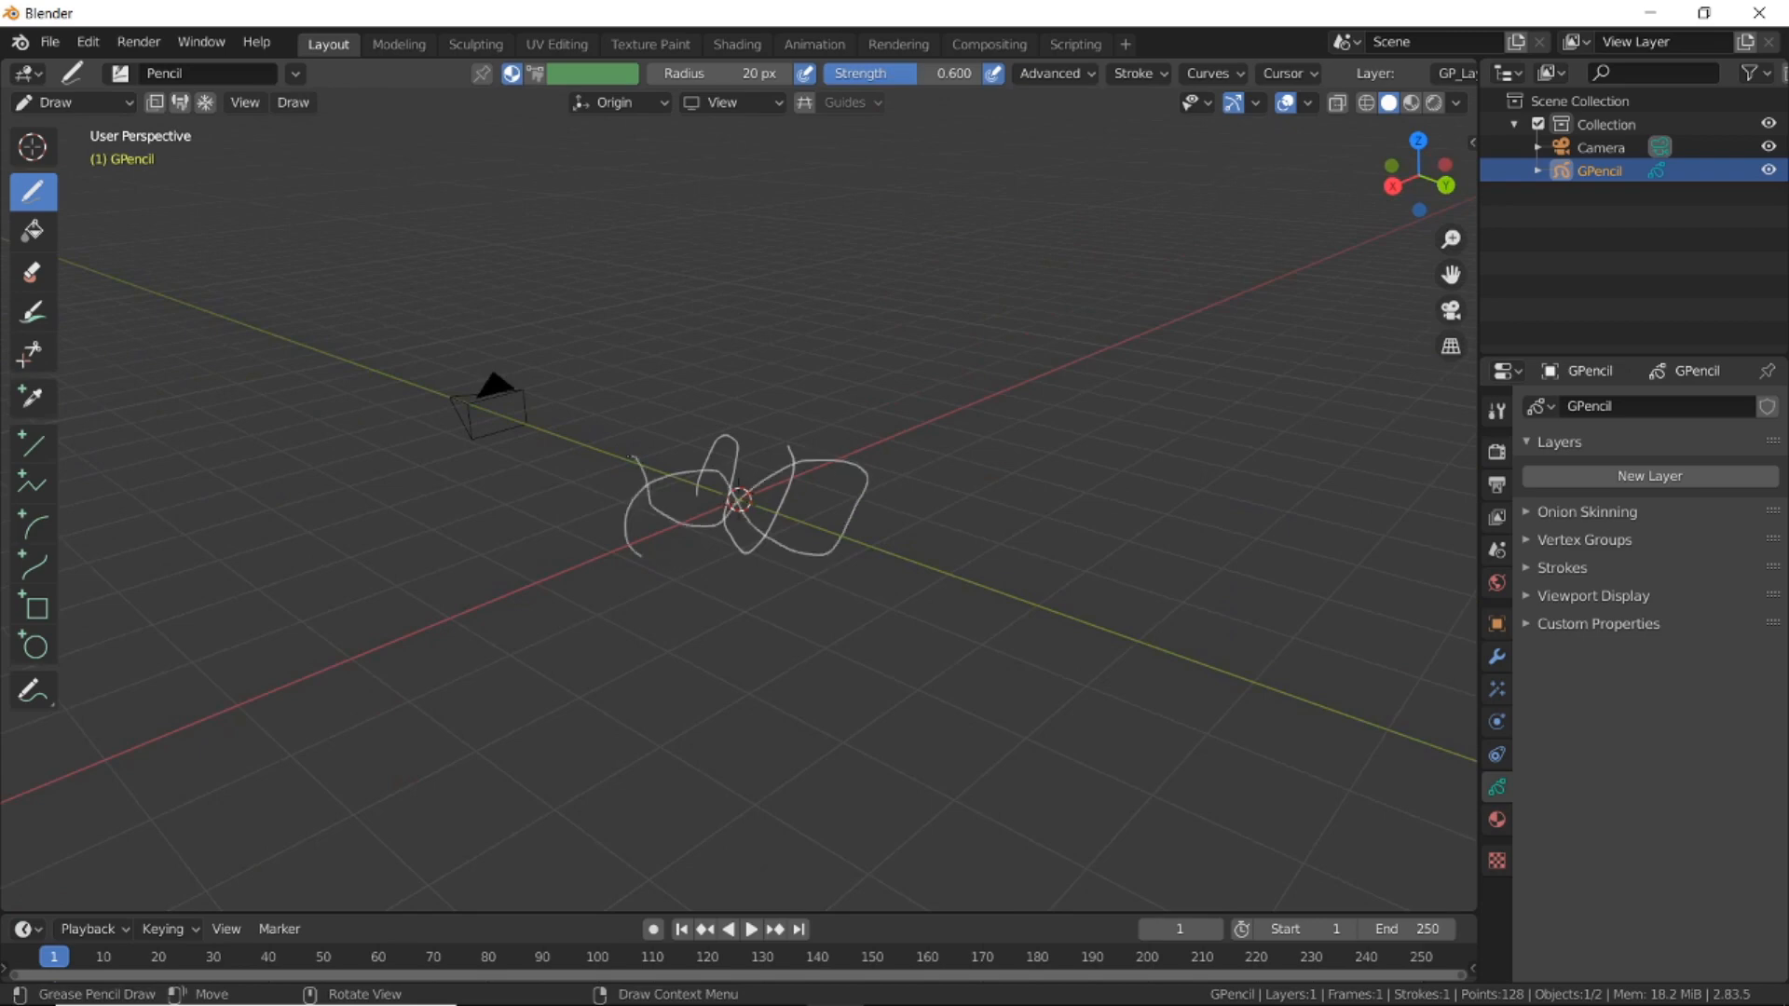
{"action": "middle_click_drag", "start_coordinate": [882, 577], "coordinate": [839, 611]}
{"action": "mouse_move", "coordinate": [854, 511]}
{"action": "middle_mouse_down"}
{"action": "mouse_move", "coordinate": [787, 563]}
{"action": "mouse_move", "coordinate": [803, 575]}
{"action": "mouse_move", "coordinate": [588, 467]}
{"action": "mouse_move", "coordinate": [699, 387]}
{"action": "mouse_move", "coordinate": [727, 340]}
{"action": "mouse_move", "coordinate": [596, 307]}
{"action": "mouse_move", "coordinate": [595, 348]}
{"action": "middle_mouse_up"}
{"action": "mouse_move", "coordinate": [588, 476]}
{"action": "left_mouse_down"}
{"action": "mouse_move", "coordinate": [593, 438]}
{"action": "mouse_move", "coordinate": [791, 415]}
{"action": "mouse_move", "coordinate": [753, 388]}
{"action": "mouse_move", "coordinate": [883, 396]}
{"action": "mouse_move", "coordinate": [680, 340]}
{"action": "mouse_move", "coordinate": [922, 300]}
{"action": "mouse_move", "coordinate": [854, 340]}
{"action": "left_mouse_up"}
{"action": "mouse_move", "coordinate": [855, 340]}
{"action": "middle_mouse_down"}
{"action": "mouse_move", "coordinate": [985, 451]}
{"action": "mouse_move", "coordinate": [1119, 439]}
{"action": "mouse_move", "coordinate": [1154, 388]}
{"action": "mouse_move", "coordinate": [1131, 382]}
{"action": "middle_mouse_up"}
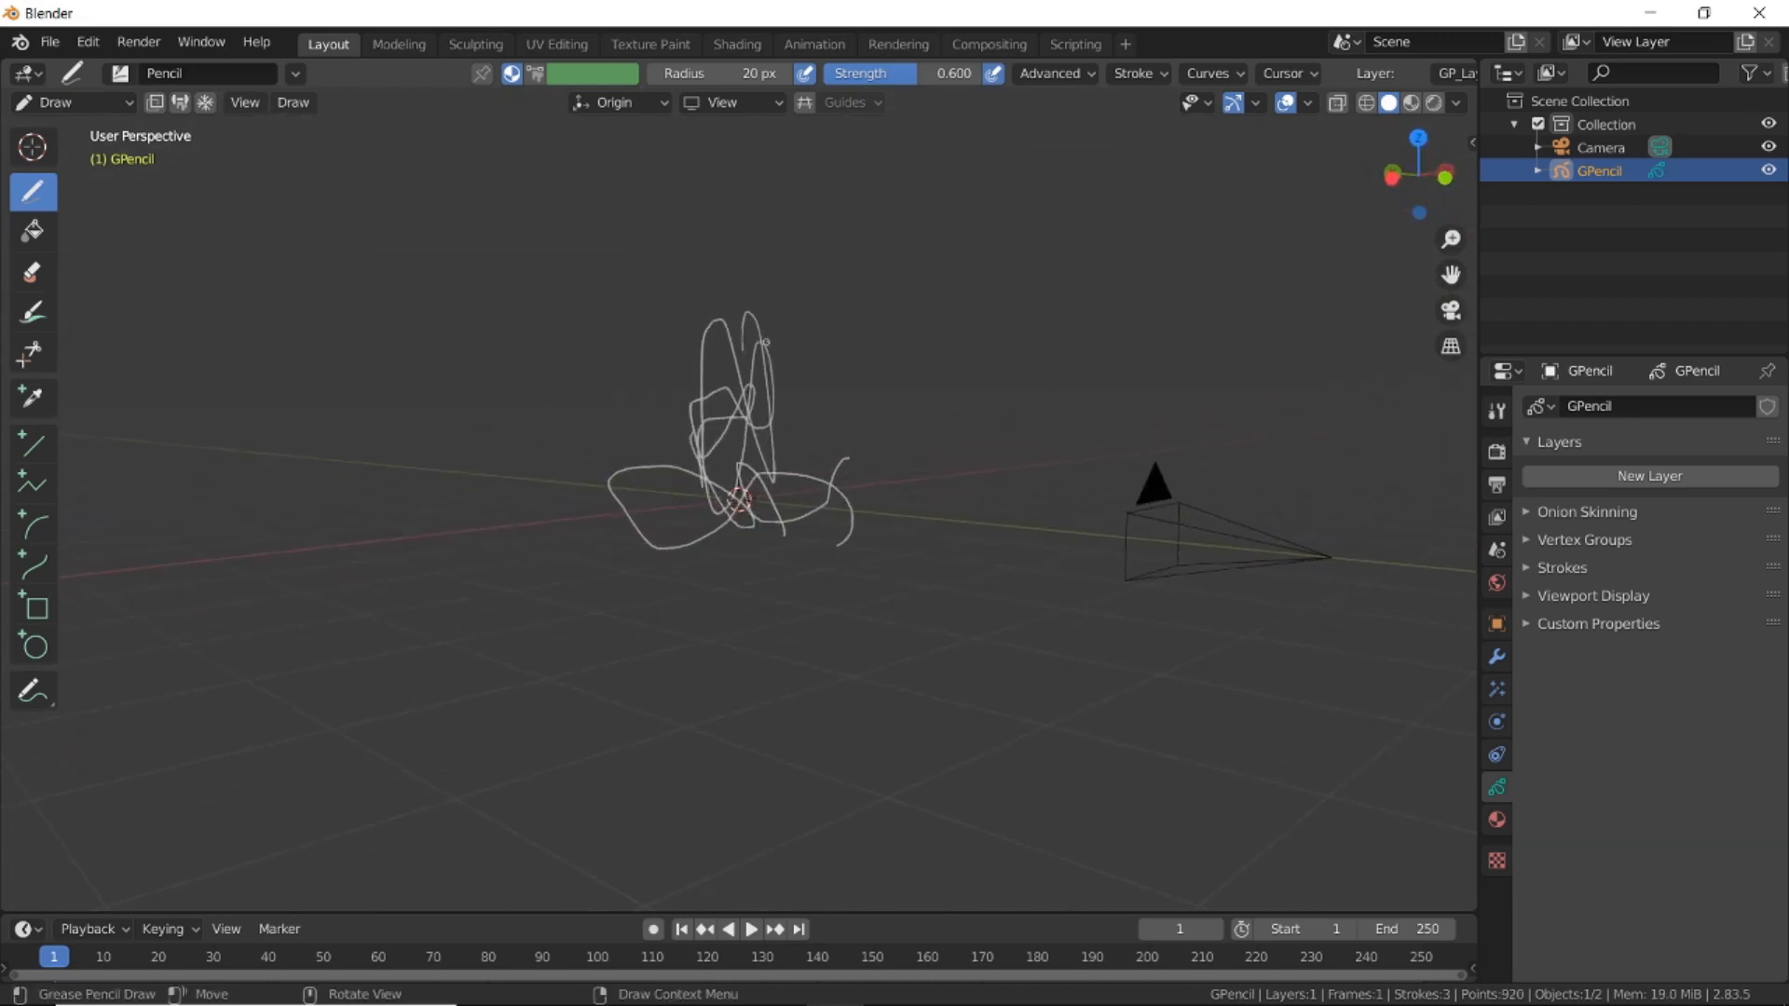
{"action": "mouse_move", "coordinate": [781, 413]}
{"action": "middle_mouse_down"}
{"action": "mouse_move", "coordinate": [607, 519]}
{"action": "mouse_move", "coordinate": [462, 405]}
{"action": "mouse_move", "coordinate": [569, 342]}
{"action": "middle_mouse_up"}
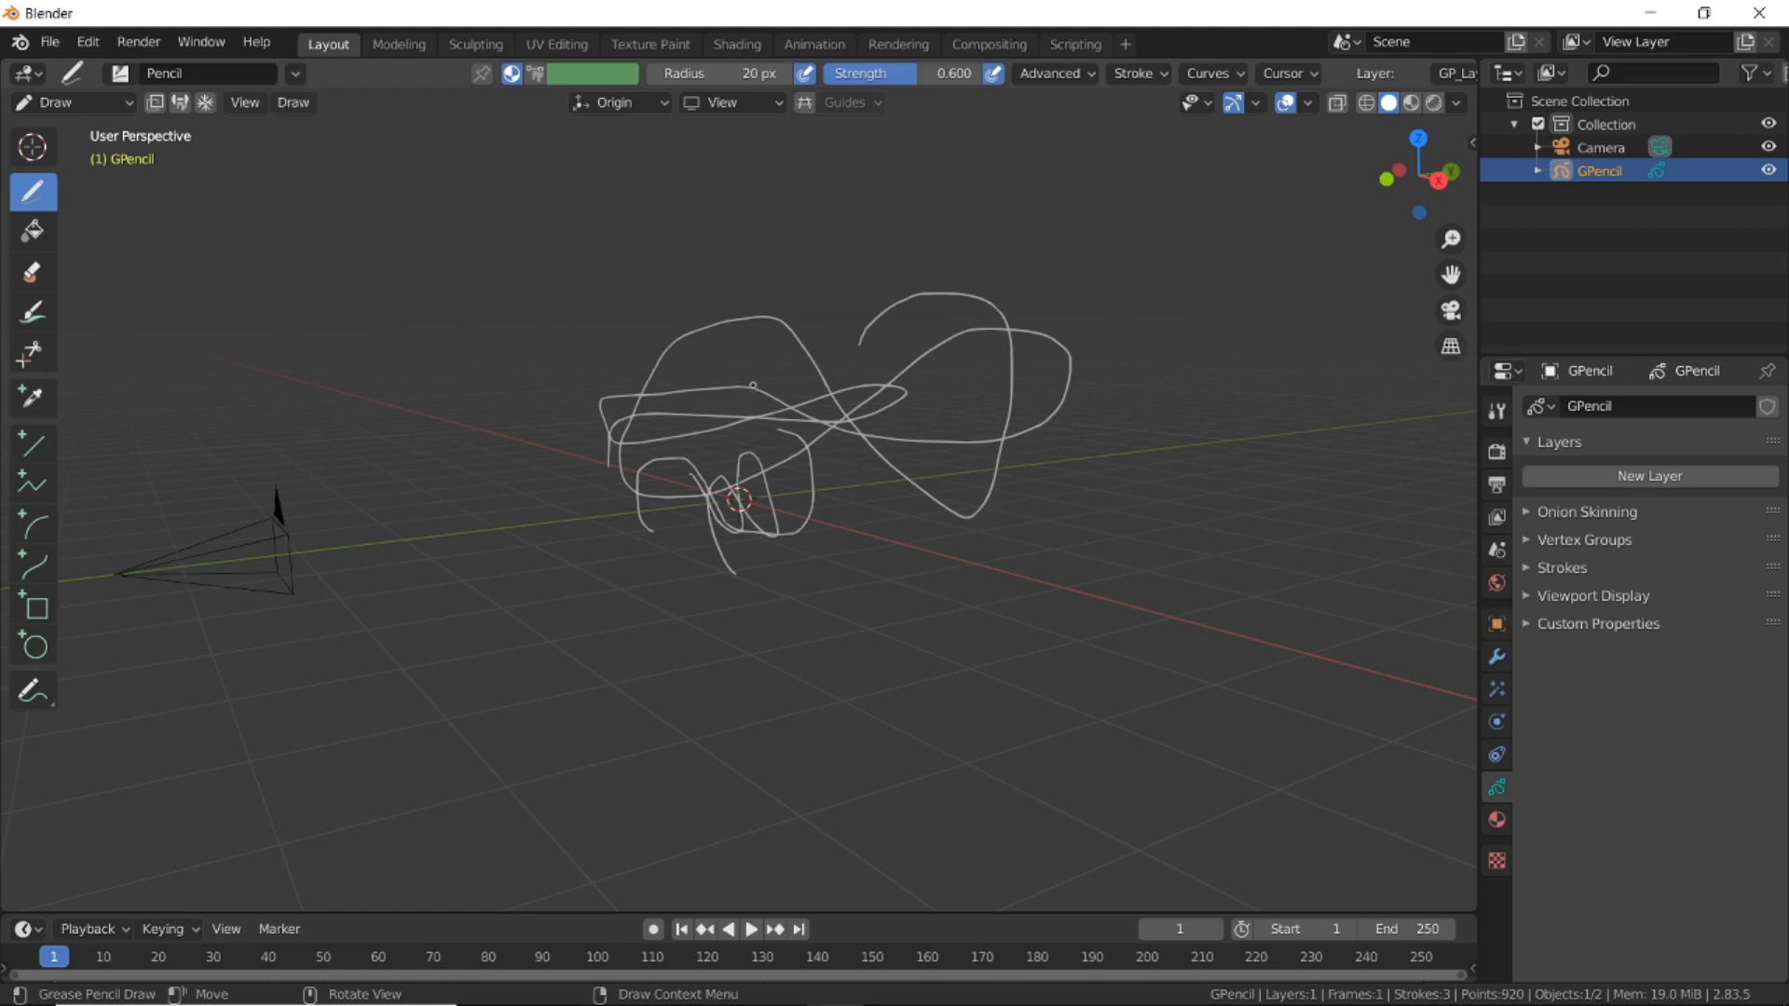
Undo all the freehand test strokes drawn around the origin.
{"action": "key", "text": "ctrl+z"}
{"action": "key", "text": "ctrl+z"}
{"action": "key", "text": "ctrl+z"}
{"action": "key", "text": "ctrl+z"}
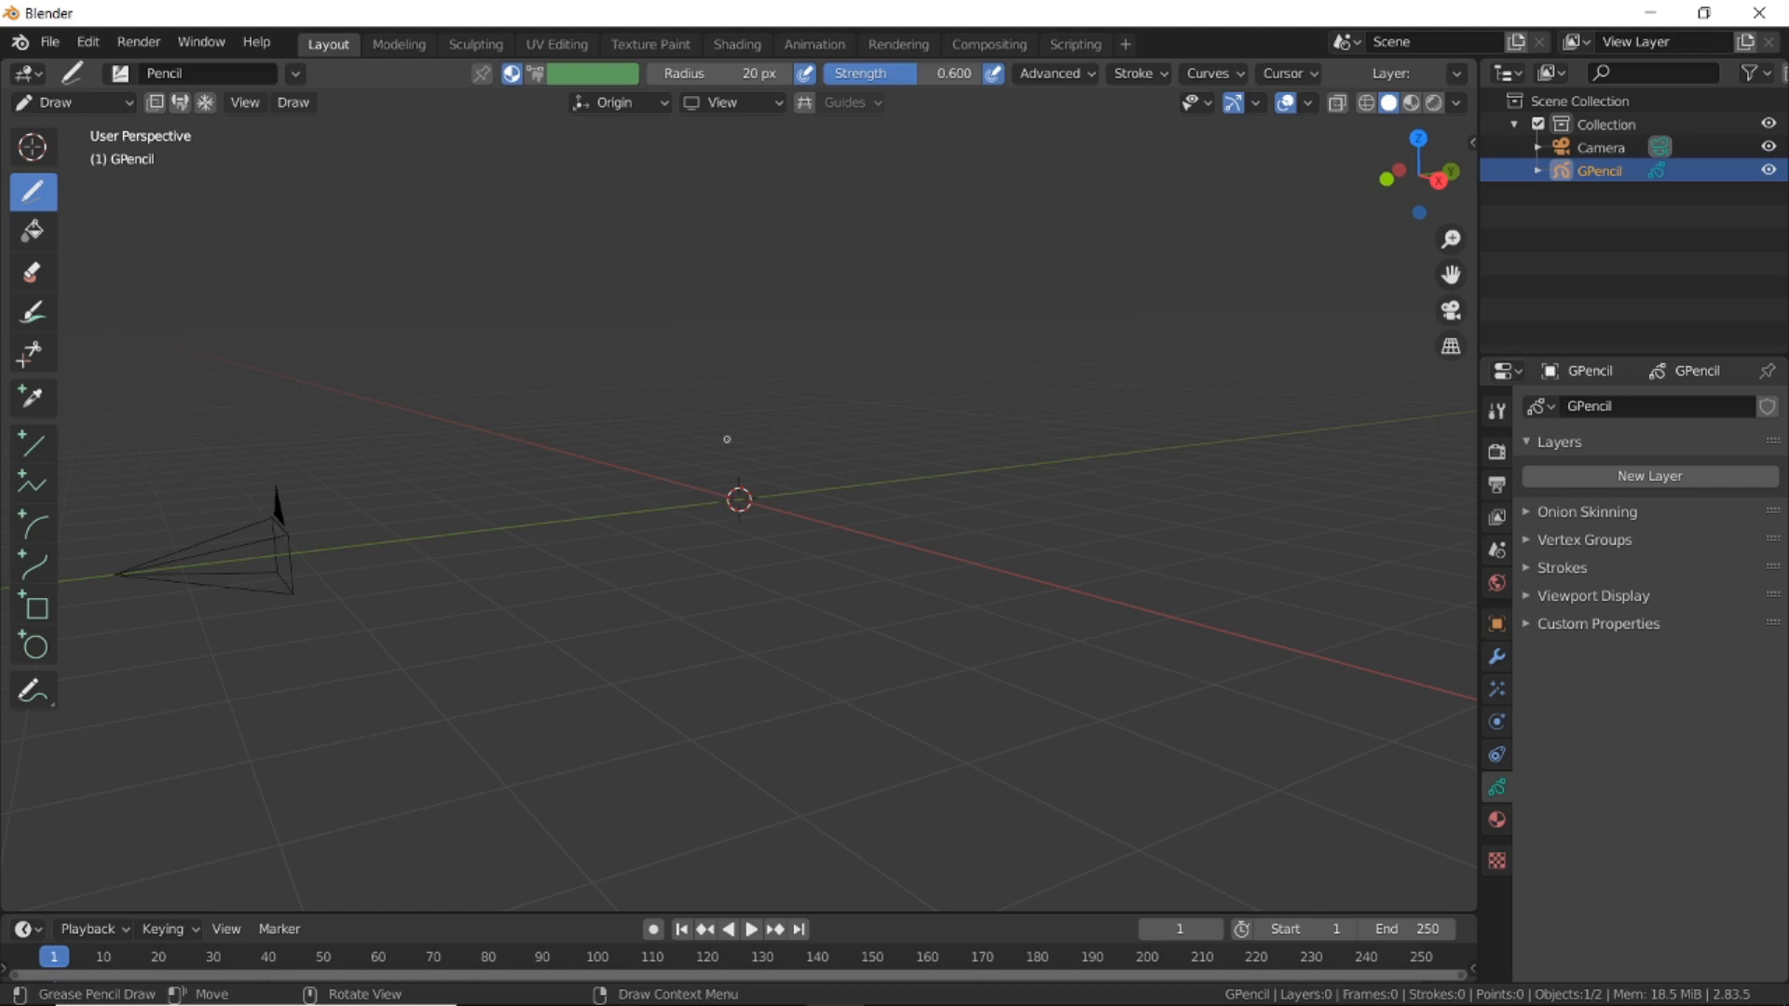
Switch to the camera view and disable pen pressure for both the pencil's radius and strength.
{"action": "key", "text": "KP_0"}
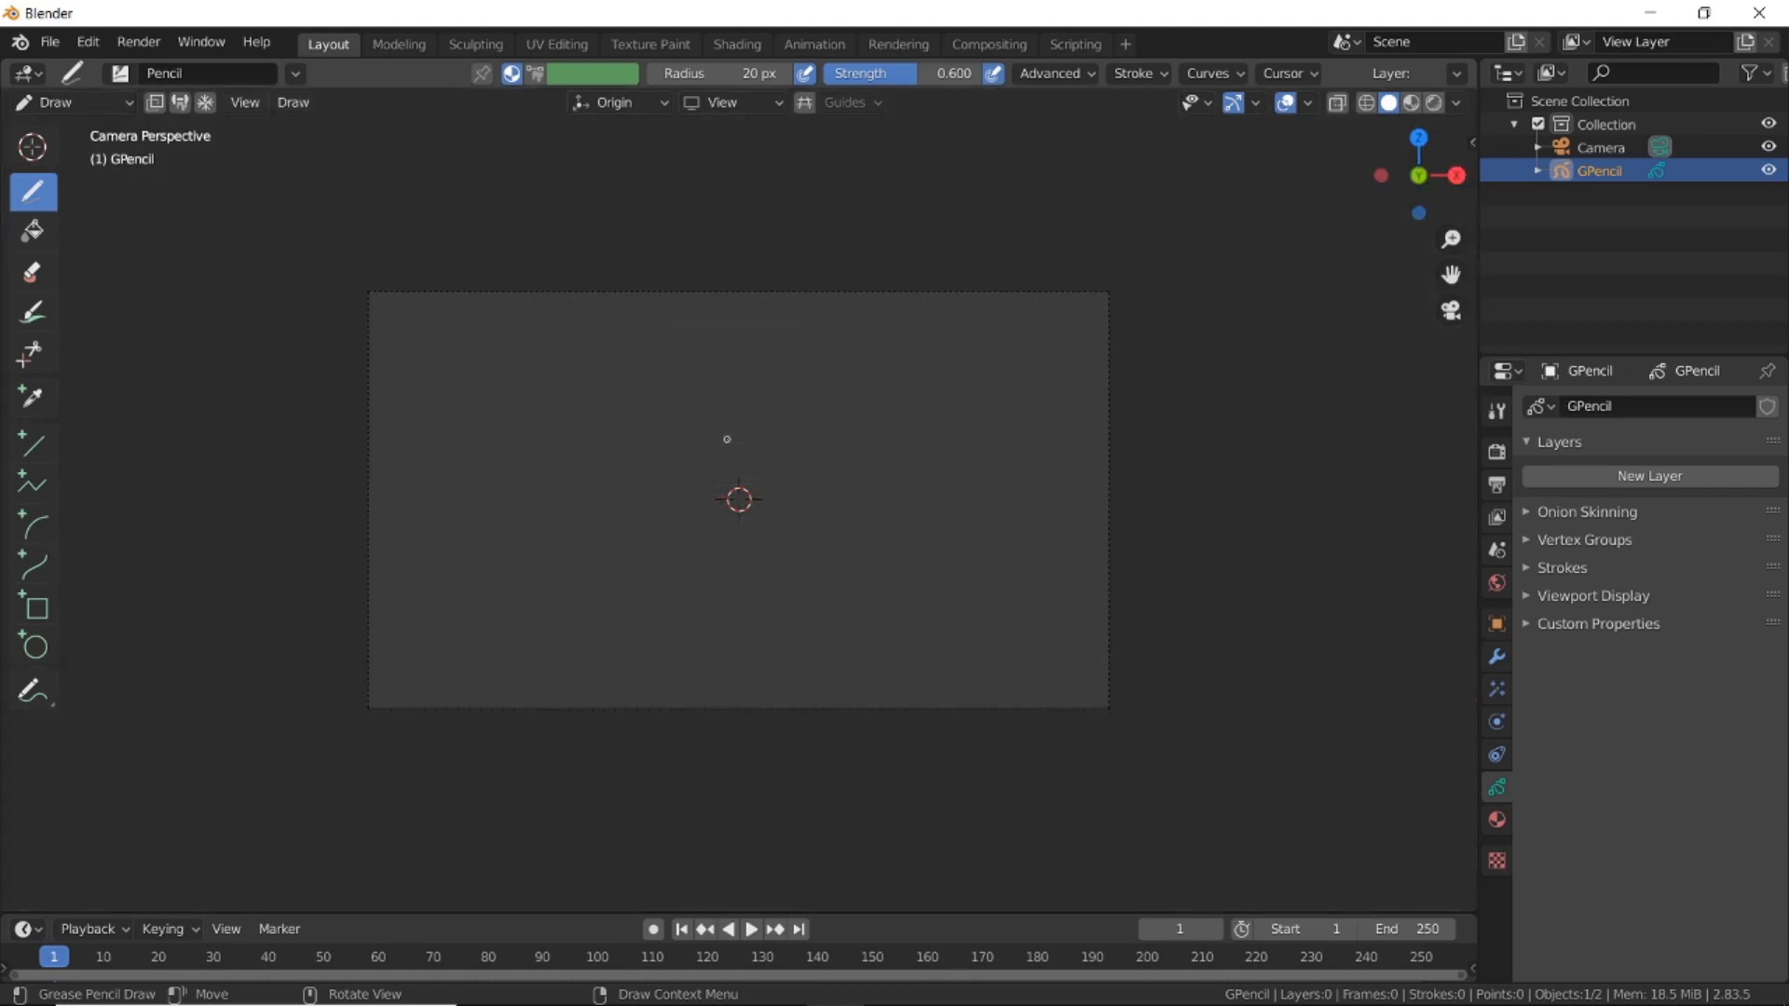
{"action": "scroll", "coordinate": [733, 485], "scroll_direction": "up", "scroll_amount": 1}
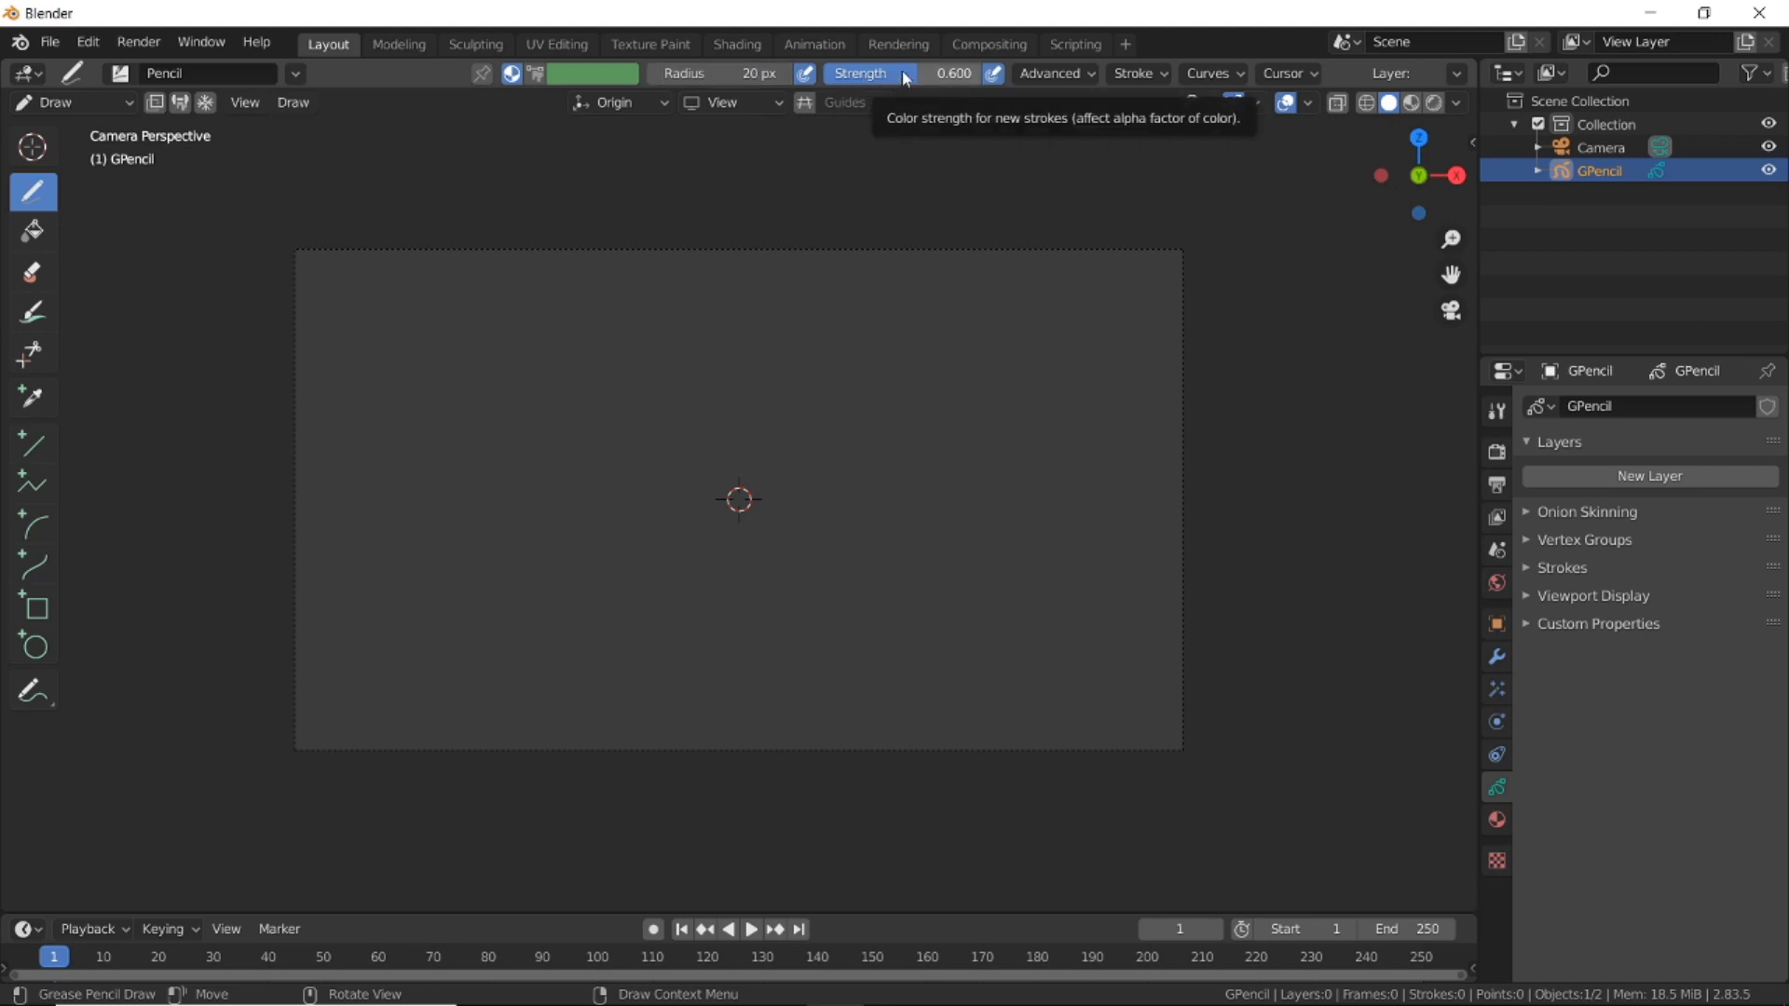
{"action": "left_click", "coordinate": [806, 78]}
{"action": "left_click", "coordinate": [990, 78]}
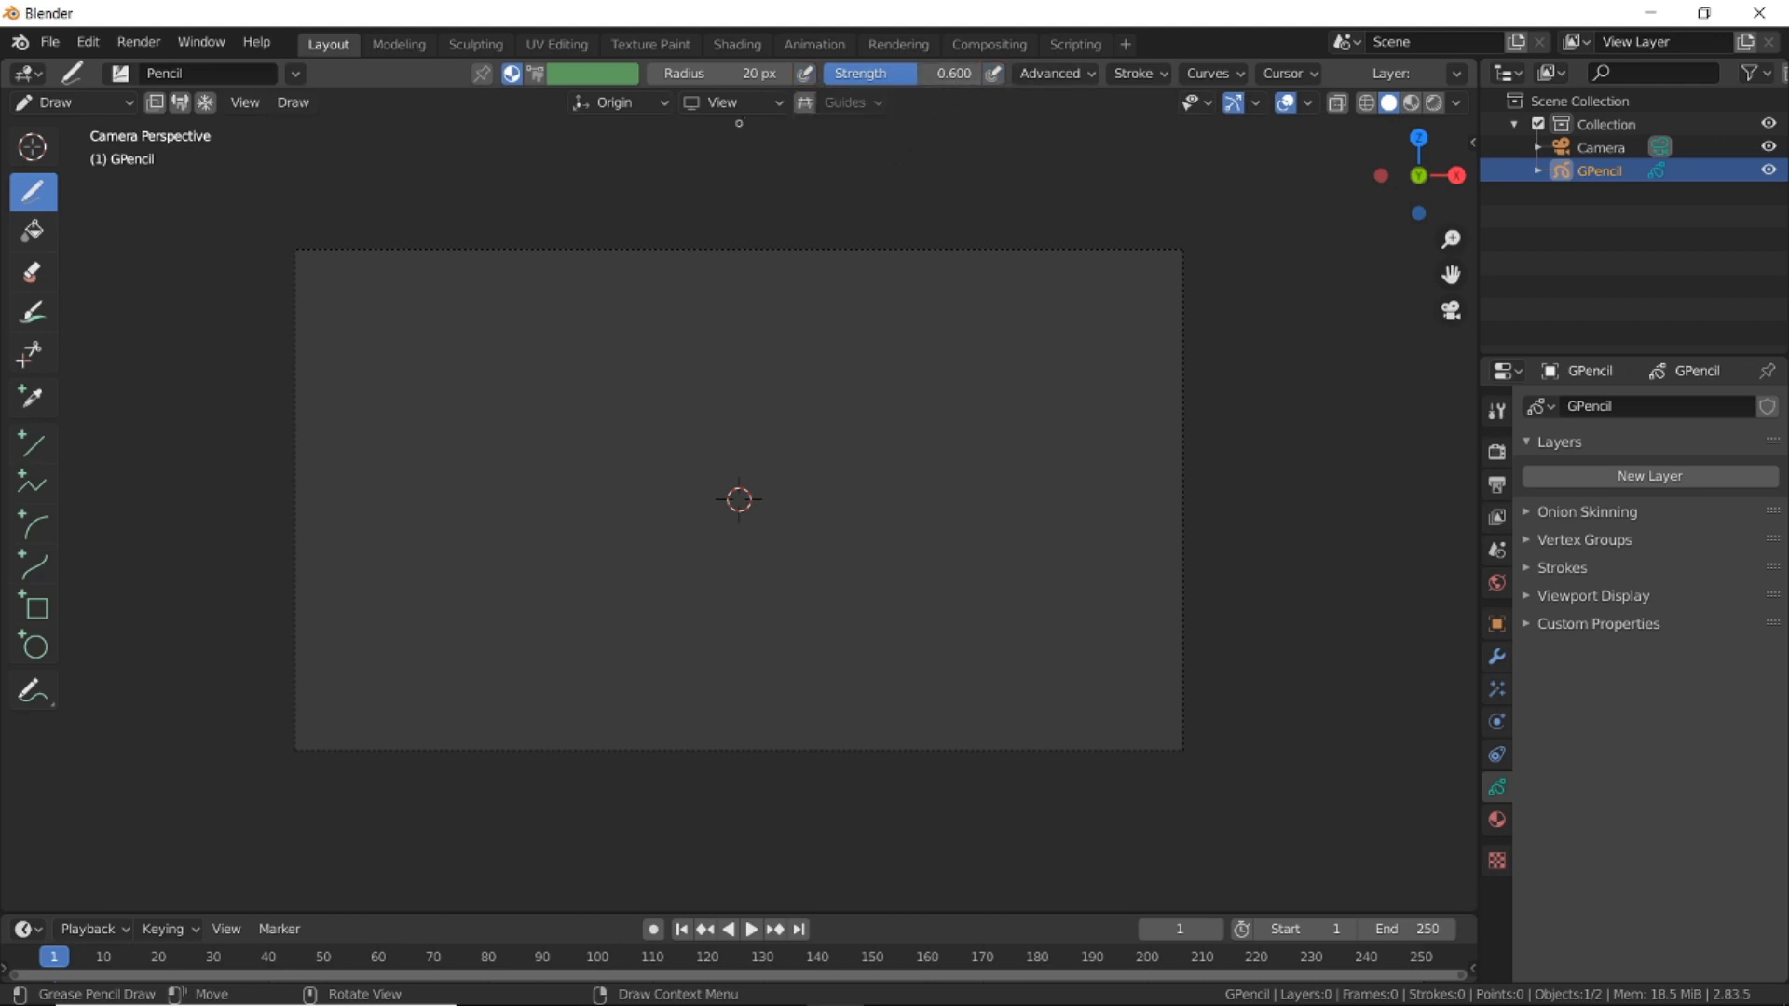
Set the pencil strength to 0.144 and draw faint, looping, overlapping strokes across the camera frame.
{"action": "left_click_drag", "start_coordinate": [939, 82], "coordinate": [867, 82]}
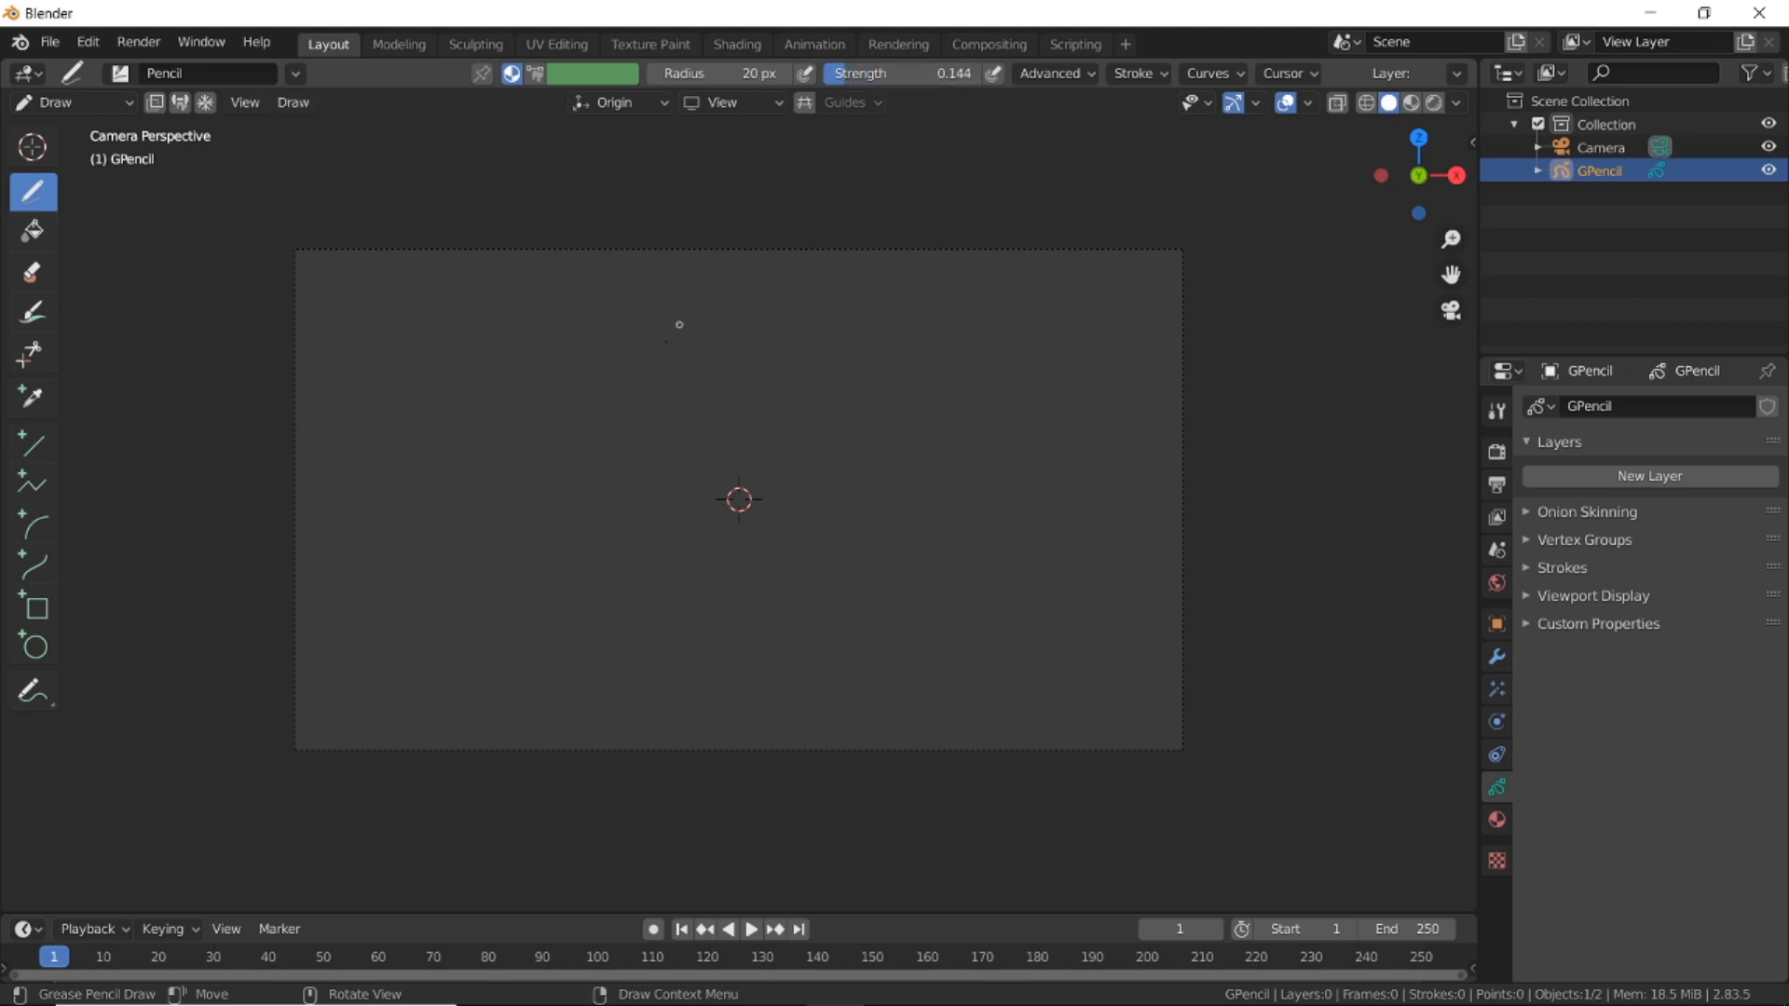
{"action": "mouse_move", "coordinate": [540, 439]}
{"action": "left_mouse_down"}
{"action": "mouse_move", "coordinate": [878, 401]}
{"action": "mouse_move", "coordinate": [817, 459]}
{"action": "mouse_move", "coordinate": [481, 459]}
{"action": "mouse_move", "coordinate": [746, 410]}
{"action": "mouse_move", "coordinate": [922, 597]}
{"action": "mouse_move", "coordinate": [988, 587]}
{"action": "mouse_move", "coordinate": [982, 491]}
{"action": "mouse_move", "coordinate": [908, 517]}
{"action": "mouse_move", "coordinate": [942, 462]}
{"action": "left_mouse_up"}
{"action": "mouse_move", "coordinate": [923, 357]}
{"action": "left_mouse_down"}
{"action": "mouse_move", "coordinate": [936, 555]}
{"action": "mouse_move", "coordinate": [895, 522]}
{"action": "mouse_move", "coordinate": [1018, 599]}
{"action": "mouse_move", "coordinate": [946, 550]}
{"action": "mouse_move", "coordinate": [1015, 561]}
{"action": "mouse_move", "coordinate": [902, 614]}
{"action": "left_mouse_up"}
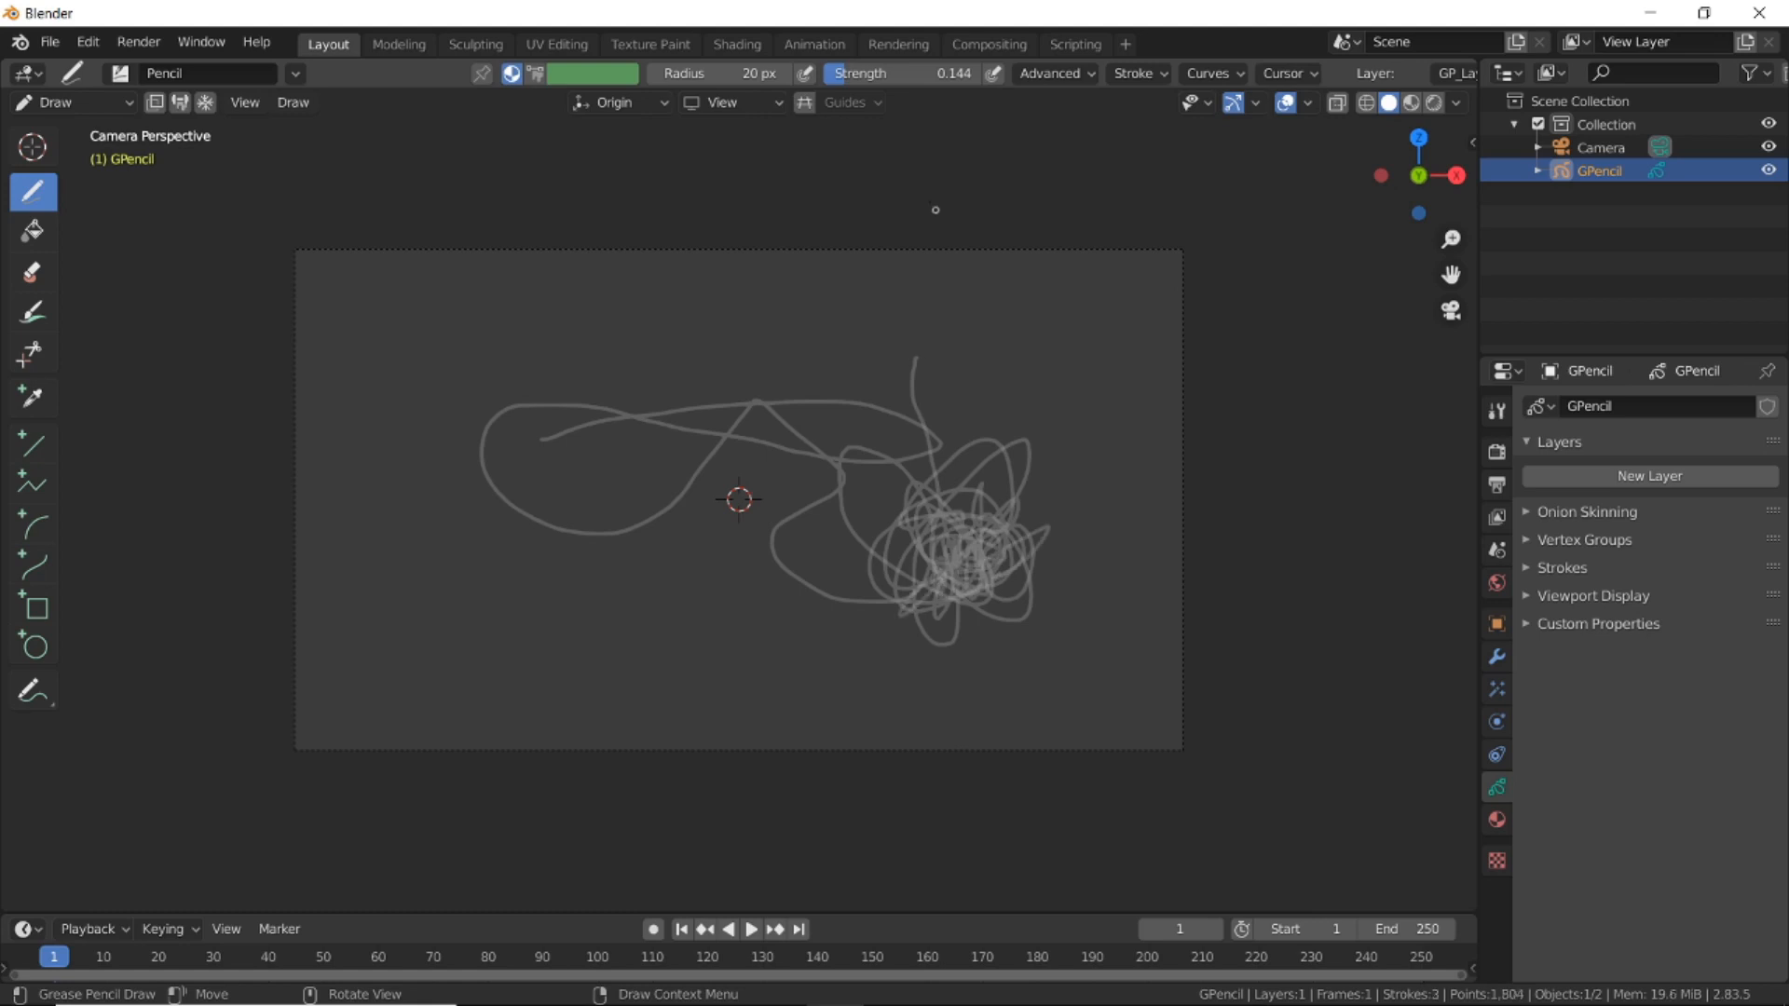
Set the pencil strength to 1.000 and draw a long curve, short crossing strokes and a scribble in the frame's lower half.
{"action": "left_click_drag", "start_coordinate": [910, 72], "coordinate": [1045, 73]}
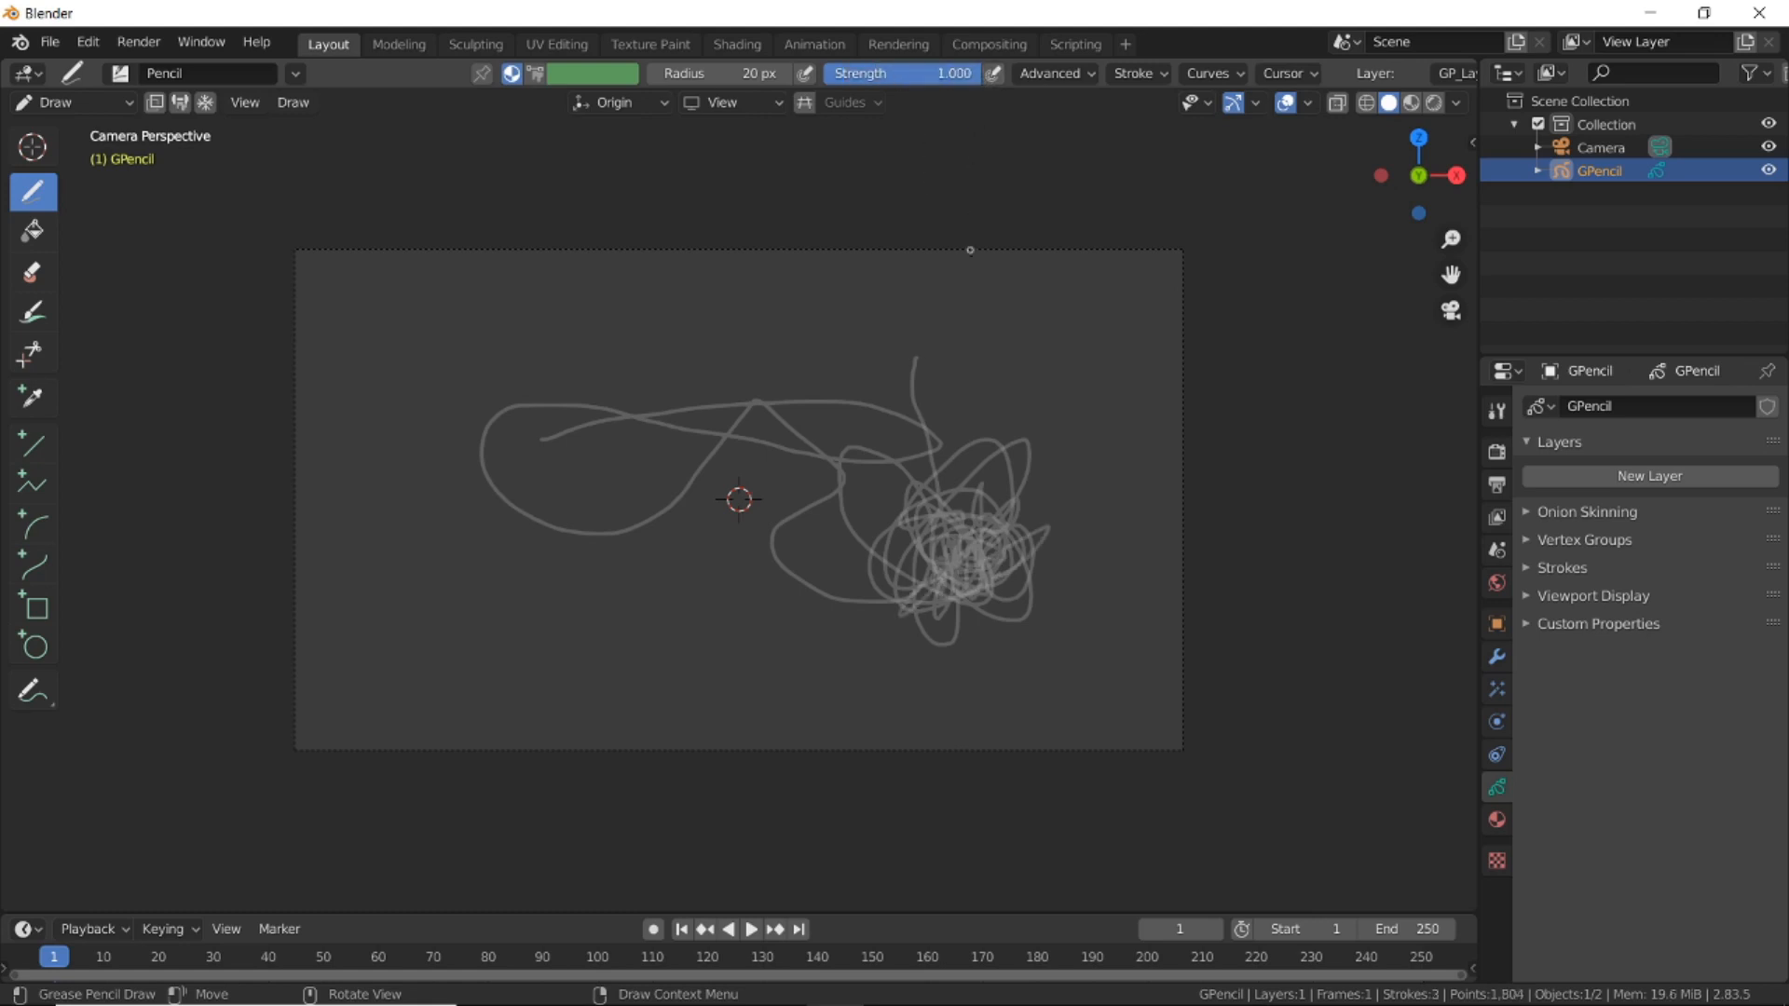
{"action": "mouse_move", "coordinate": [1005, 427]}
{"action": "left_mouse_down"}
{"action": "mouse_move", "coordinate": [912, 615]}
{"action": "mouse_move", "coordinate": [697, 634]}
{"action": "left_mouse_up"}
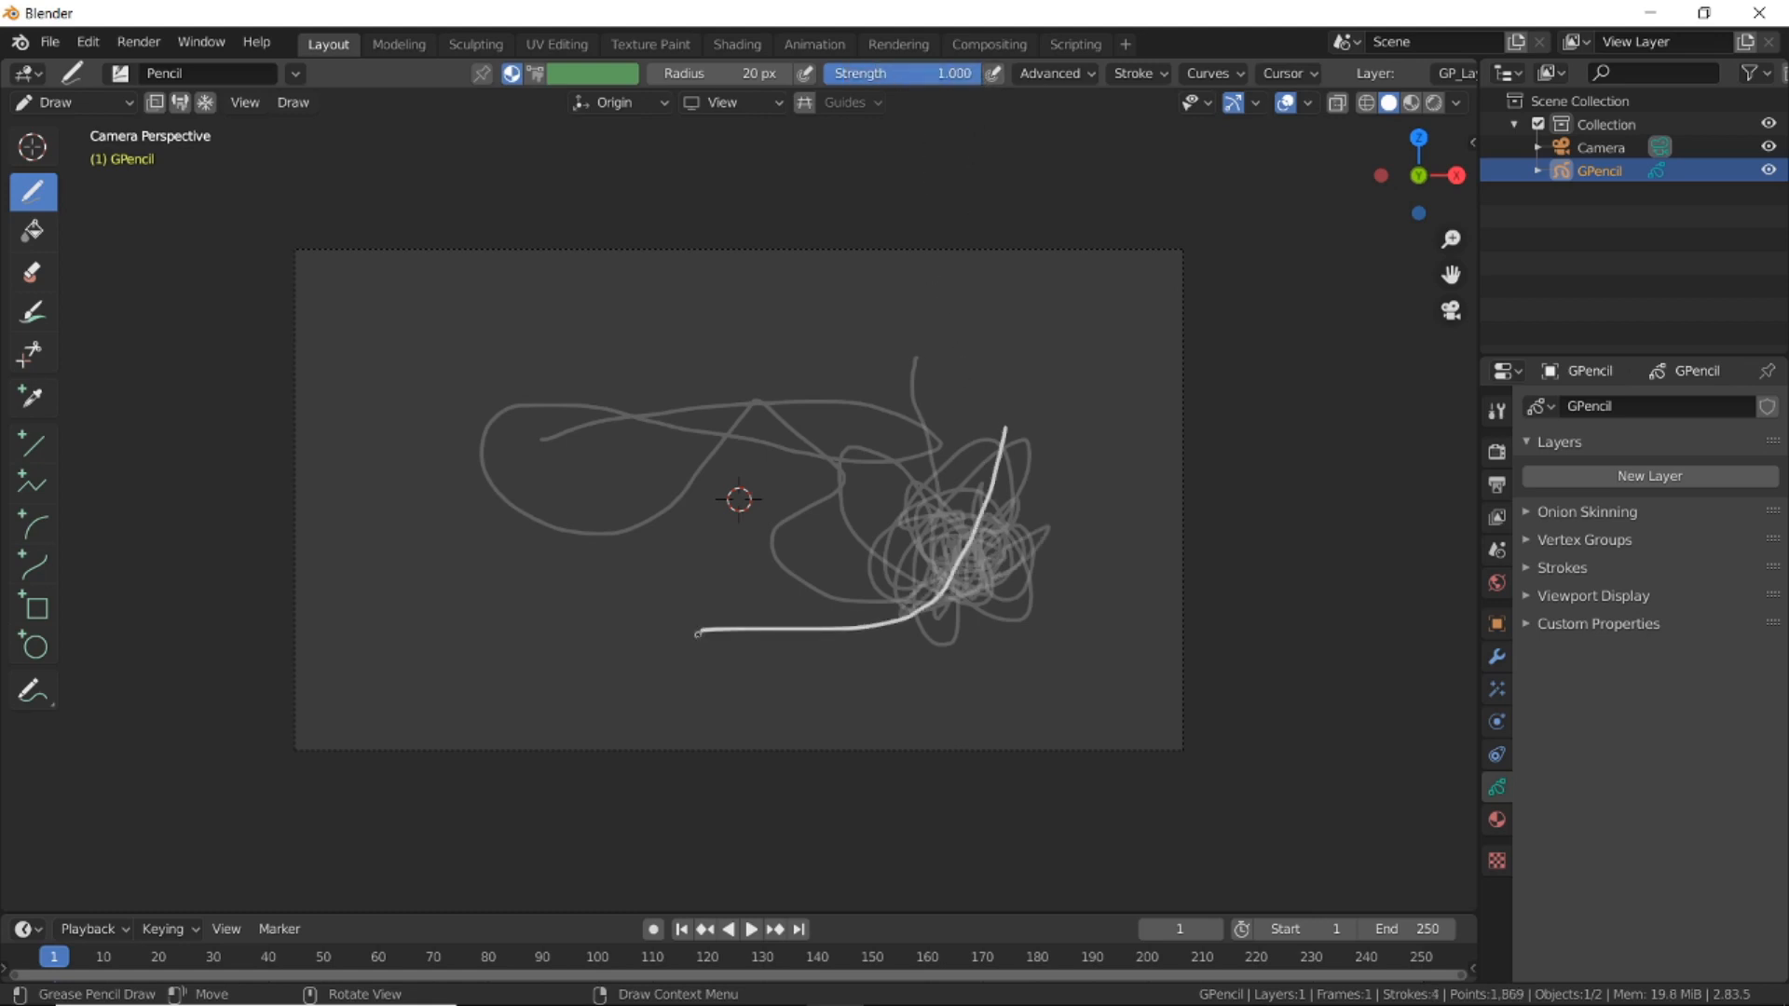
{"action": "mouse_move", "coordinate": [685, 570]}
{"action": "left_mouse_down"}
{"action": "mouse_move", "coordinate": [781, 746]}
{"action": "mouse_move", "coordinate": [762, 676]}
{"action": "left_mouse_up"}
{"action": "left_click_drag", "start_coordinate": [774, 594], "coordinate": [827, 690]}
{"action": "mouse_move", "coordinate": [744, 637]}
{"action": "left_mouse_down"}
{"action": "mouse_move", "coordinate": [810, 647]}
{"action": "mouse_move", "coordinate": [757, 635]}
{"action": "left_mouse_up"}
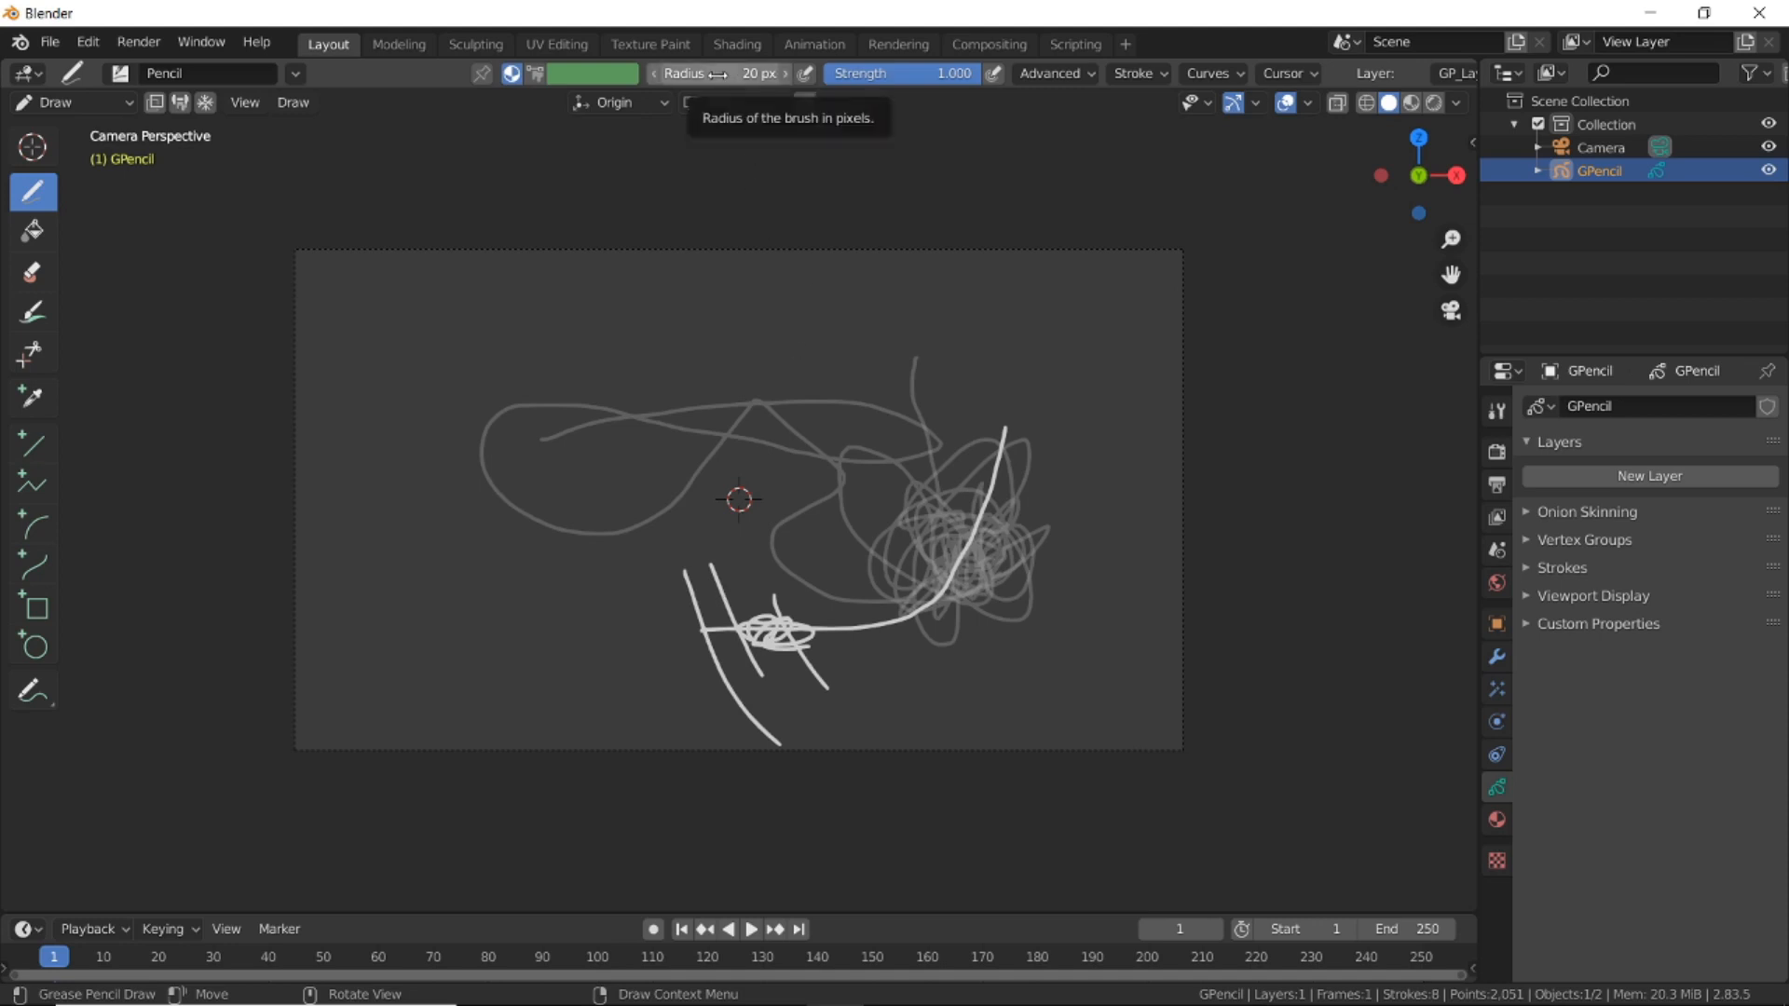
Set the brush radius to 138 px and draw a thick curve without pen pressure and a tapering line with radius pressure enabled.
{"action": "left_click_drag", "start_coordinate": [718, 73], "coordinate": [820, 74]}
{"action": "mouse_move", "coordinate": [410, 317]}
{"action": "left_mouse_down"}
{"action": "mouse_move", "coordinate": [398, 400]}
{"action": "mouse_move", "coordinate": [600, 591]}
{"action": "mouse_move", "coordinate": [960, 557]}
{"action": "left_mouse_up"}
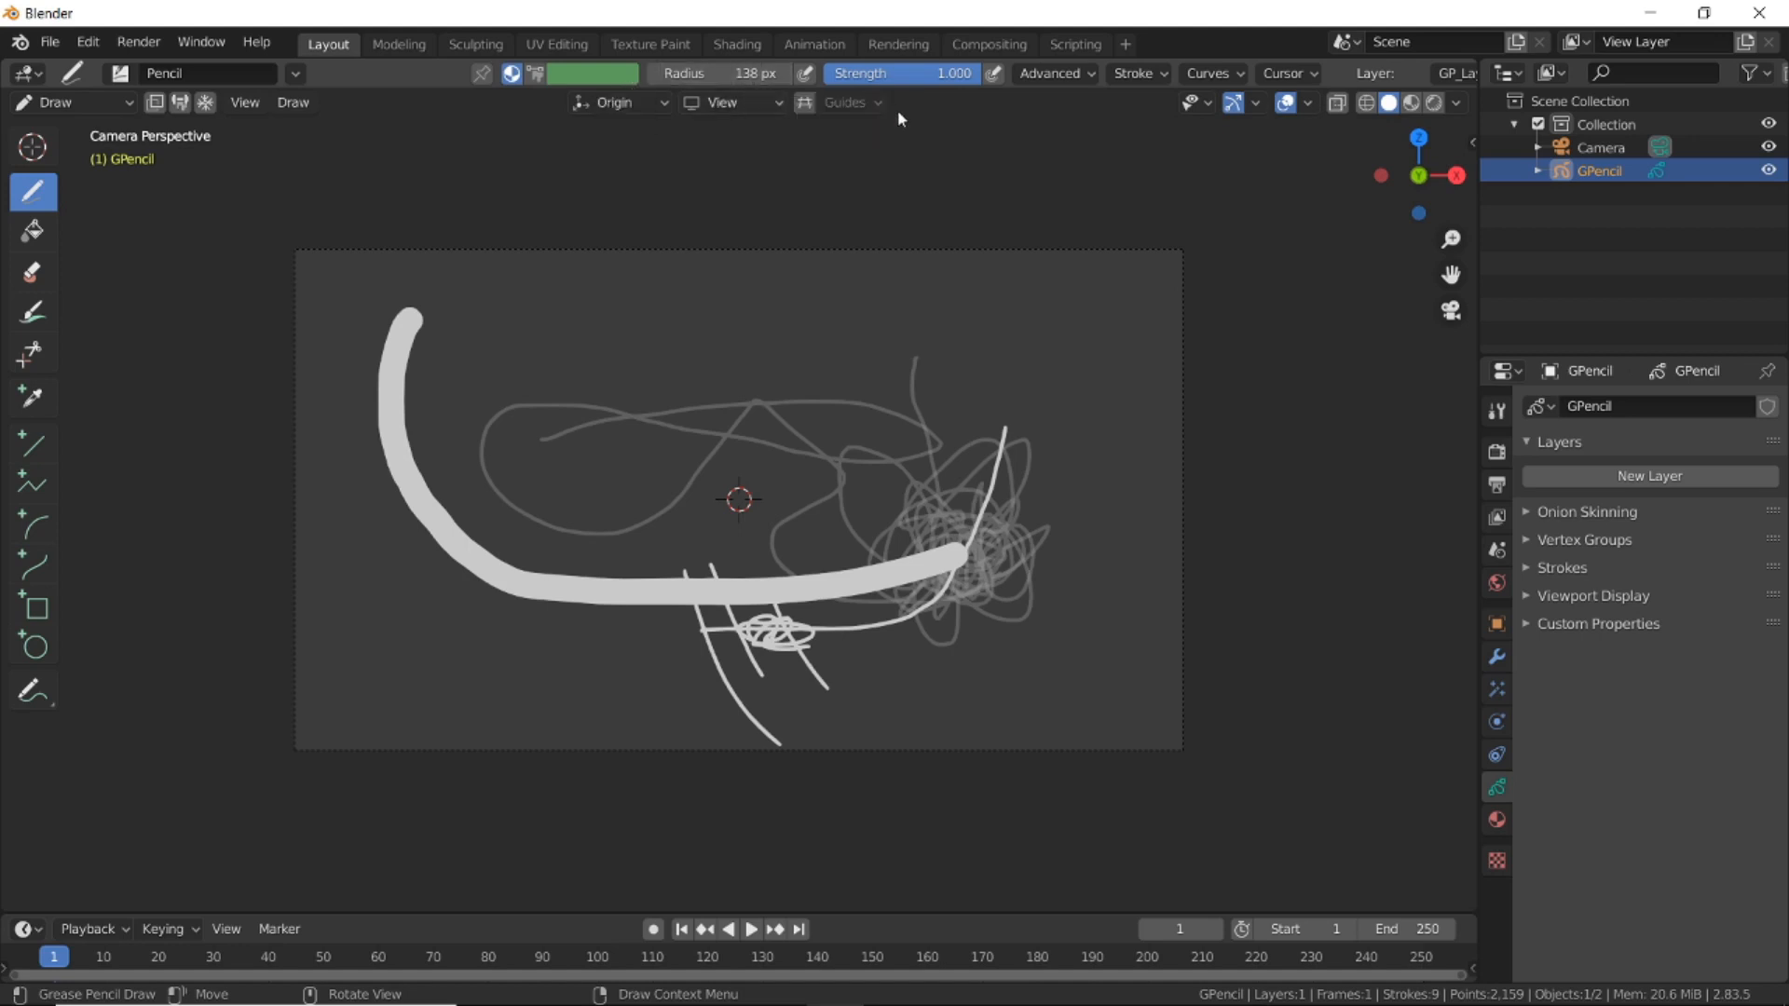
{"action": "left_click", "coordinate": [805, 75]}
{"action": "left_click_drag", "start_coordinate": [514, 355], "coordinate": [1172, 329]}
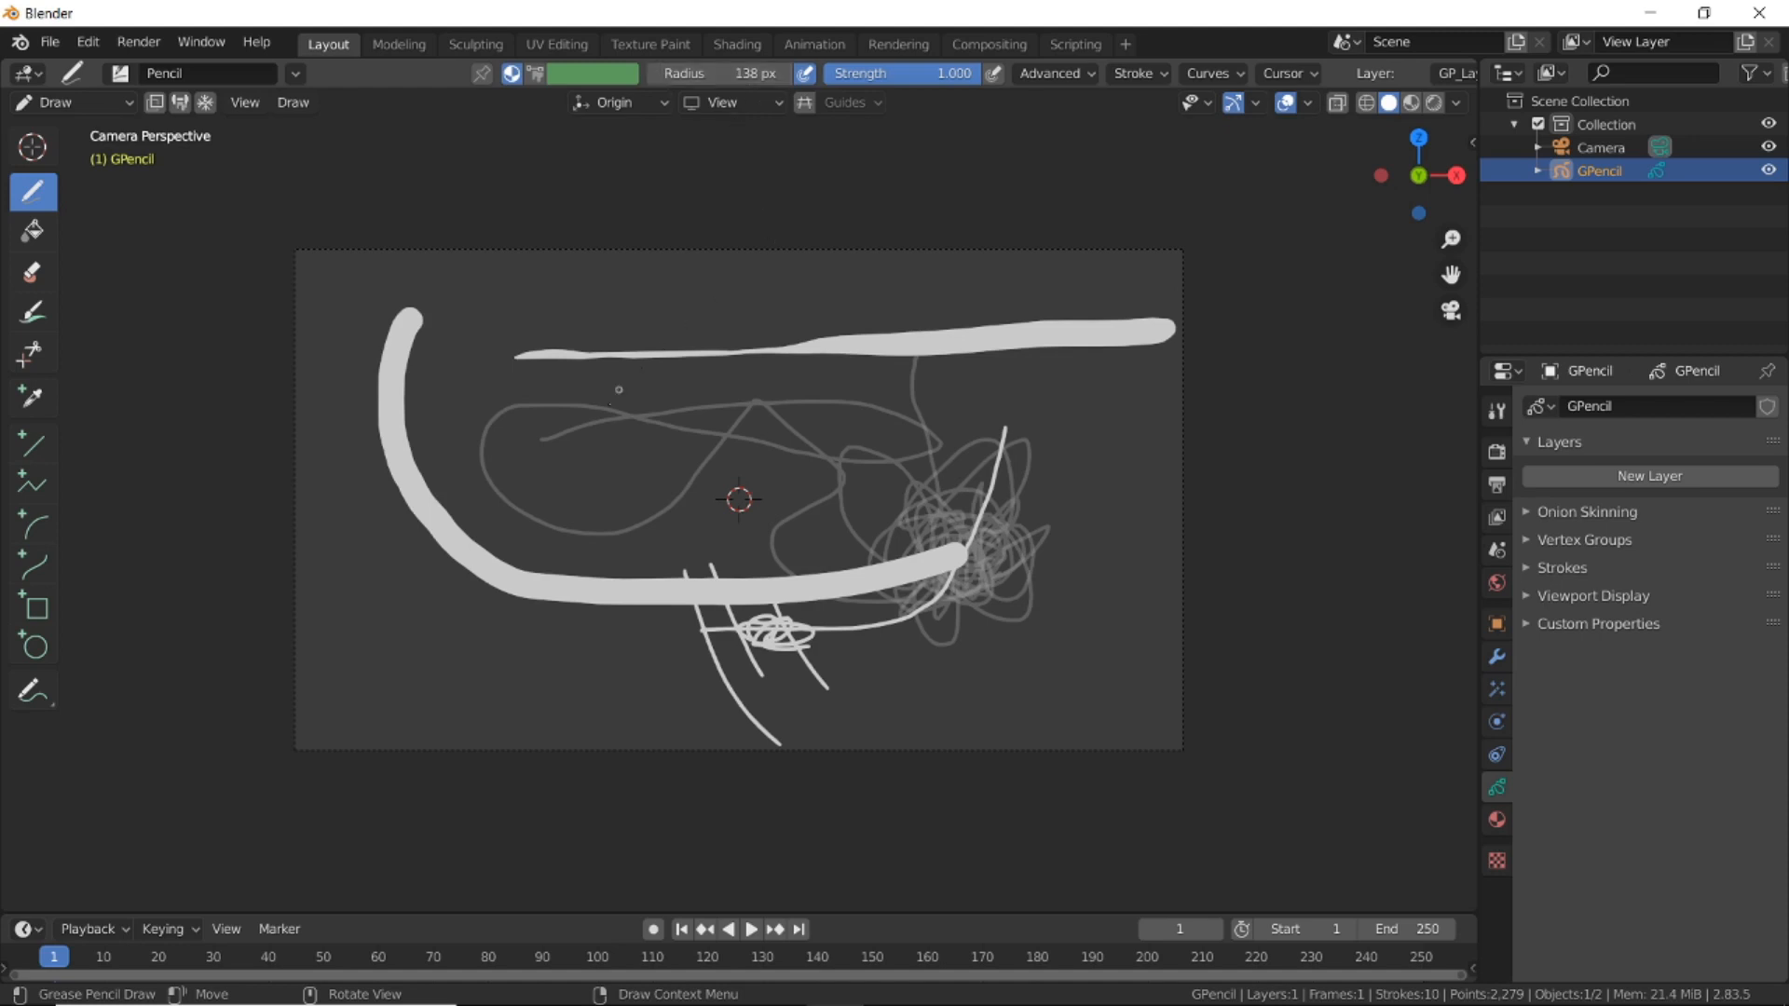
Reduce the brush radius to 61 px and draw thin, pressure-sensitive horizontal strokes near the camera frame's upper edge.
{"action": "left_click_drag", "start_coordinate": [725, 73], "coordinate": [652, 73]}
{"action": "left_click_drag", "start_coordinate": [470, 319], "coordinate": [1187, 292]}
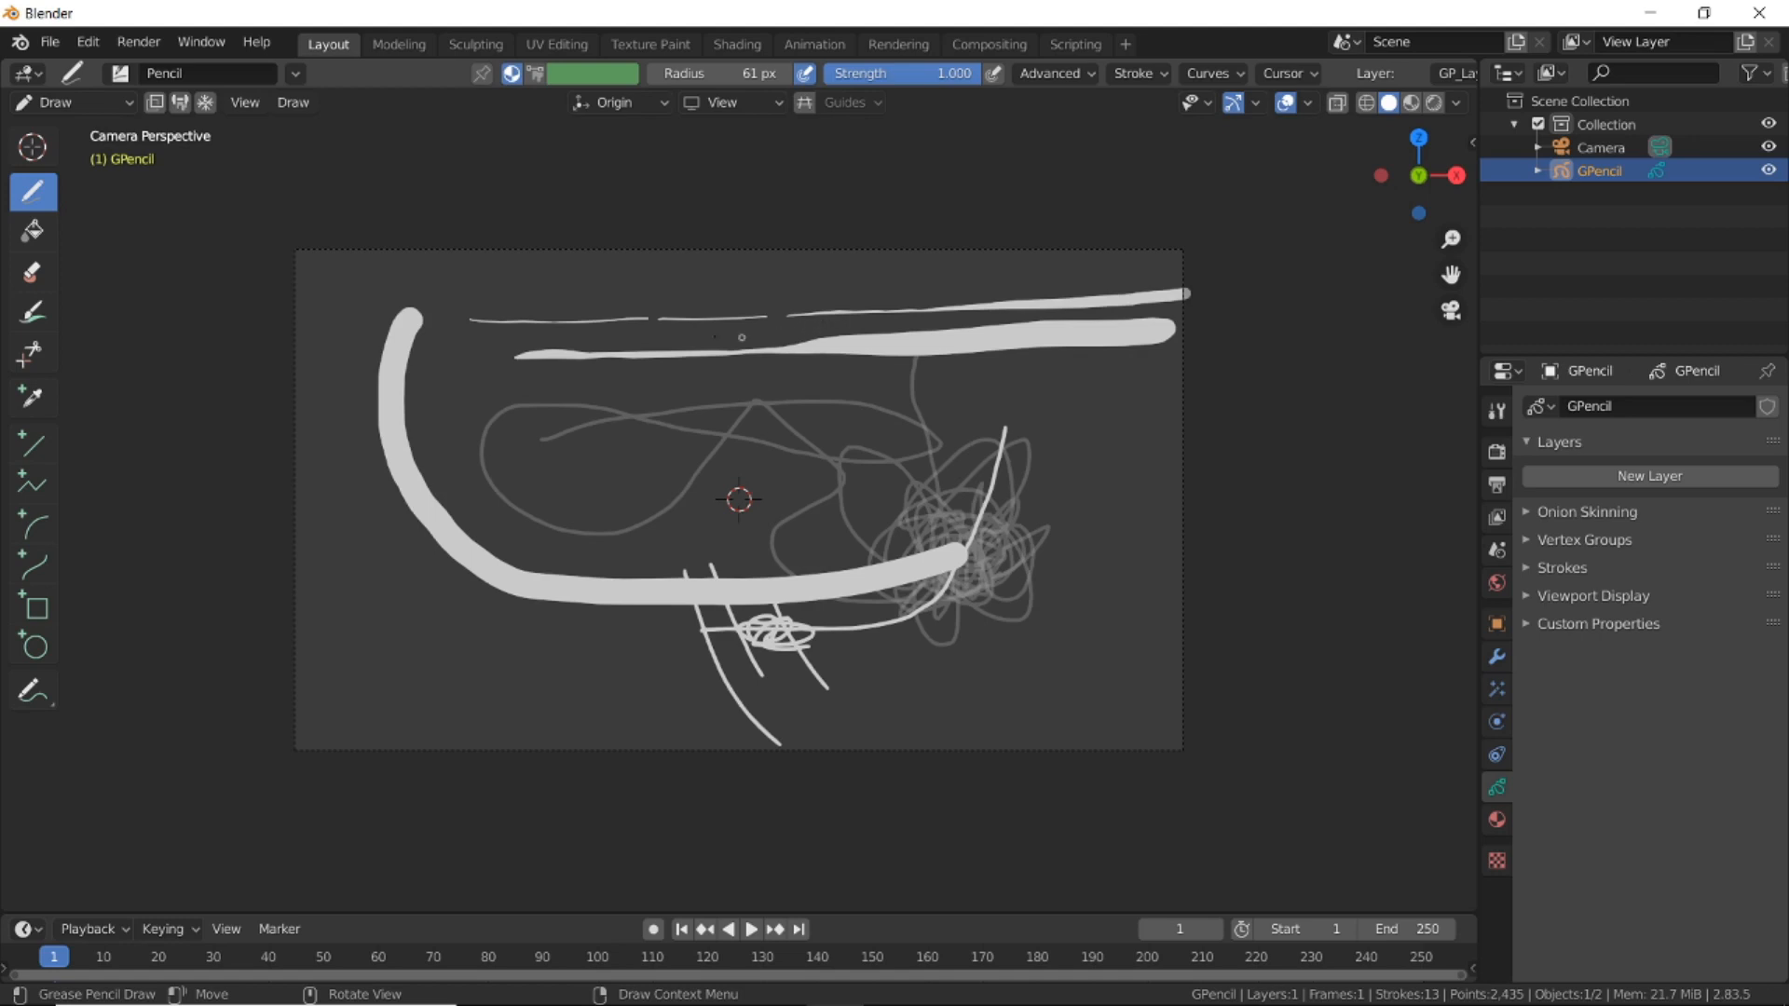
{"action": "left_click_drag", "start_coordinate": [522, 333], "coordinate": [859, 319]}
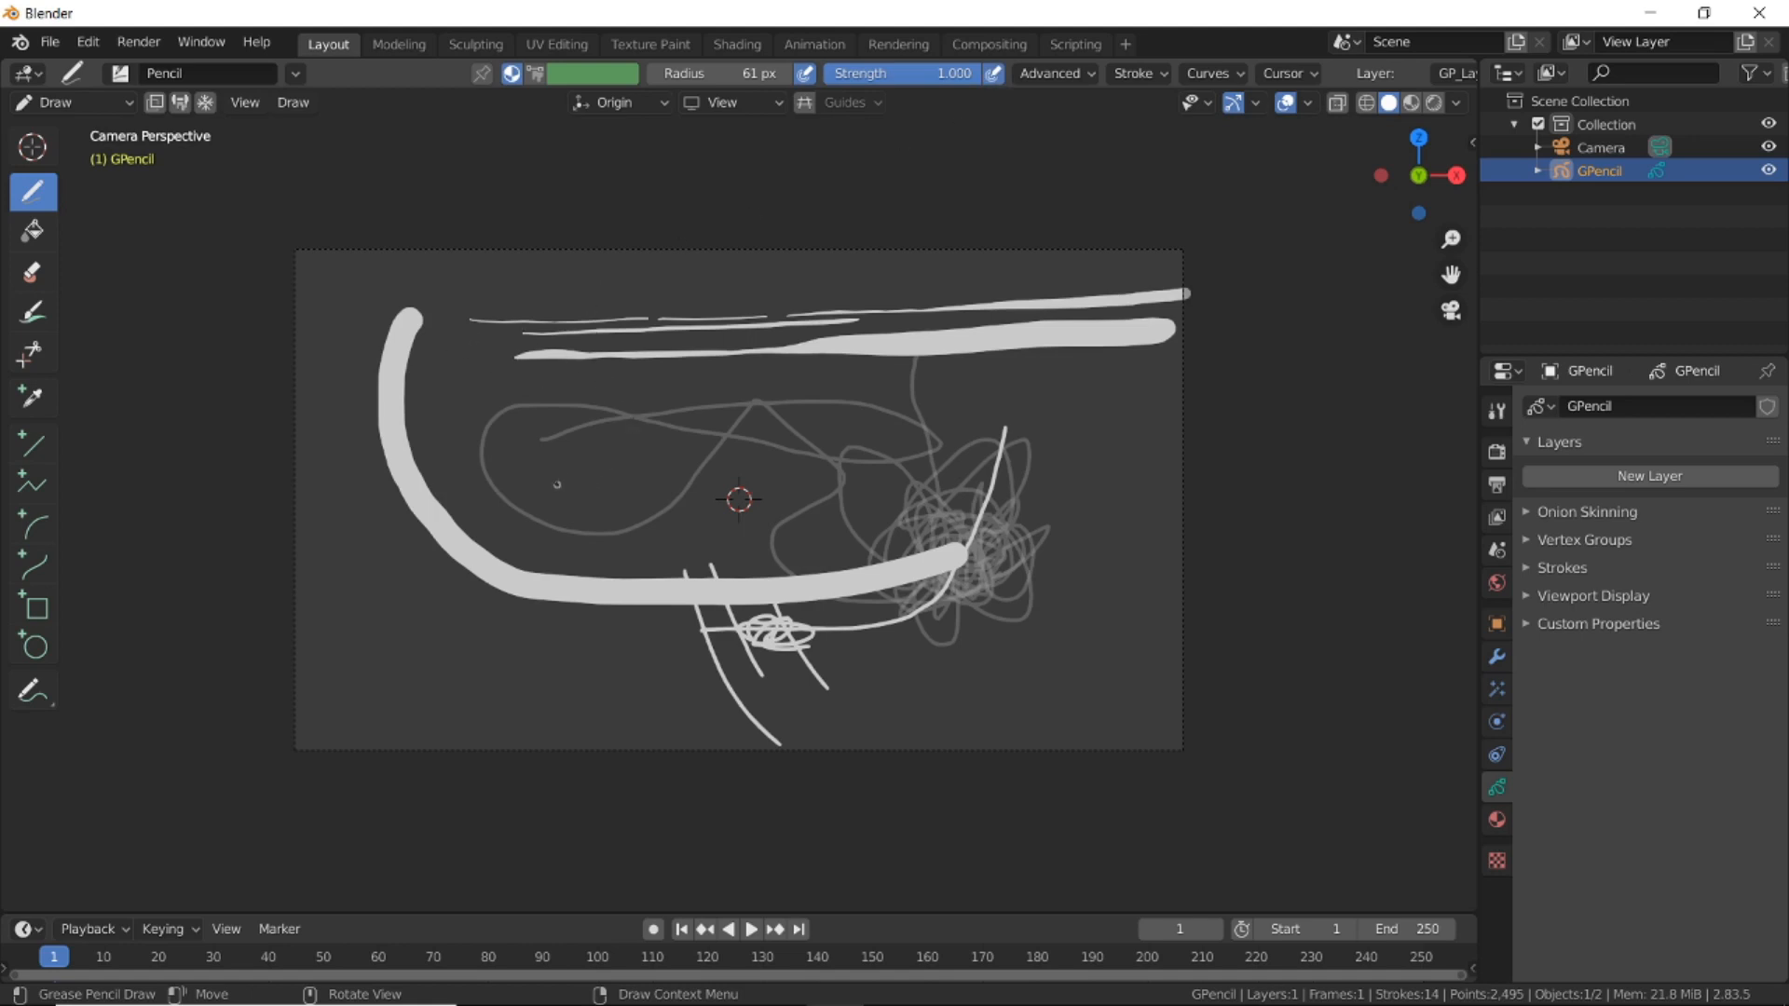
Draw a fading curve with only strength pressure enabled and a thin wavy line with only radius pressure enabled.
{"action": "left_click", "coordinate": [805, 72]}
{"action": "mouse_move", "coordinate": [347, 383]}
{"action": "left_mouse_down"}
{"action": "mouse_move", "coordinate": [359, 503]}
{"action": "mouse_move", "coordinate": [514, 708]}
{"action": "mouse_move", "coordinate": [663, 725]}
{"action": "mouse_move", "coordinate": [987, 690]}
{"action": "mouse_move", "coordinate": [1069, 636]}
{"action": "mouse_move", "coordinate": [1086, 584]}
{"action": "left_mouse_up"}
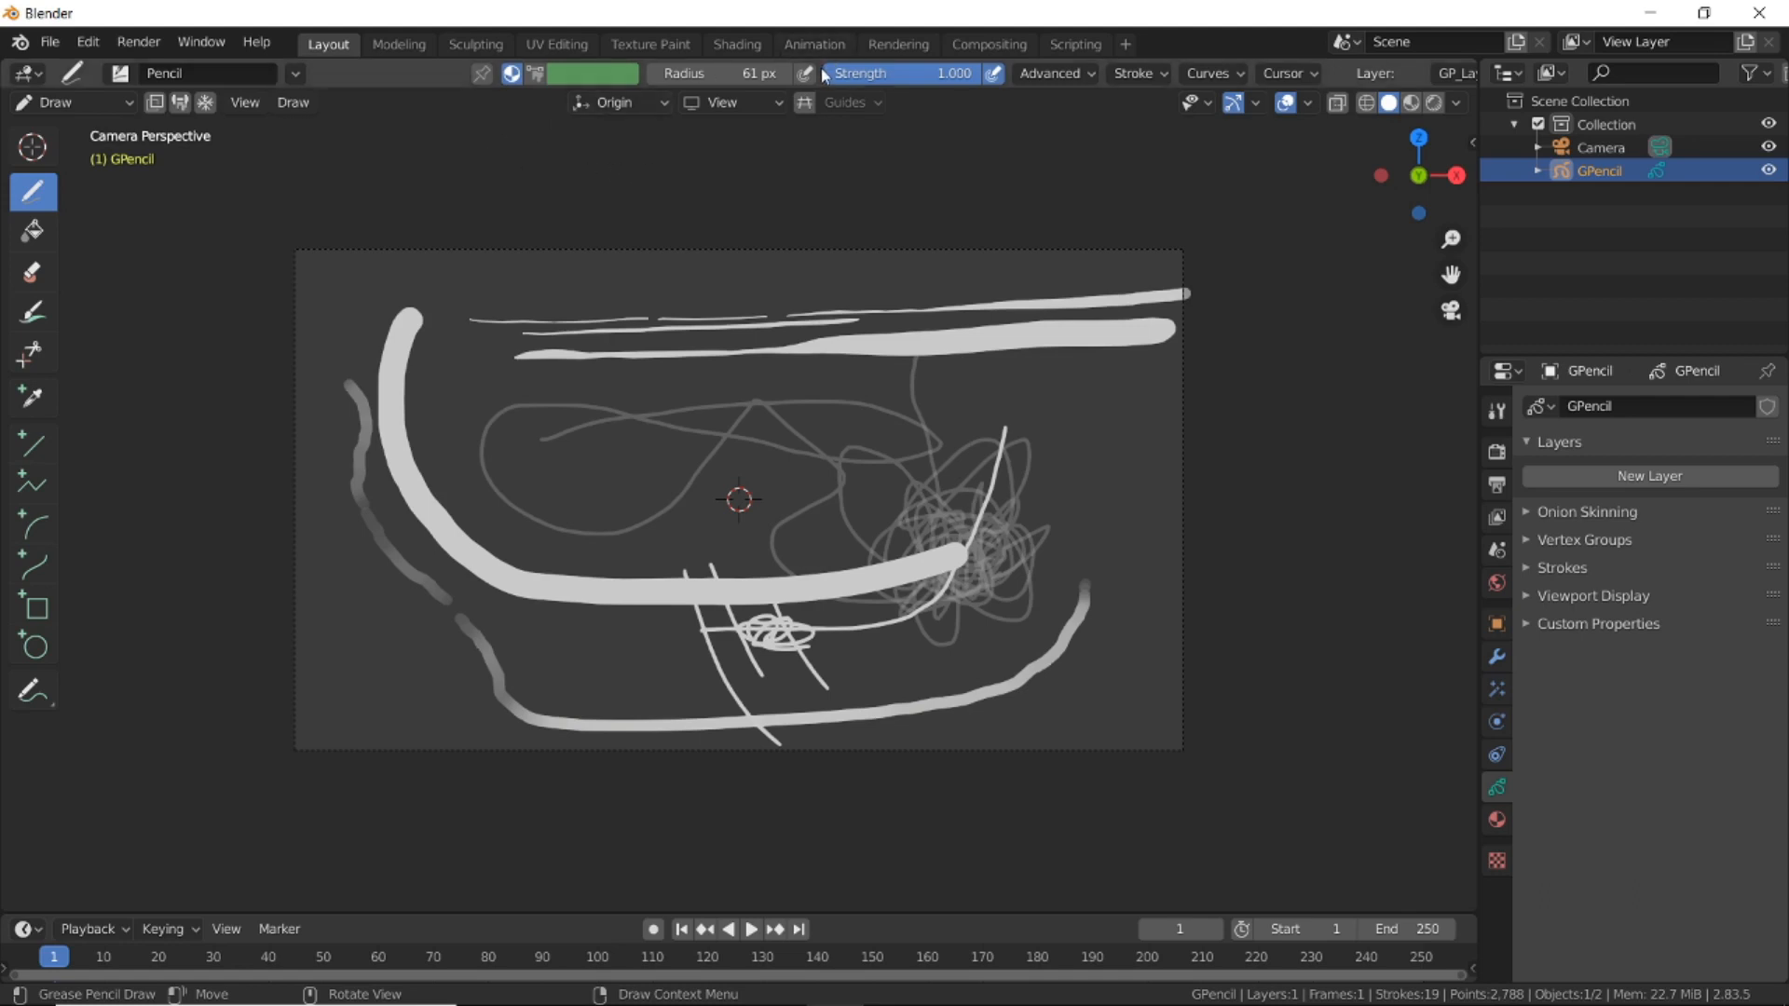
{"action": "left_click", "coordinate": [994, 80]}
{"action": "left_click", "coordinate": [805, 76]}
{"action": "mouse_move", "coordinate": [503, 503]}
{"action": "left_mouse_down"}
{"action": "mouse_move", "coordinate": [541, 479]}
{"action": "mouse_move", "coordinate": [917, 473]}
{"action": "mouse_move", "coordinate": [1089, 497]}
{"action": "left_mouse_up"}
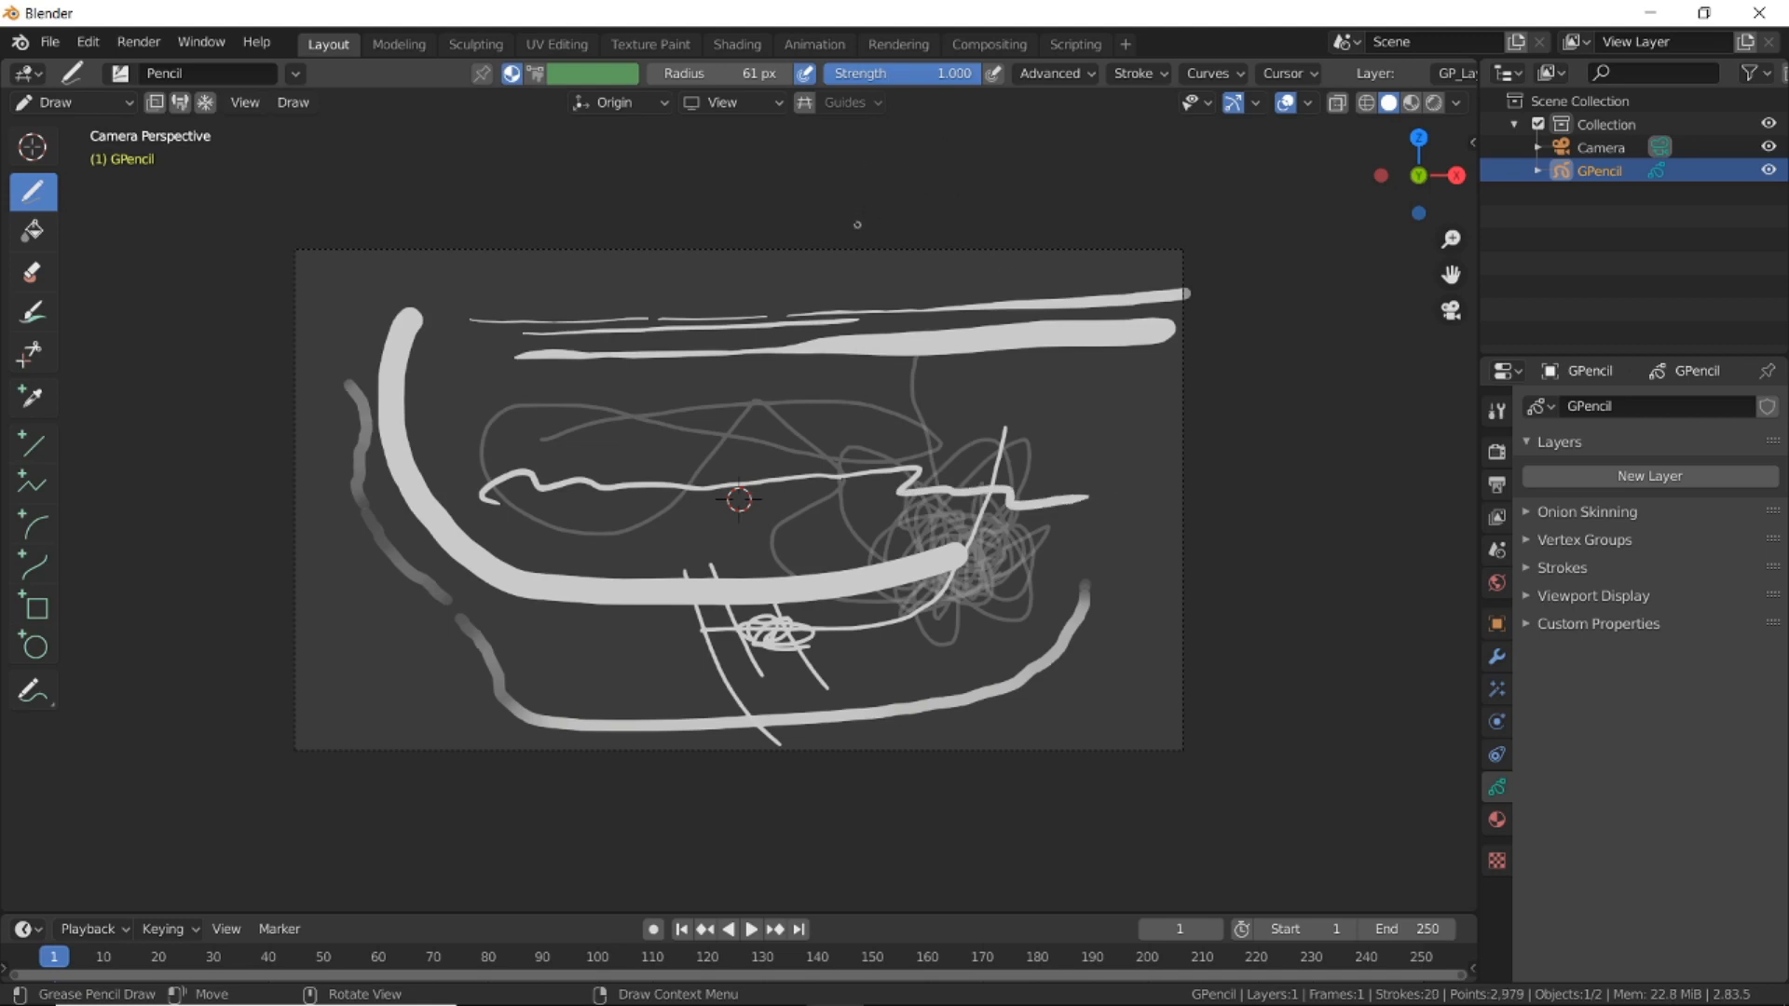
Examine the Draw tool's brush preview, color and palette settings in the properties editor.
{"action": "left_click", "coordinate": [1498, 415]}
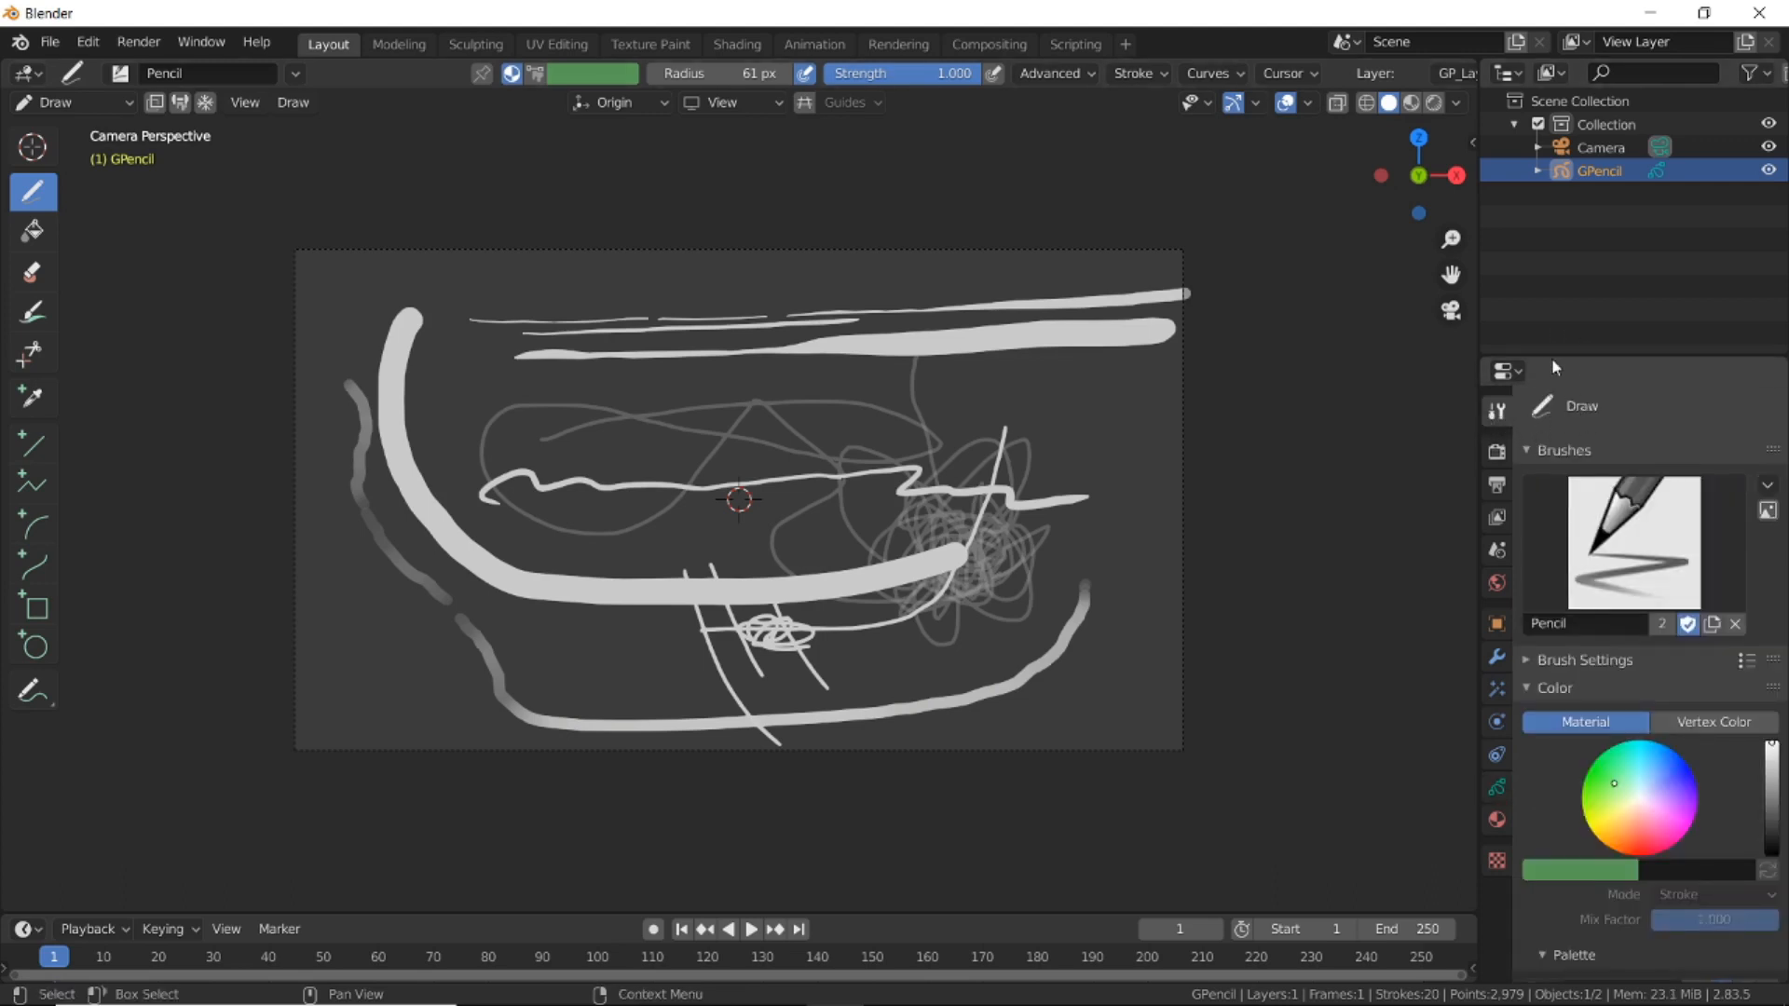
{"action": "scroll", "coordinate": [1657, 502], "scroll_direction": "down", "scroll_amount": 2}
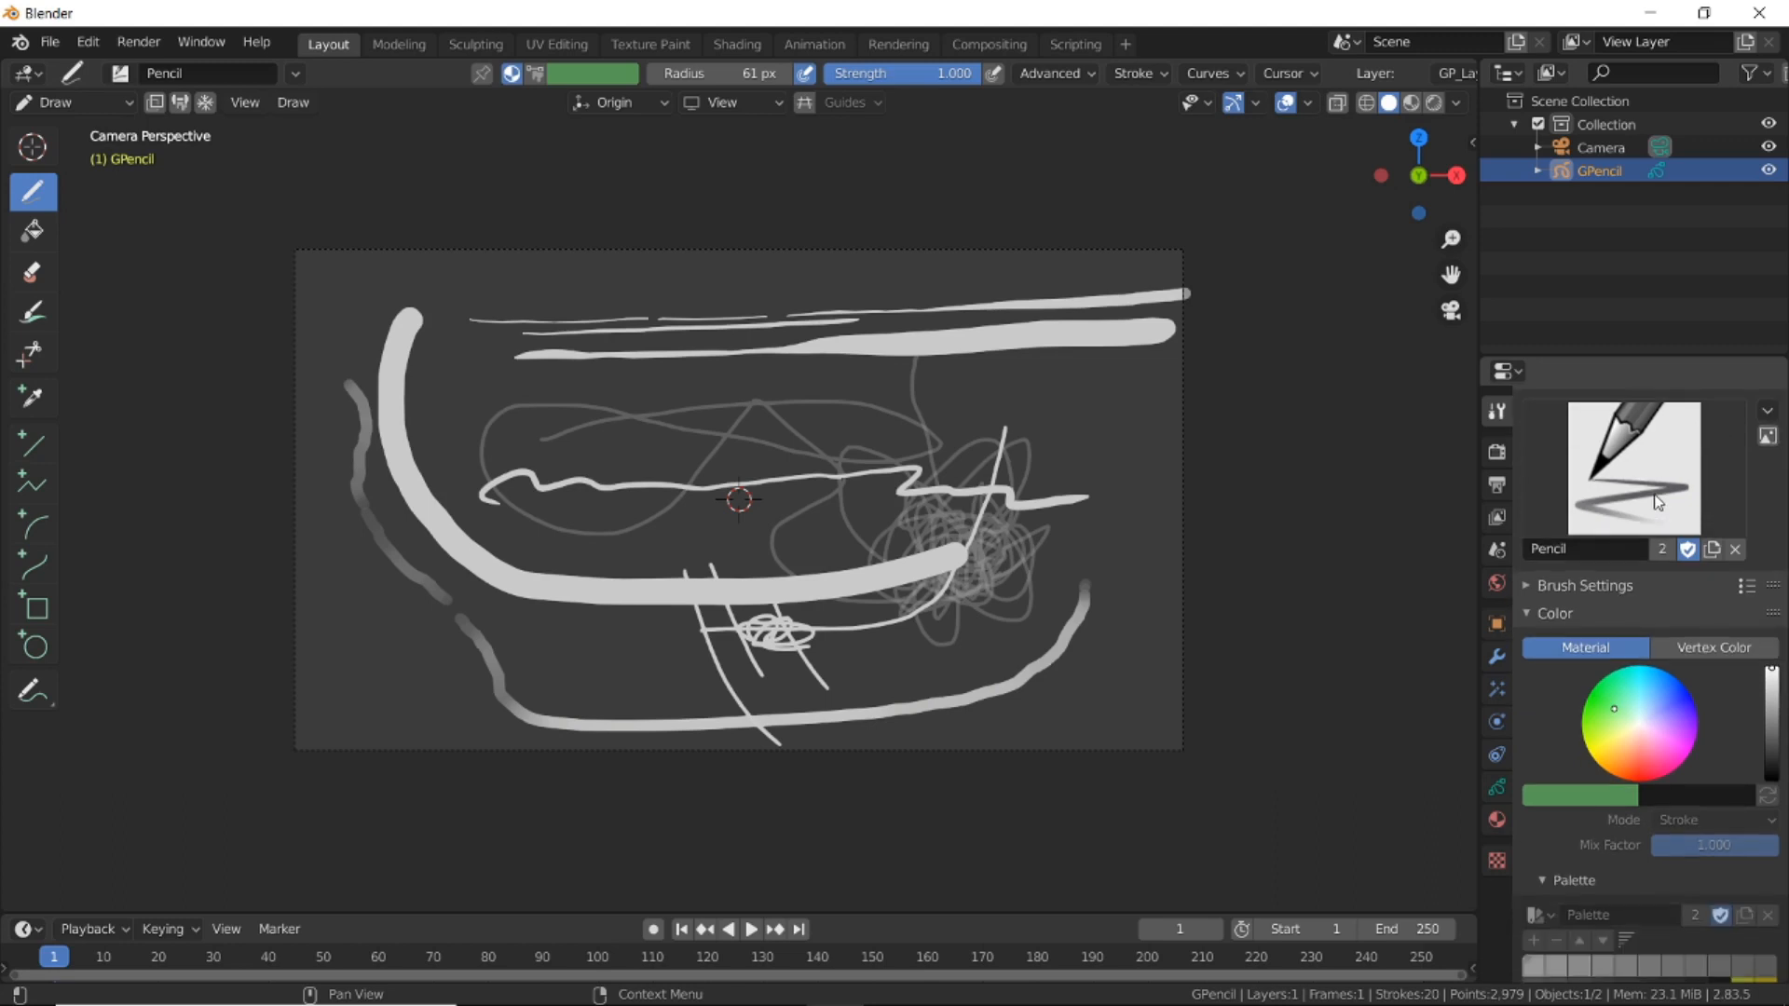
{"action": "scroll", "coordinate": [1657, 502], "scroll_direction": "up", "scroll_amount": 2}
{"action": "scroll", "coordinate": [1663, 554], "scroll_direction": "down", "scroll_amount": 3}
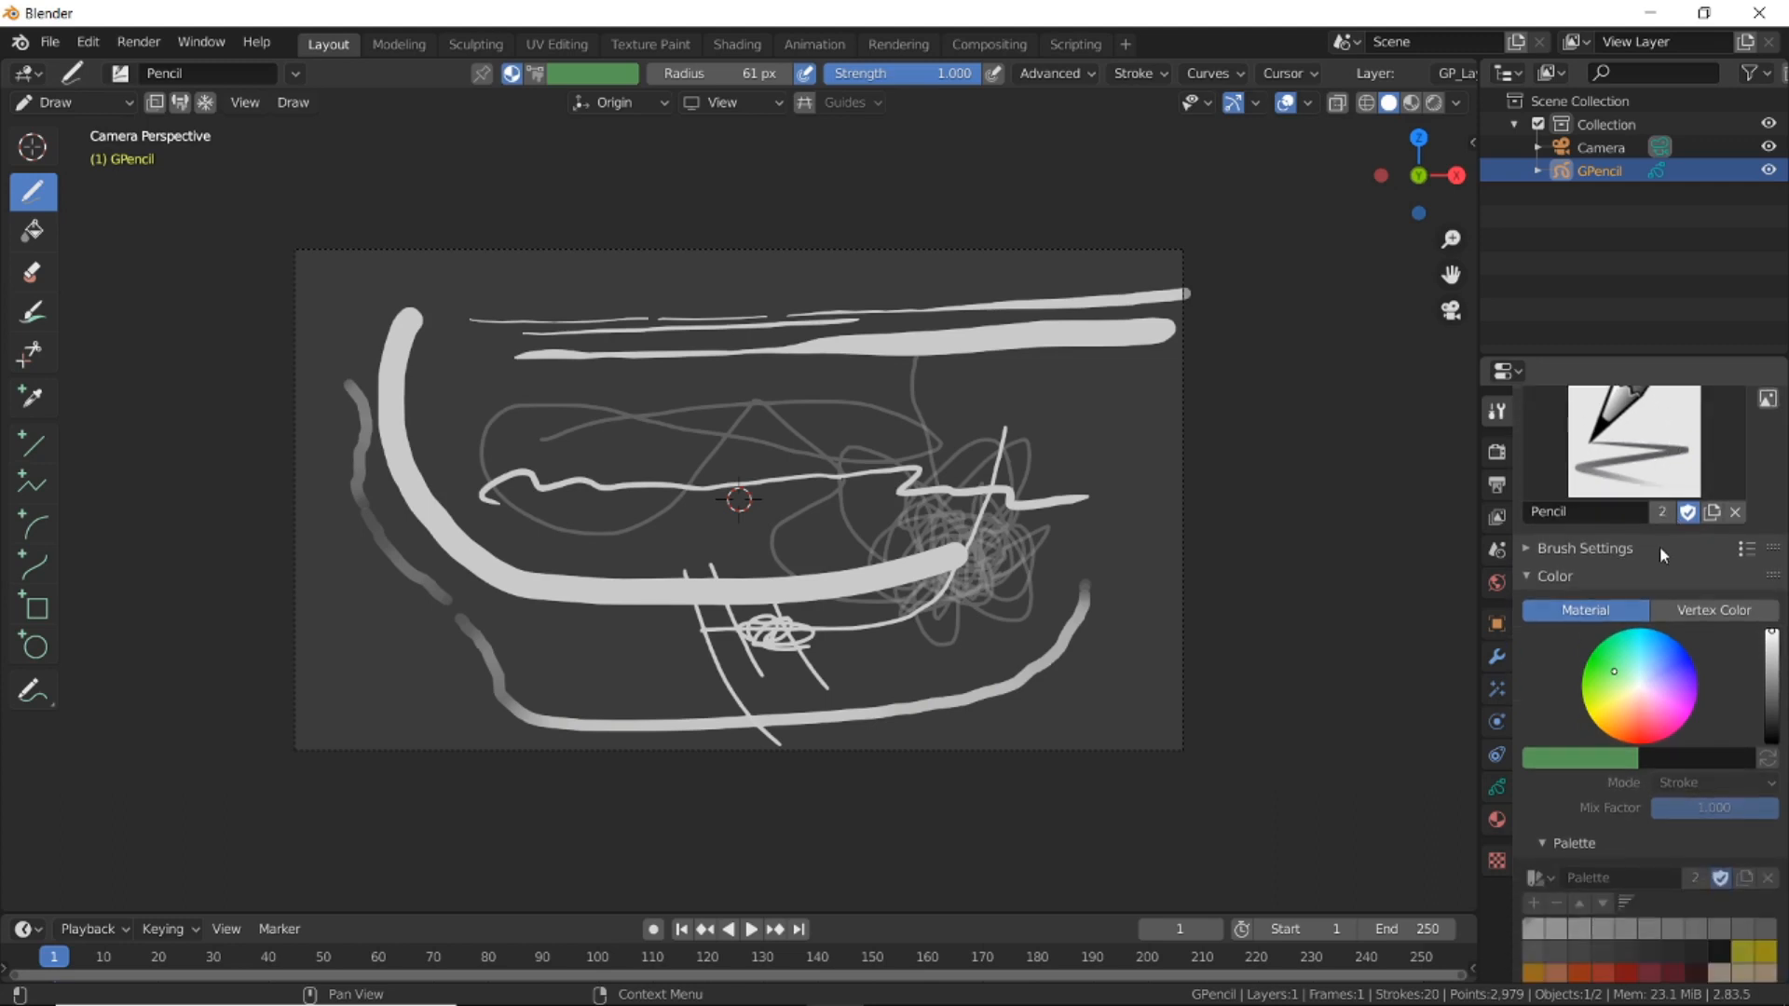
{"action": "scroll", "coordinate": [1659, 546], "scroll_direction": "up", "scroll_amount": 2}
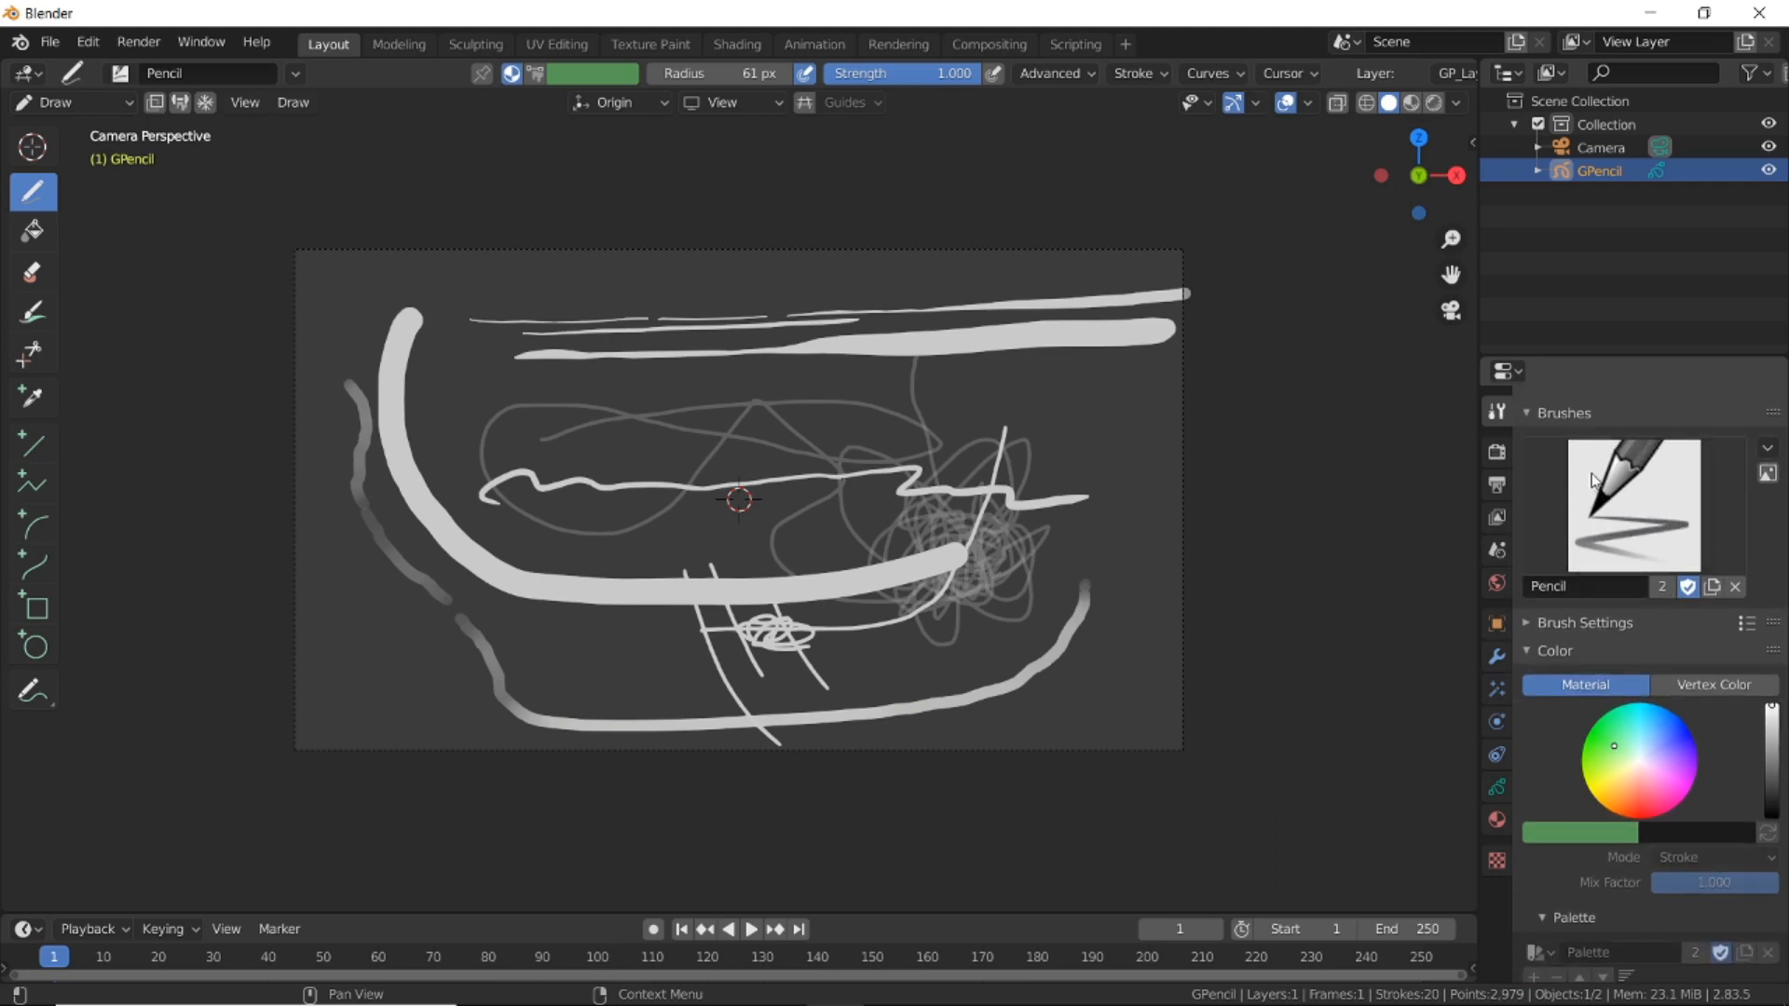
{"action": "scroll", "coordinate": [1595, 503], "scroll_direction": "down", "scroll_amount": 2}
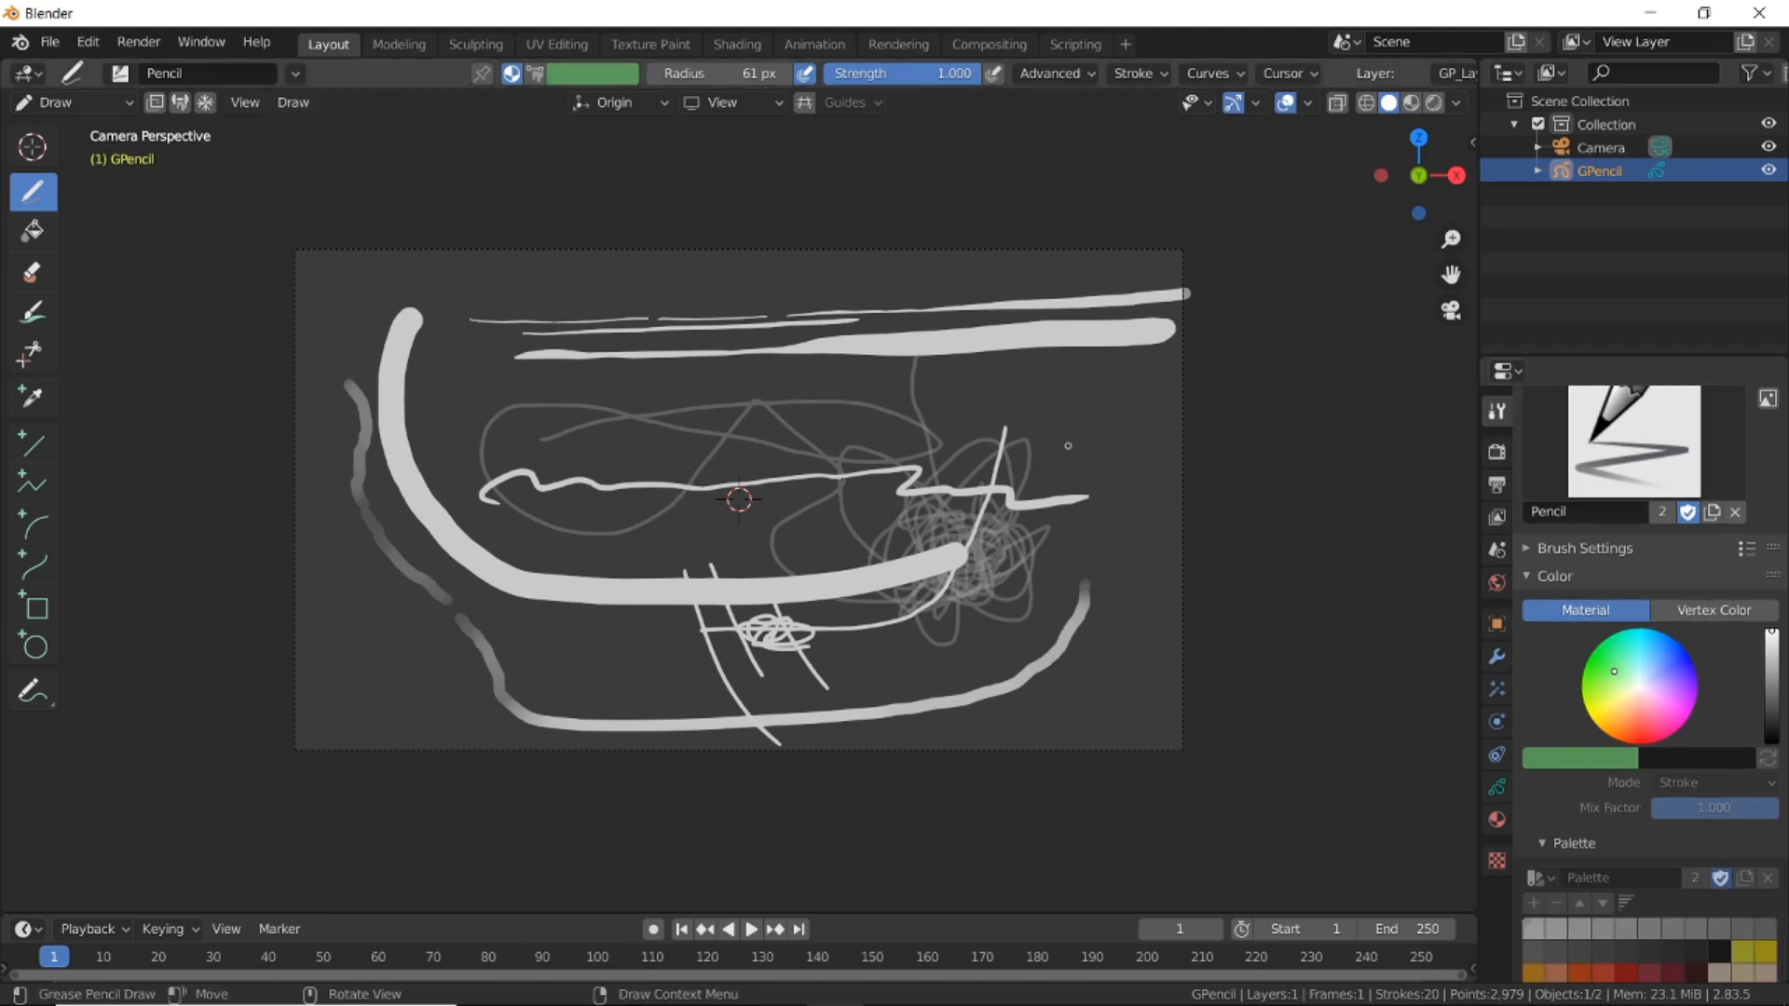
{"action": "scroll", "coordinate": [1694, 522], "scroll_direction": "down", "scroll_amount": 4}
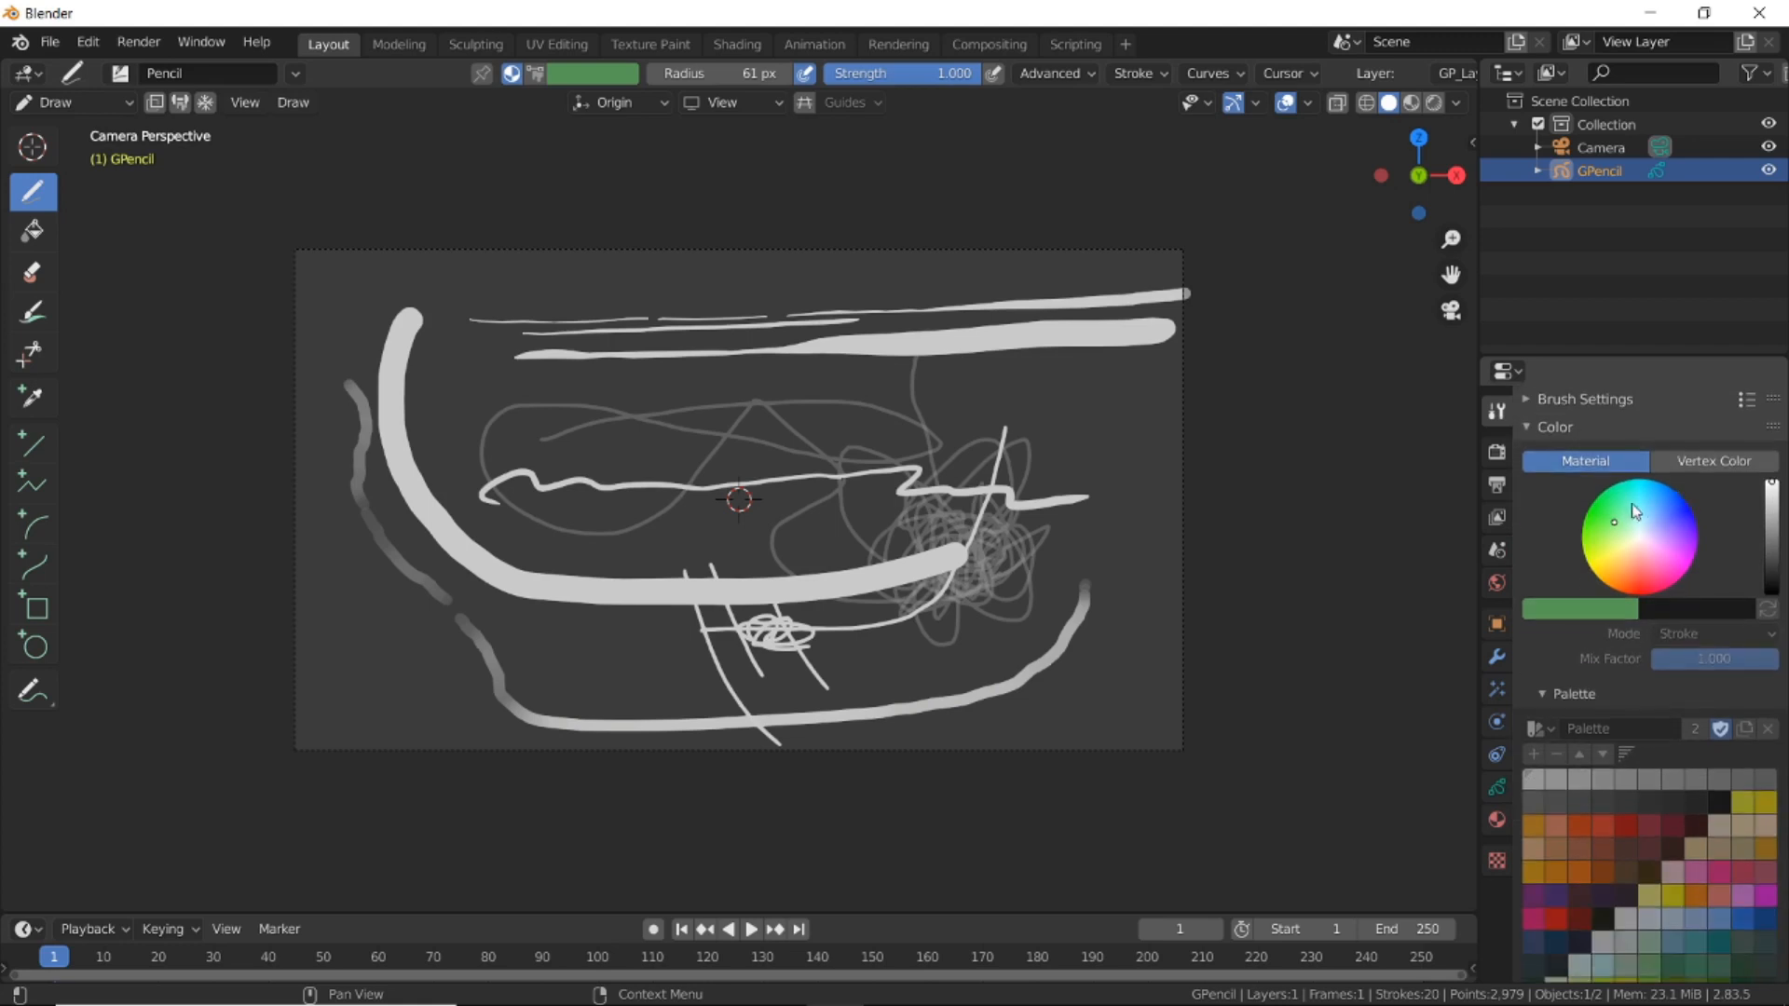
{"action": "scroll", "coordinate": [1577, 469], "scroll_direction": "down", "scroll_amount": 2}
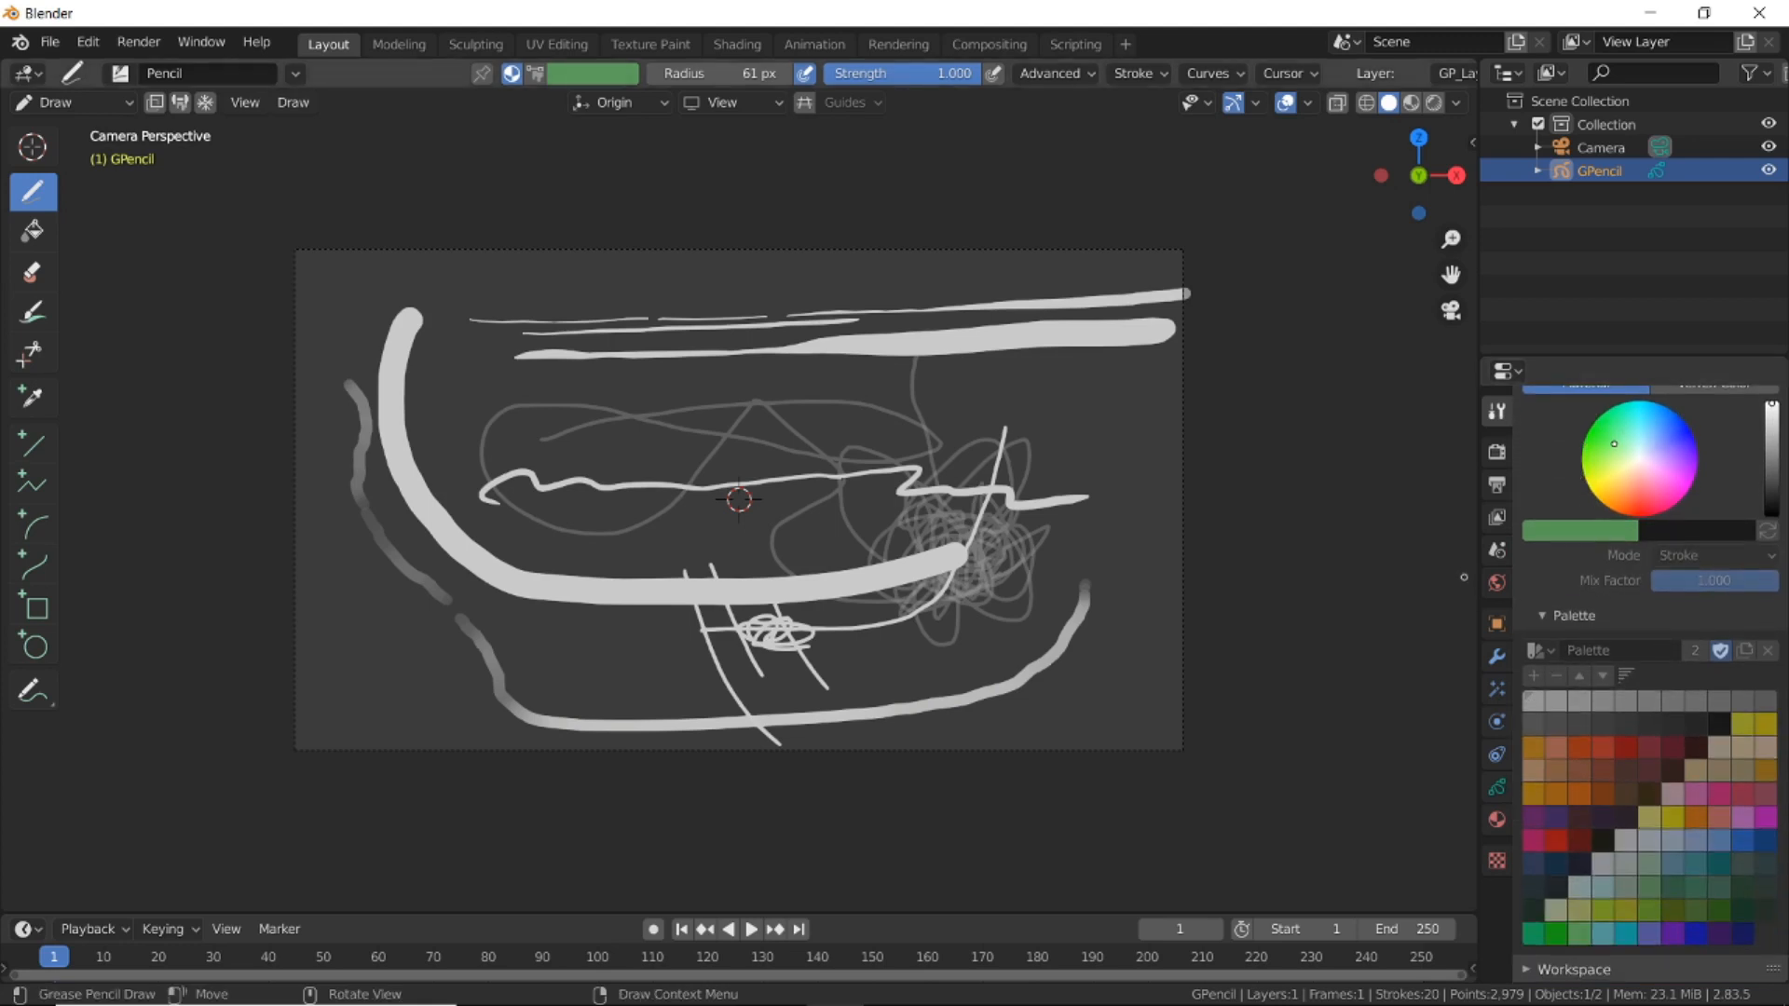
Collapse the palette and color sections, then examine the pencil's brush settings and its Advanced options.
{"action": "left_click", "coordinate": [1551, 619]}
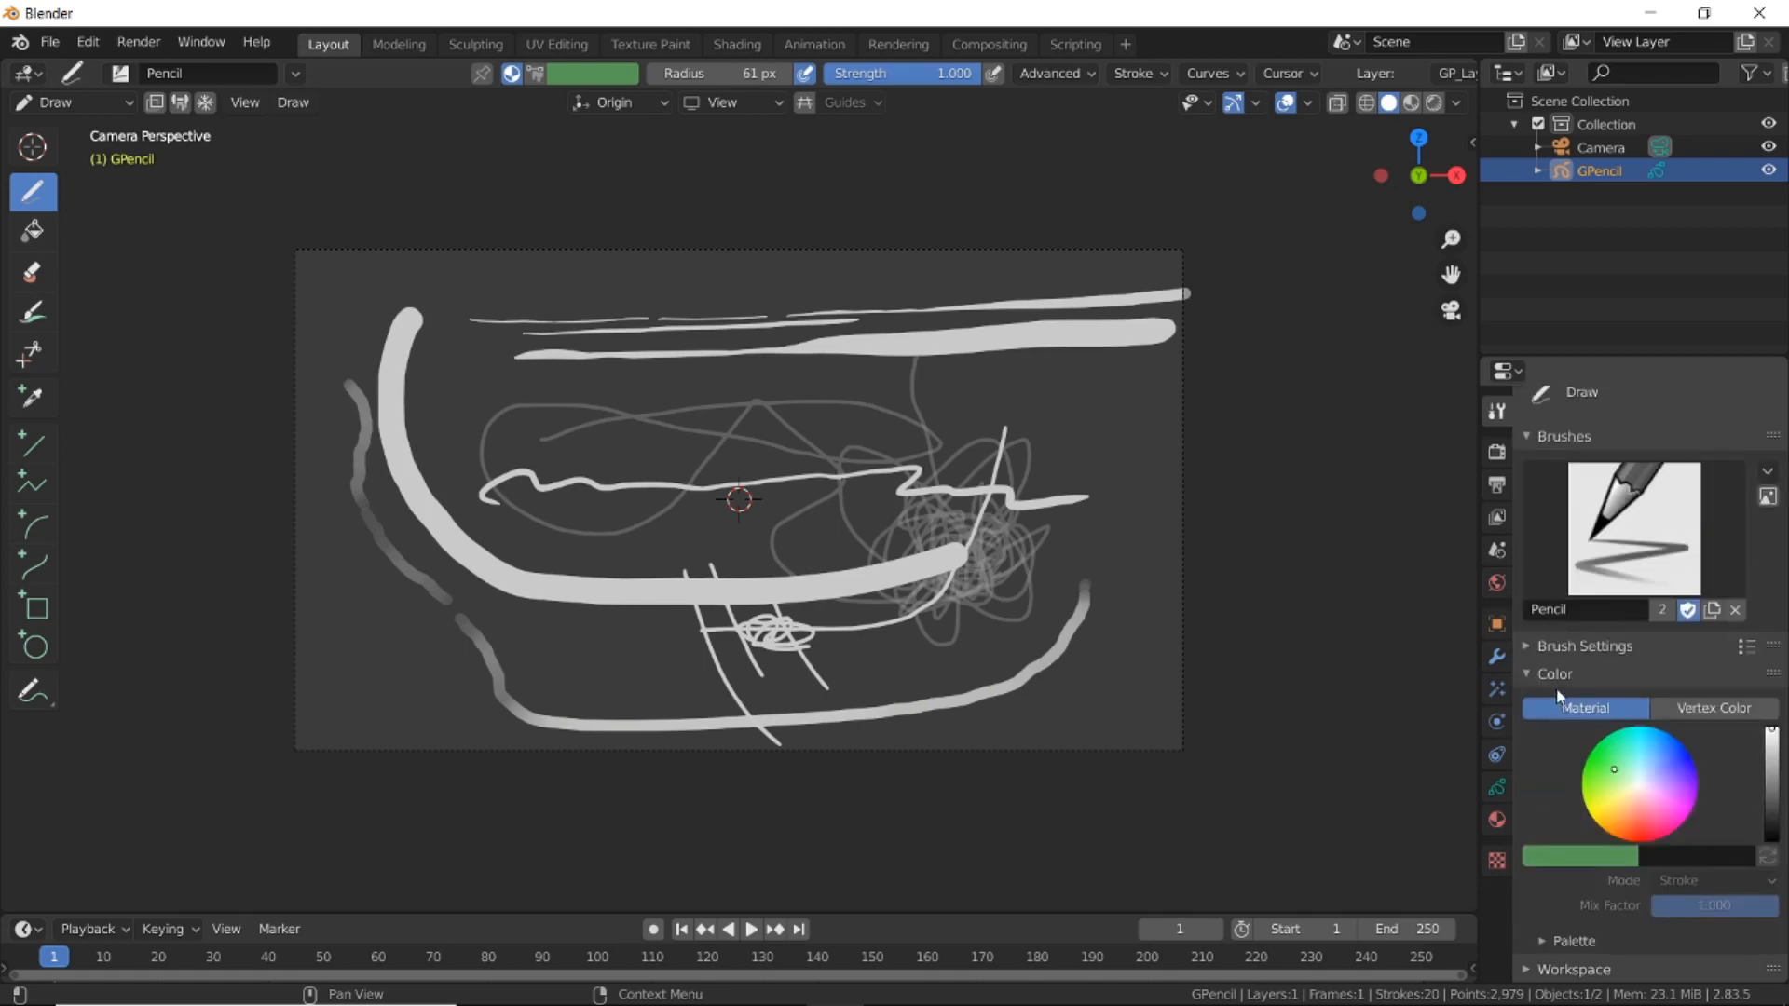
{"action": "left_click", "coordinate": [1557, 686]}
{"action": "left_click", "coordinate": [1529, 659]}
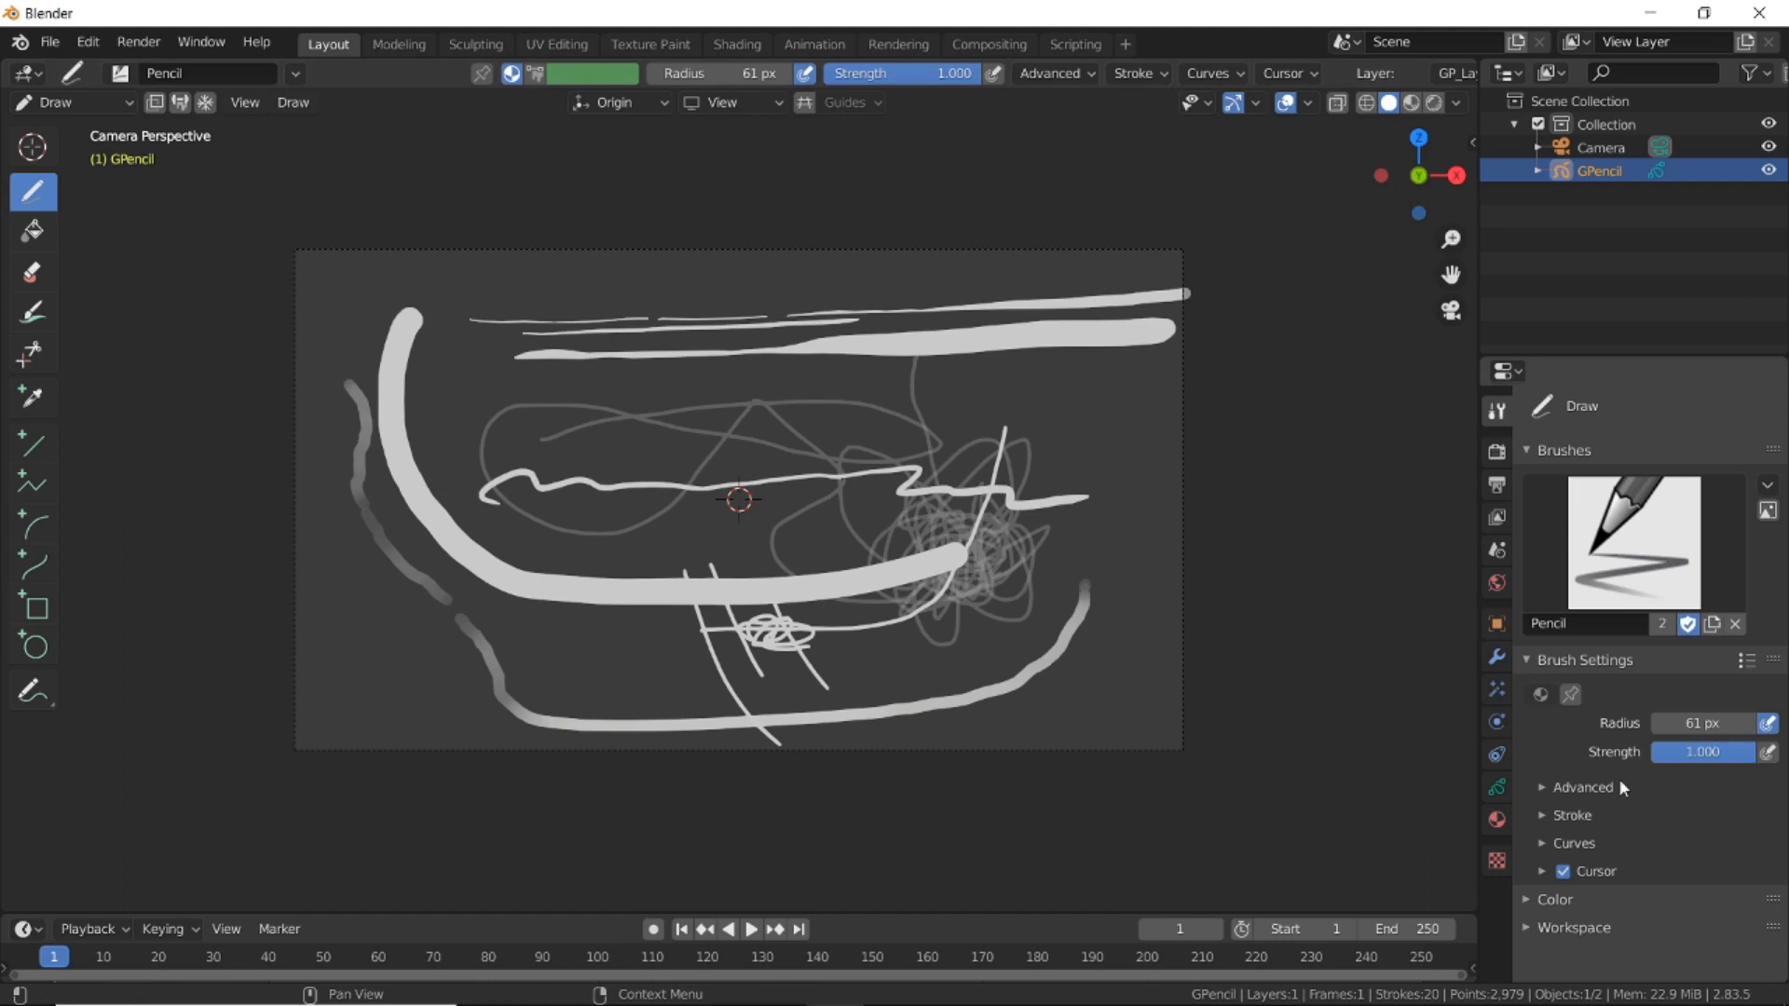
{"action": "left_click", "coordinate": [1542, 788]}
{"action": "scroll", "coordinate": [1549, 679], "scroll_direction": "down", "scroll_amount": 5}
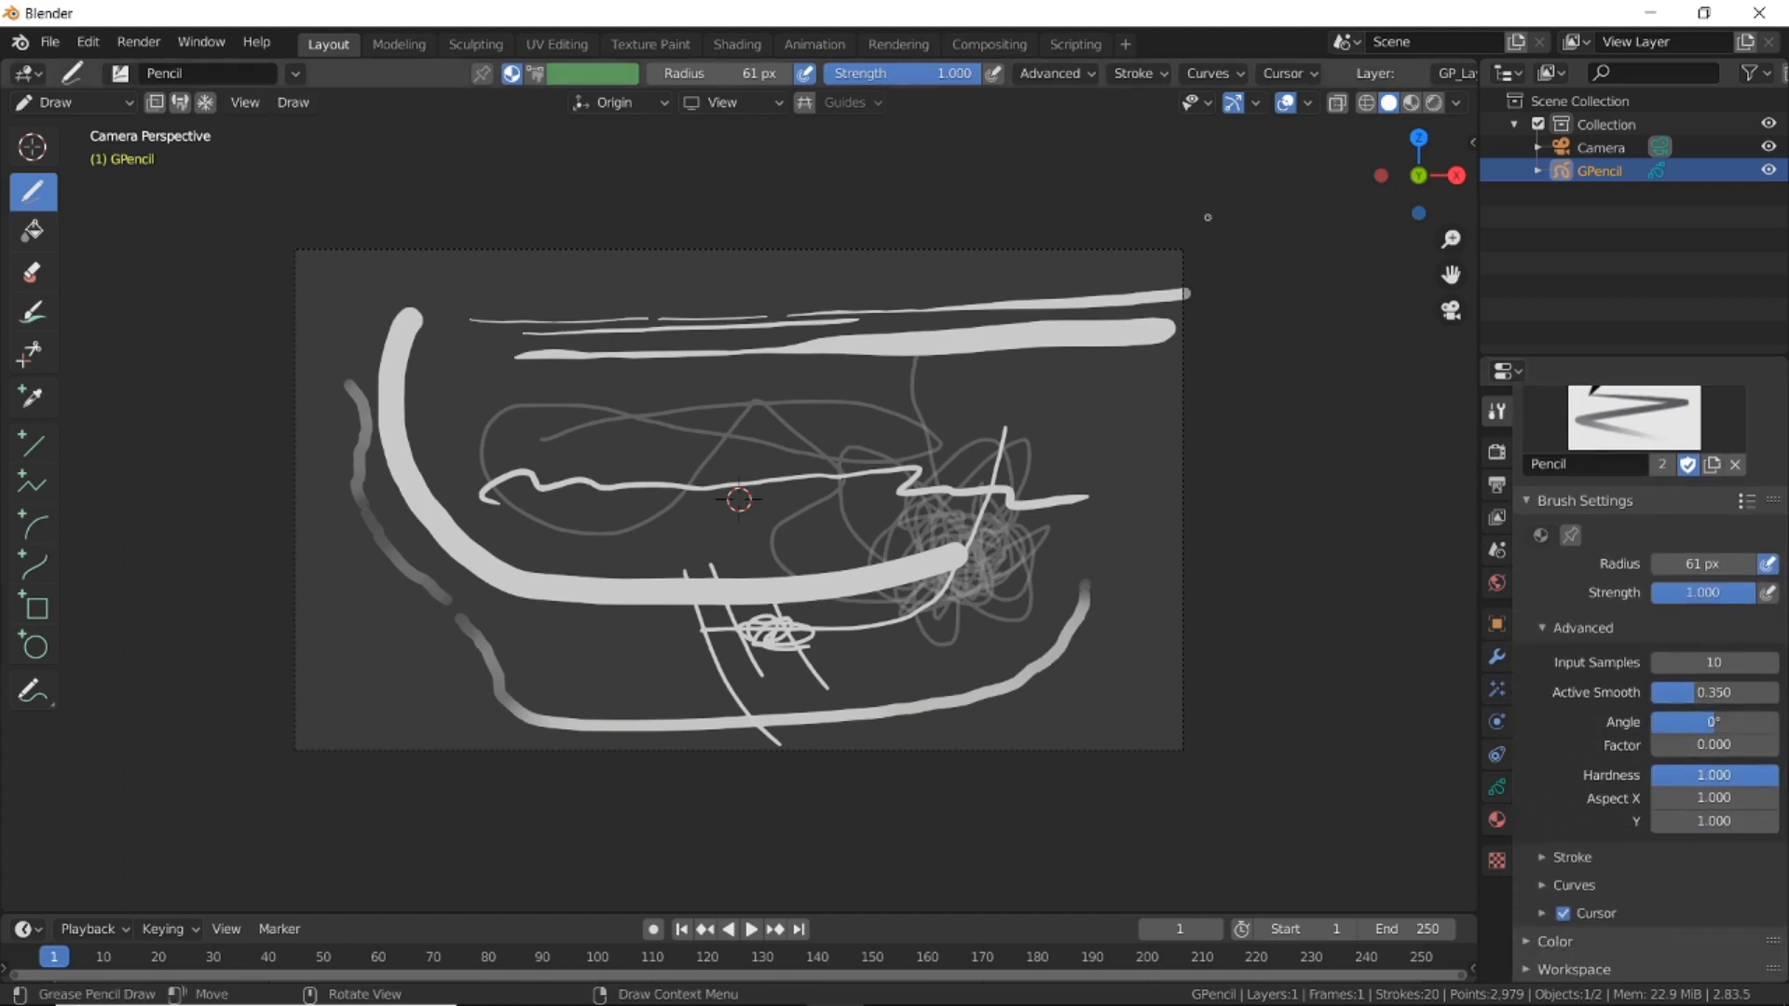
{"action": "left_click", "coordinate": [1087, 75]}
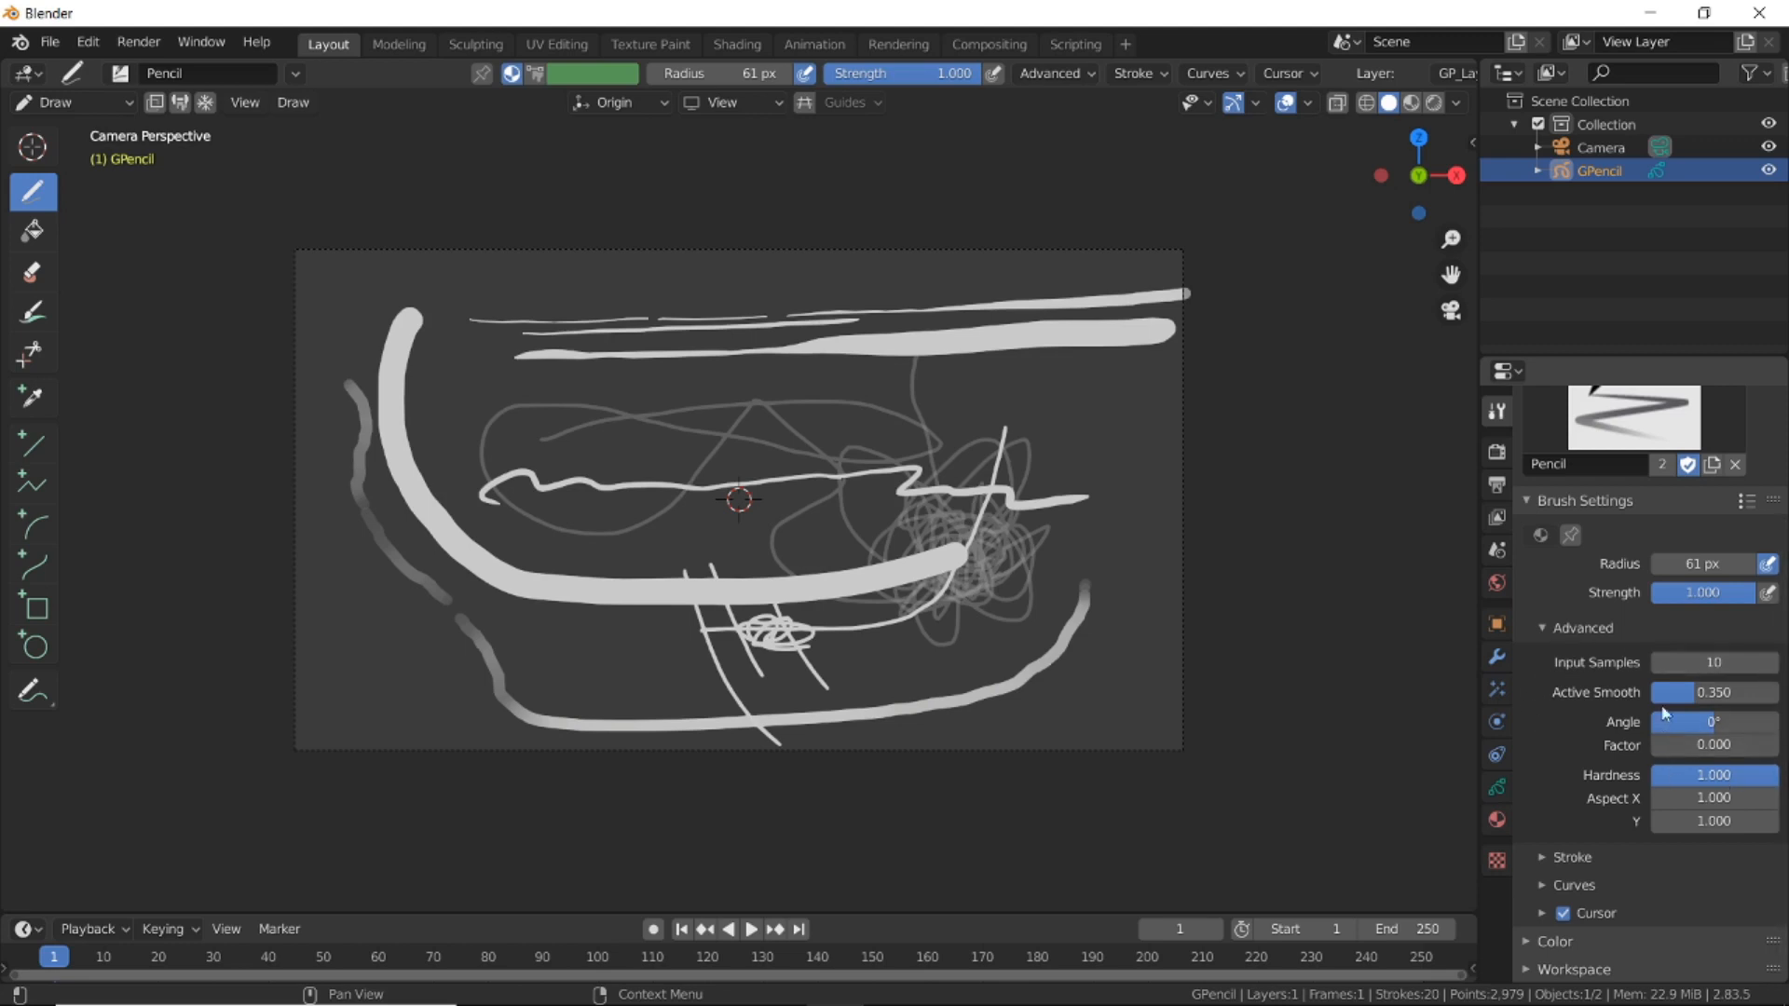
{"action": "left_click", "coordinate": [1577, 628]}
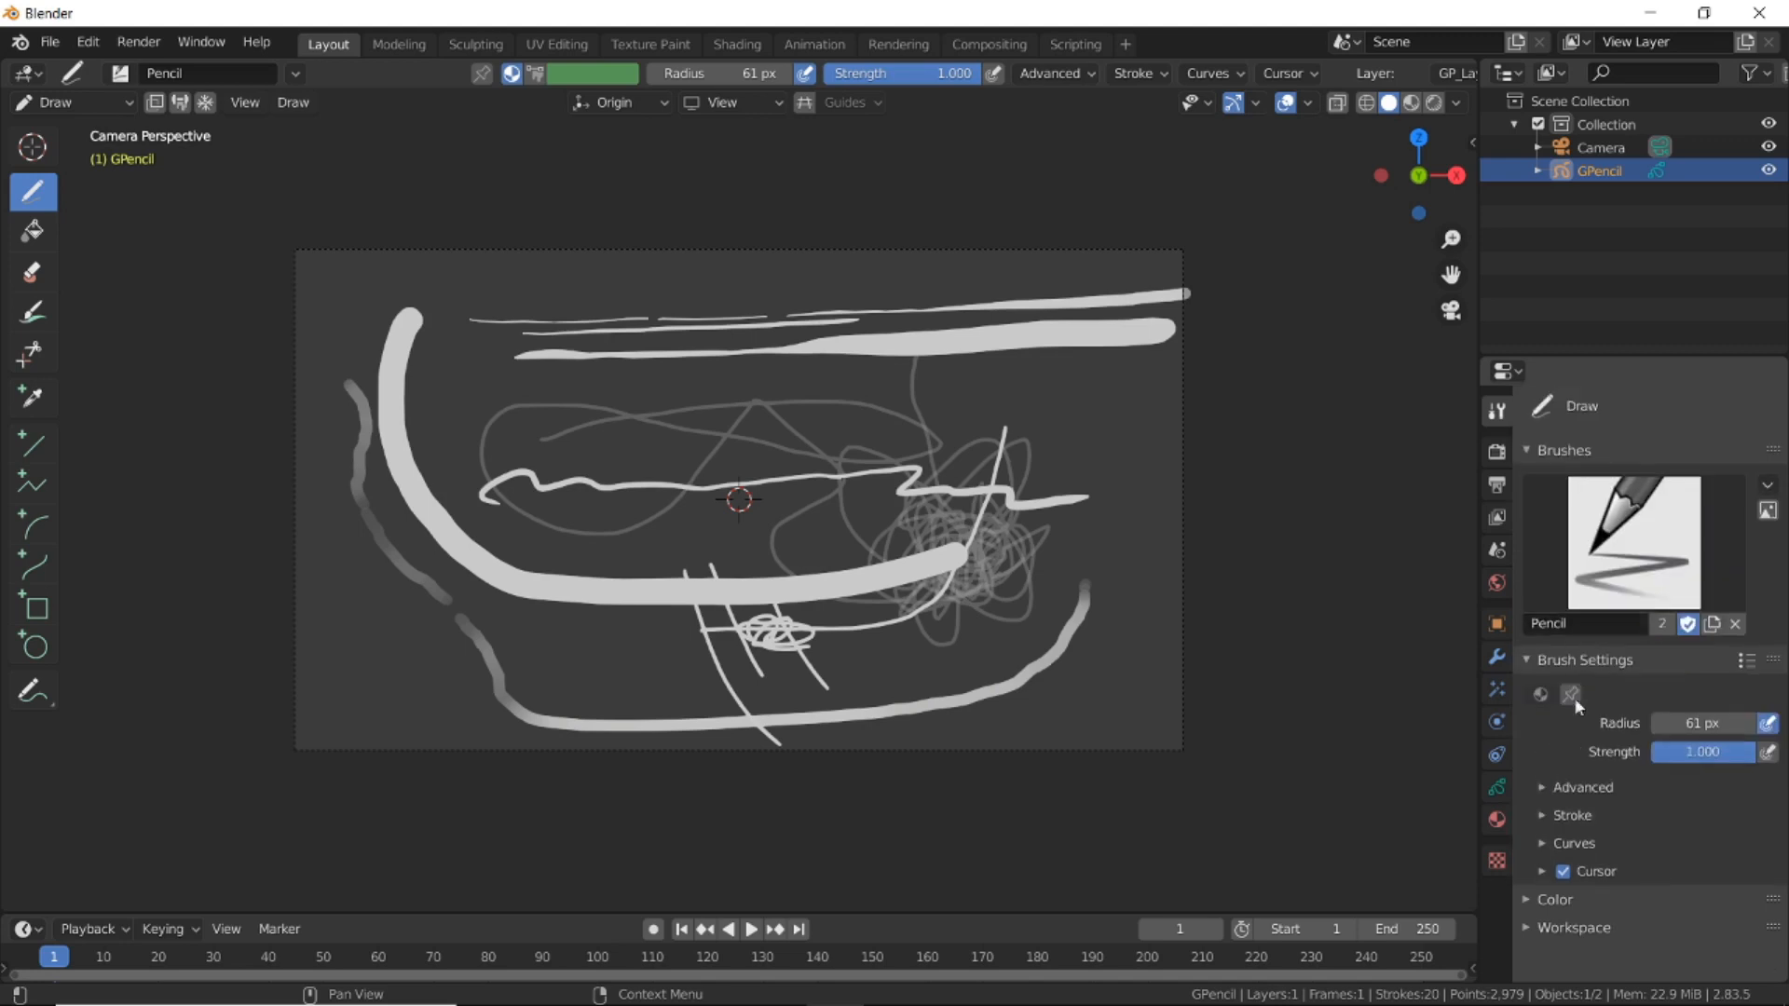
Enable Stabilize Stroke with radius 40 px and factor 0.900, and draw a large looping stroke through the camera frame.
{"action": "left_click", "coordinate": [1573, 801]}
{"action": "left_click", "coordinate": [1562, 858]}
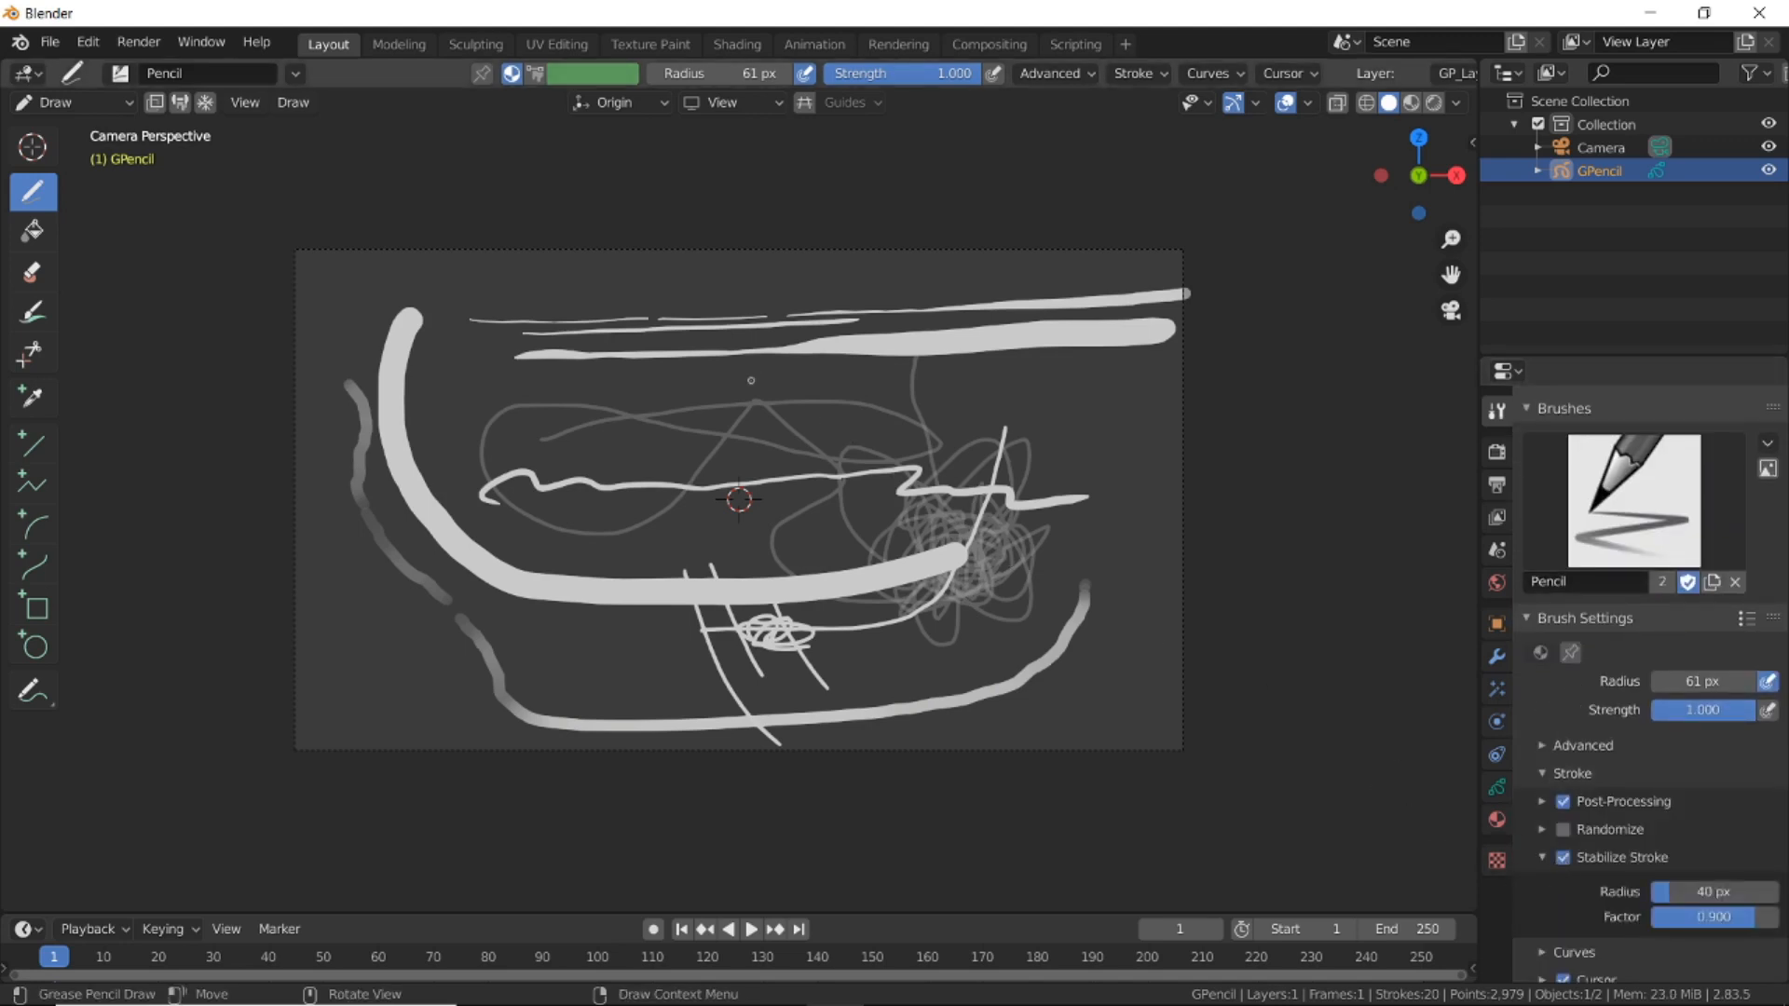
{"action": "mouse_move", "coordinate": [751, 380]}
{"action": "left_mouse_down"}
{"action": "mouse_move", "coordinate": [816, 415]}
{"action": "mouse_move", "coordinate": [918, 431]}
{"action": "mouse_move", "coordinate": [1044, 415]}
{"action": "mouse_move", "coordinate": [1058, 491]}
{"action": "mouse_move", "coordinate": [900, 487]}
{"action": "mouse_move", "coordinate": [736, 396]}
{"action": "mouse_move", "coordinate": [578, 410]}
{"action": "mouse_move", "coordinate": [549, 622]}
{"action": "mouse_move", "coordinate": [726, 657]}
{"action": "mouse_move", "coordinate": [923, 651]}
{"action": "mouse_move", "coordinate": [1105, 522]}
{"action": "mouse_move", "coordinate": [1088, 413]}
{"action": "mouse_move", "coordinate": [820, 400]}
{"action": "mouse_move", "coordinate": [508, 597]}
{"action": "mouse_move", "coordinate": [255, 646]}
{"action": "mouse_move", "coordinate": [572, 452]}
{"action": "left_mouse_up"}
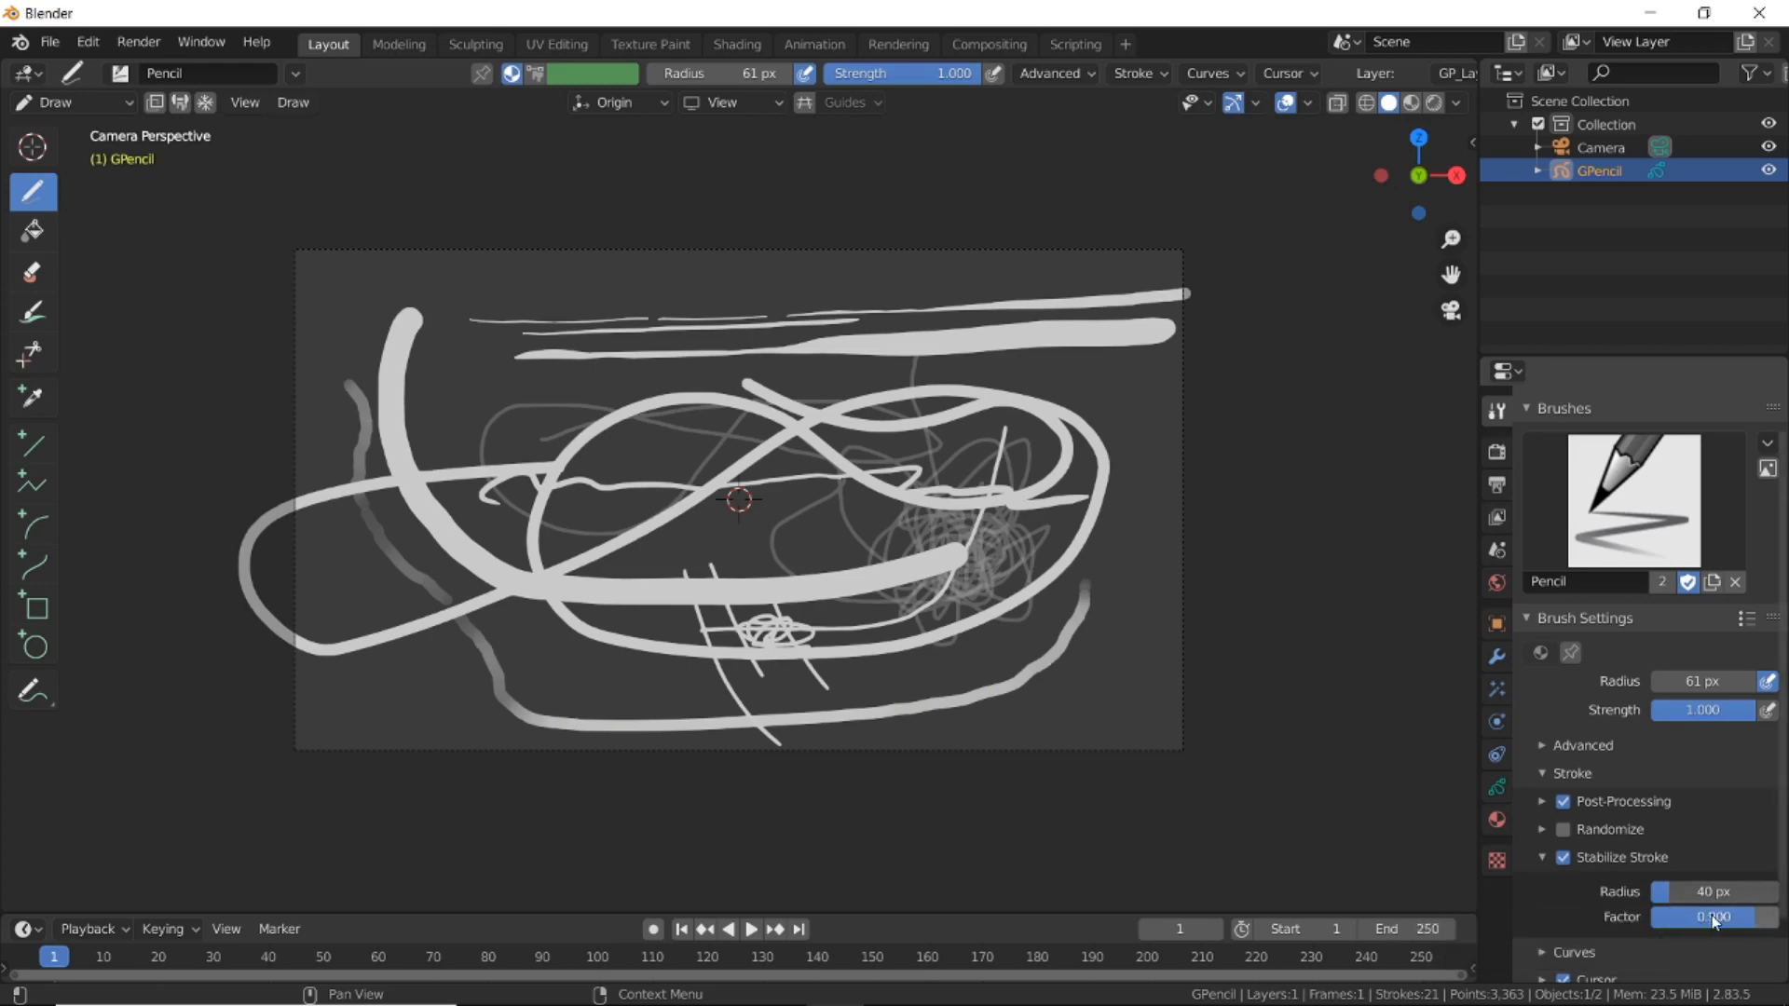
Draw a loop at the frame's lower right with stabilizer factor 0.569 and a long winding stroke with factor 0.990.
{"action": "left_click_drag", "start_coordinate": [1713, 915], "coordinate": [1670, 915]}
{"action": "mouse_move", "coordinate": [1090, 690]}
{"action": "left_mouse_down"}
{"action": "mouse_move", "coordinate": [1137, 578]}
{"action": "mouse_move", "coordinate": [1123, 494]}
{"action": "mouse_move", "coordinate": [1008, 627]}
{"action": "mouse_move", "coordinate": [1179, 743]}
{"action": "left_mouse_up"}
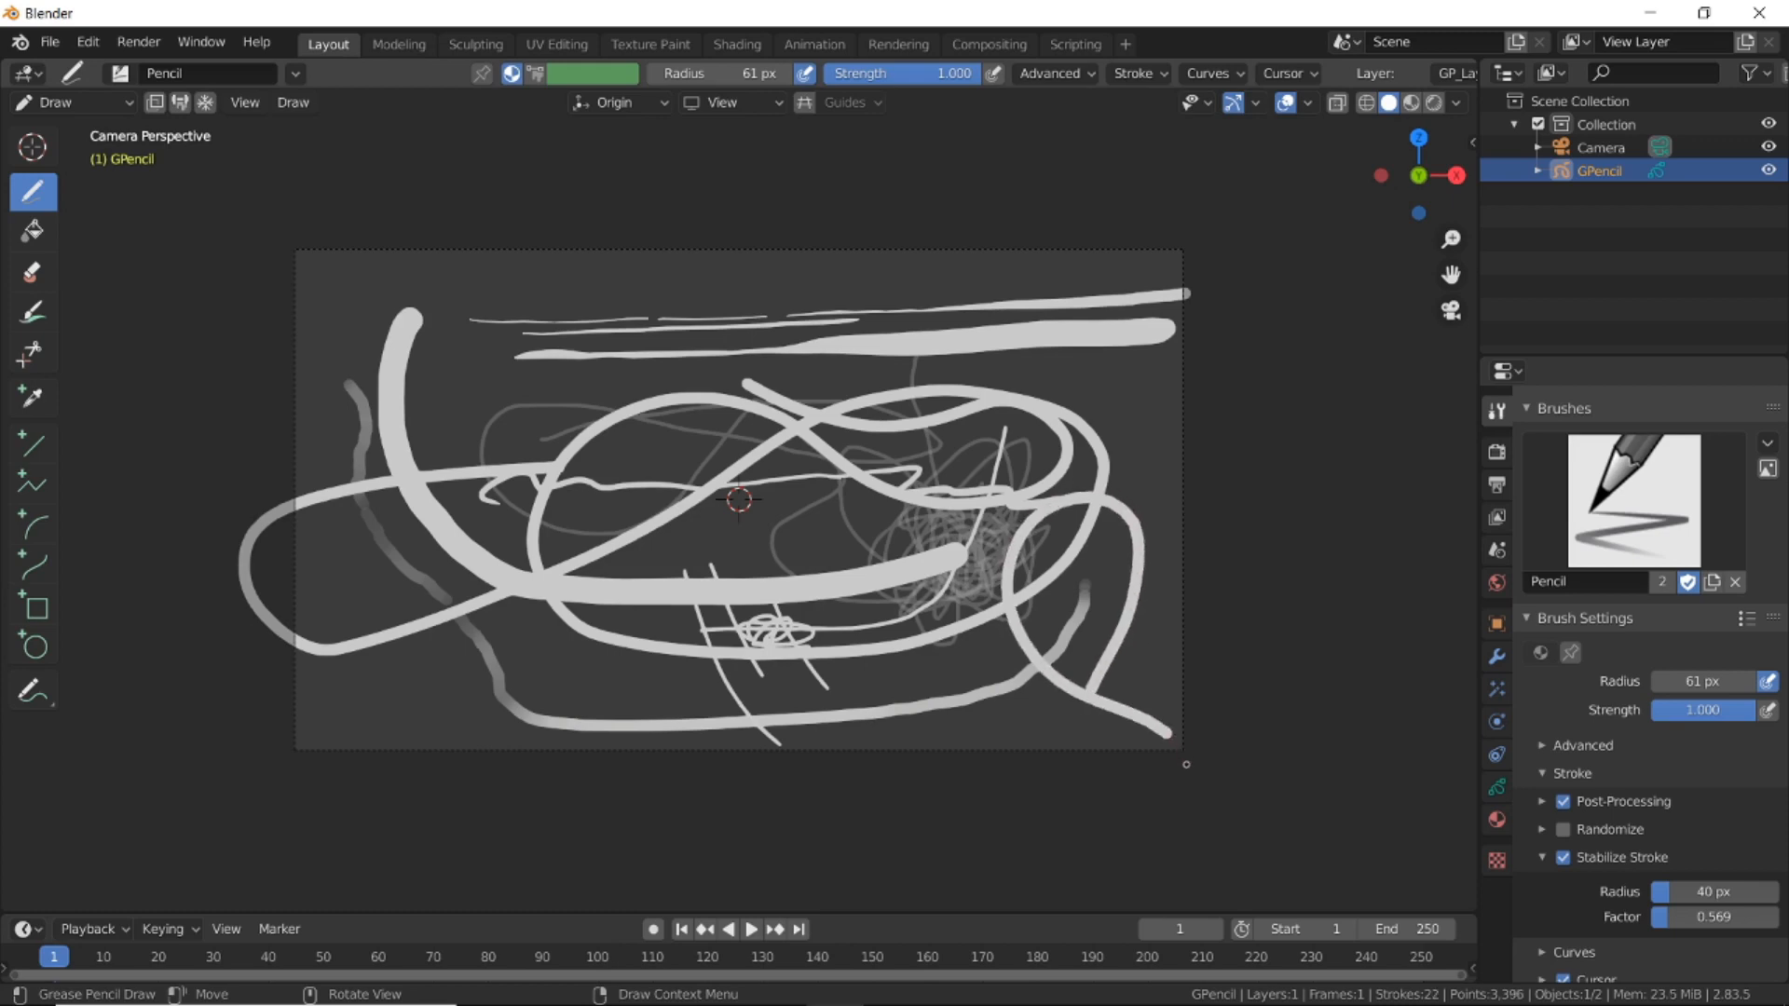
{"action": "left_click_drag", "start_coordinate": [1691, 923], "coordinate": [1775, 919]}
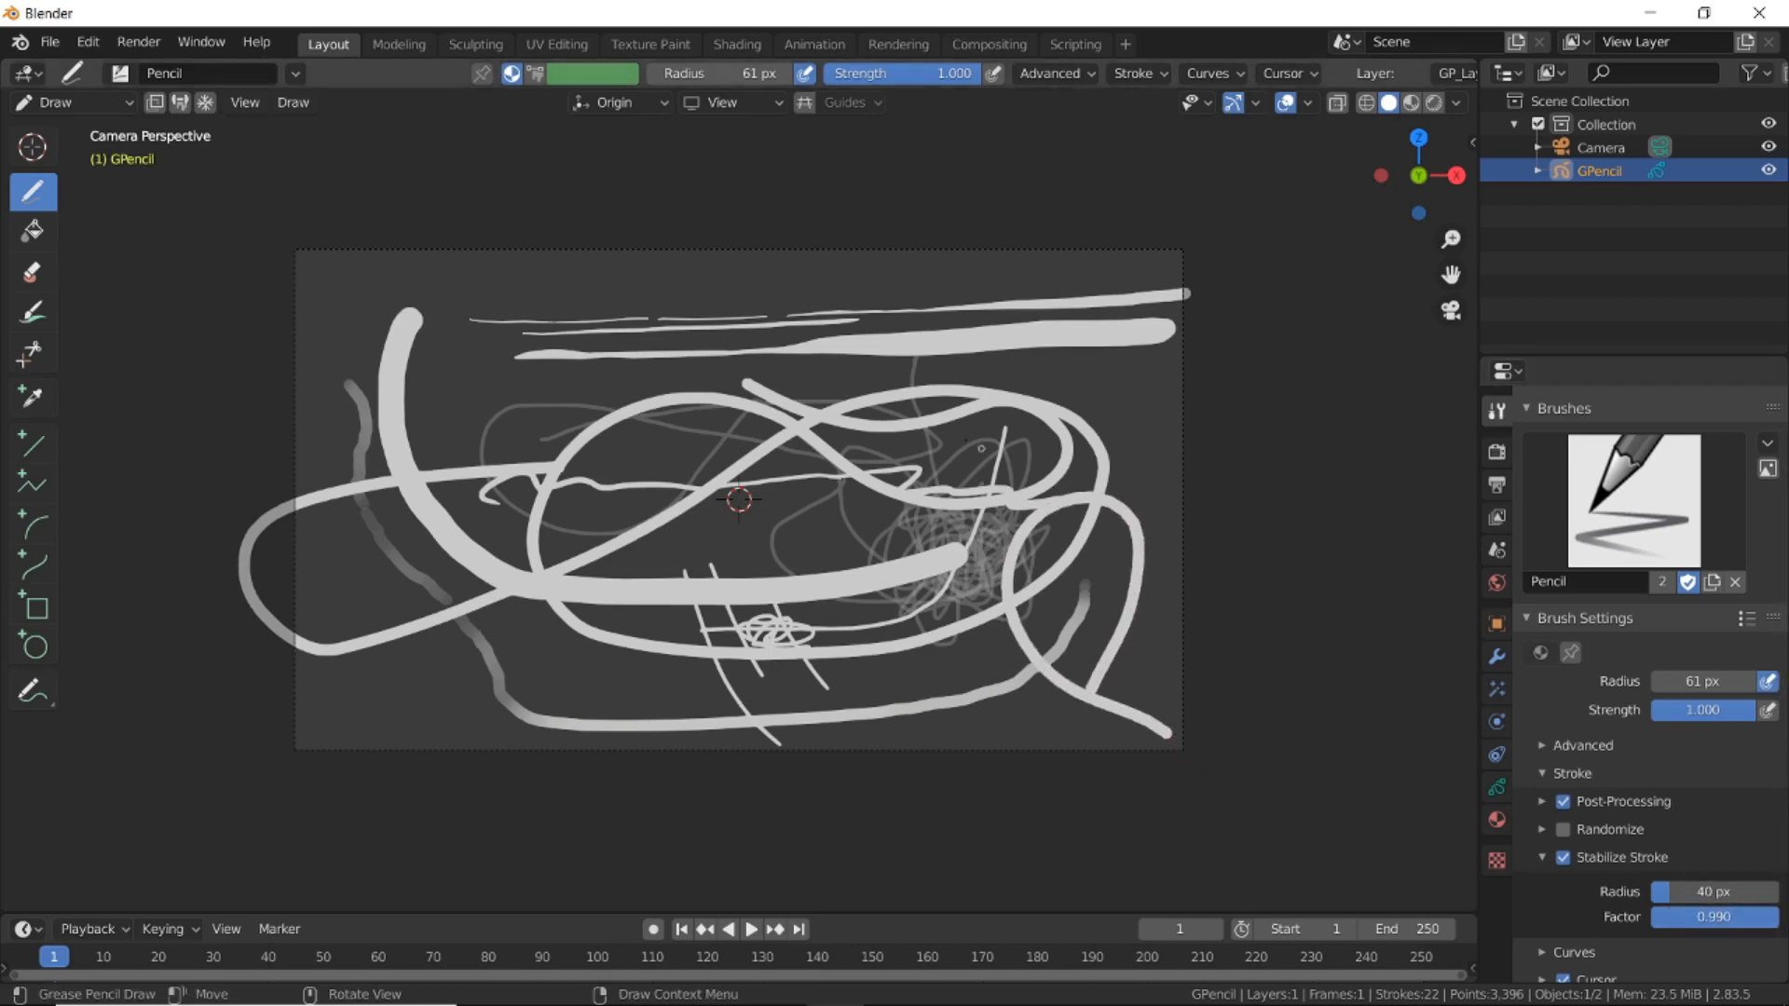
{"action": "mouse_move", "coordinate": [615, 282]}
{"action": "left_mouse_down"}
{"action": "mouse_move", "coordinate": [764, 288]}
{"action": "mouse_move", "coordinate": [801, 556]}
{"action": "mouse_move", "coordinate": [597, 447]}
{"action": "mouse_move", "coordinate": [220, 467]}
{"action": "mouse_move", "coordinate": [298, 792]}
{"action": "mouse_move", "coordinate": [732, 860]}
{"action": "mouse_move", "coordinate": [1029, 349]}
{"action": "mouse_move", "coordinate": [1279, 307]}
{"action": "mouse_move", "coordinate": [1348, 557]}
{"action": "mouse_move", "coordinate": [941, 801]}
{"action": "mouse_move", "coordinate": [523, 803]}
{"action": "mouse_move", "coordinate": [180, 751]}
{"action": "mouse_move", "coordinate": [81, 659]}
{"action": "left_mouse_up"}
Turn off Stabilize Stroke for the pencil and collapse the brush settings.
{"action": "left_click", "coordinate": [1564, 858]}
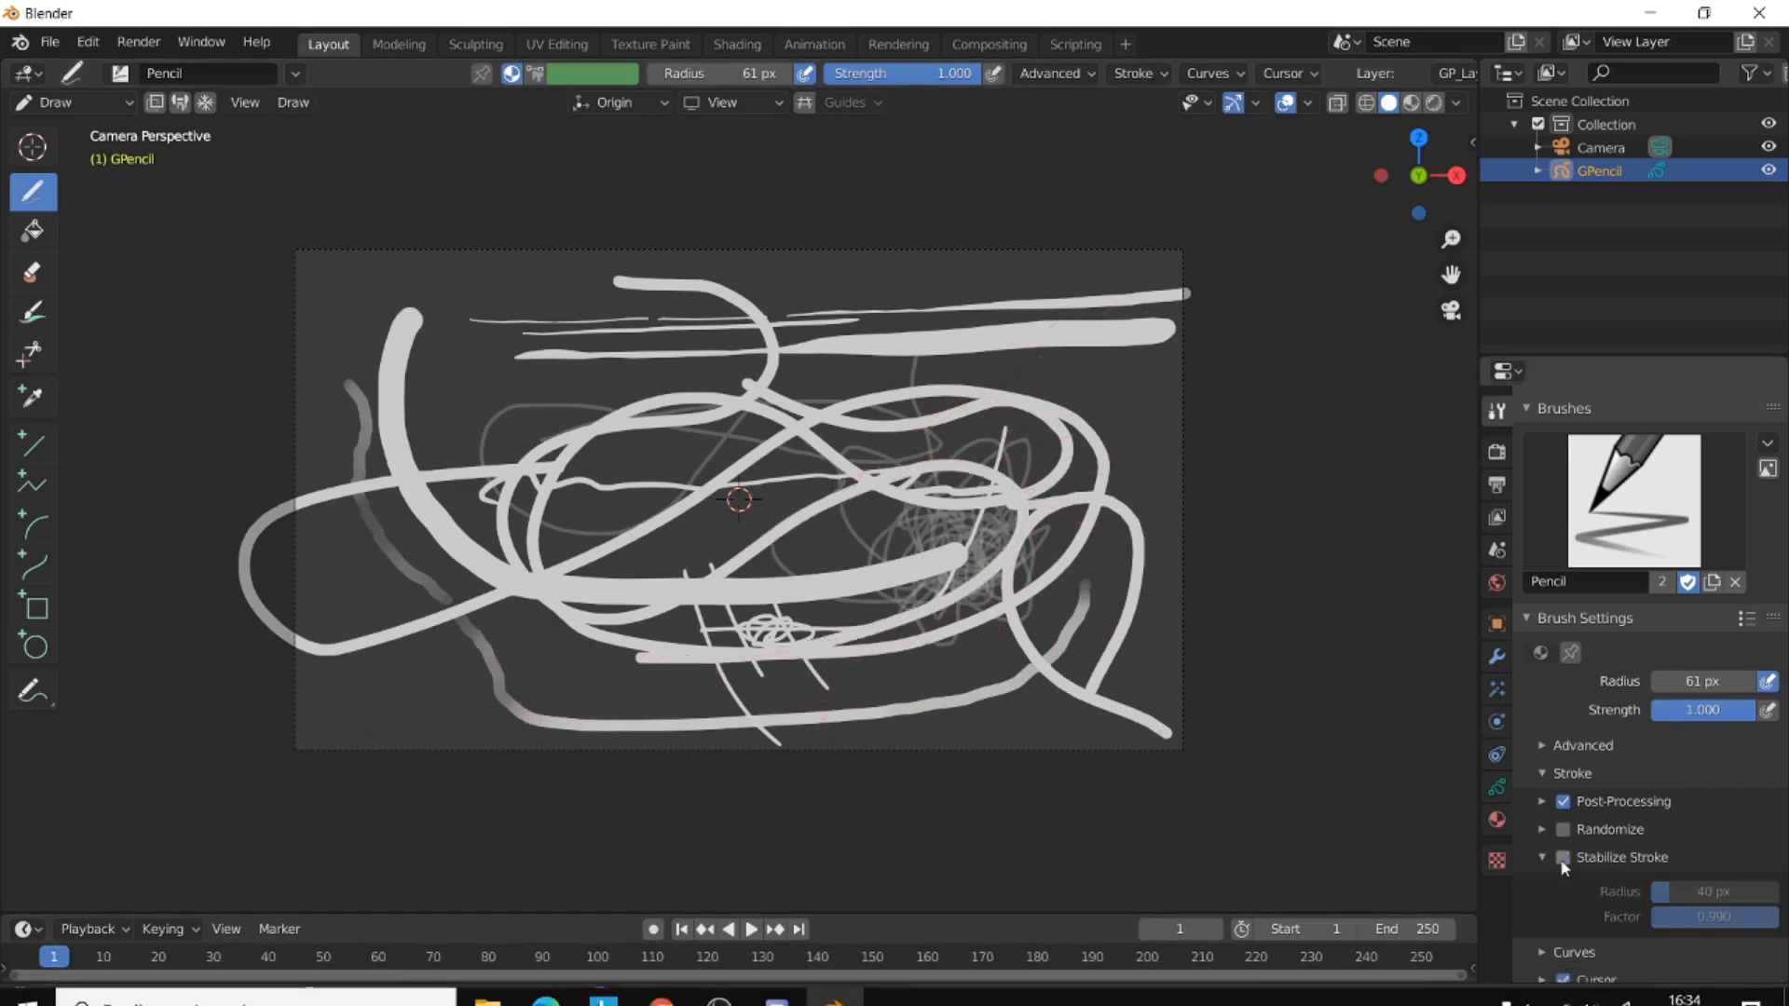
{"action": "left_click", "coordinate": [1541, 857]}
{"action": "left_click", "coordinate": [1544, 618]}
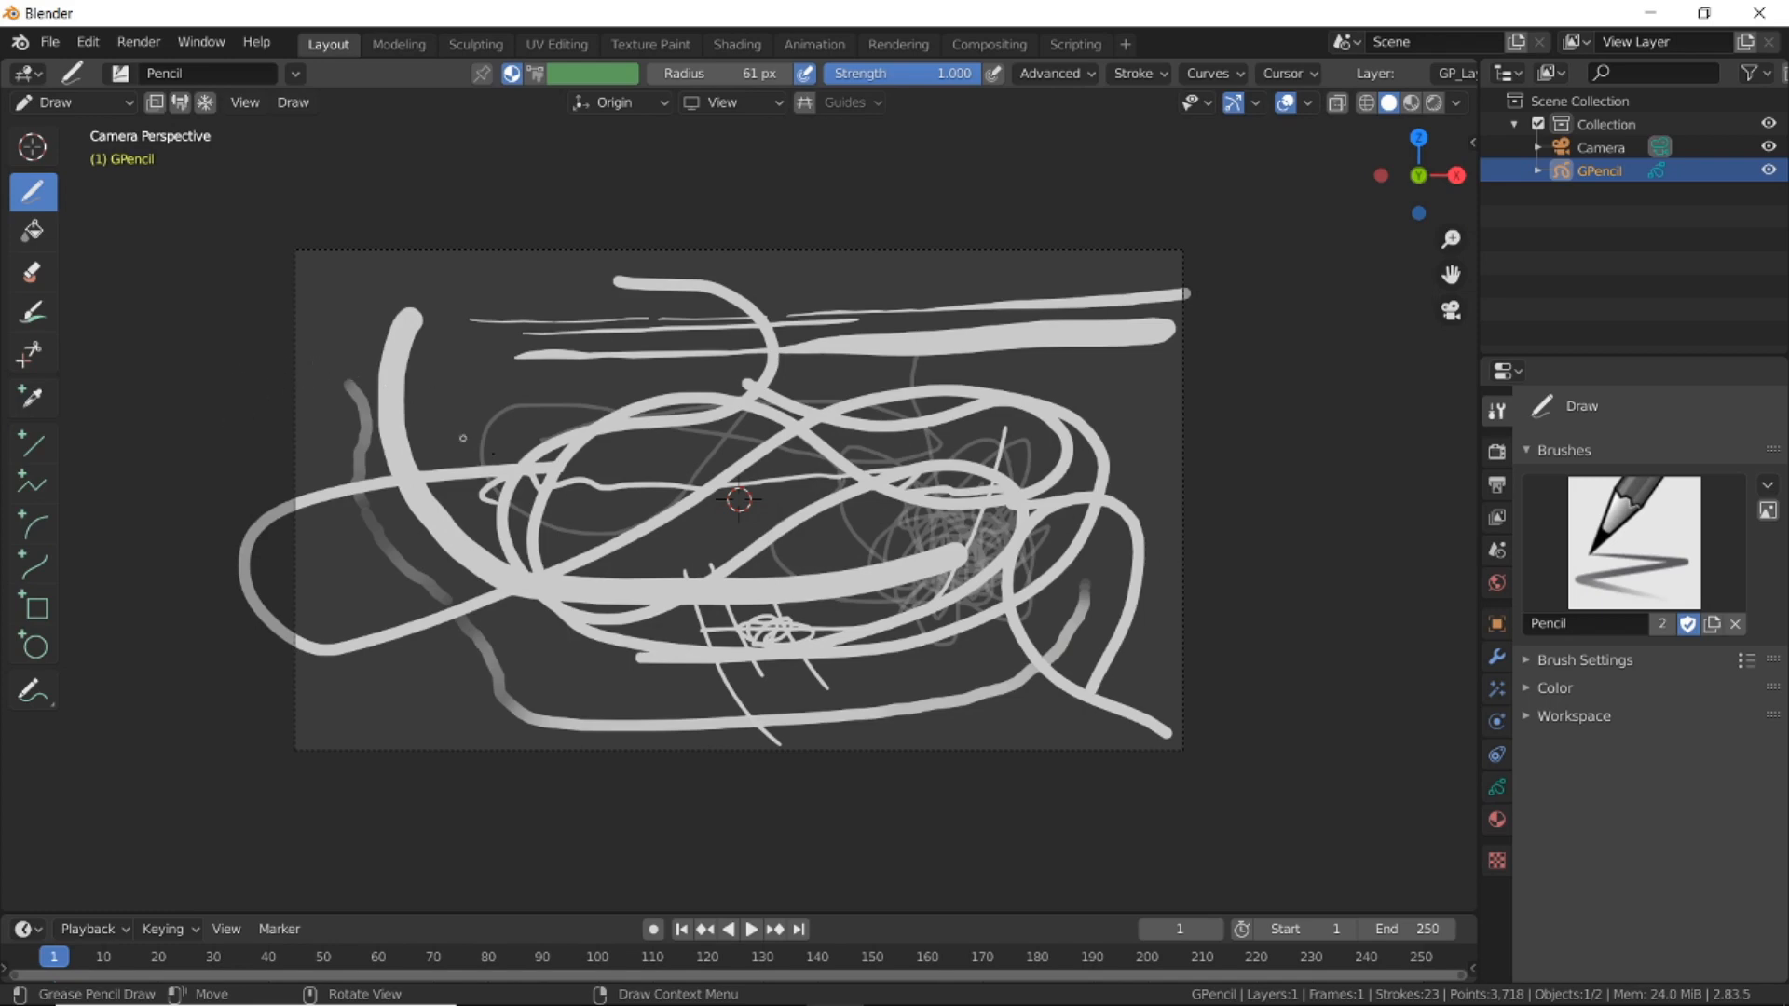
Enter Edit Mode and select the whole thick curve at the frame's upper left in stroke selection mode.
{"action": "scroll", "coordinate": [463, 438], "scroll_direction": "up", "scroll_amount": 3}
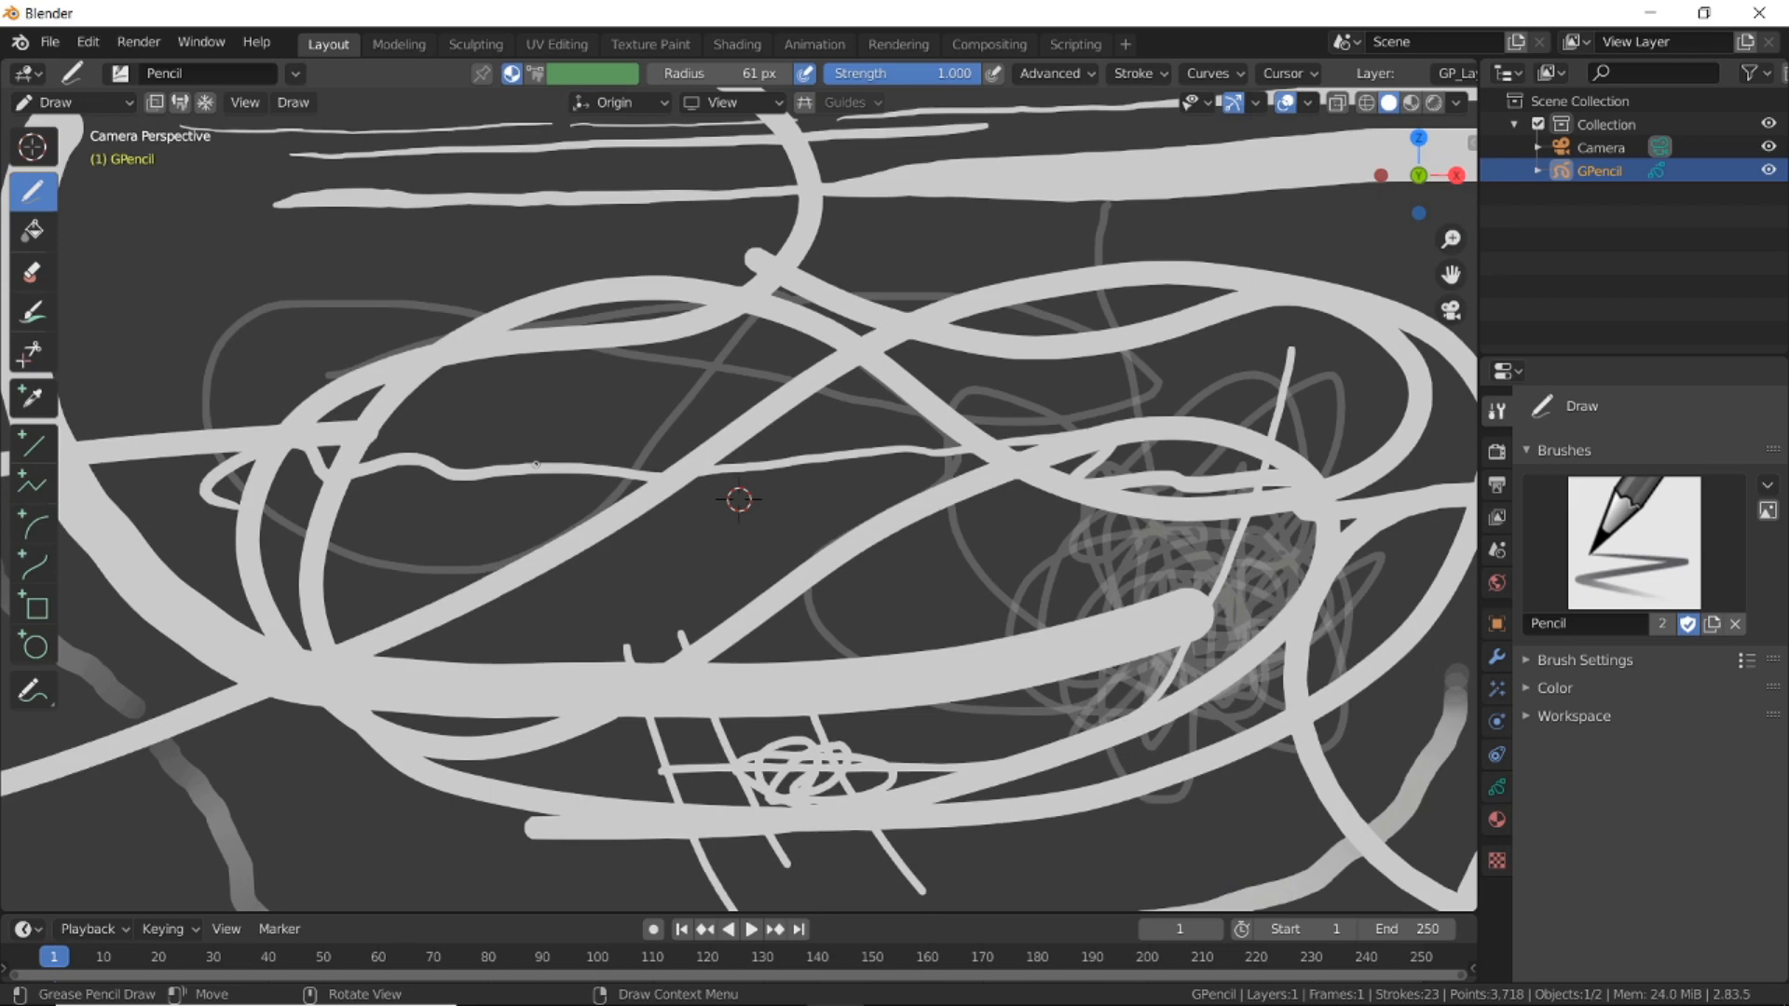
{"action": "key", "text": "Tab"}
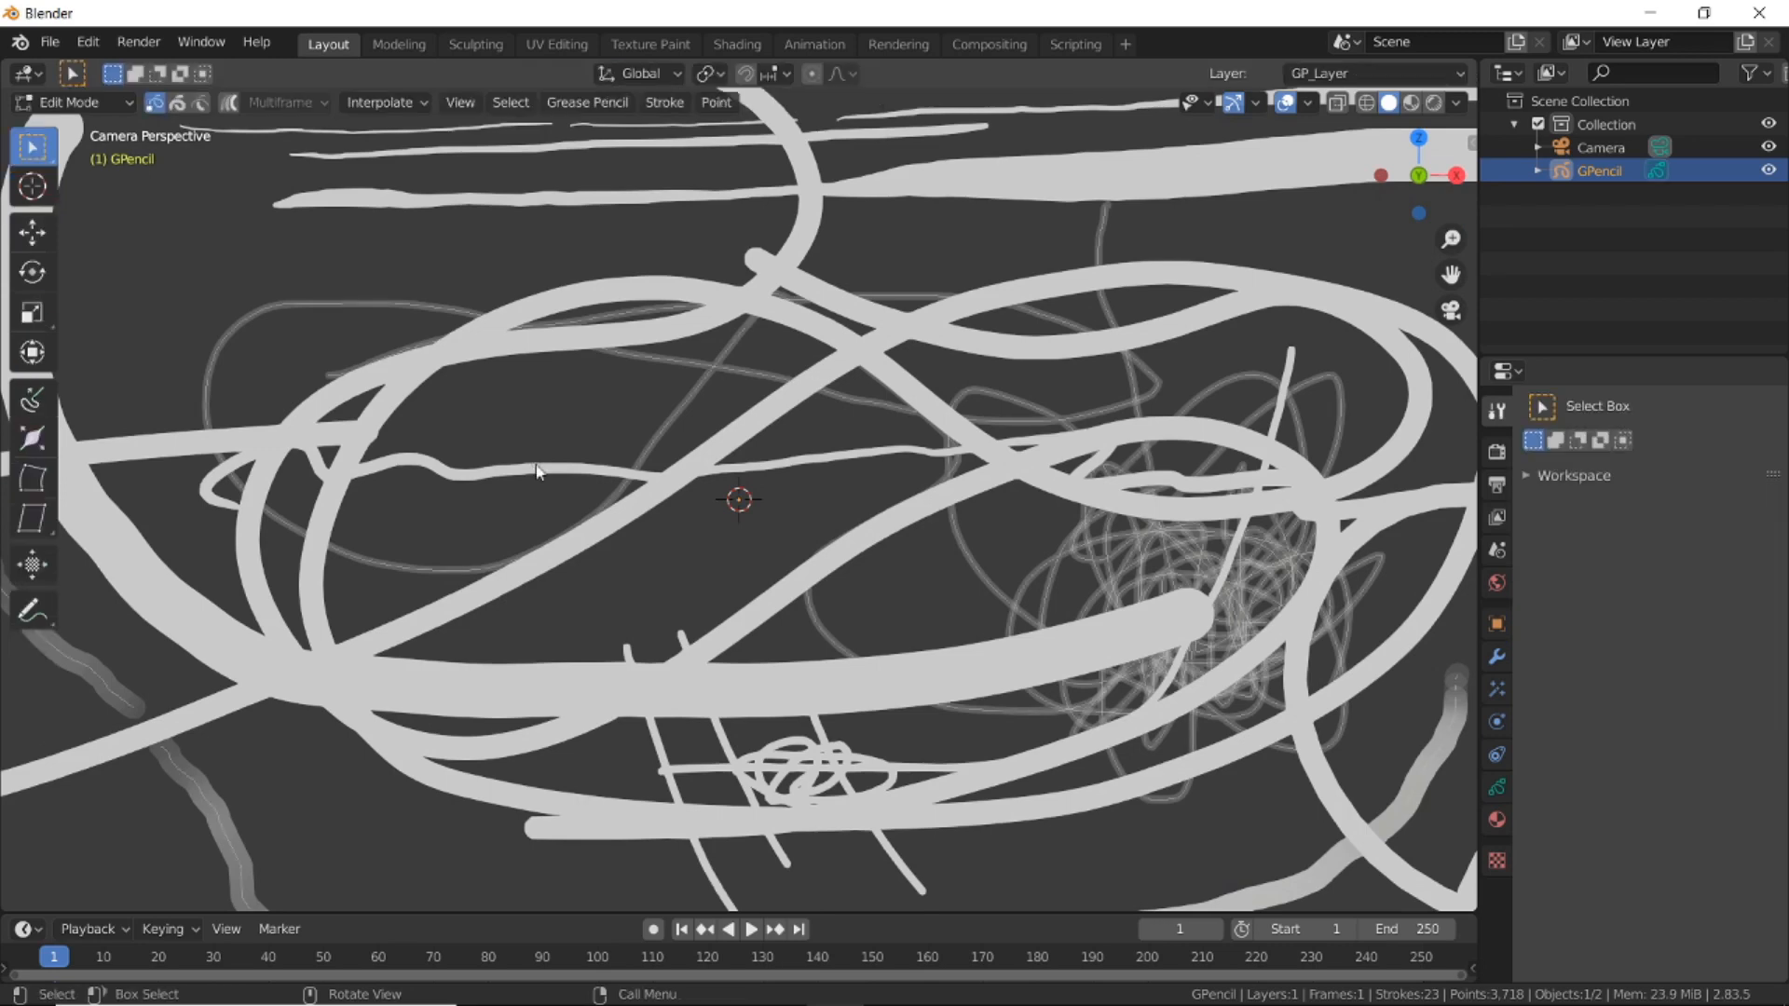
{"action": "mouse_move", "coordinate": [524, 439]}
{"action": "middle_mouse_down", "text": "shift"}
{"action": "mouse_move", "coordinate": [1050, 679]}
{"action": "mouse_move", "coordinate": [1201, 694]}
{"action": "middle_mouse_up", "text": "shift"}
{"action": "scroll", "coordinate": [786, 524], "scroll_direction": "up", "scroll_amount": 4}
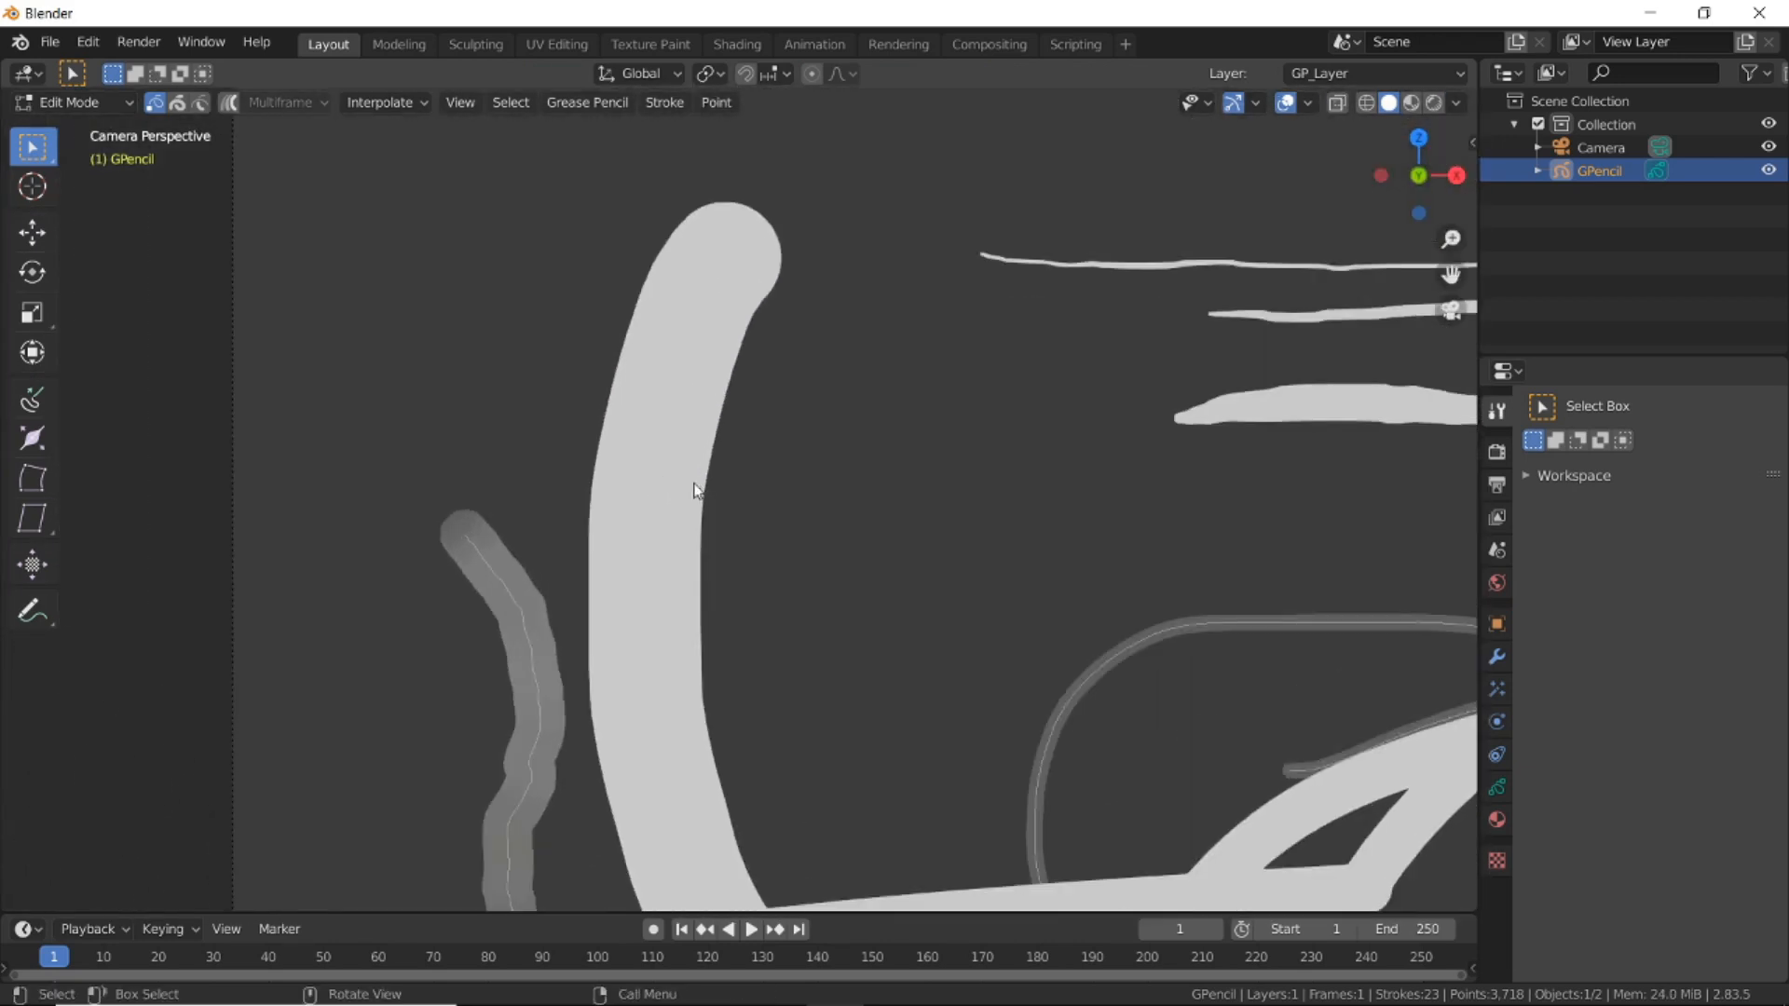
{"action": "left_click", "coordinate": [178, 103]}
{"action": "left_click", "coordinate": [729, 293]}
Try moving the whole selected thick curve within the camera frame.
{"action": "scroll", "coordinate": [749, 458], "scroll_direction": "down", "scroll_amount": 6}
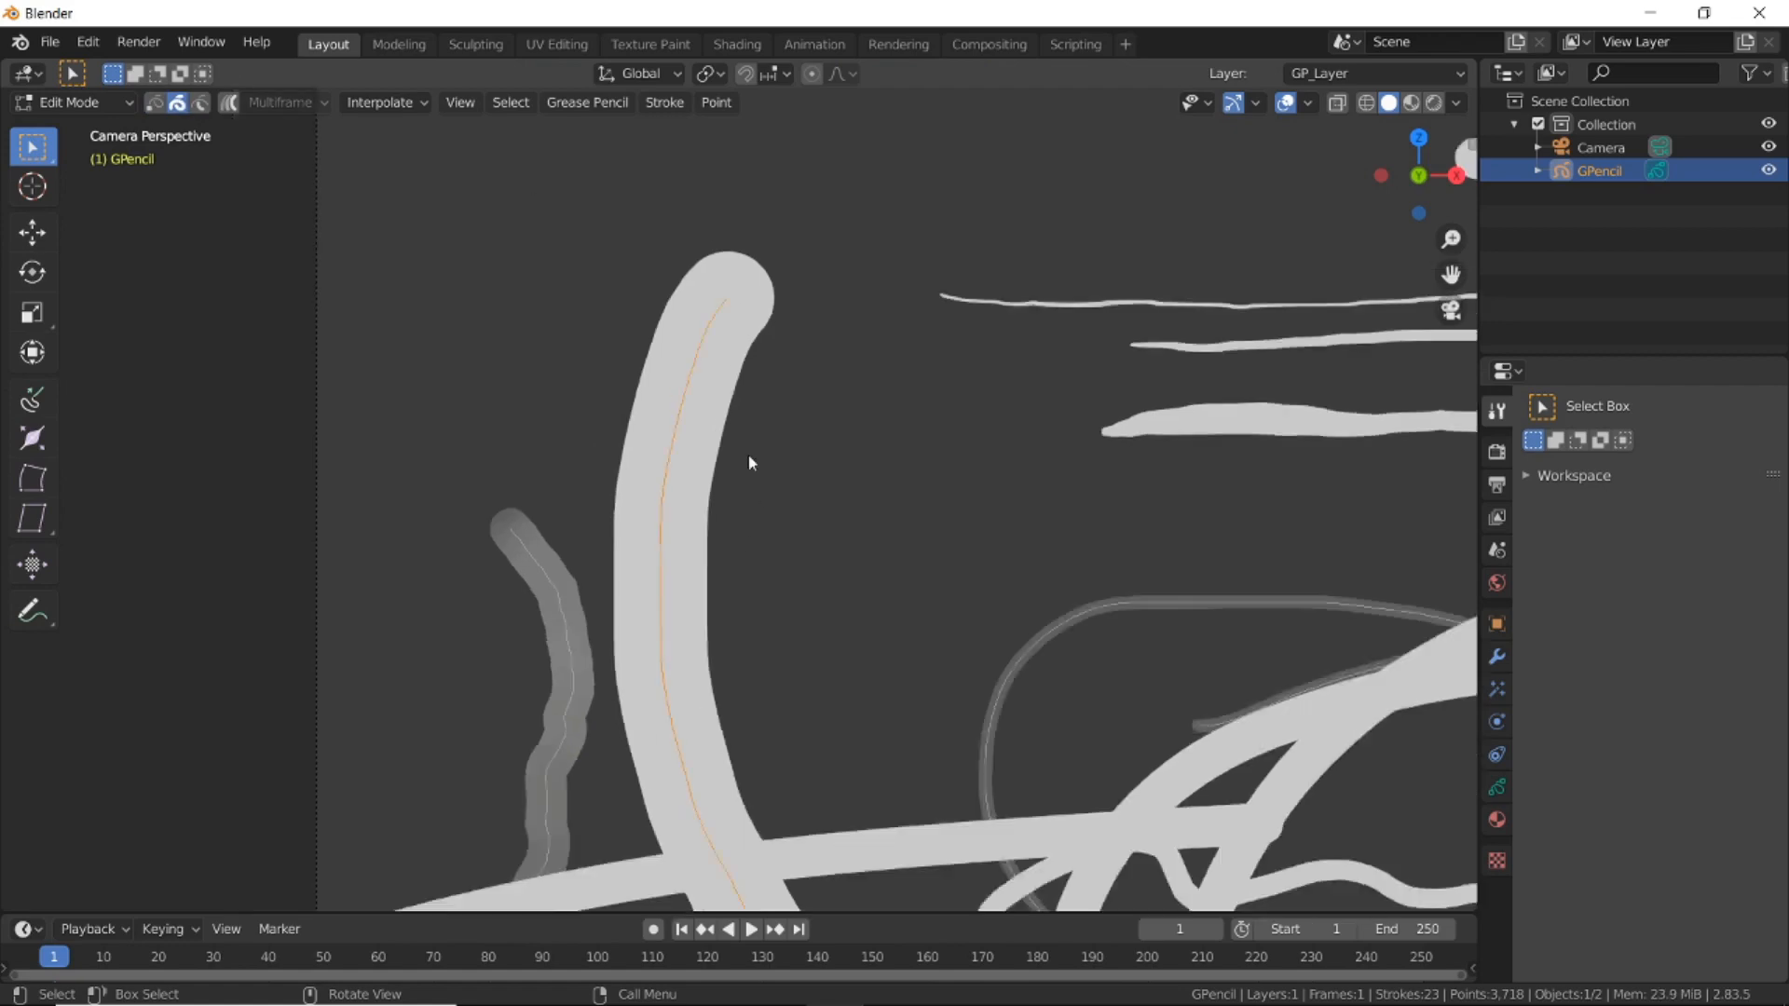
{"action": "scroll", "coordinate": [751, 484], "scroll_direction": "up", "scroll_amount": 2}
{"action": "key", "text": "g"}
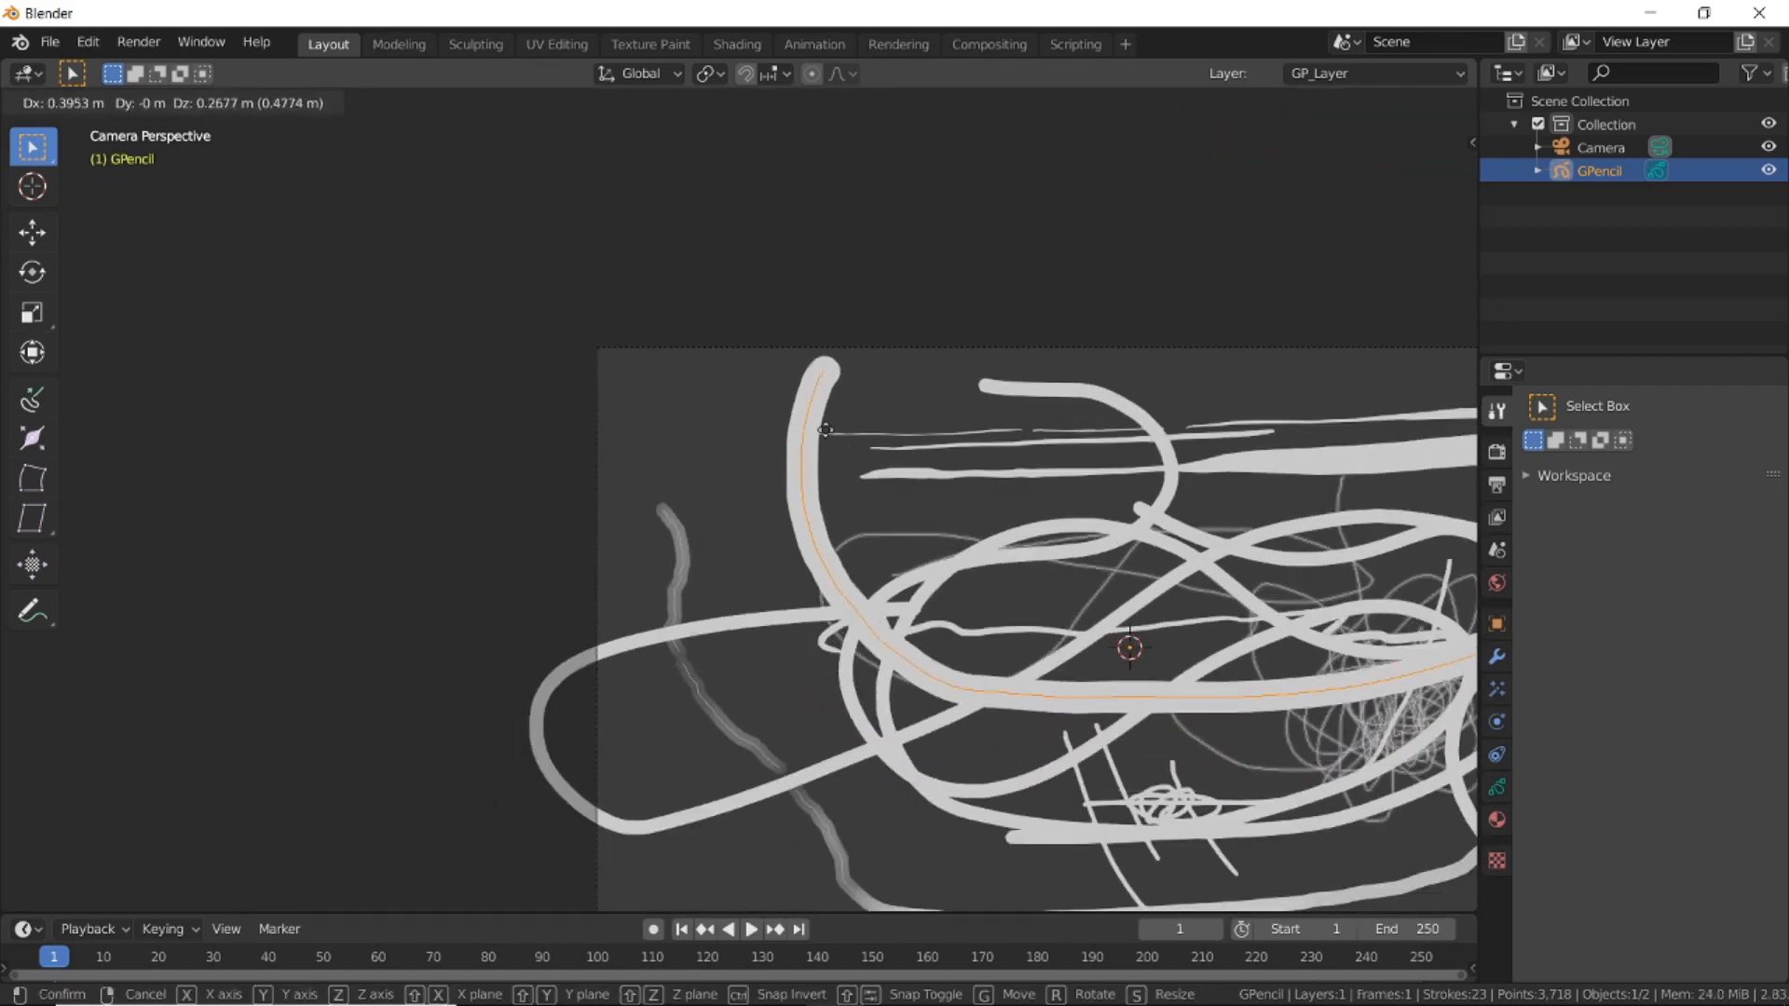
{"action": "right_click", "coordinate": [755, 545]}
Switch to point selection mode and try moving a single point in the upper part of the thick curve.
{"action": "scroll", "coordinate": [736, 510], "scroll_direction": "up", "scroll_amount": 5}
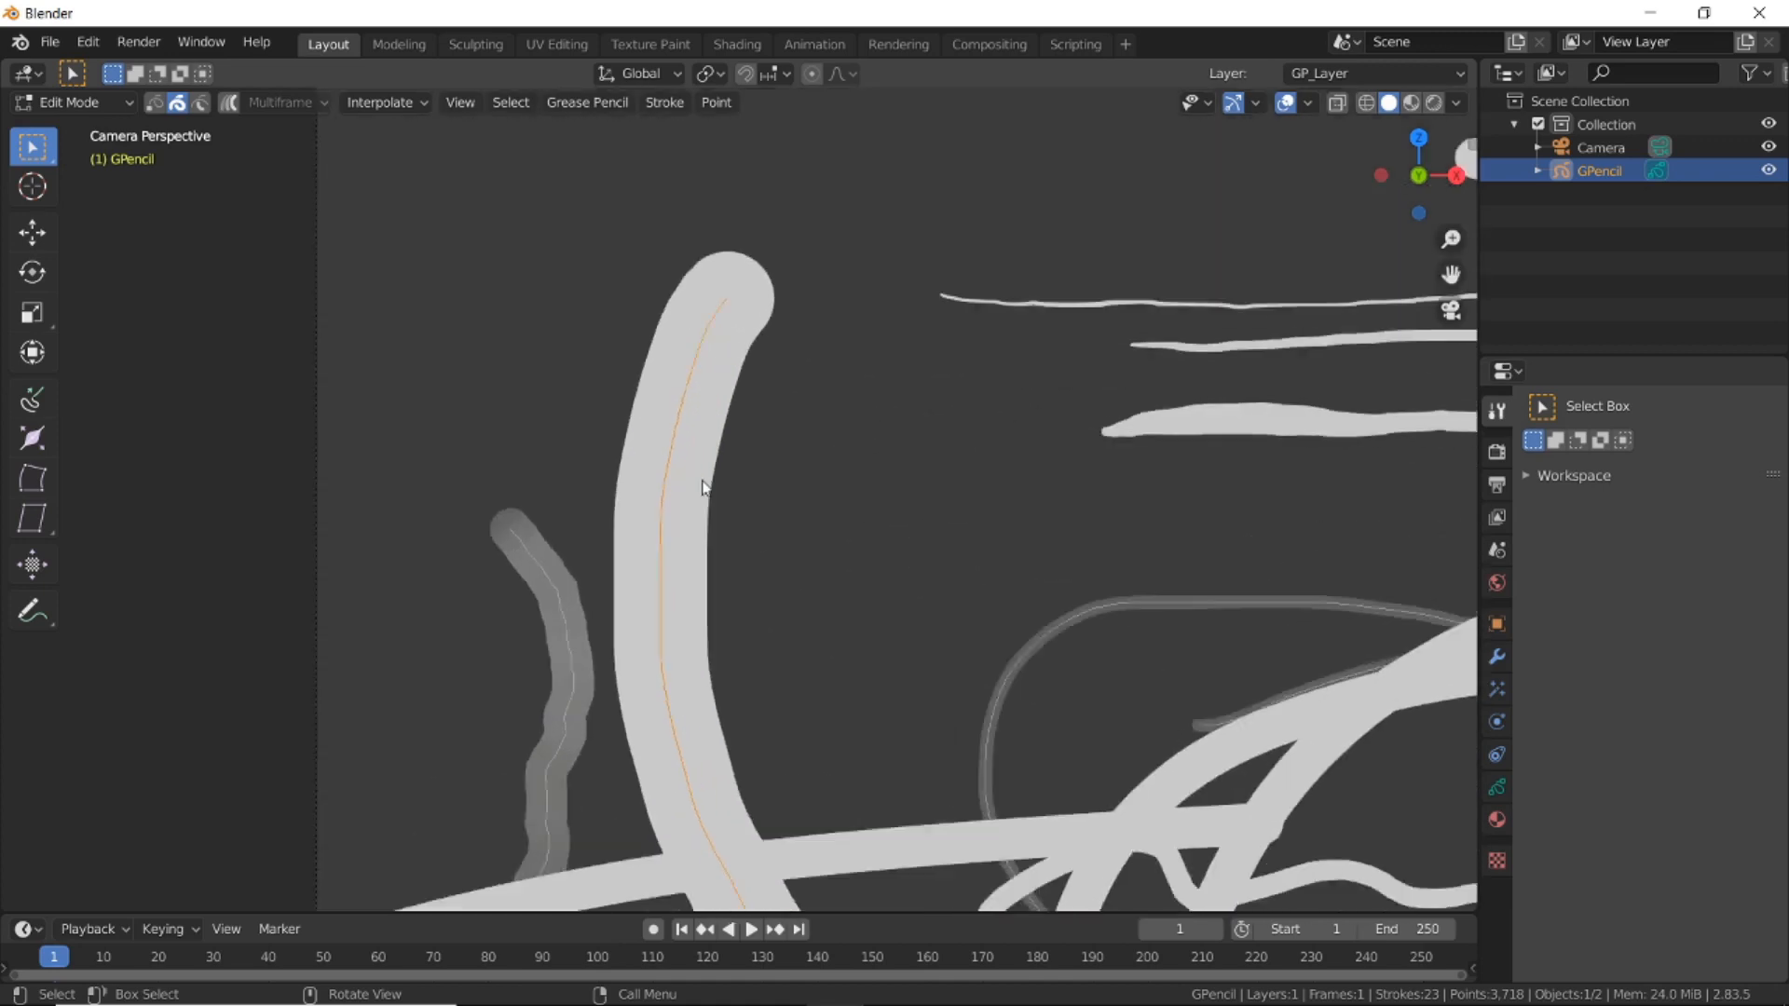
{"action": "scroll", "coordinate": [140, 149], "scroll_direction": "up", "scroll_amount": 4}
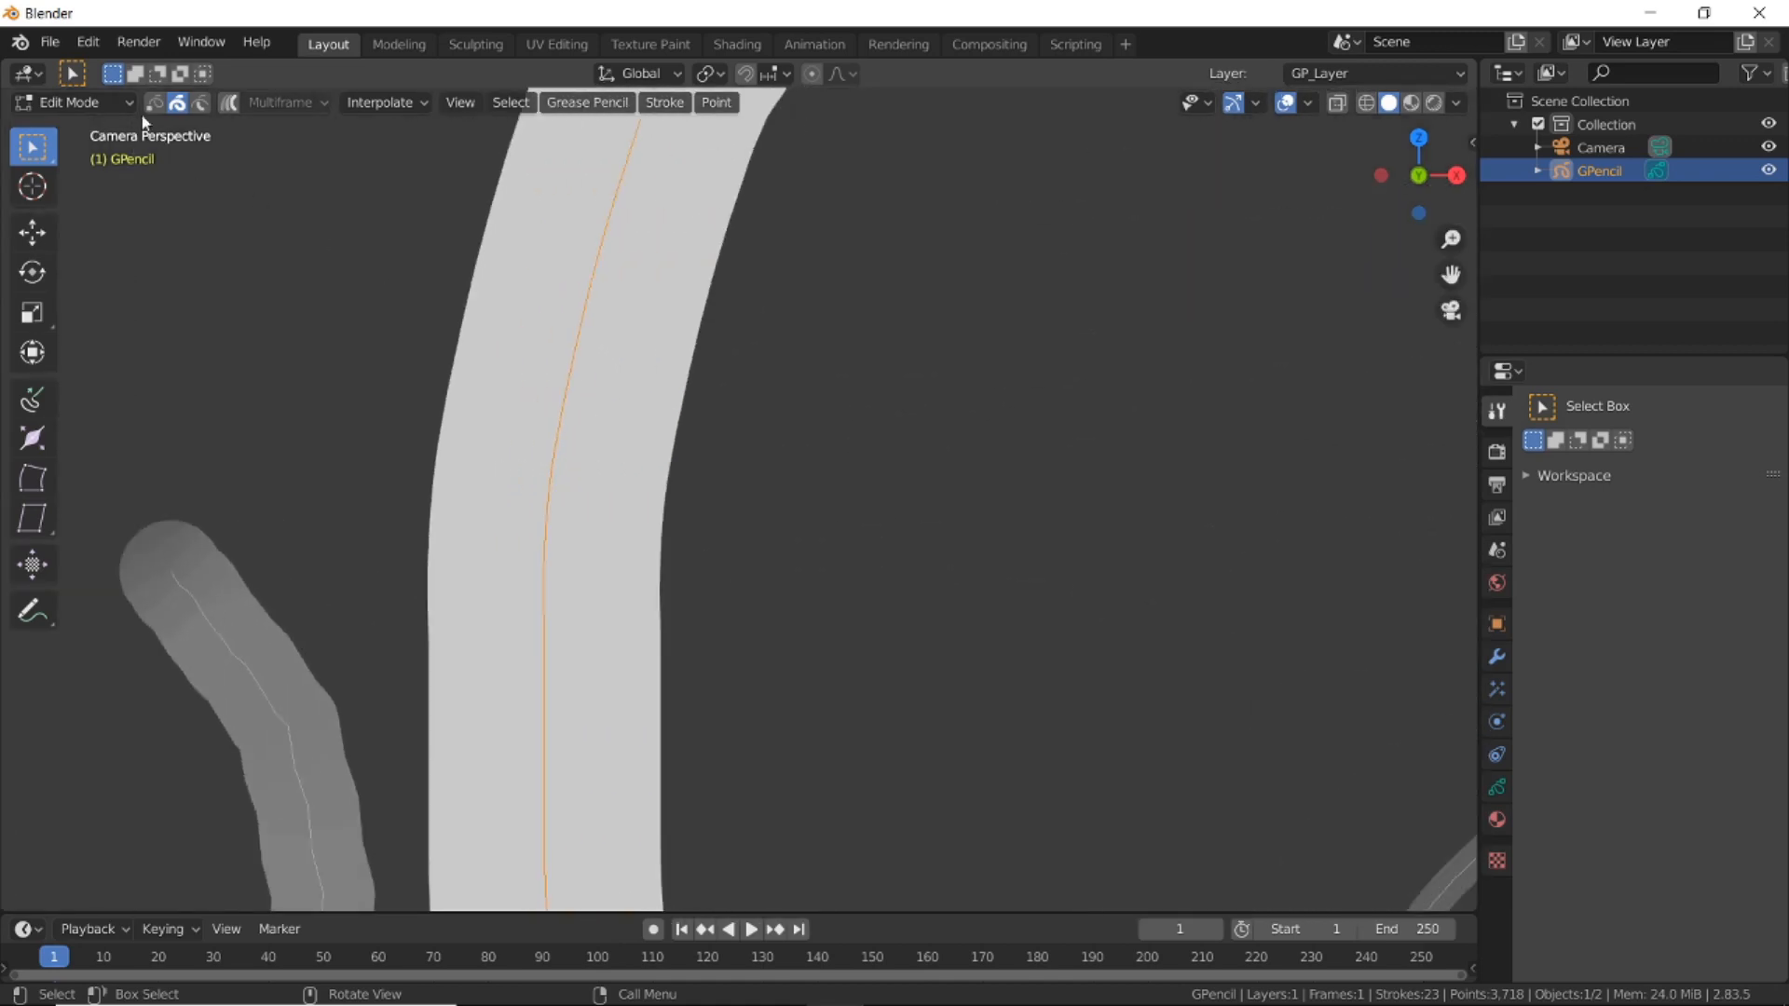
{"action": "key", "text": "1"}
{"action": "left_click", "coordinate": [575, 347]}
{"action": "key", "text": "g"}
{"action": "right_click", "coordinate": [962, 444]}
Select the thick curve's topmost end point and move it up and to the right, extending the stroke's tip.
{"action": "scroll", "coordinate": [890, 432], "scroll_direction": "down", "scroll_amount": 4}
{"action": "scroll", "coordinate": [886, 495], "scroll_direction": "up", "scroll_amount": 5}
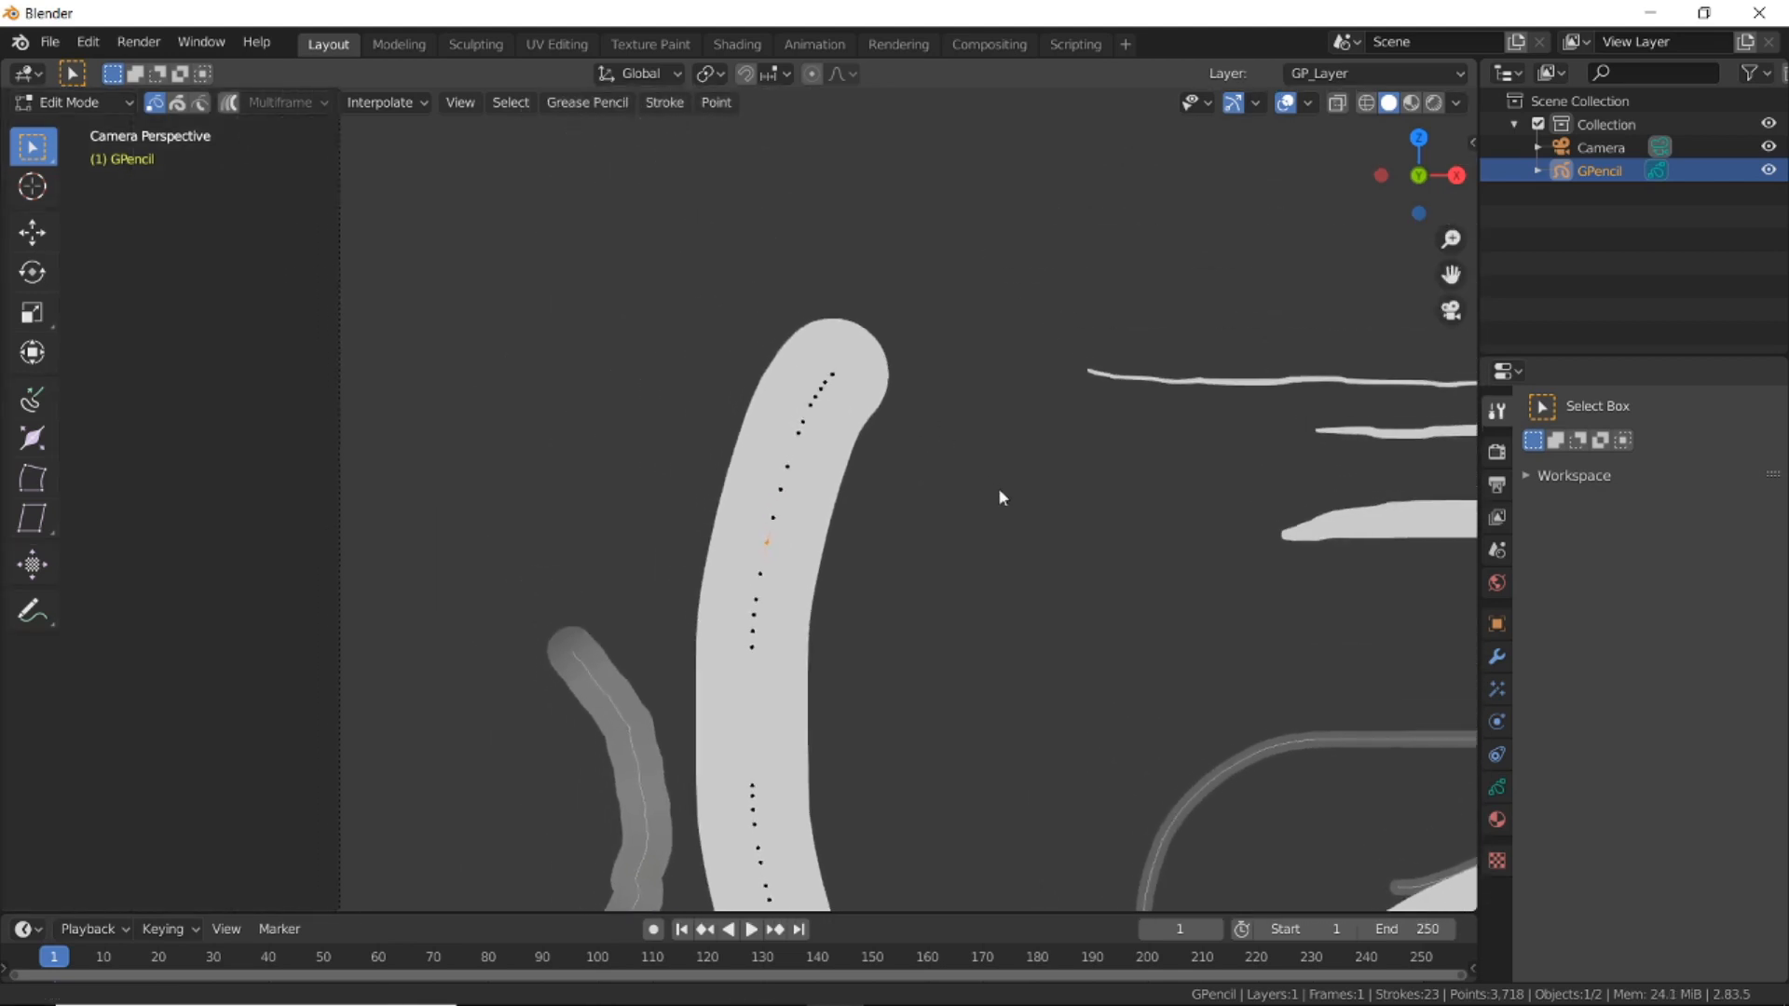
{"action": "left_click", "coordinate": [935, 319]}
{"action": "key", "text": "g"}
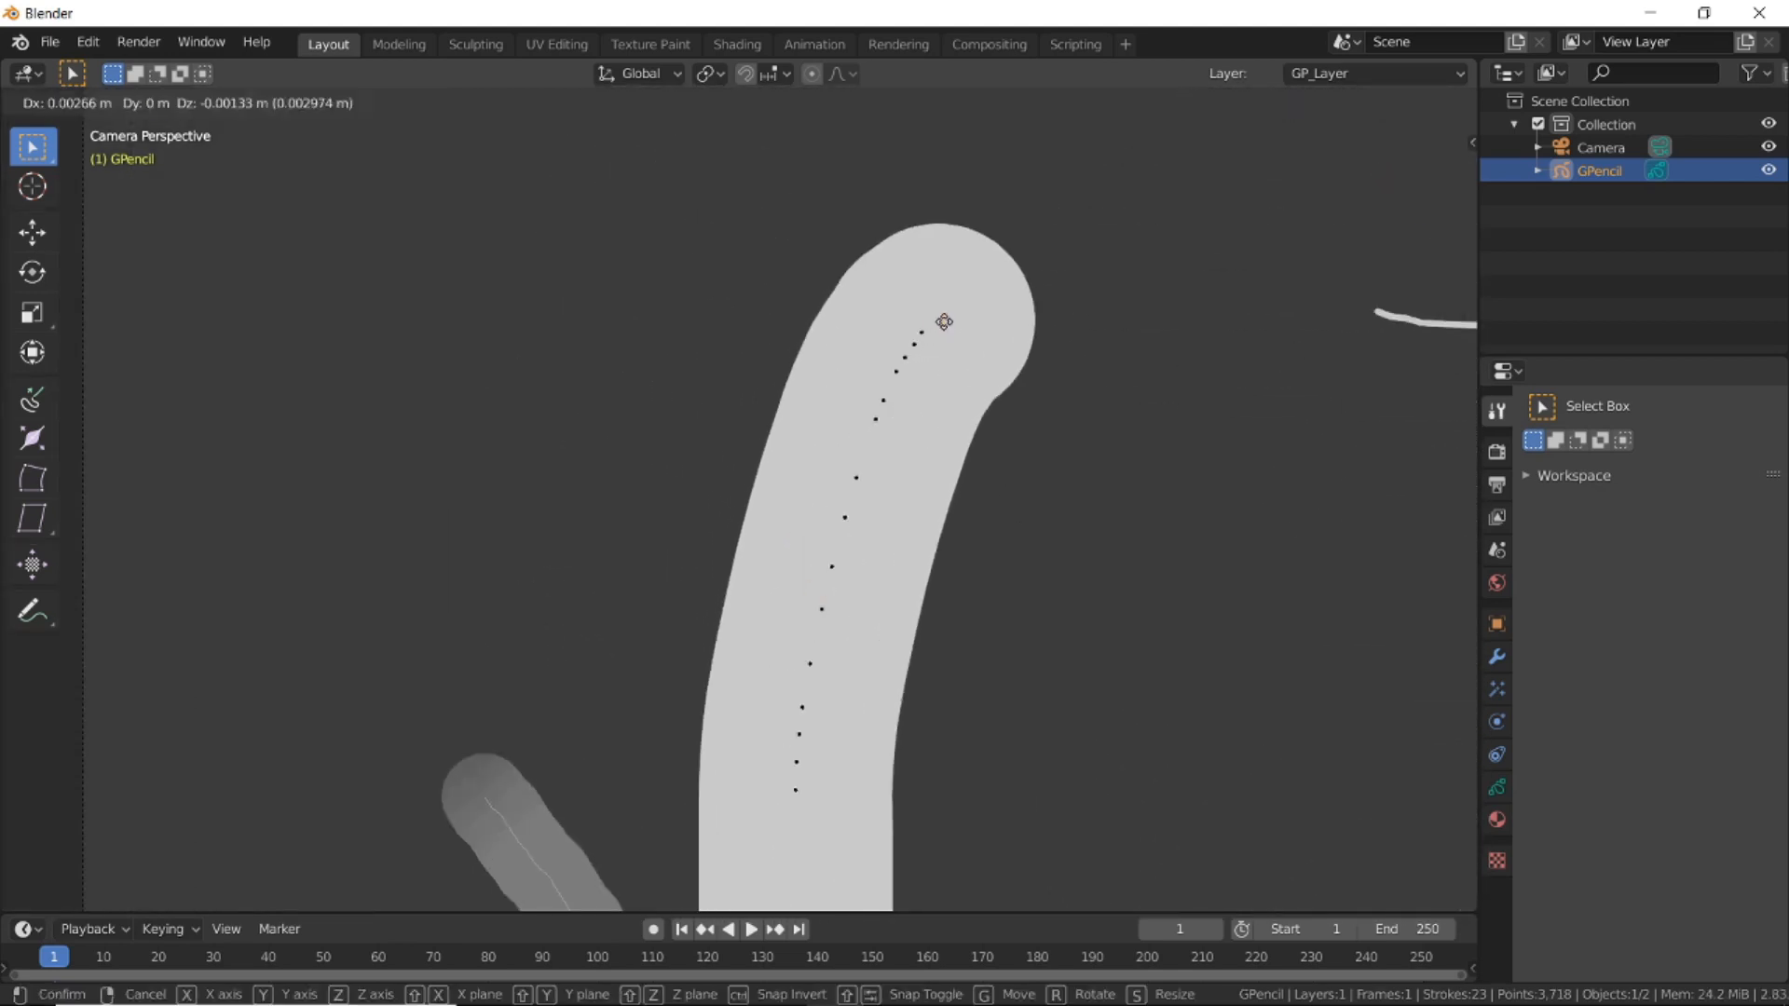
{"action": "left_click", "coordinate": [1092, 229]}
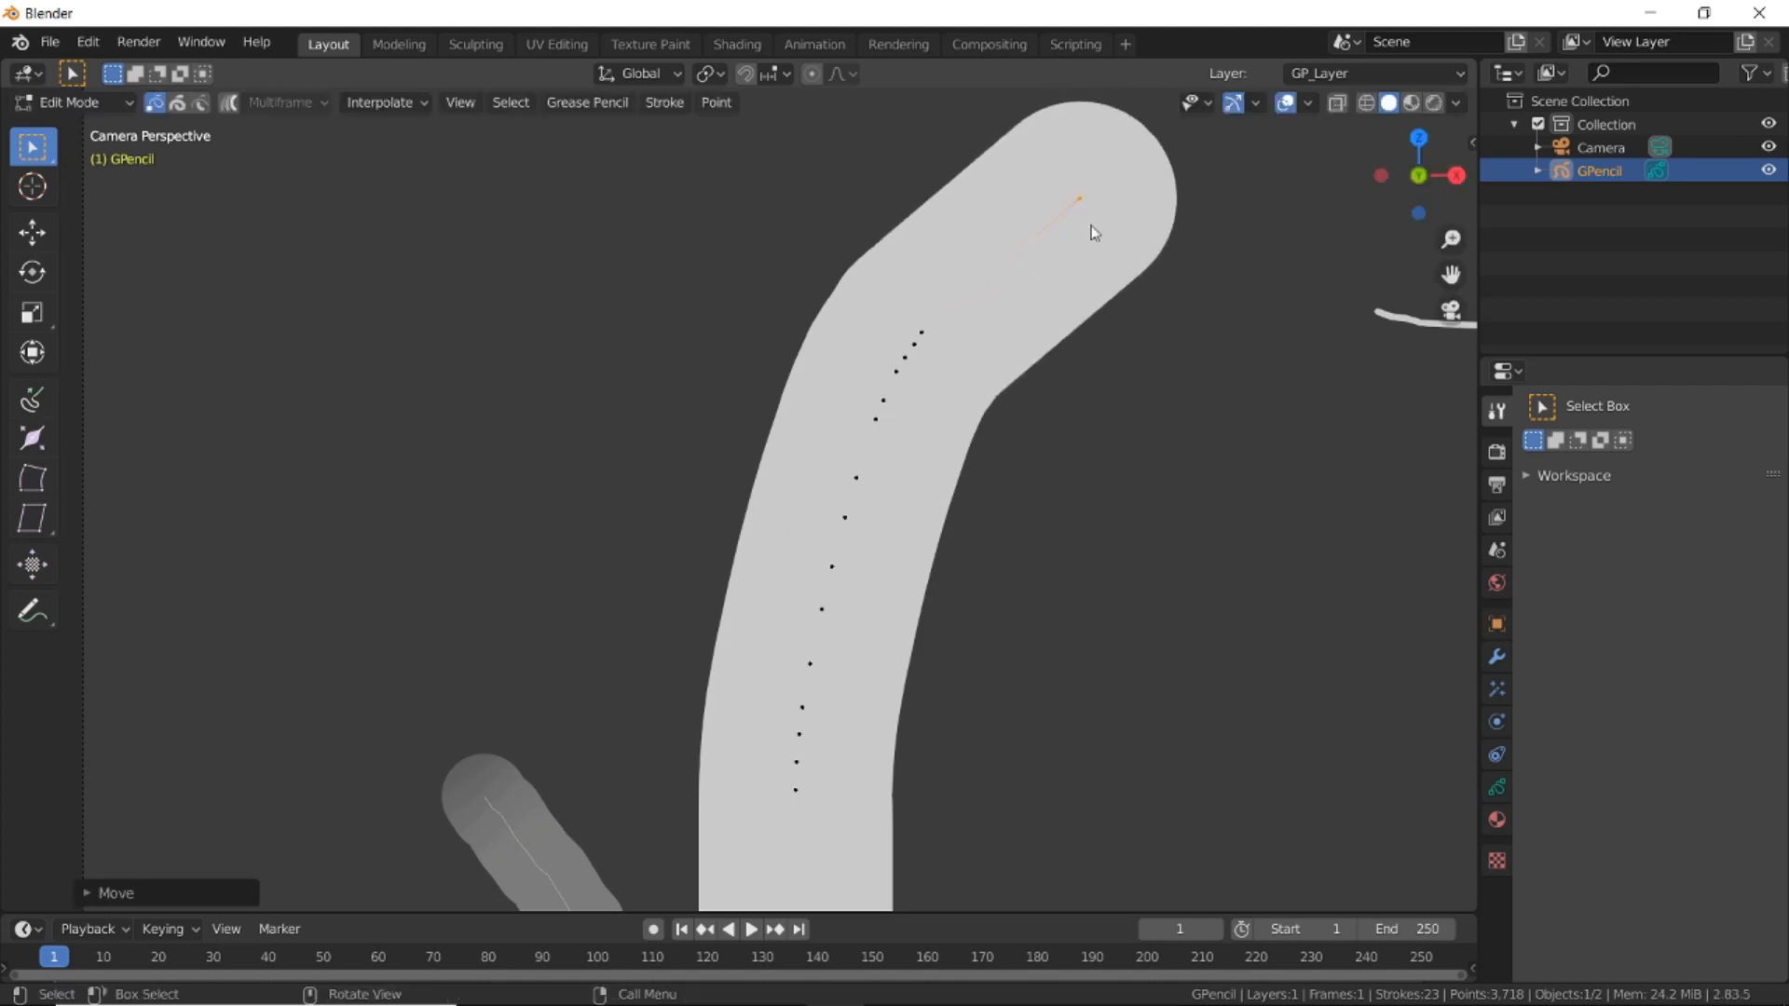
{"action": "scroll", "coordinate": [1102, 416], "scroll_direction": "down", "scroll_amount": 2}
{"action": "scroll", "coordinate": [1103, 417], "scroll_direction": "down", "scroll_amount": 2}
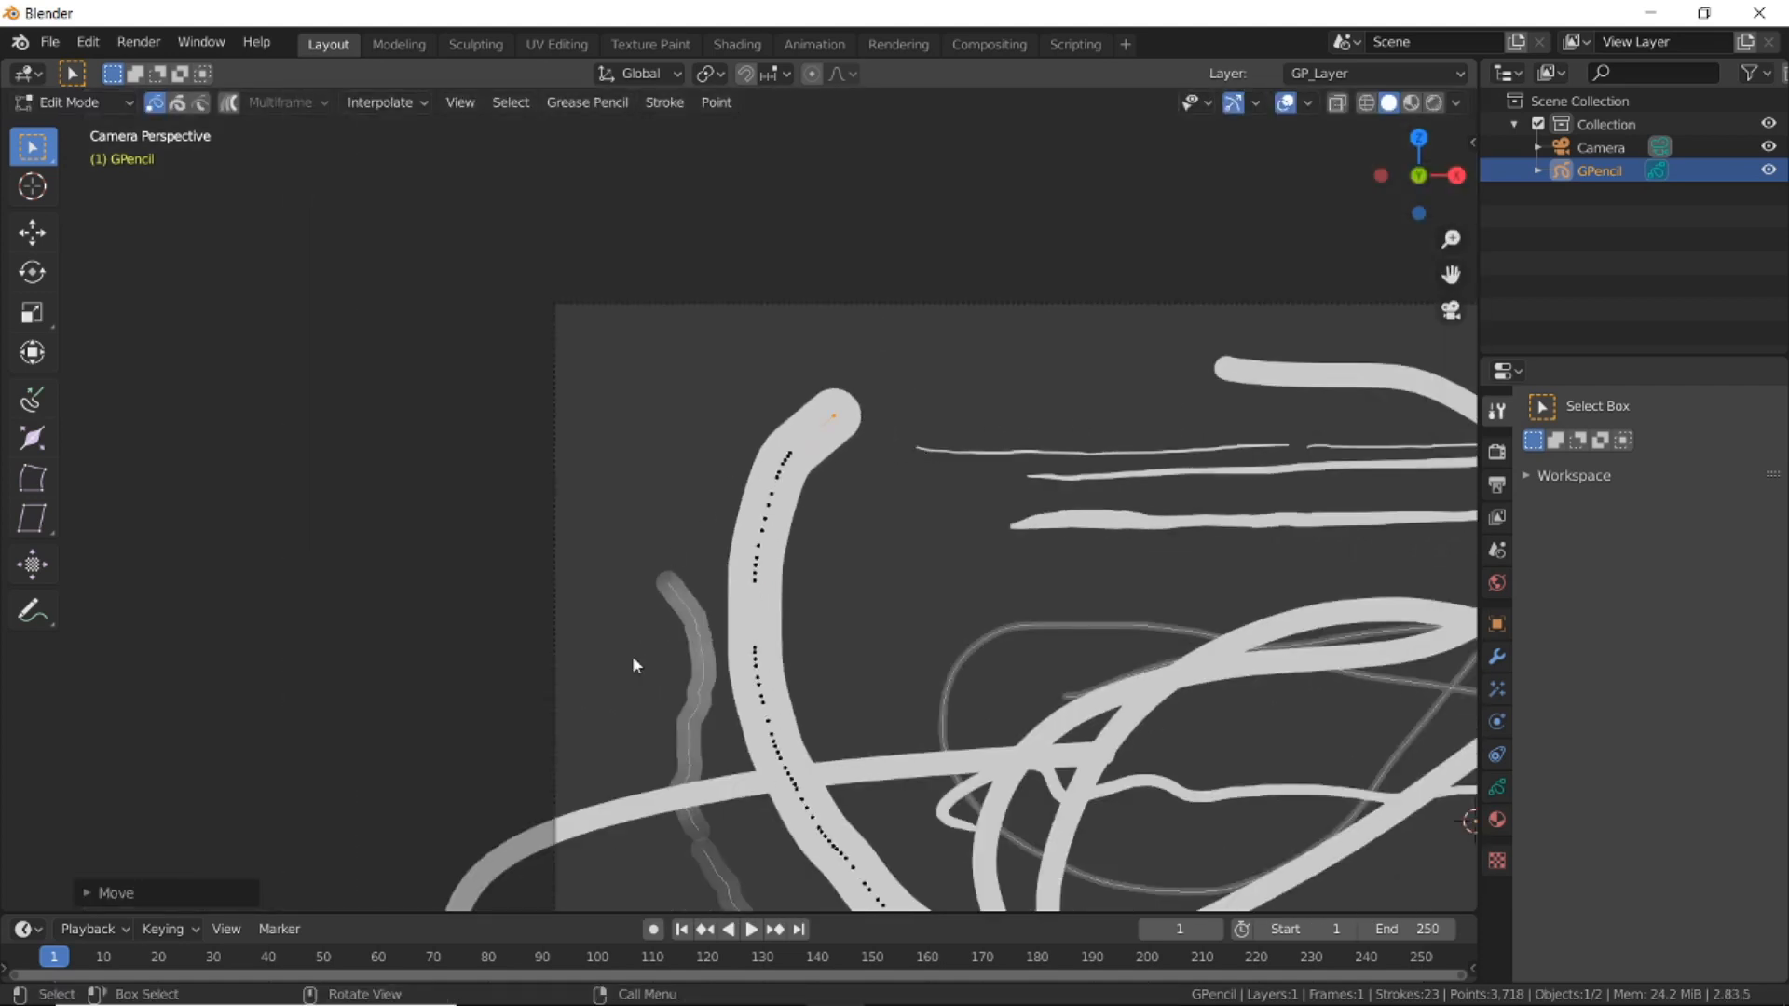
Enable Proportional Editing and move the thick curve's upper end point down and to the right with the Smooth falloff.
{"action": "scroll", "coordinate": [757, 489], "scroll_direction": "up", "scroll_amount": 6}
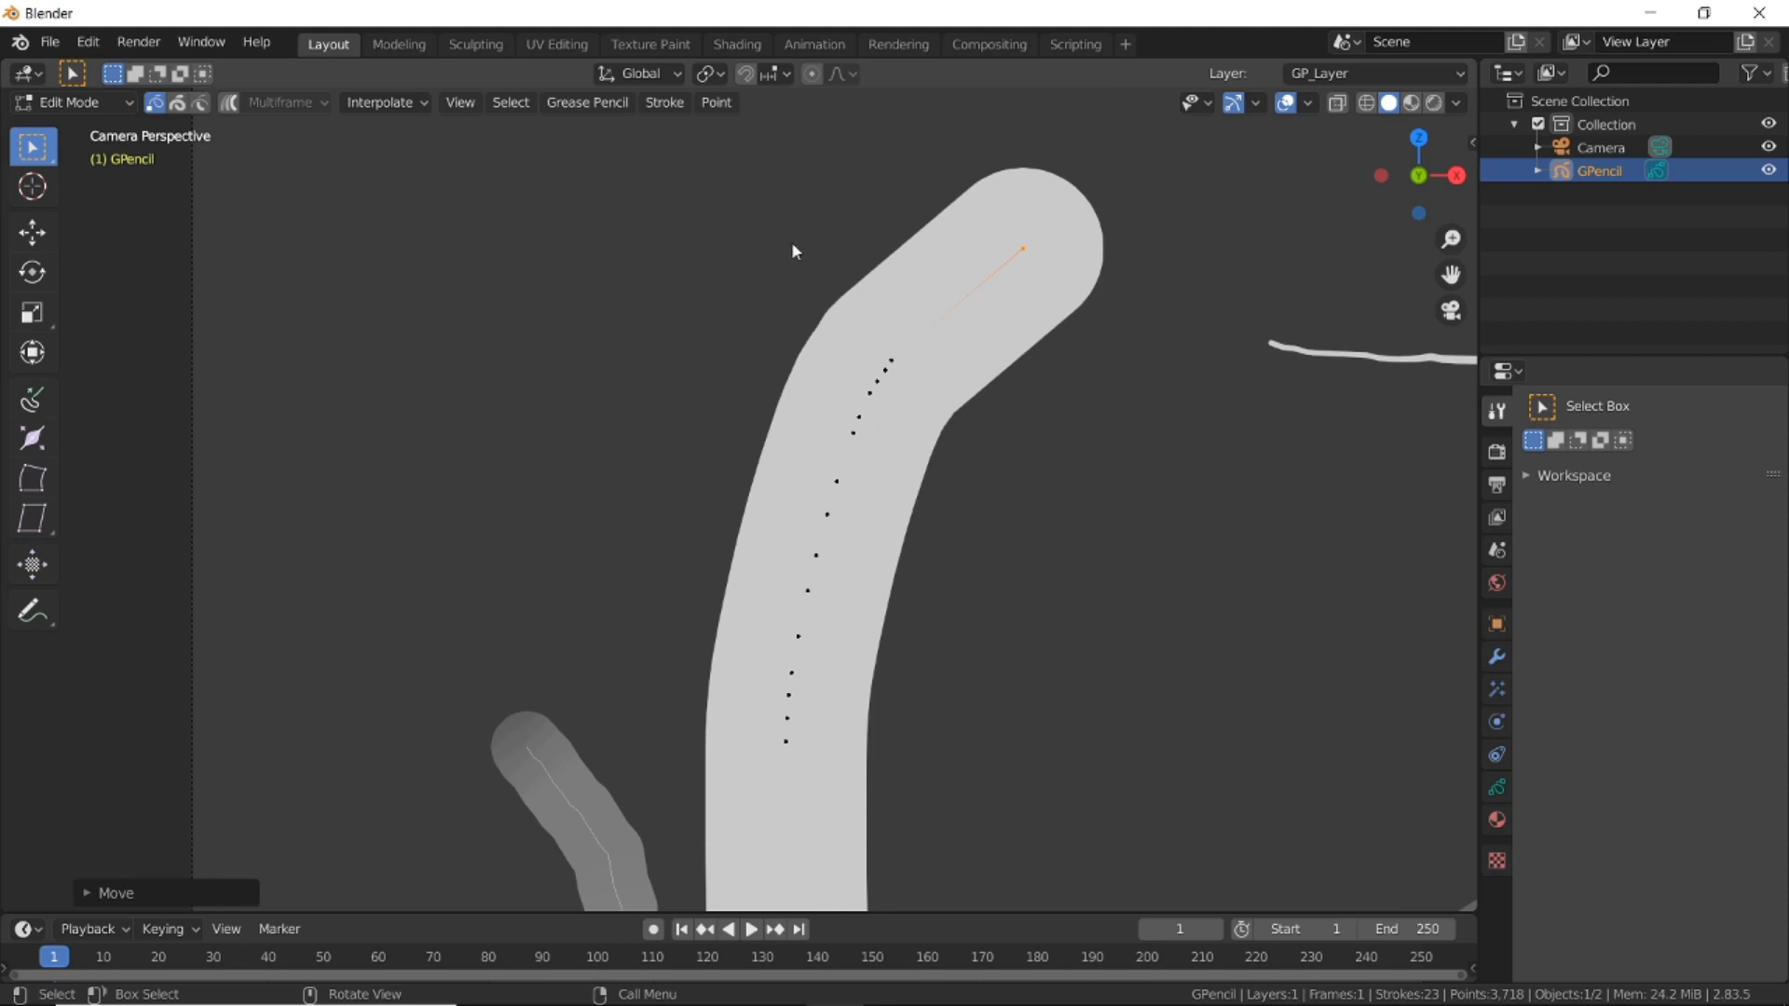
{"action": "left_click", "coordinate": [813, 74]}
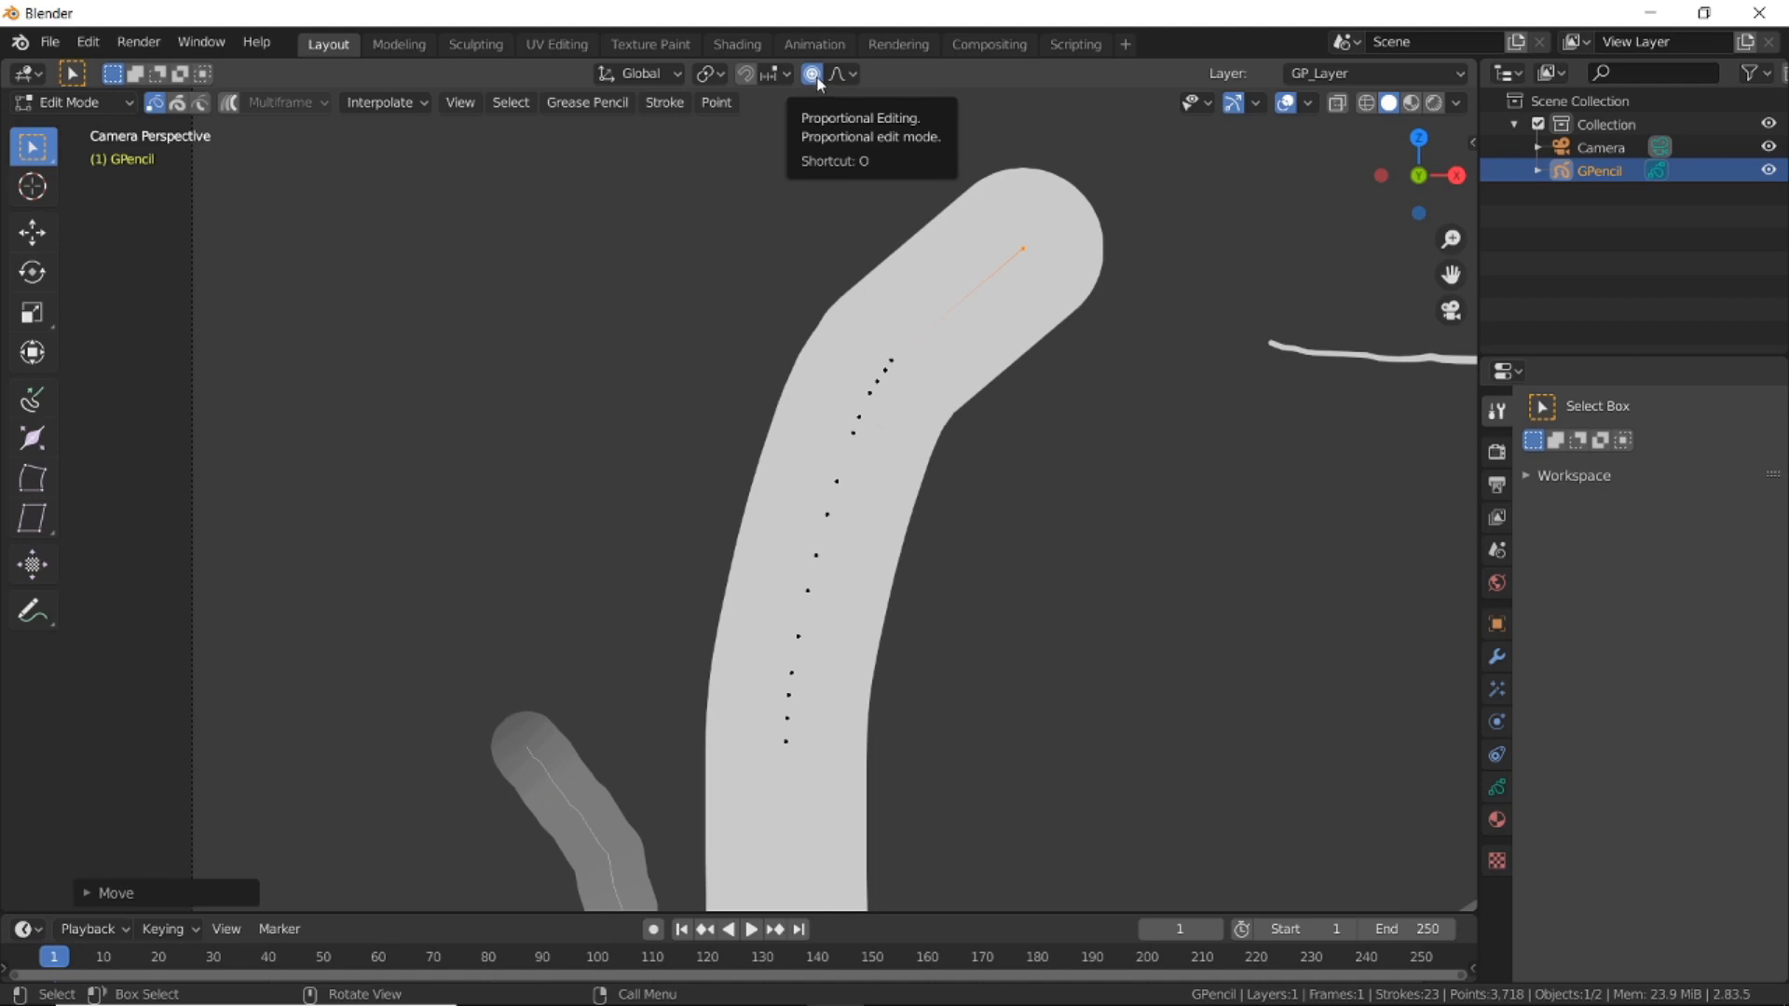
{"action": "left_click", "coordinate": [842, 75]}
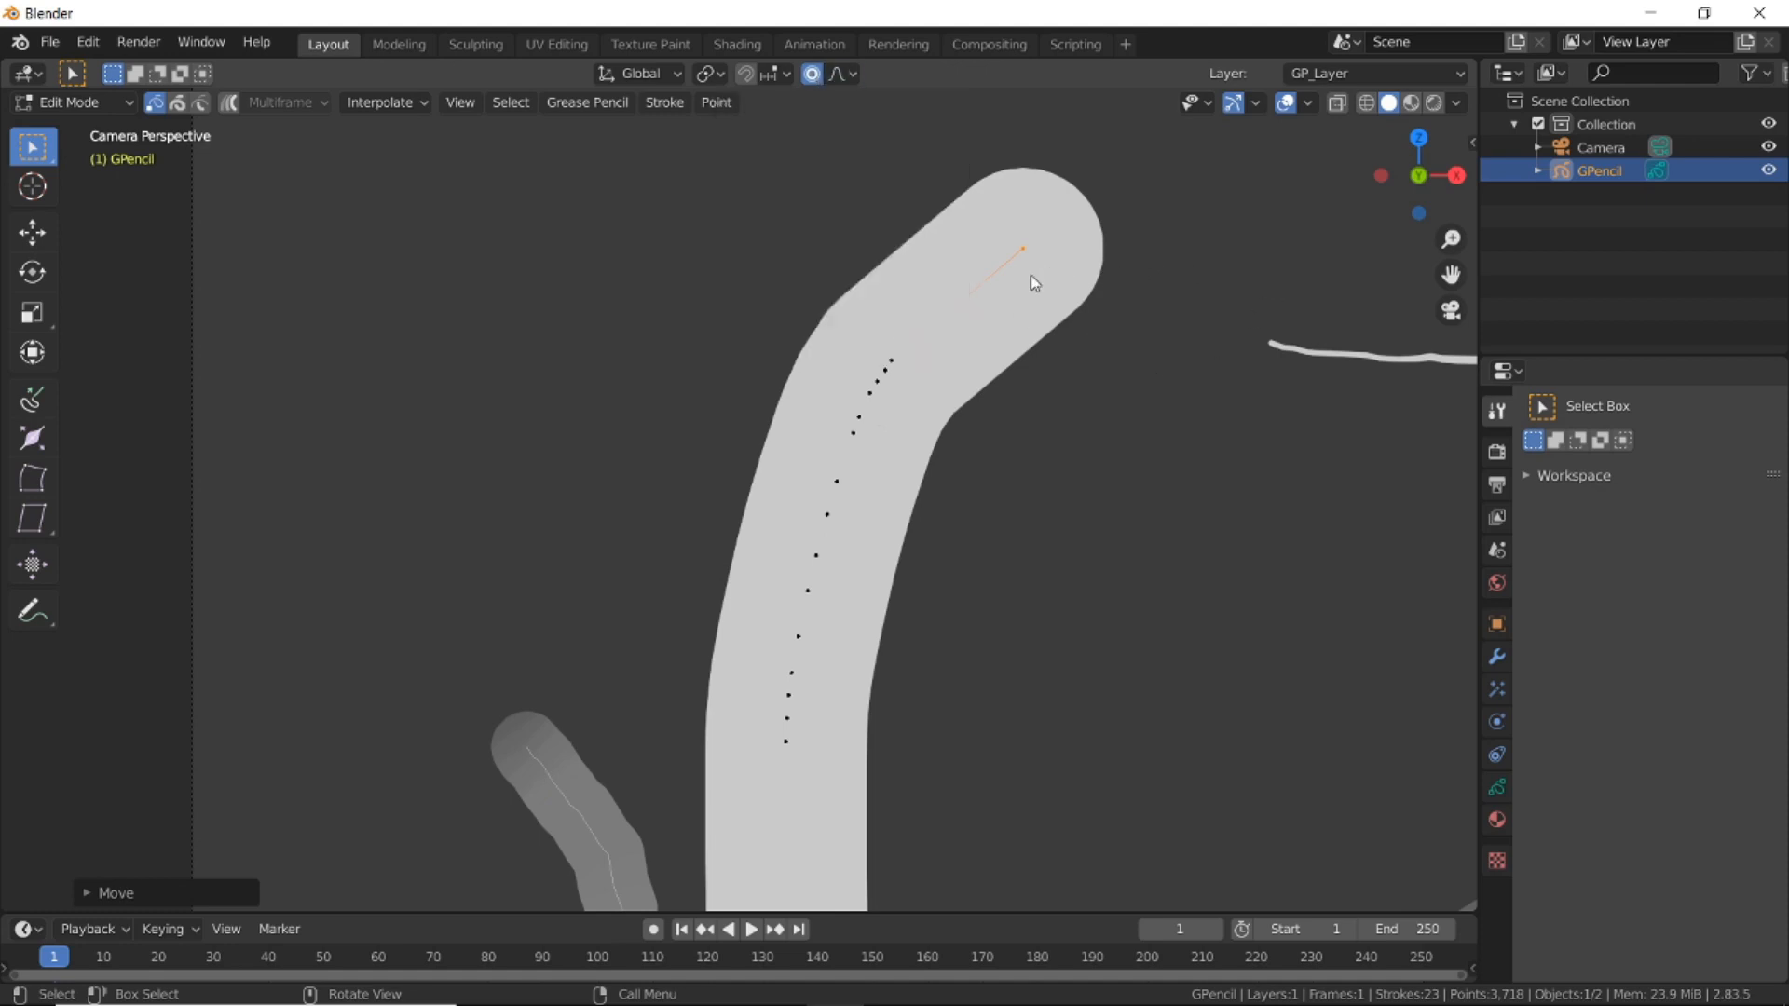
{"action": "key", "text": "g"}
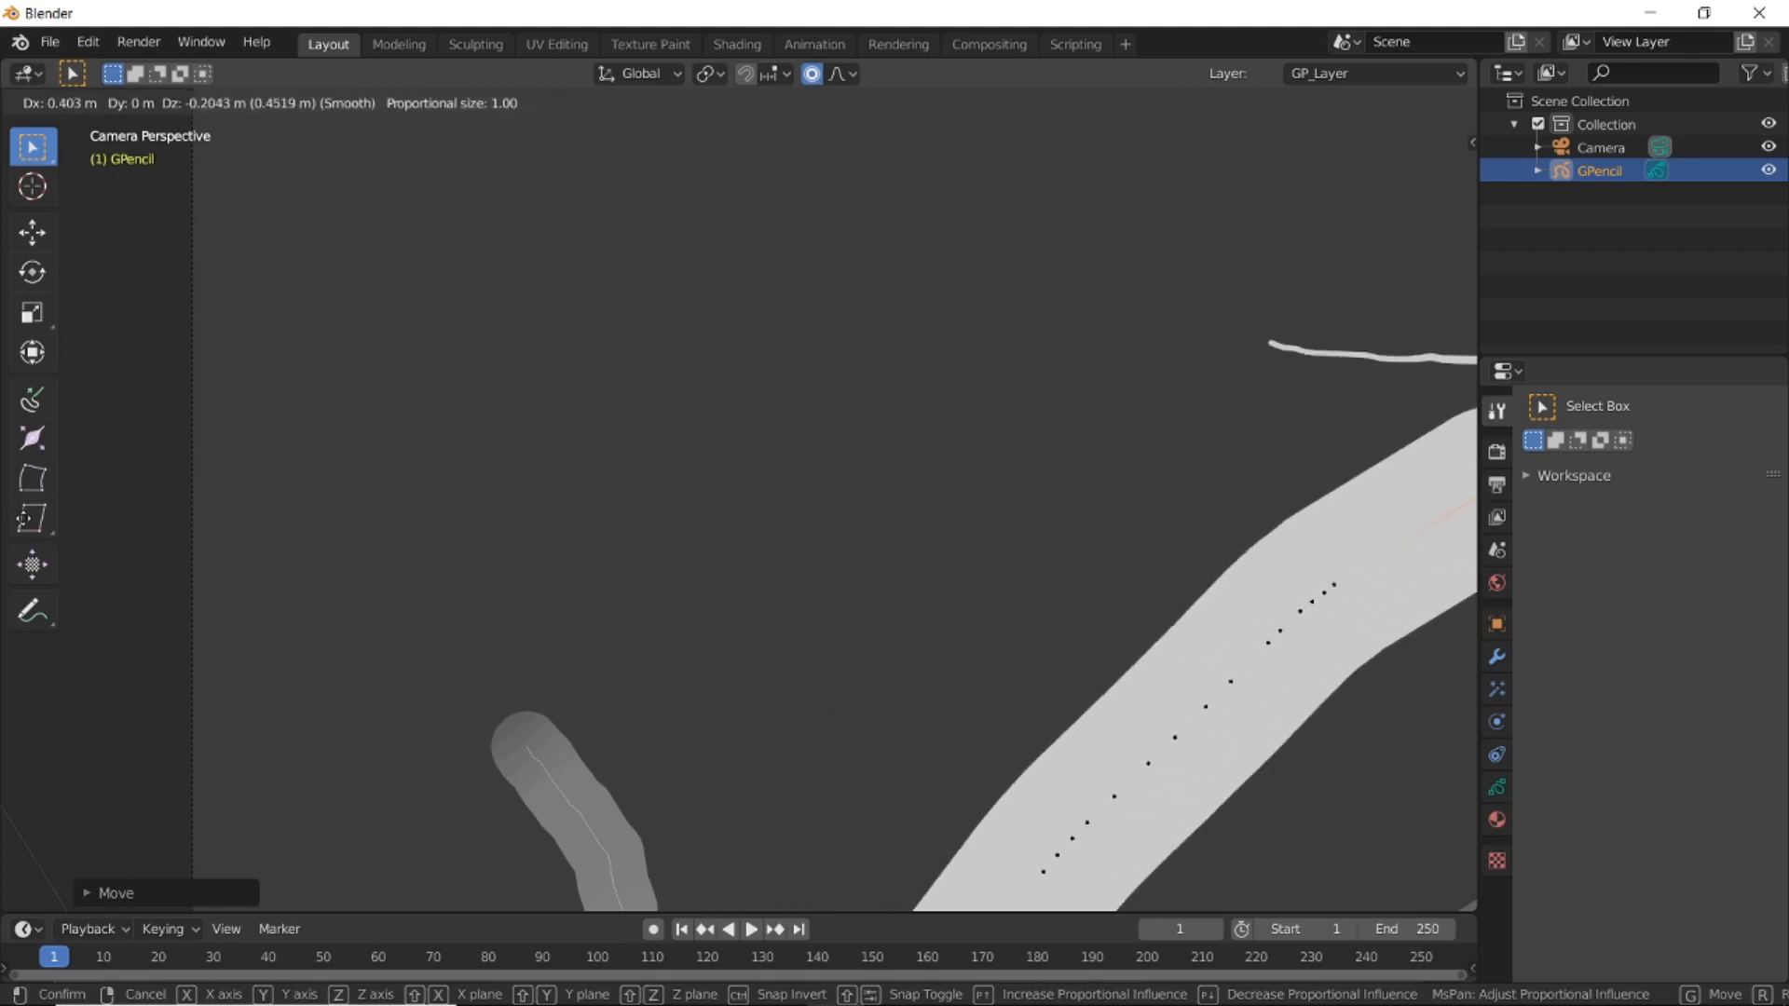
{"action": "left_click", "coordinate": [23, 518]}
{"action": "scroll", "coordinate": [423, 791], "scroll_direction": "down", "scroll_amount": 9}
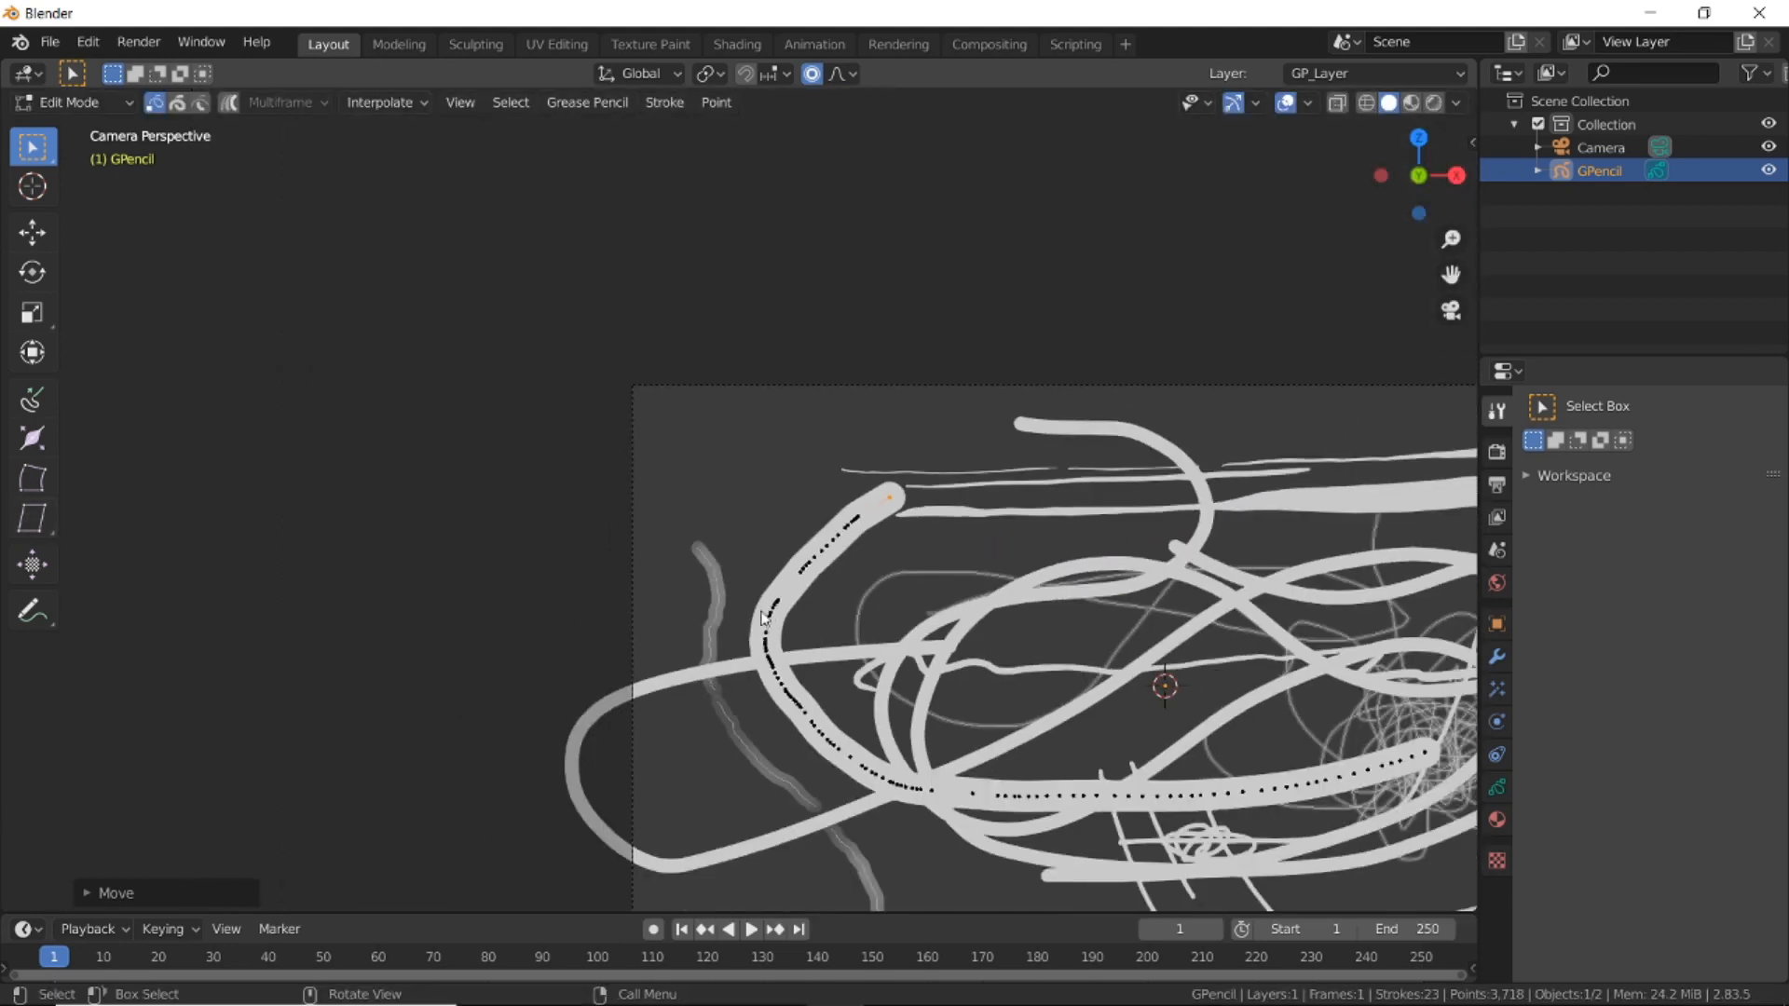
Move a point at the thick curve's bend up and to the left with Proportional Editing so the neighbouring points follow.
{"action": "key", "text": "g"}
{"action": "left_click", "coordinate": [749, 537]}
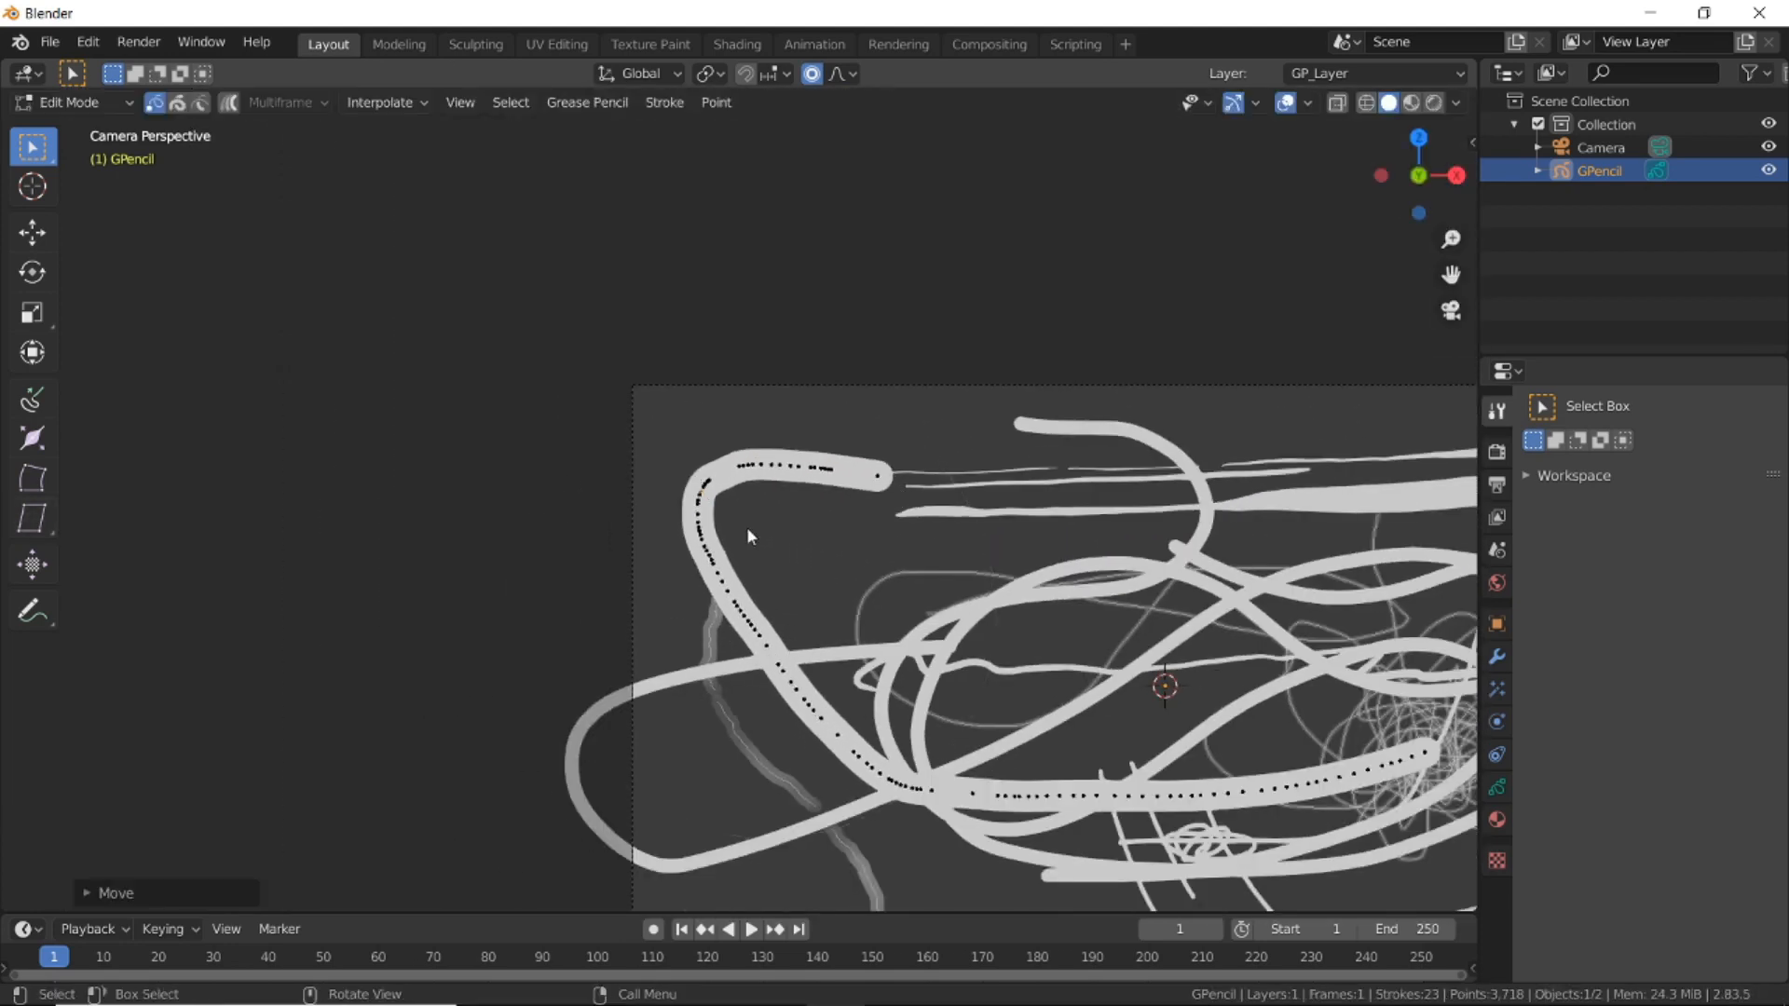
{"action": "scroll", "coordinate": [747, 531], "scroll_direction": "up", "scroll_amount": 10}
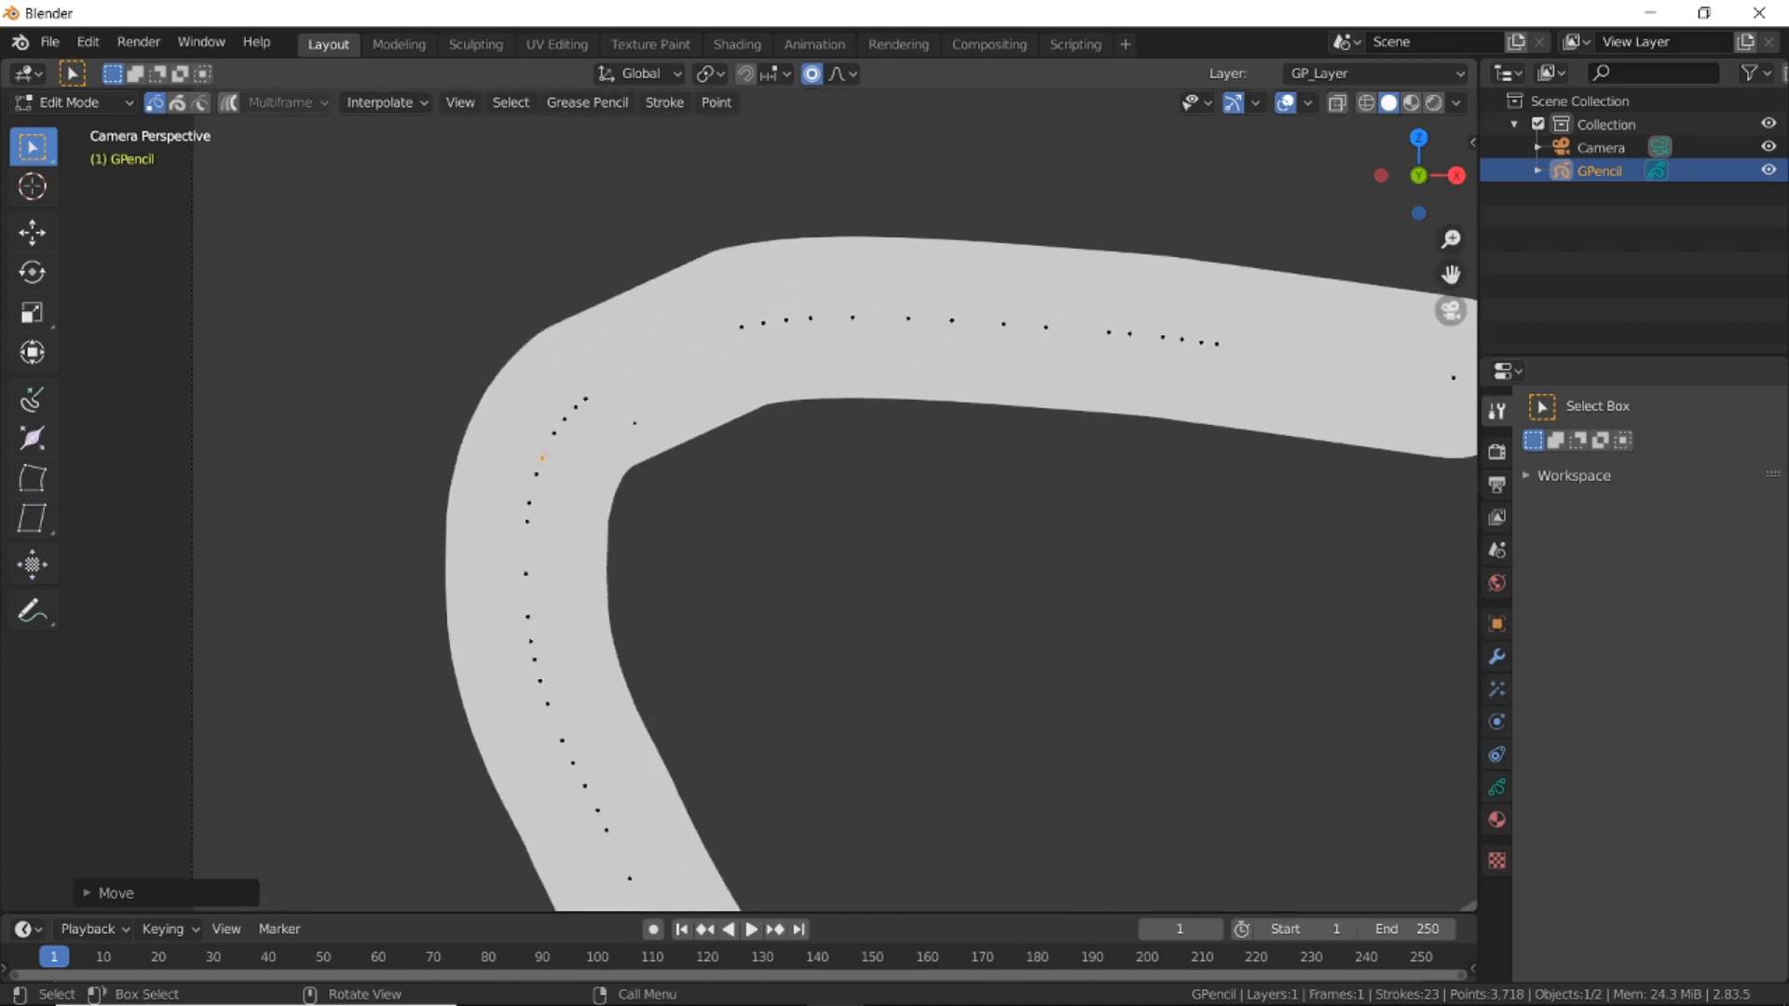
Return to Draw mode, activate the Erase tool and set its eraser mode to Stroke.
{"action": "key", "text": "Tab"}
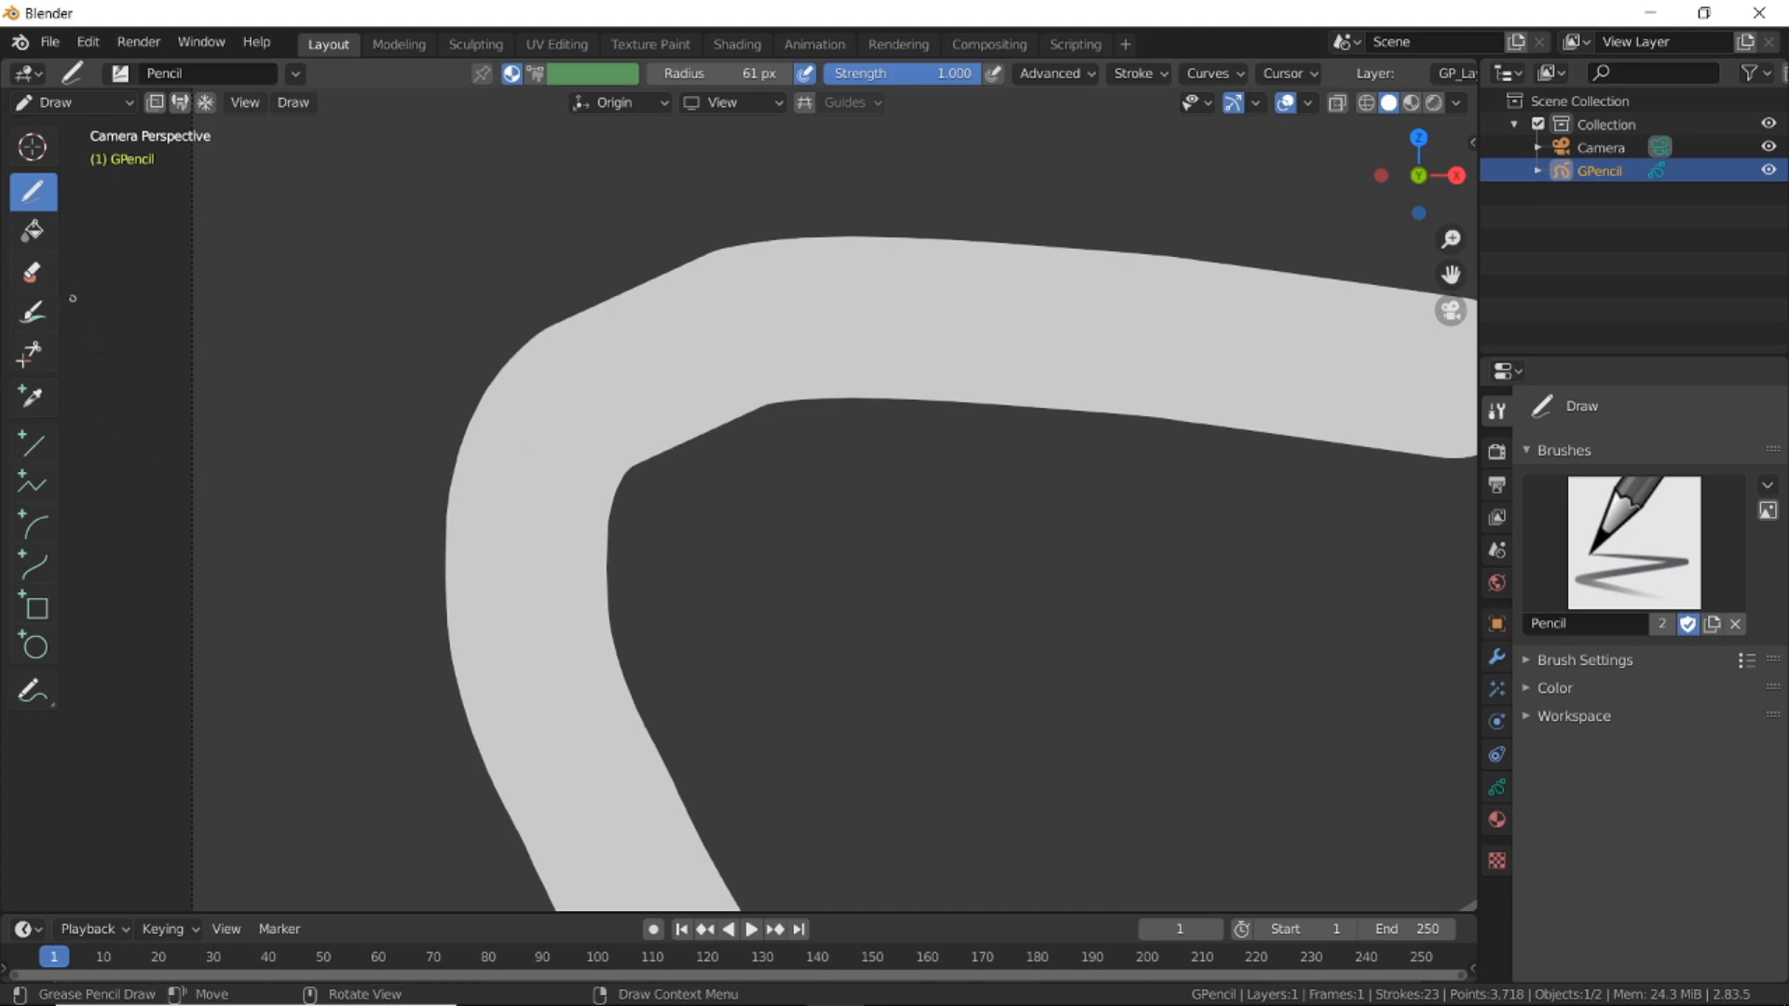
{"action": "left_click", "coordinate": [32, 272]}
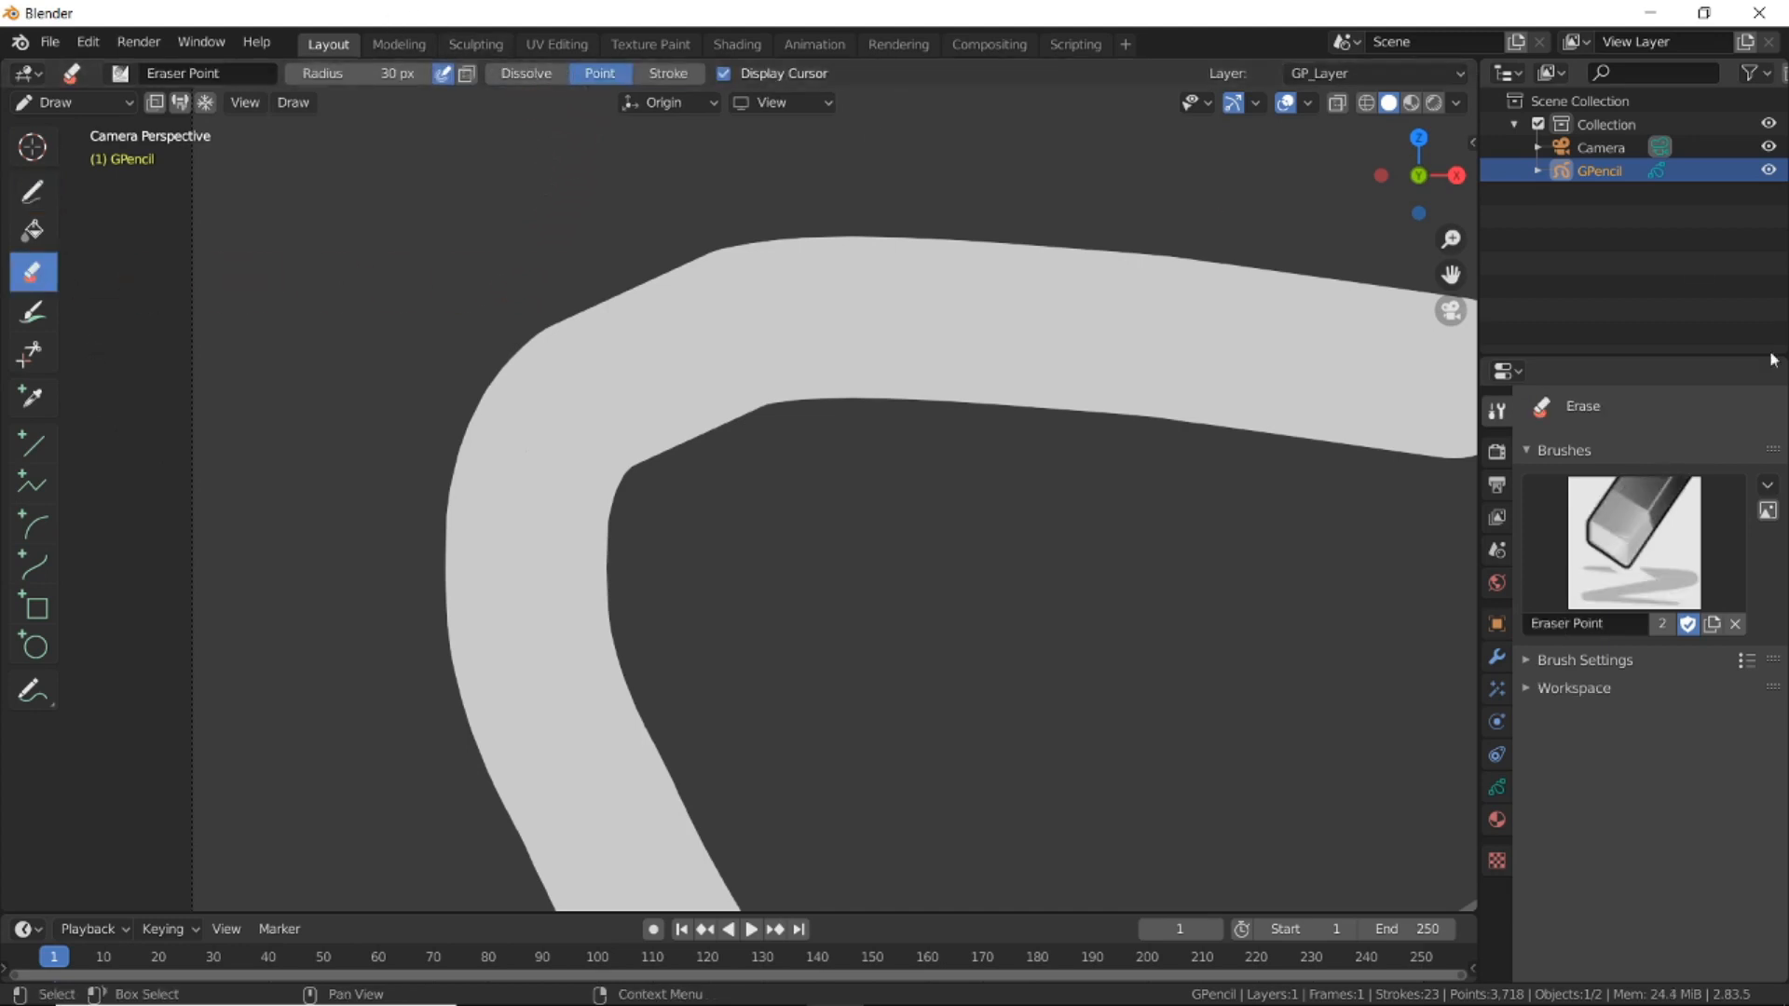
{"action": "left_click", "coordinate": [1584, 662]}
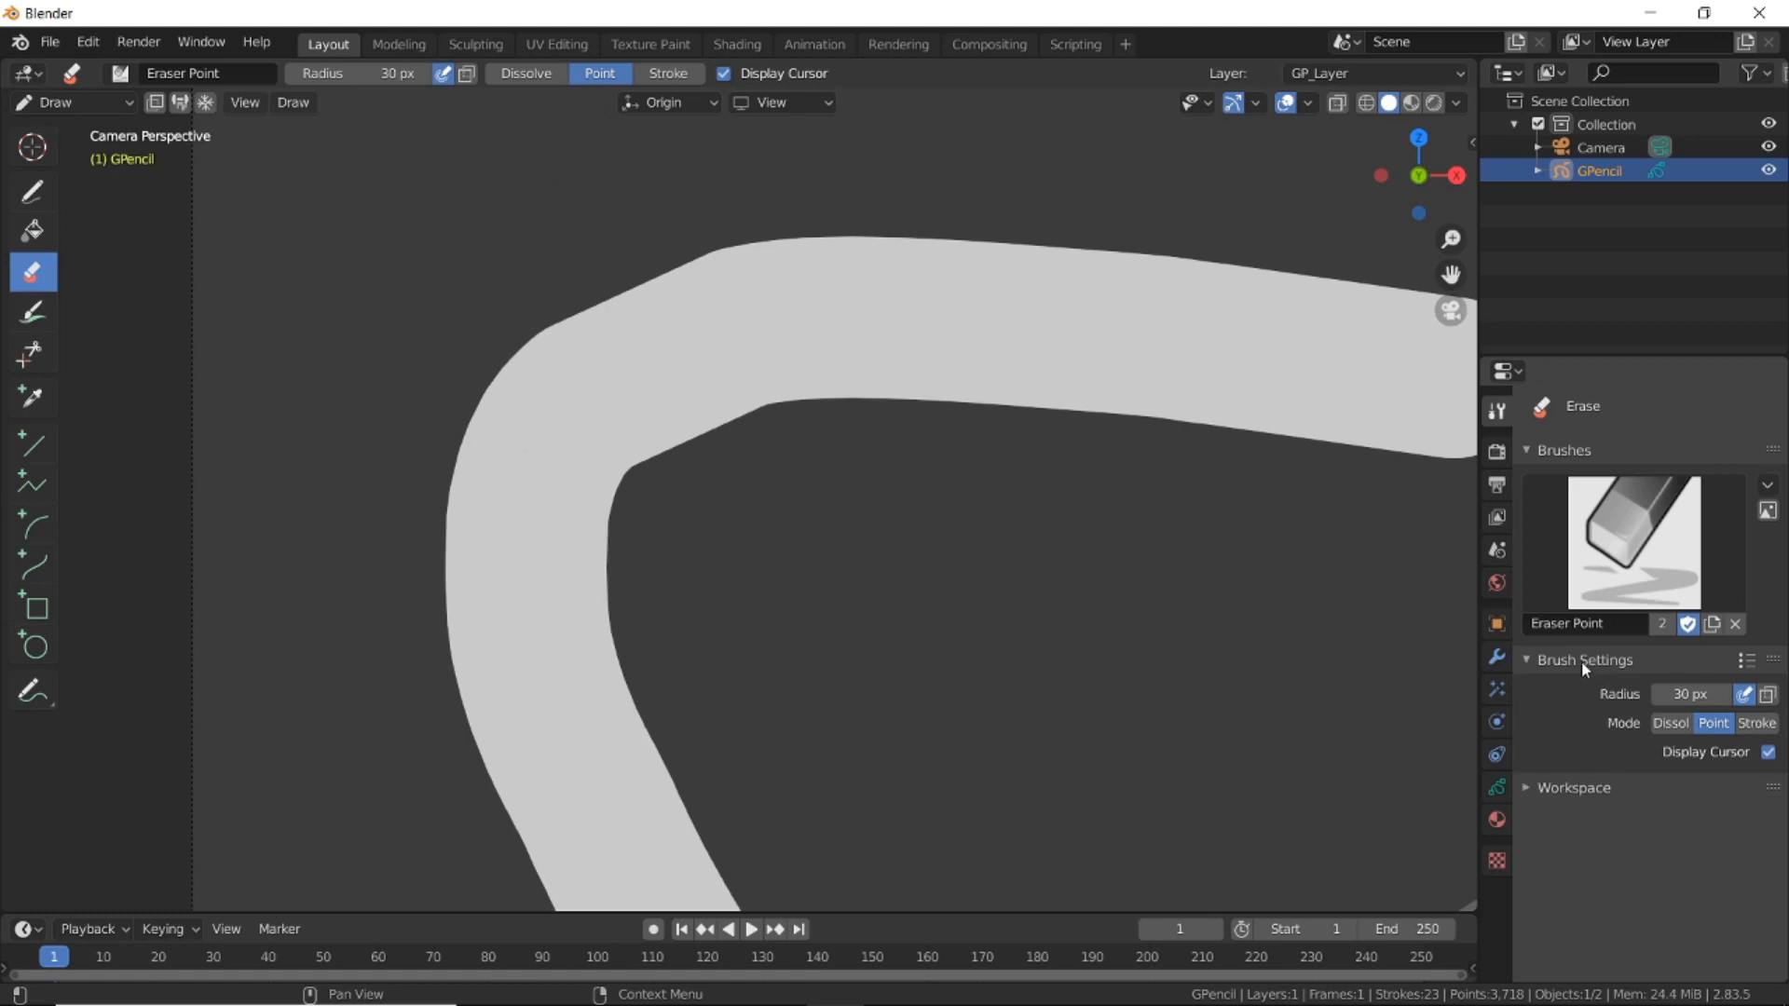
{"action": "left_click", "coordinate": [1584, 659]}
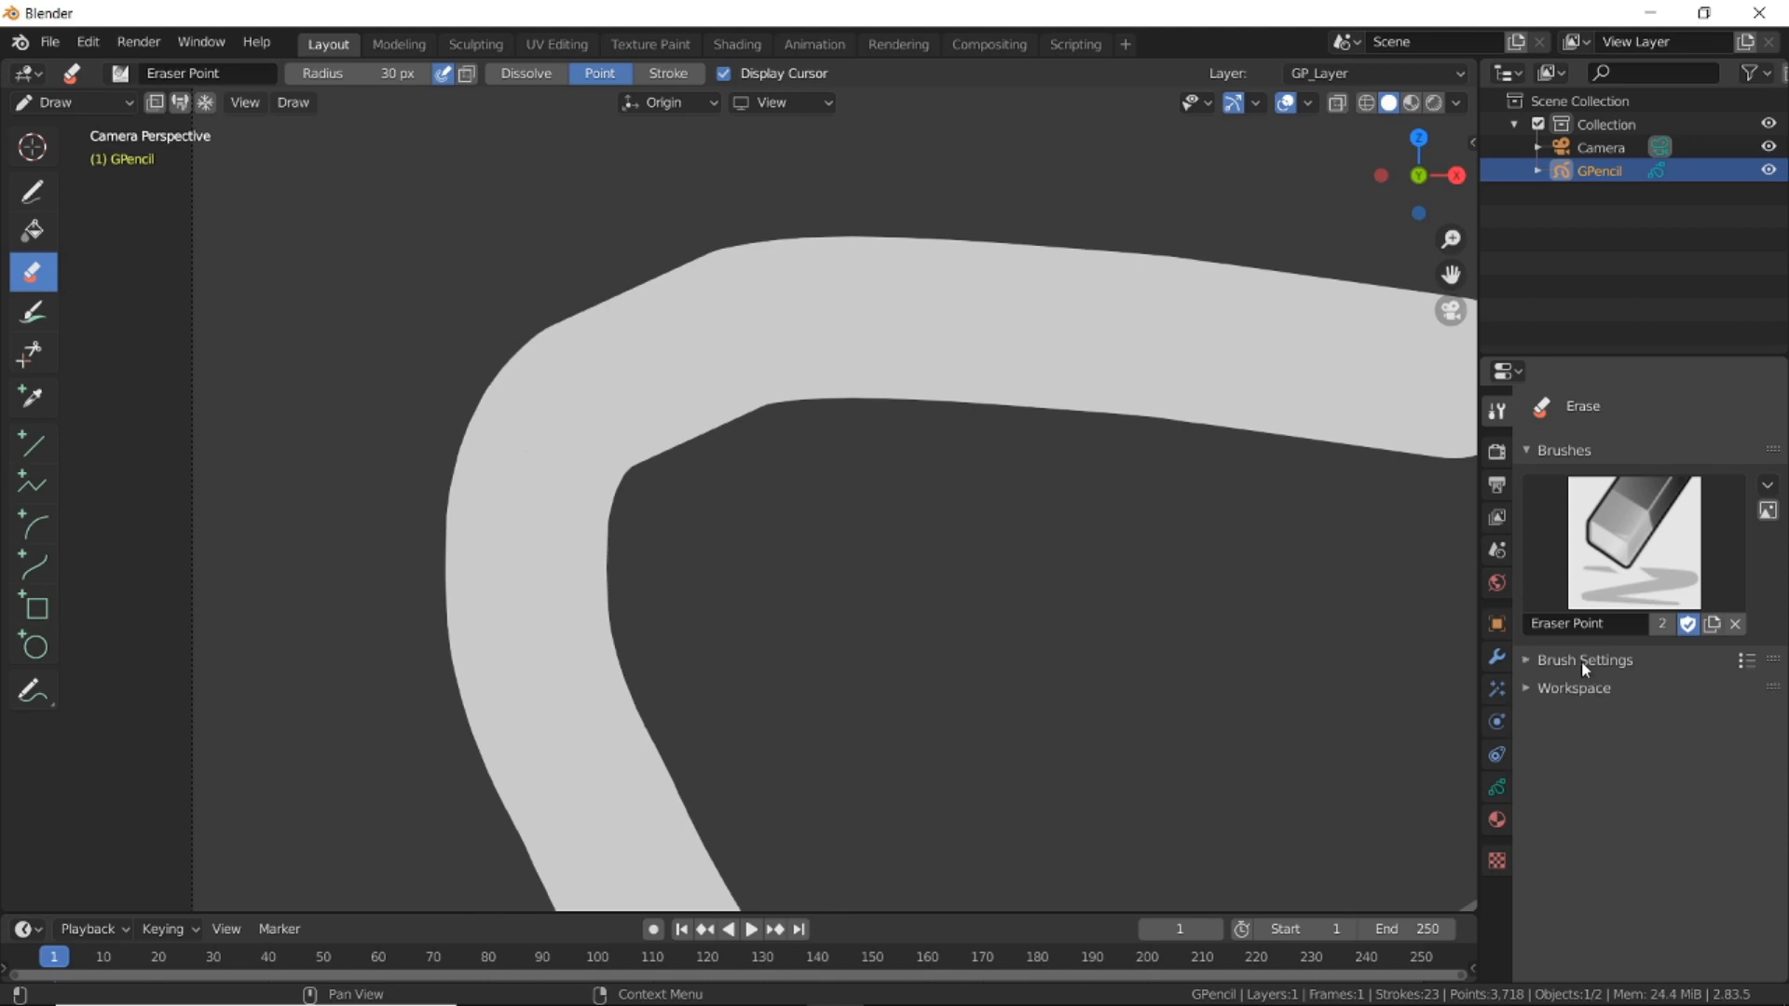
{"action": "left_click", "coordinate": [669, 73]}
Erase the large looping stroke that extends past the camera frame's left edge as a whole.
{"action": "scroll", "coordinate": [739, 288], "scroll_direction": "down", "scroll_amount": 6}
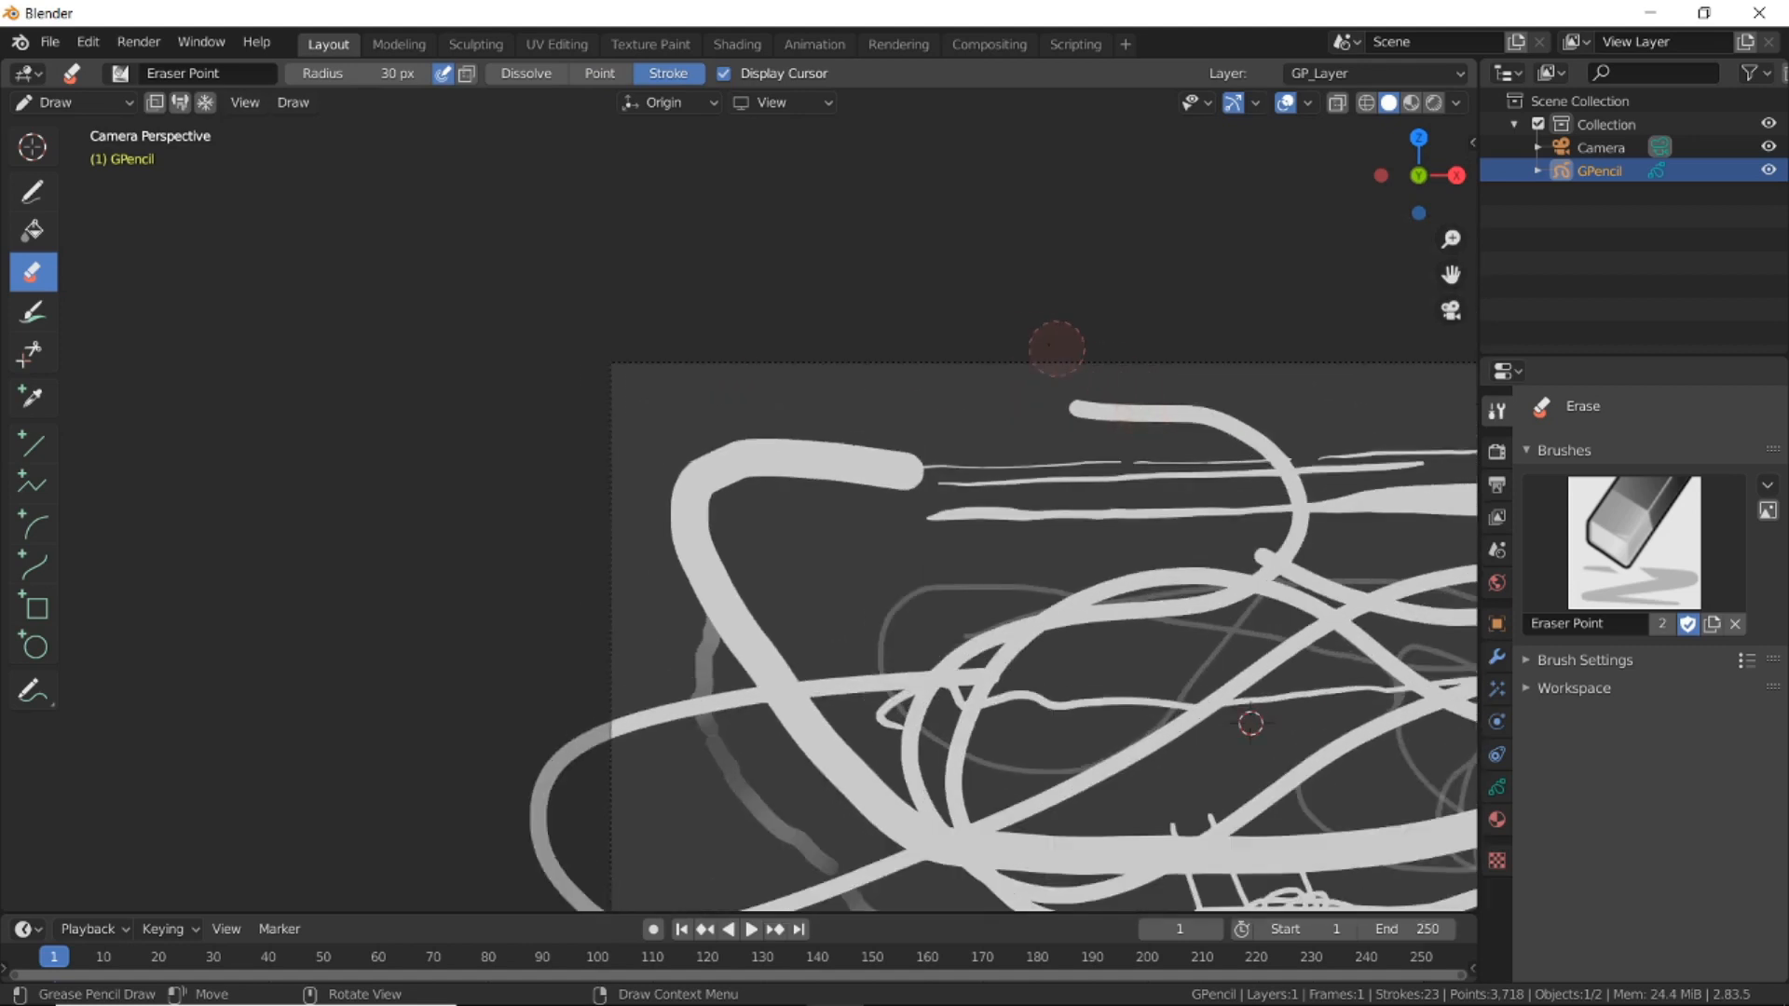
{"action": "scroll", "coordinate": [1057, 349], "scroll_direction": "down", "scroll_amount": 2}
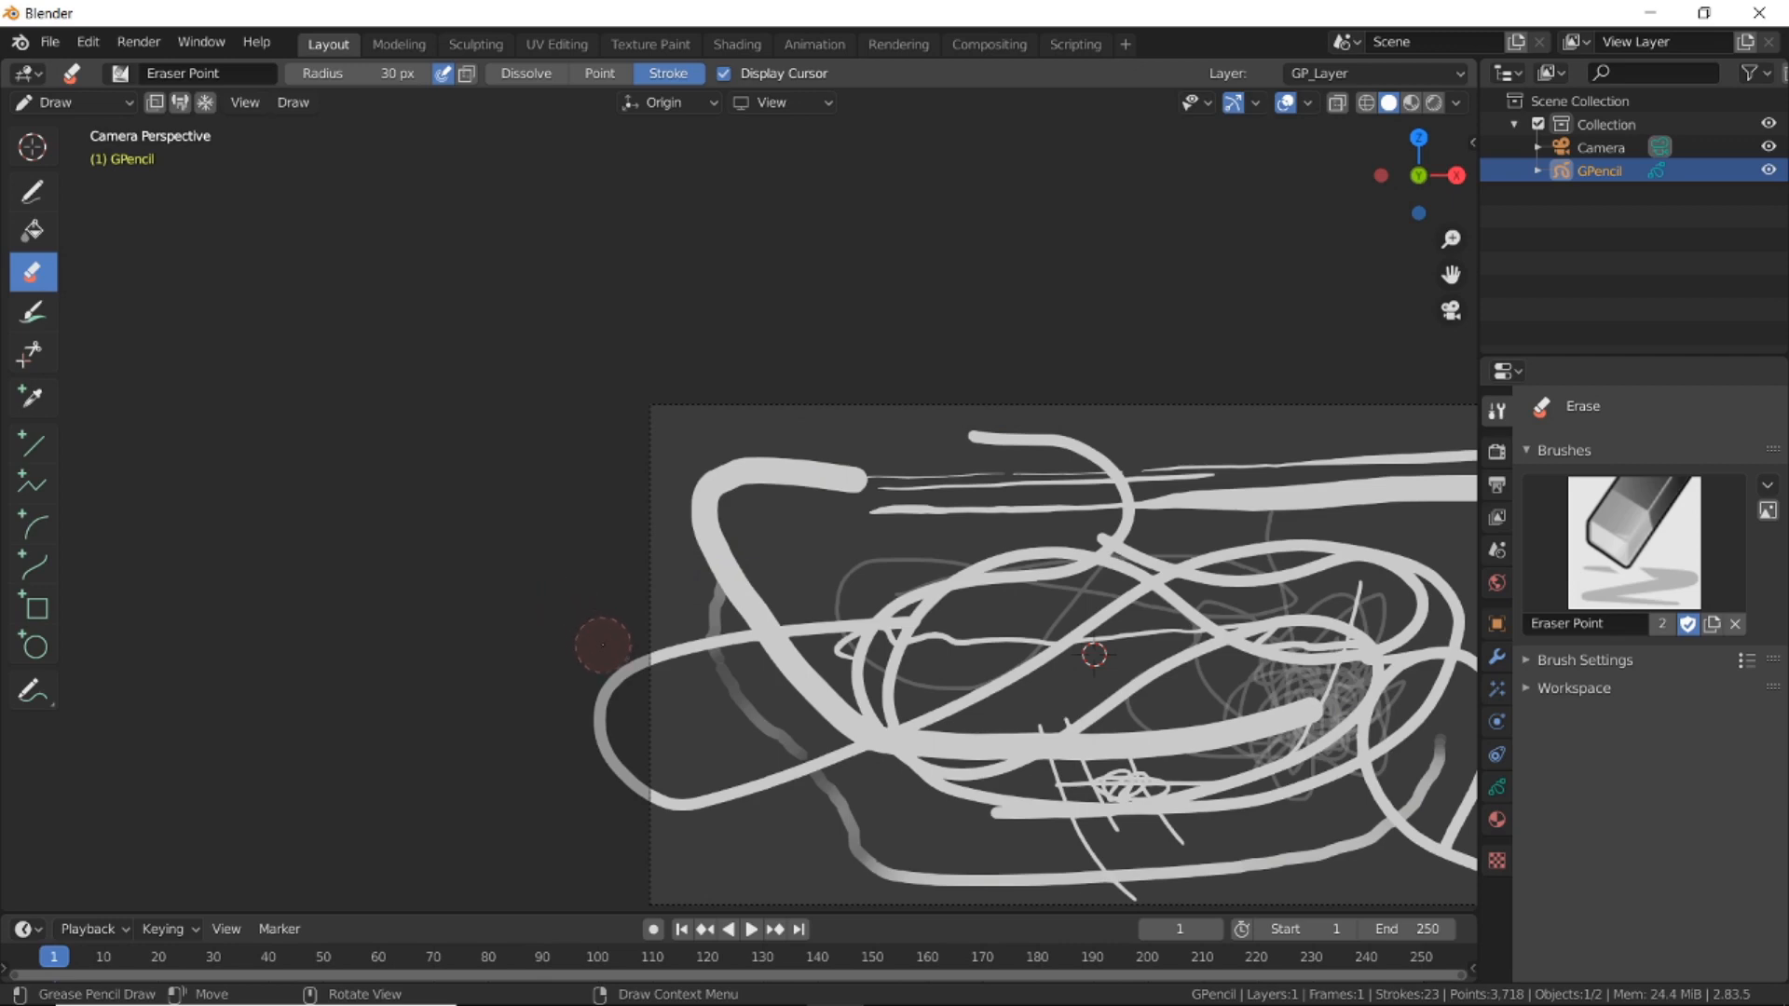
{"action": "left_click_drag", "start_coordinate": [602, 645], "coordinate": [619, 659]}
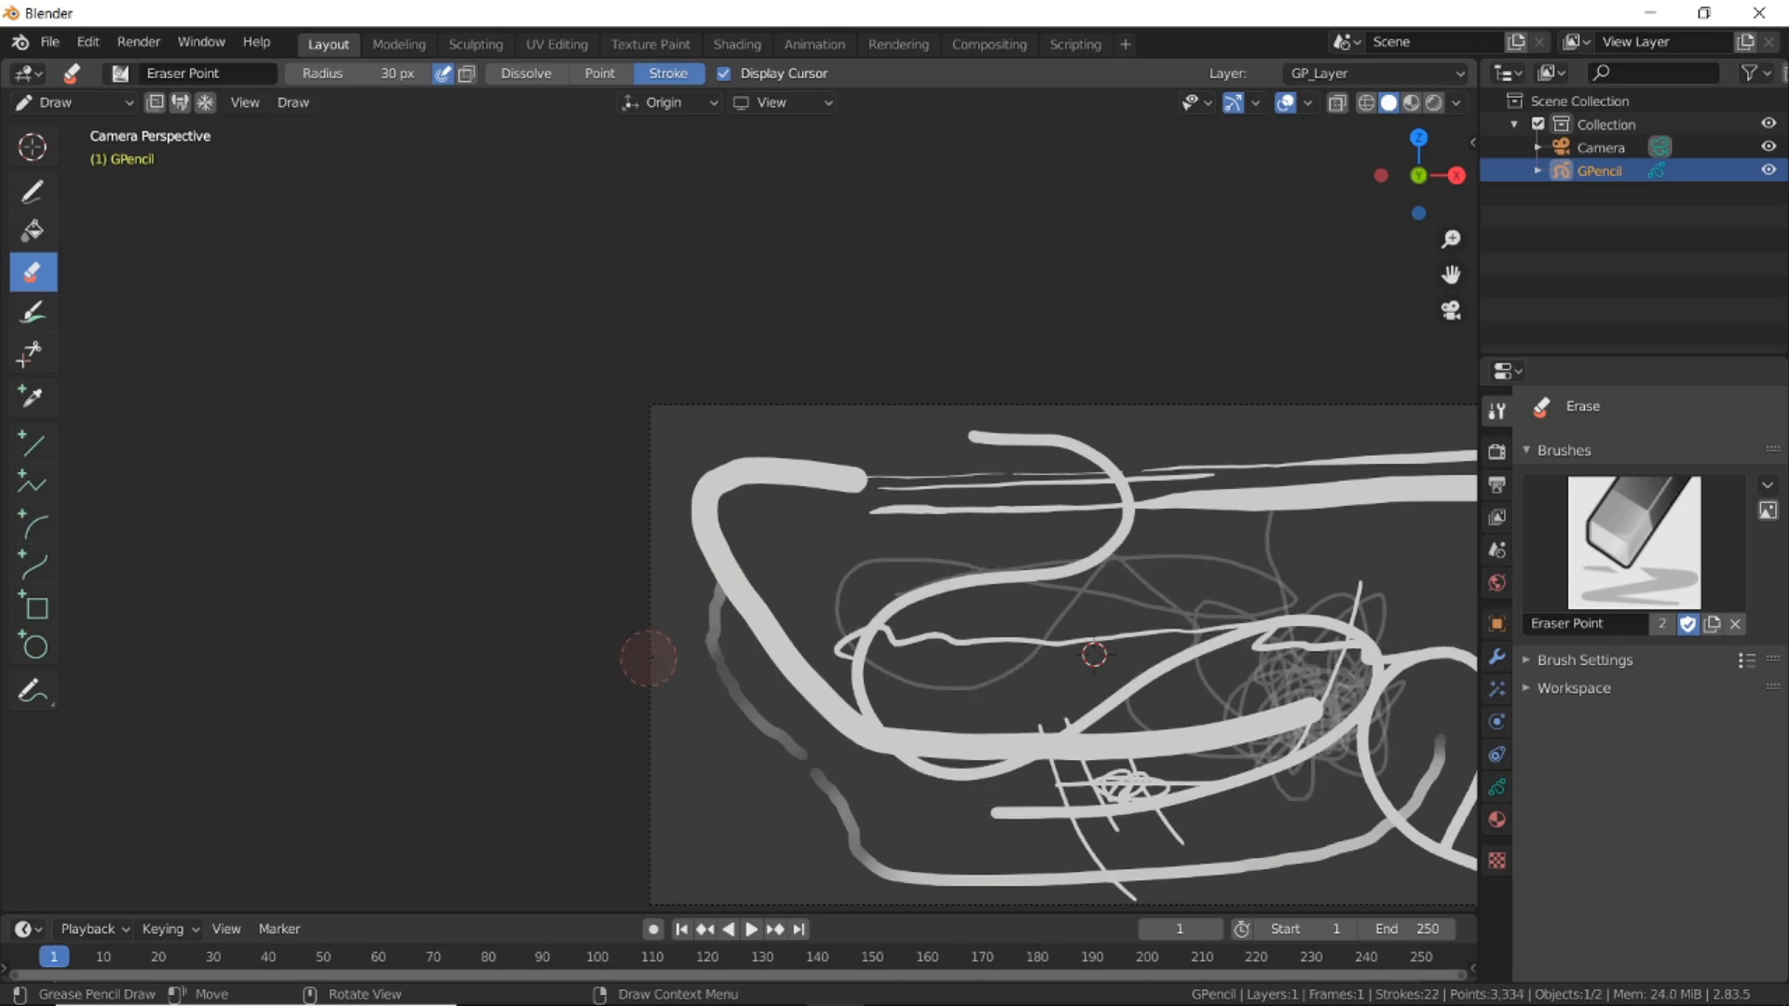
Erase the faint thin loops and the dense scribble in the middle of the camera frame as whole strokes.
{"action": "scroll", "coordinate": [648, 659], "scroll_direction": "down", "scroll_amount": 4}
{"action": "scroll", "coordinate": [1463, 634], "scroll_direction": "up", "scroll_amount": 4}
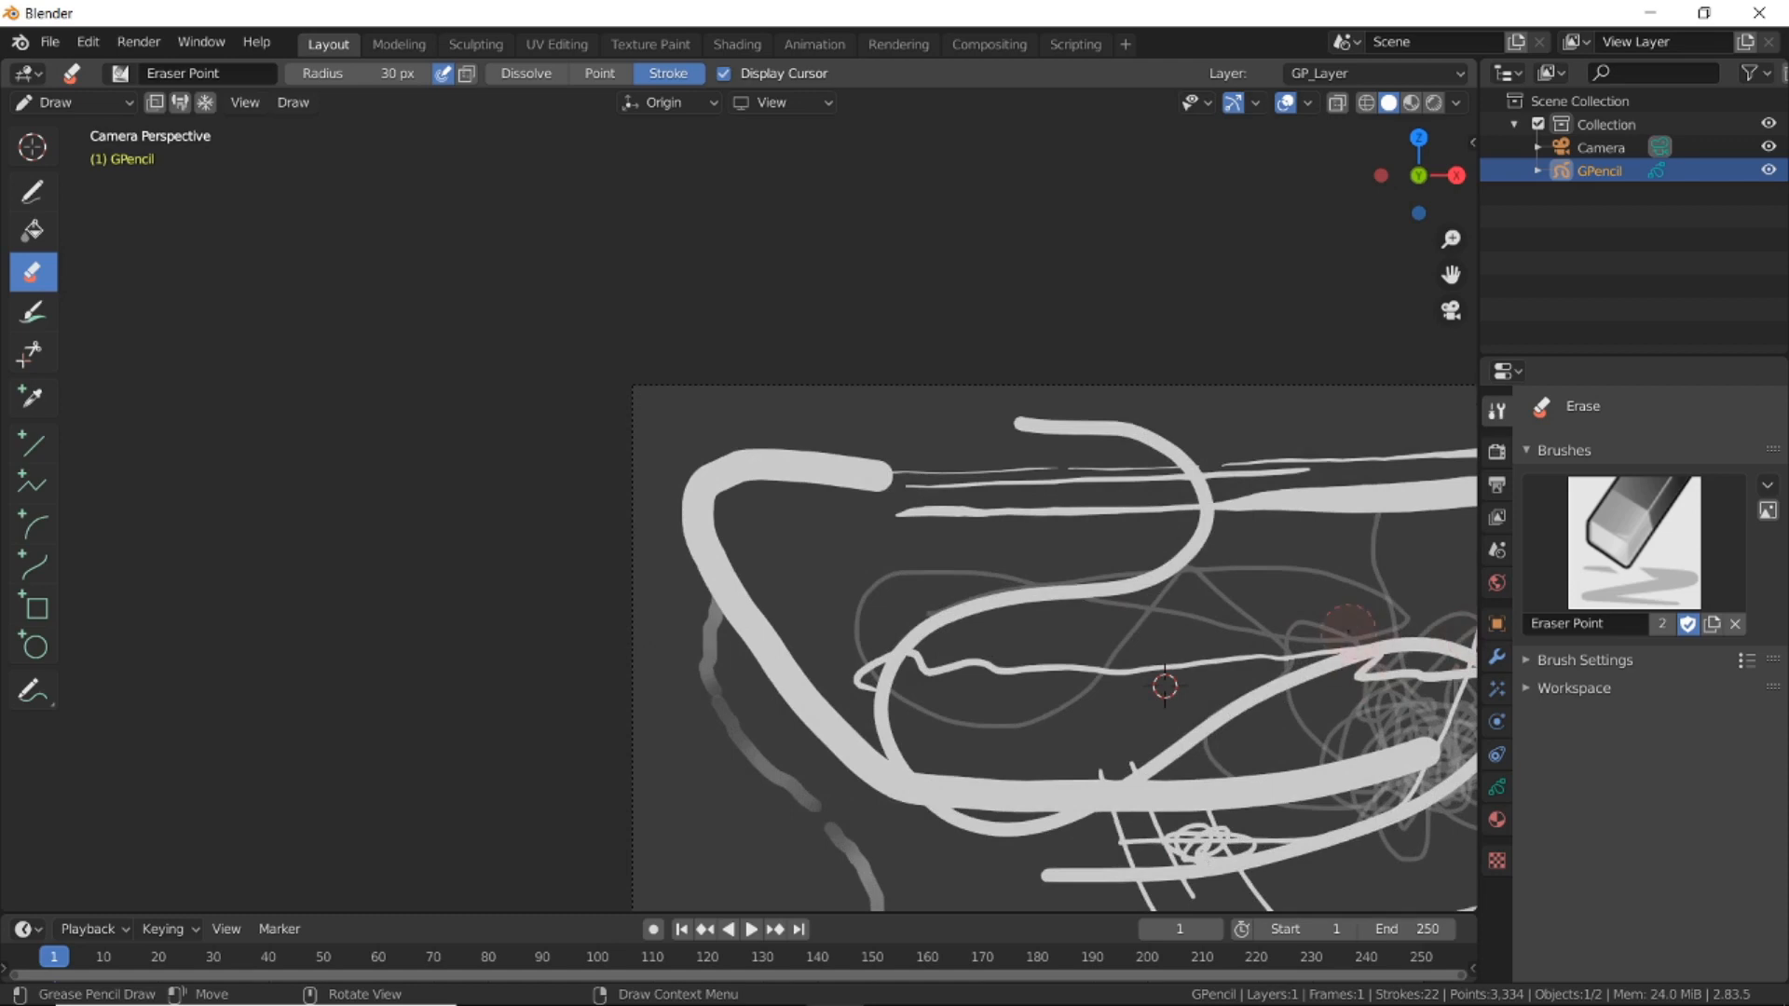
{"action": "middle_click_drag", "start_coordinate": [1349, 630], "coordinate": [847, 479], "text": "shift"}
{"action": "scroll", "coordinate": [1198, 550], "scroll_direction": "up", "scroll_amount": 2}
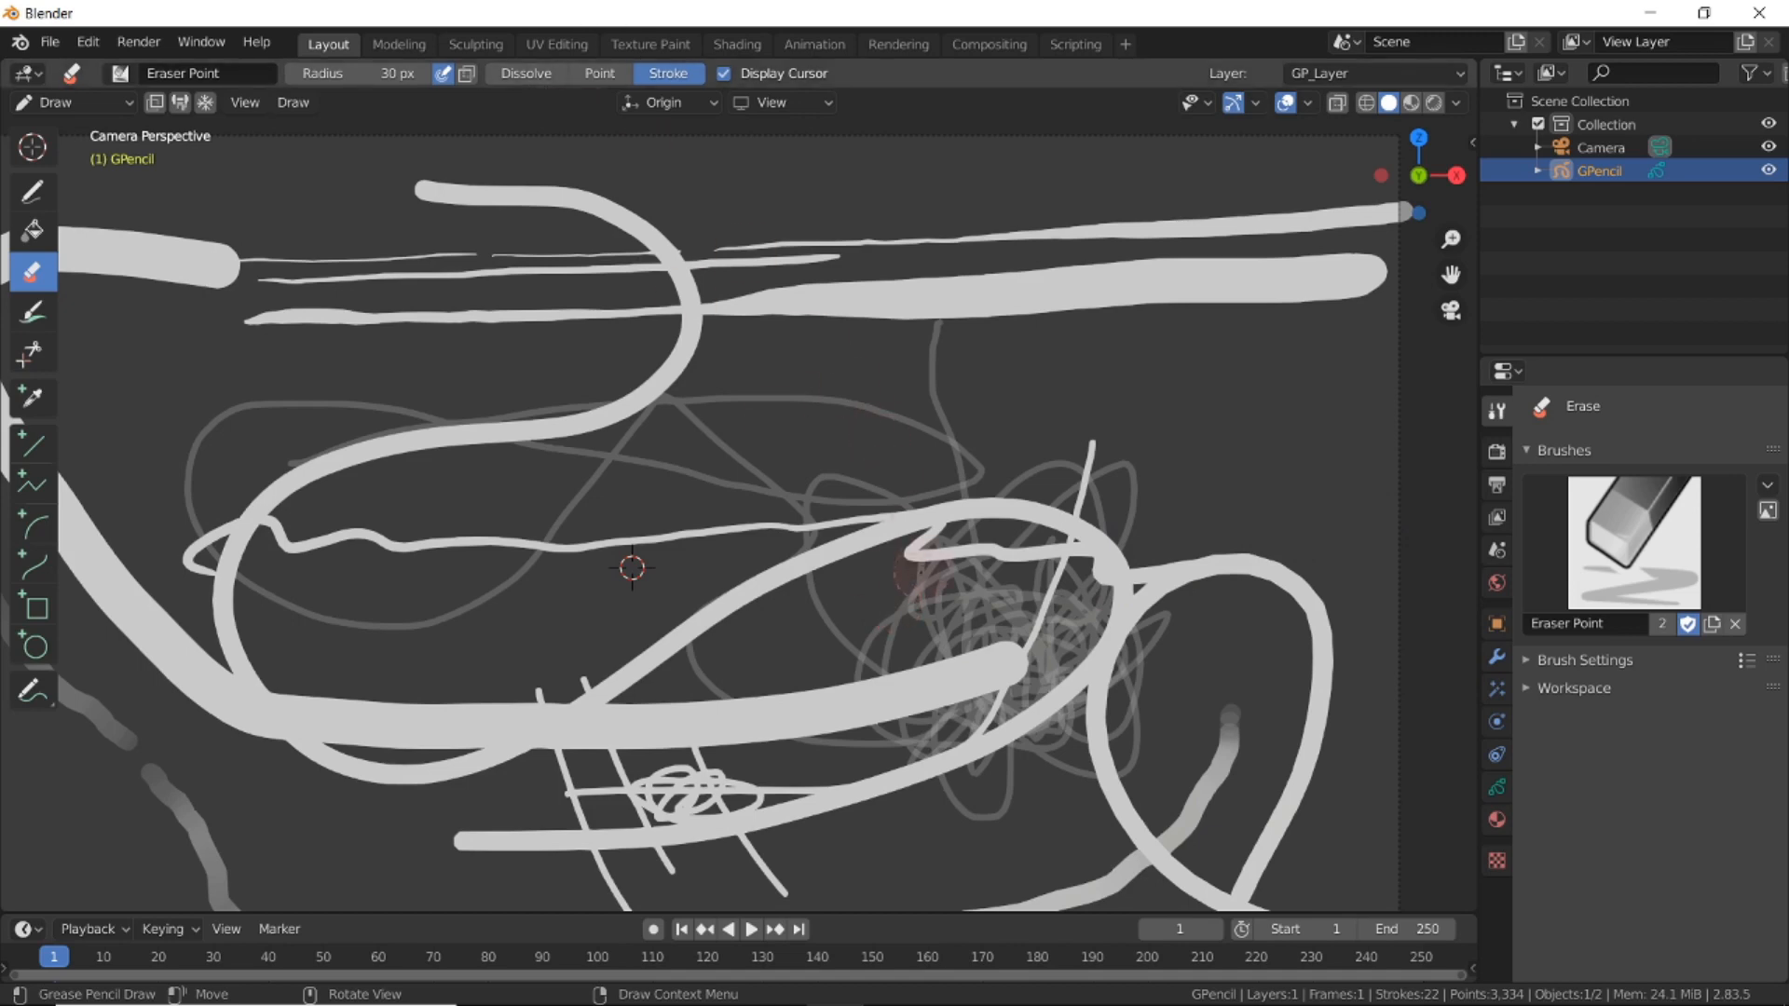
{"action": "mouse_move", "coordinate": [876, 622]}
{"action": "left_mouse_down"}
{"action": "mouse_move", "coordinate": [862, 608]}
{"action": "mouse_move", "coordinate": [941, 615]}
{"action": "left_mouse_up"}
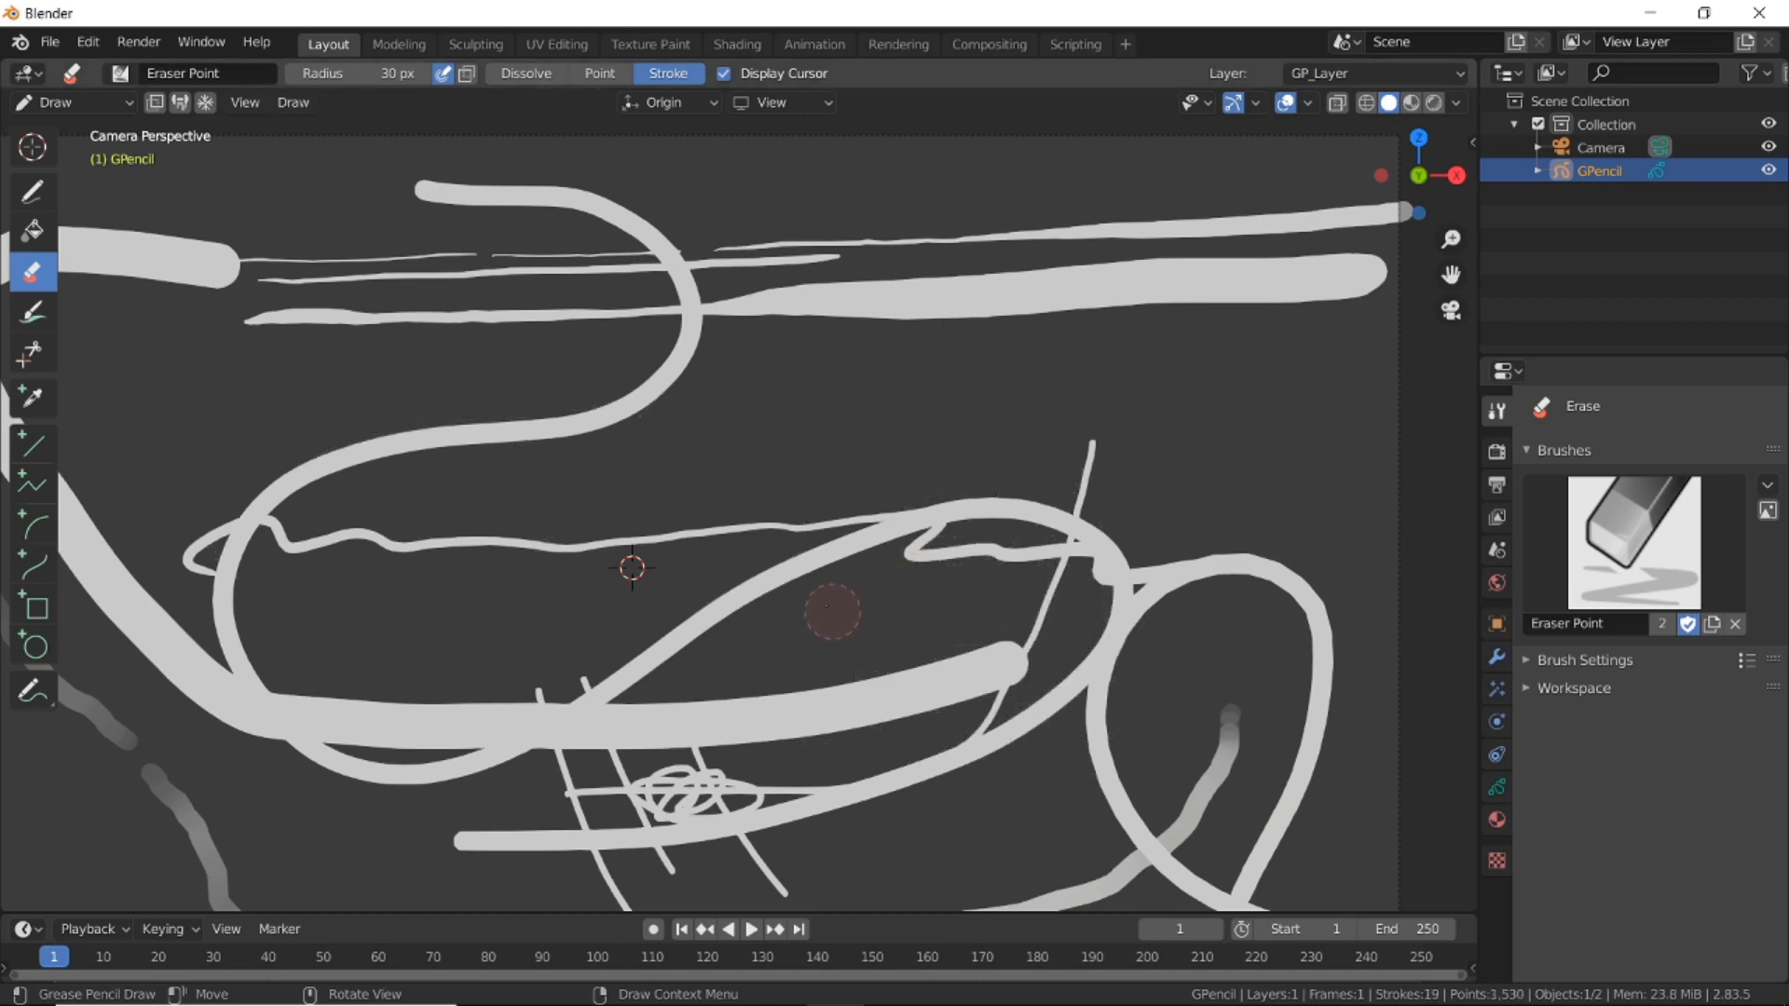
Set the eraser mode to Point and erase the middle section of the thick horizontal stroke near the frame's top.
{"action": "scroll", "coordinate": [823, 593], "scroll_direction": "down", "scroll_amount": 2}
{"action": "left_click", "coordinate": [578, 70]}
{"action": "scroll", "coordinate": [436, 257], "scroll_direction": "up", "scroll_amount": 1}
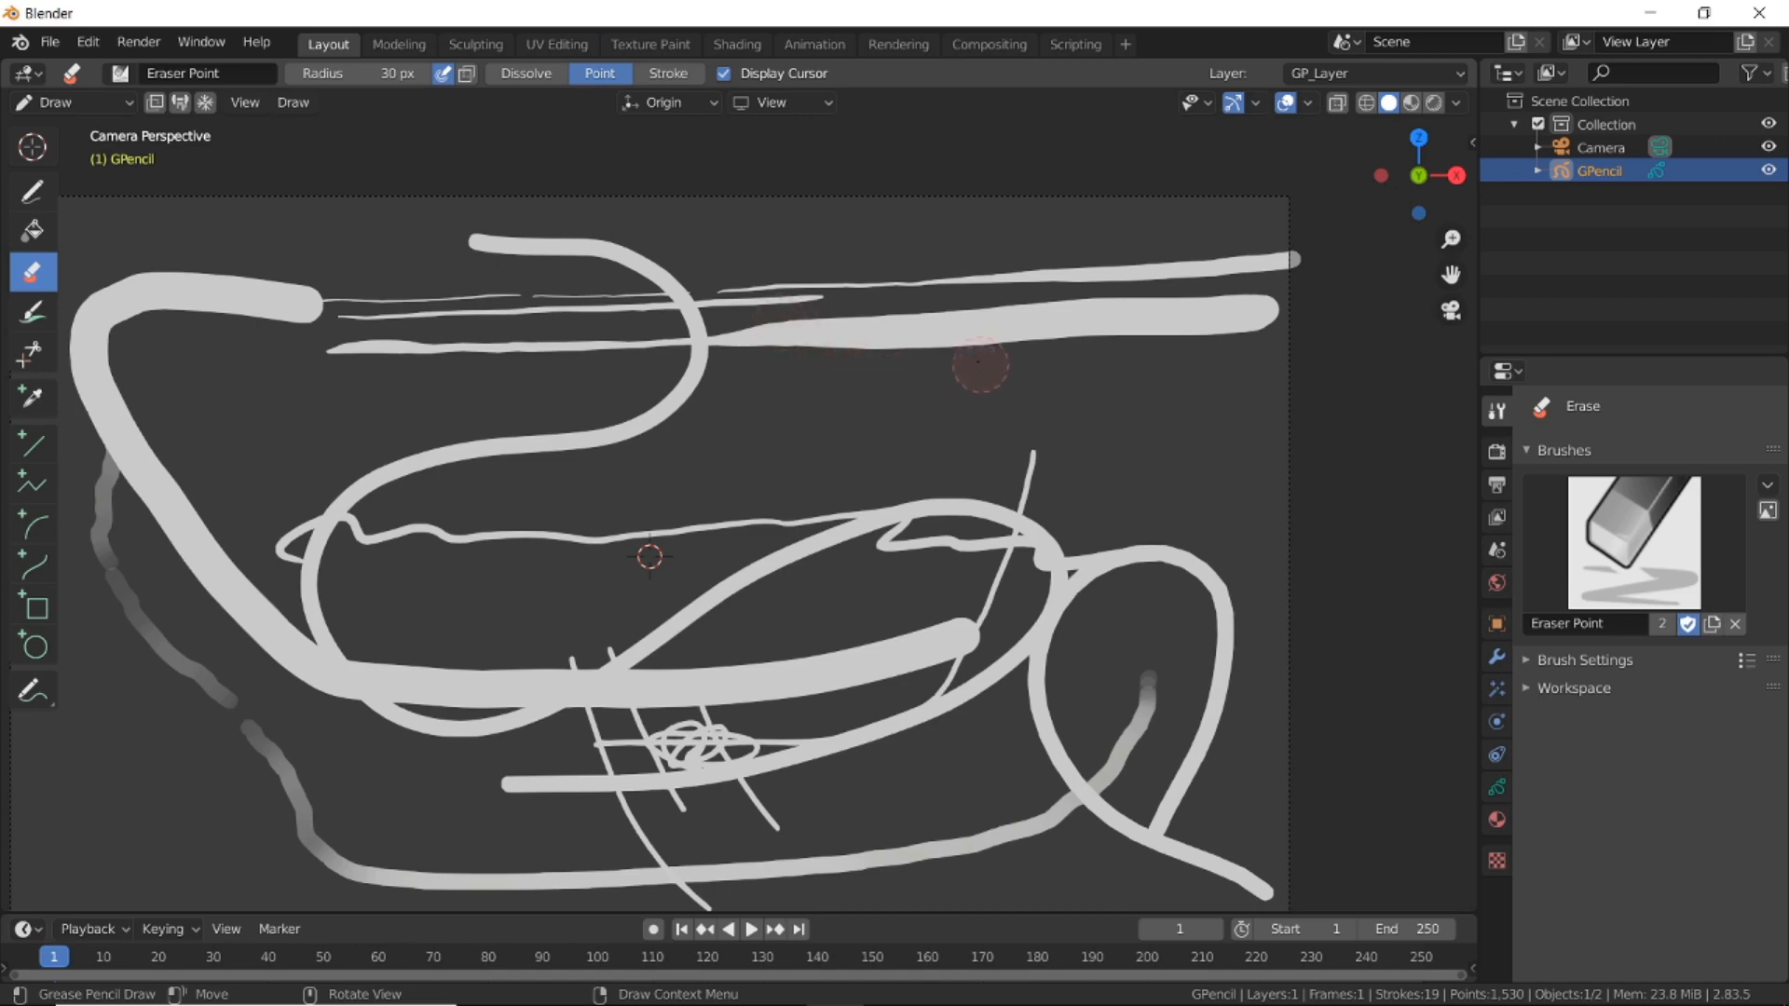
{"action": "mouse_move", "coordinate": [981, 363]}
{"action": "left_mouse_down"}
{"action": "mouse_move", "coordinate": [970, 336]}
{"action": "mouse_move", "coordinate": [908, 328]}
{"action": "left_mouse_up"}
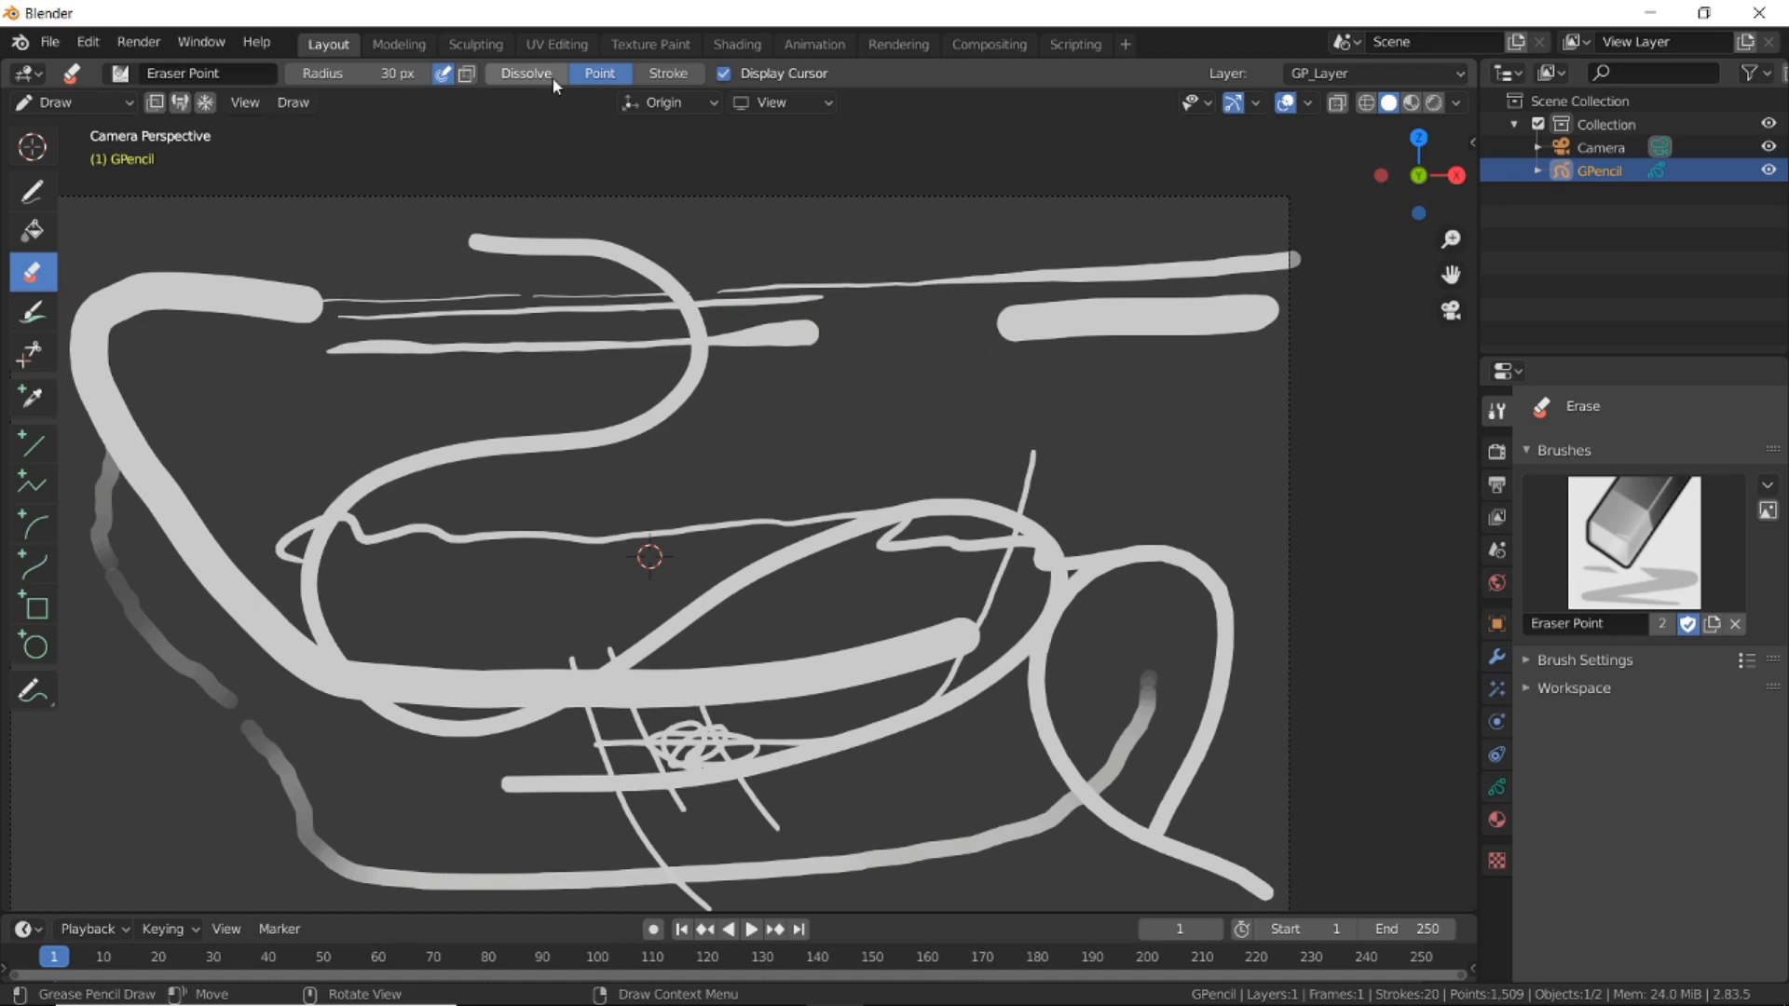
Set the eraser mode to Dissolve and fade the left end of the thick segment at the frame's upper right.
{"action": "left_click", "coordinate": [552, 80]}
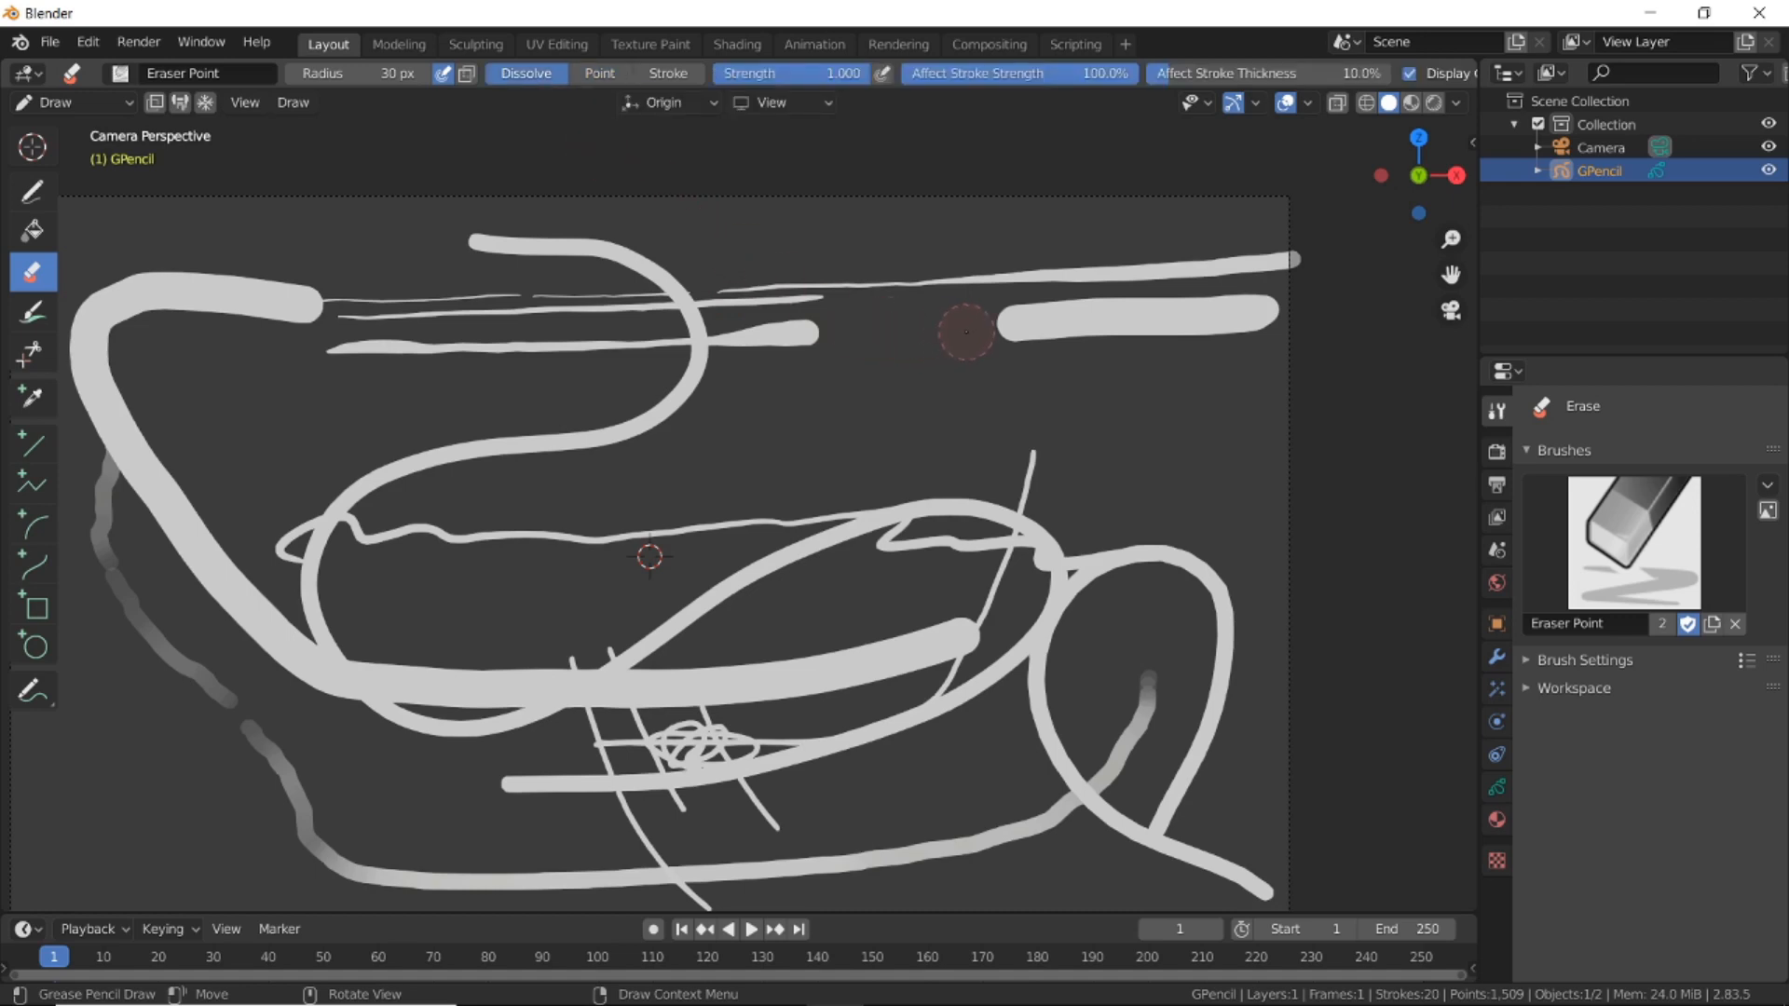
{"action": "left_click_drag", "start_coordinate": [978, 326], "coordinate": [1035, 329]}
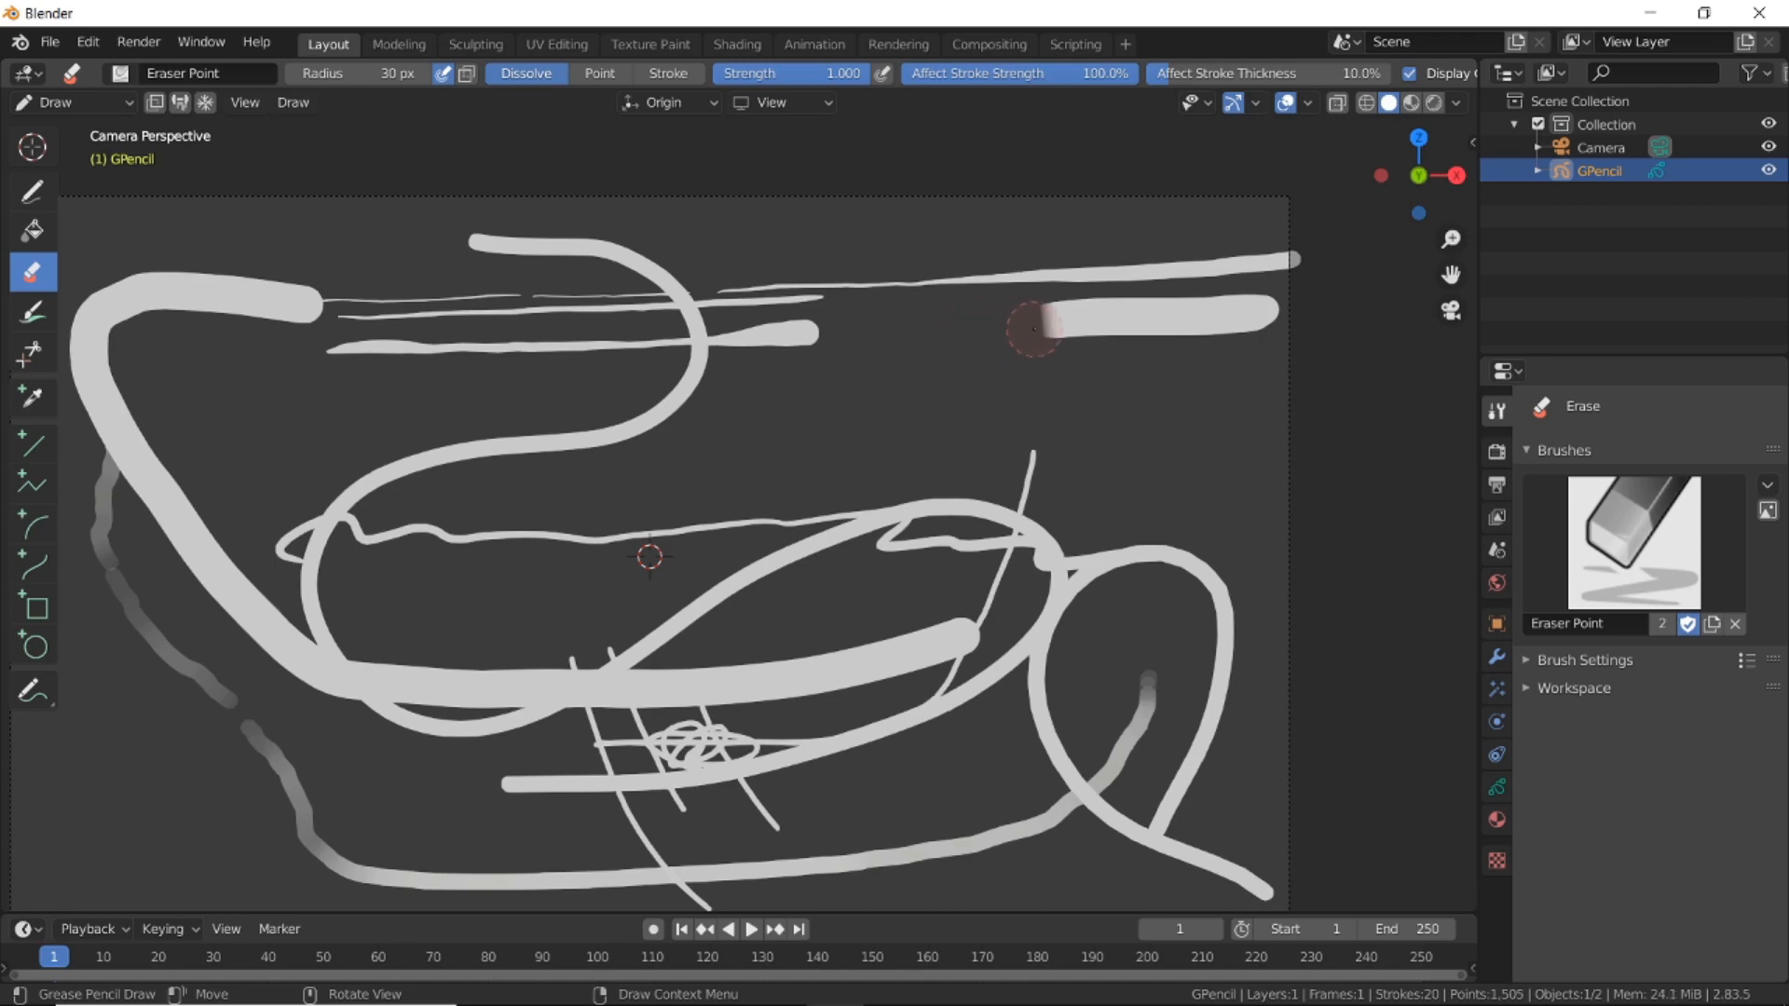
Lower Affect Stroke Strength to 65.8% and dissolve more of the upper-right thick segment's left end.
{"action": "scroll", "coordinate": [995, 364], "scroll_direction": "up", "scroll_amount": 2}
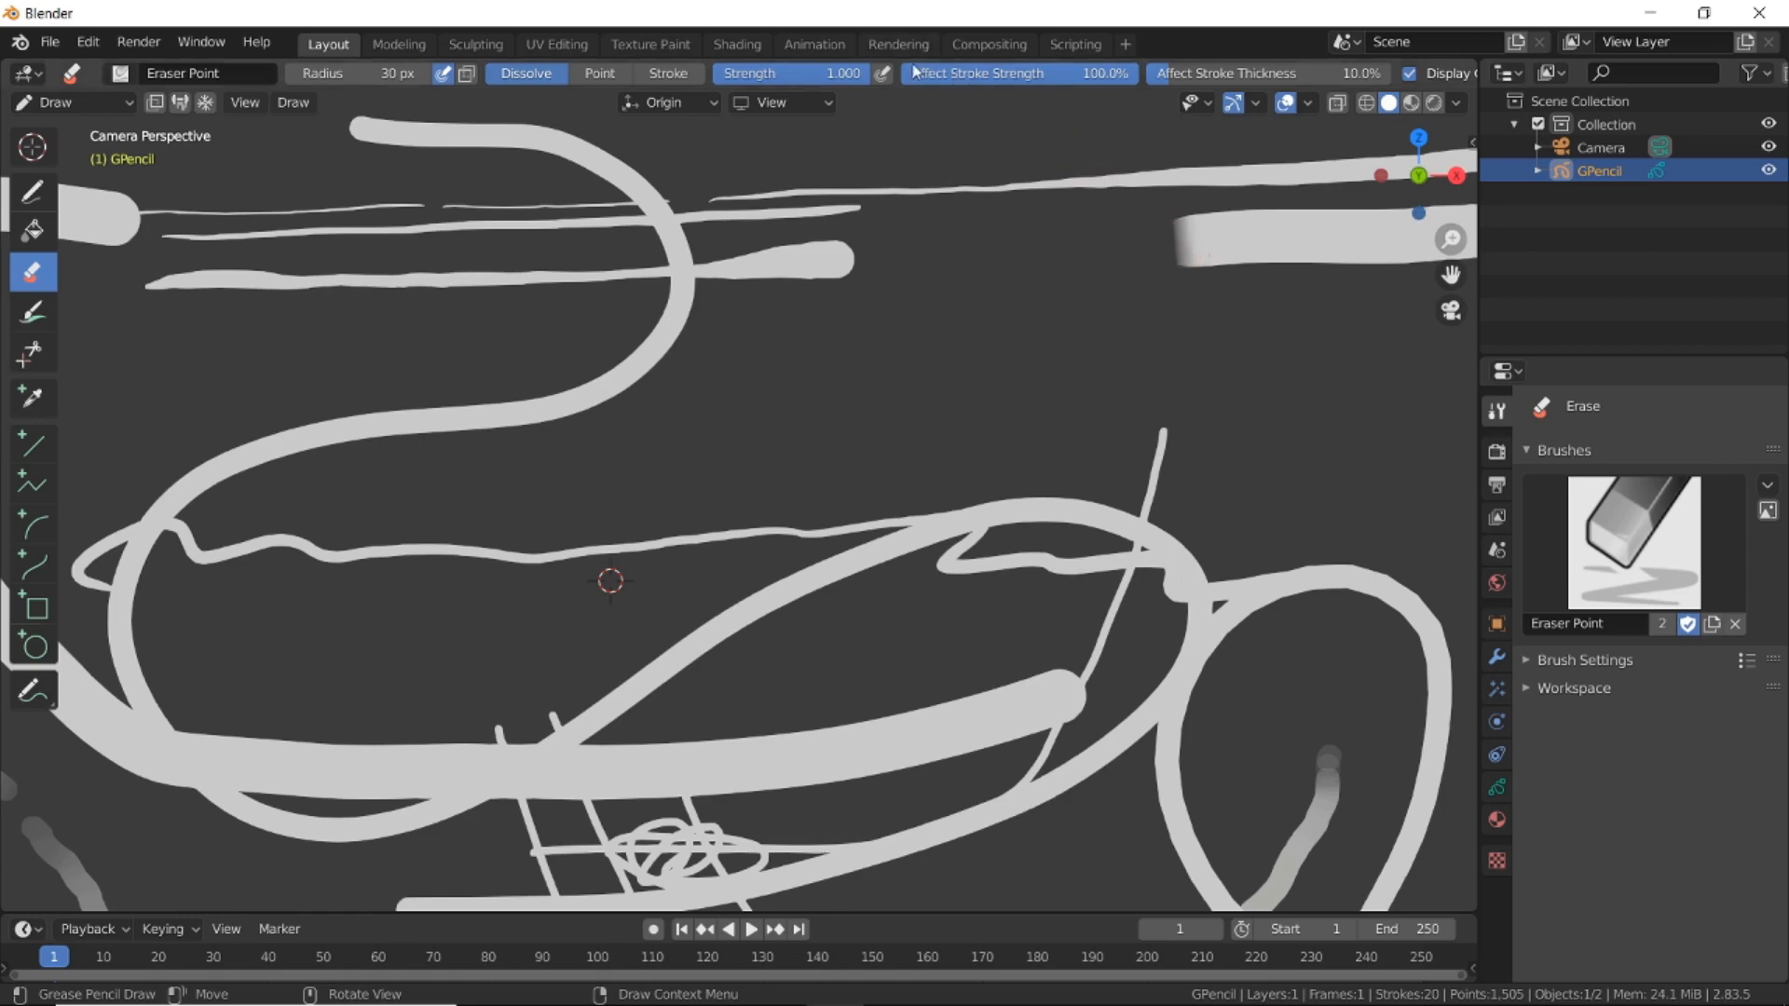
{"action": "left_click_drag", "start_coordinate": [1045, 77], "coordinate": [966, 77]}
{"action": "left_click_drag", "start_coordinate": [1191, 221], "coordinate": [1144, 242]}
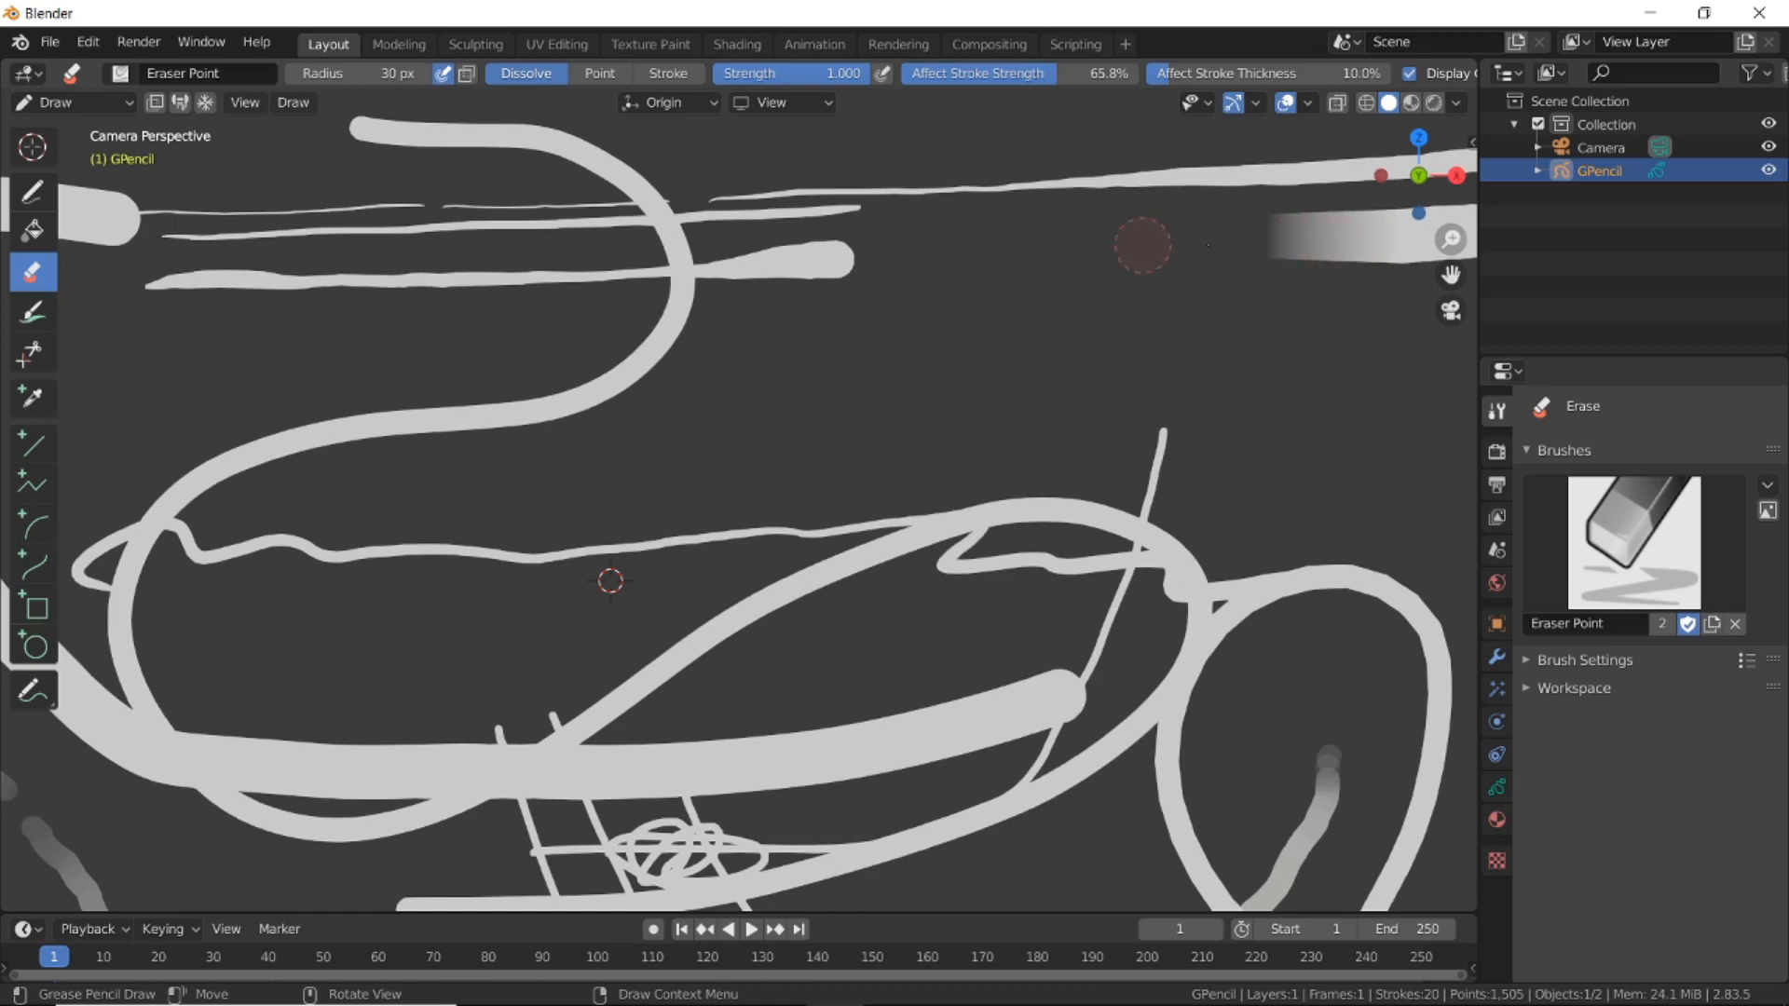
Set the eraser's Affect Stroke Strength back to 100%.
{"action": "left_click_drag", "start_coordinate": [1025, 82], "coordinate": [1109, 82]}
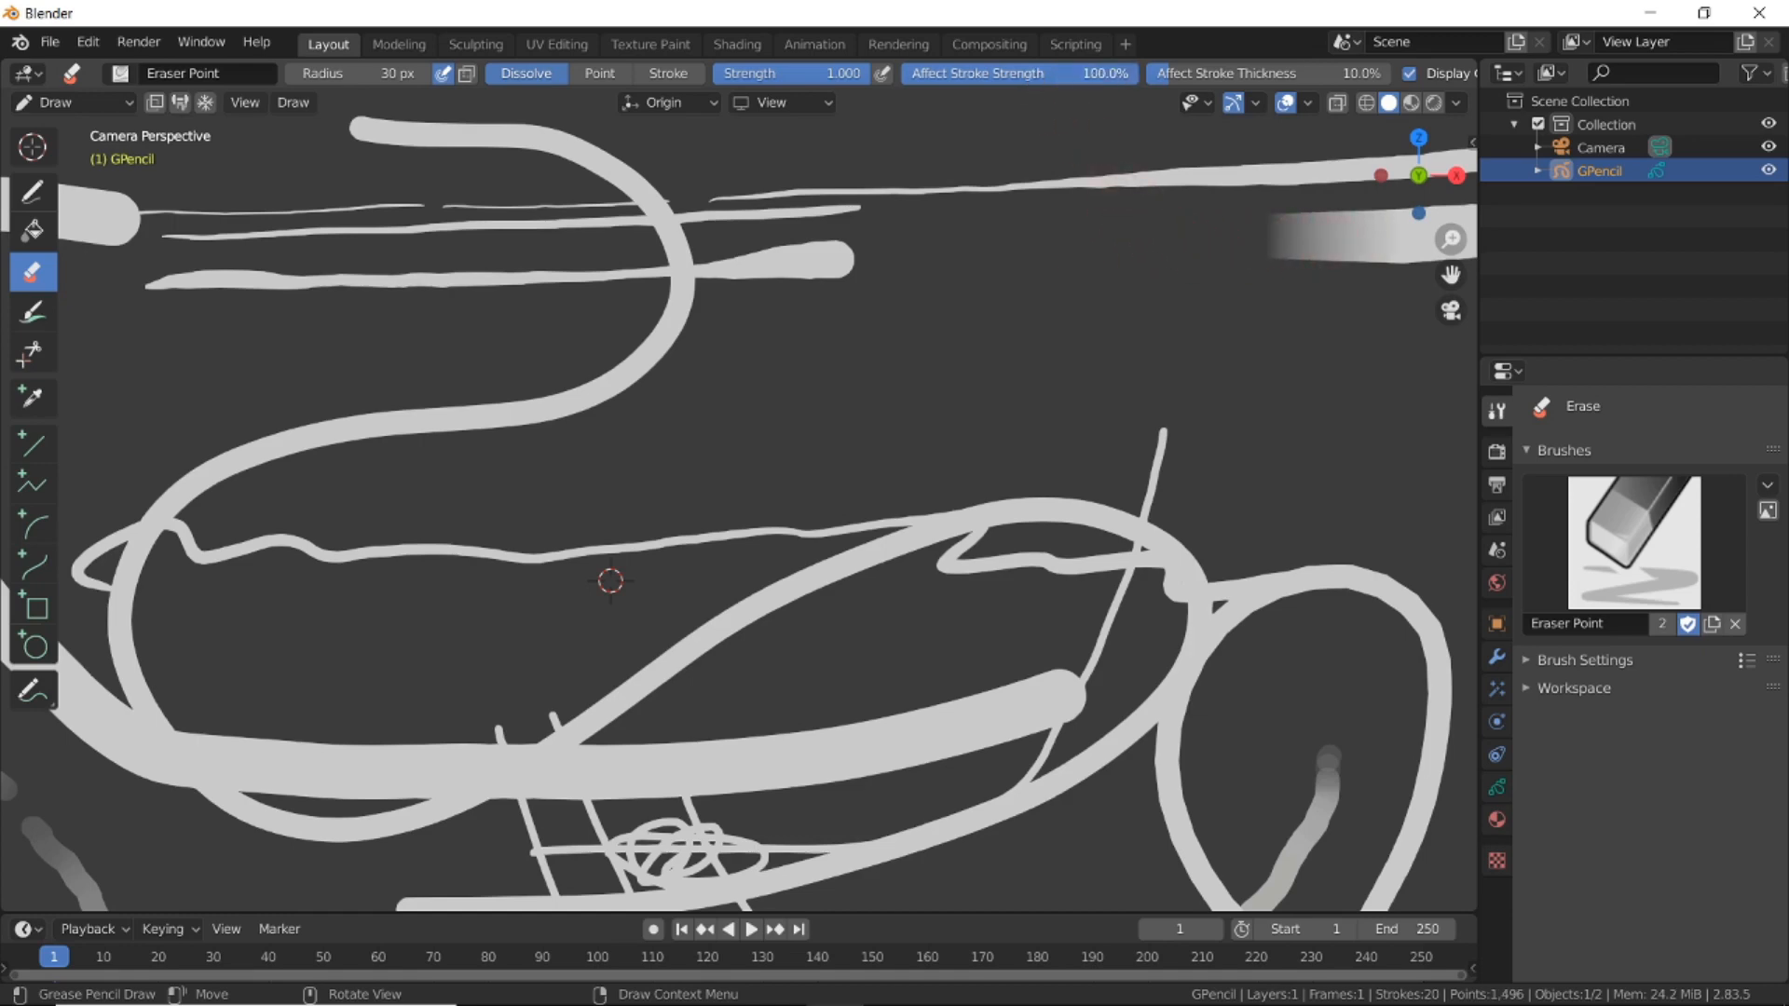
{"action": "mouse_move", "coordinate": [855, 74]}
{"action": "left_mouse_down"}
{"action": "mouse_move", "coordinate": [714, 74]}
{"action": "mouse_move", "coordinate": [921, 74]}
{"action": "left_mouse_up"}
{"action": "scroll", "coordinate": [824, 172], "scroll_direction": "down", "scroll_amount": 3}
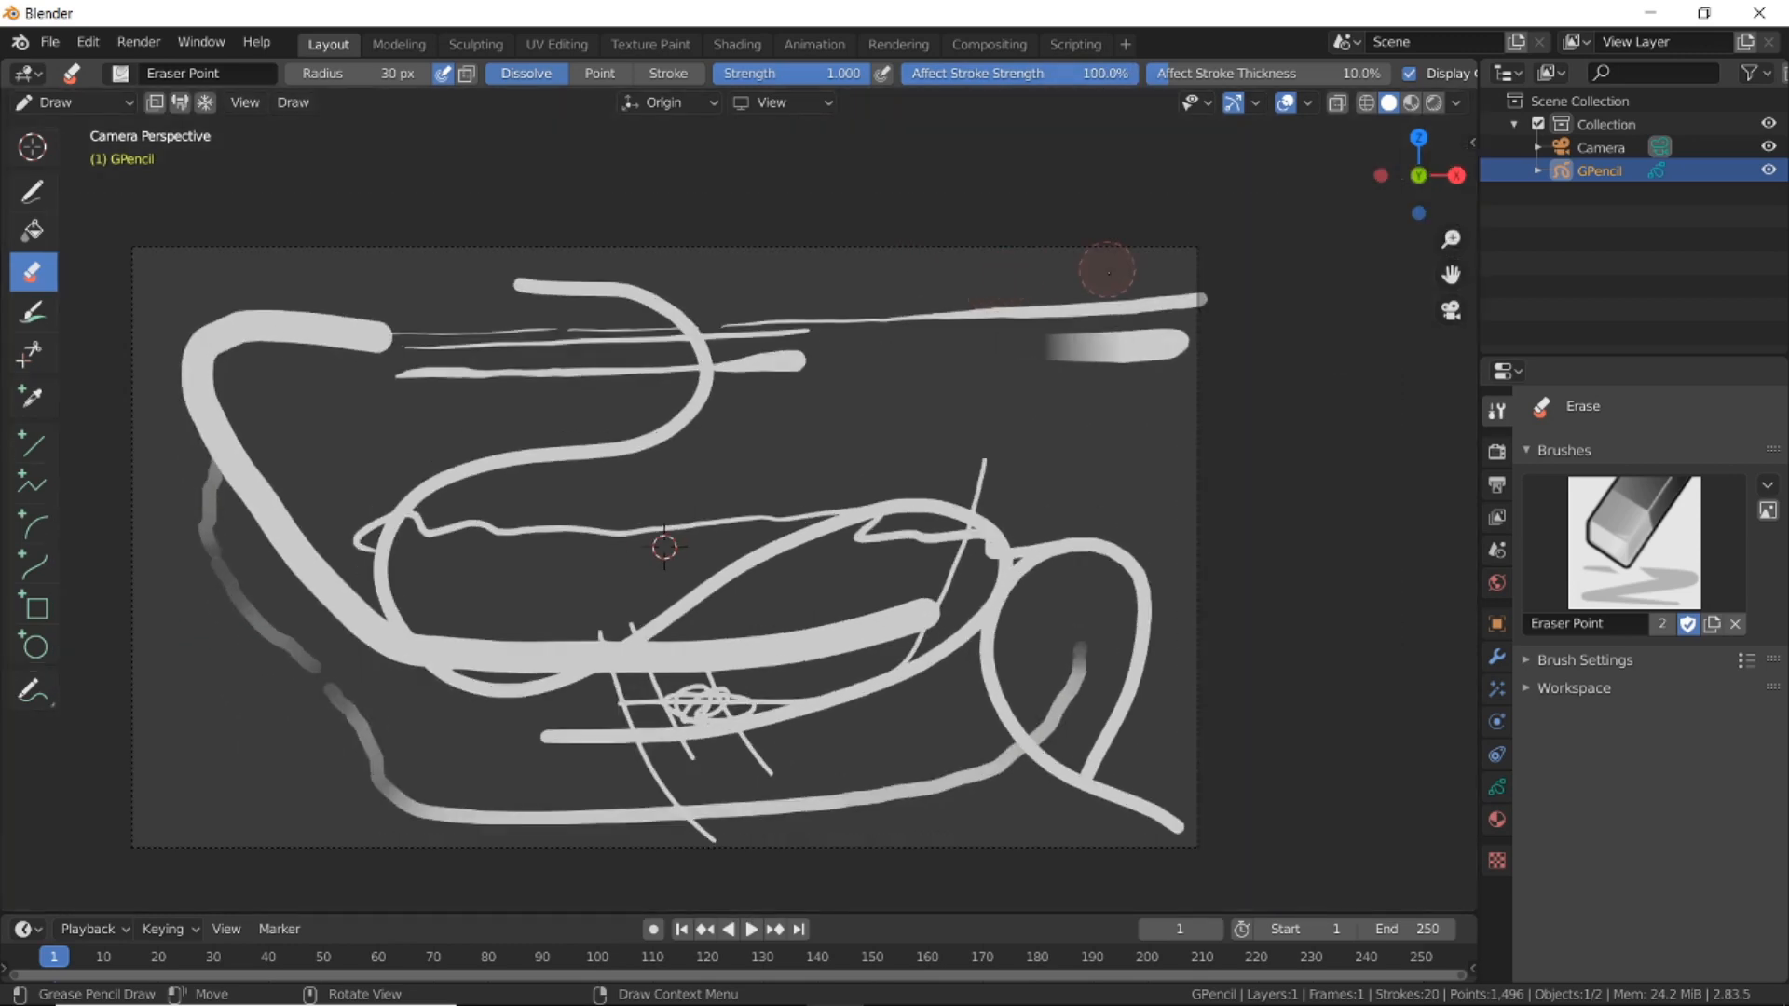
{"action": "scroll", "coordinate": [1107, 270], "scroll_direction": "up", "scroll_amount": 1}
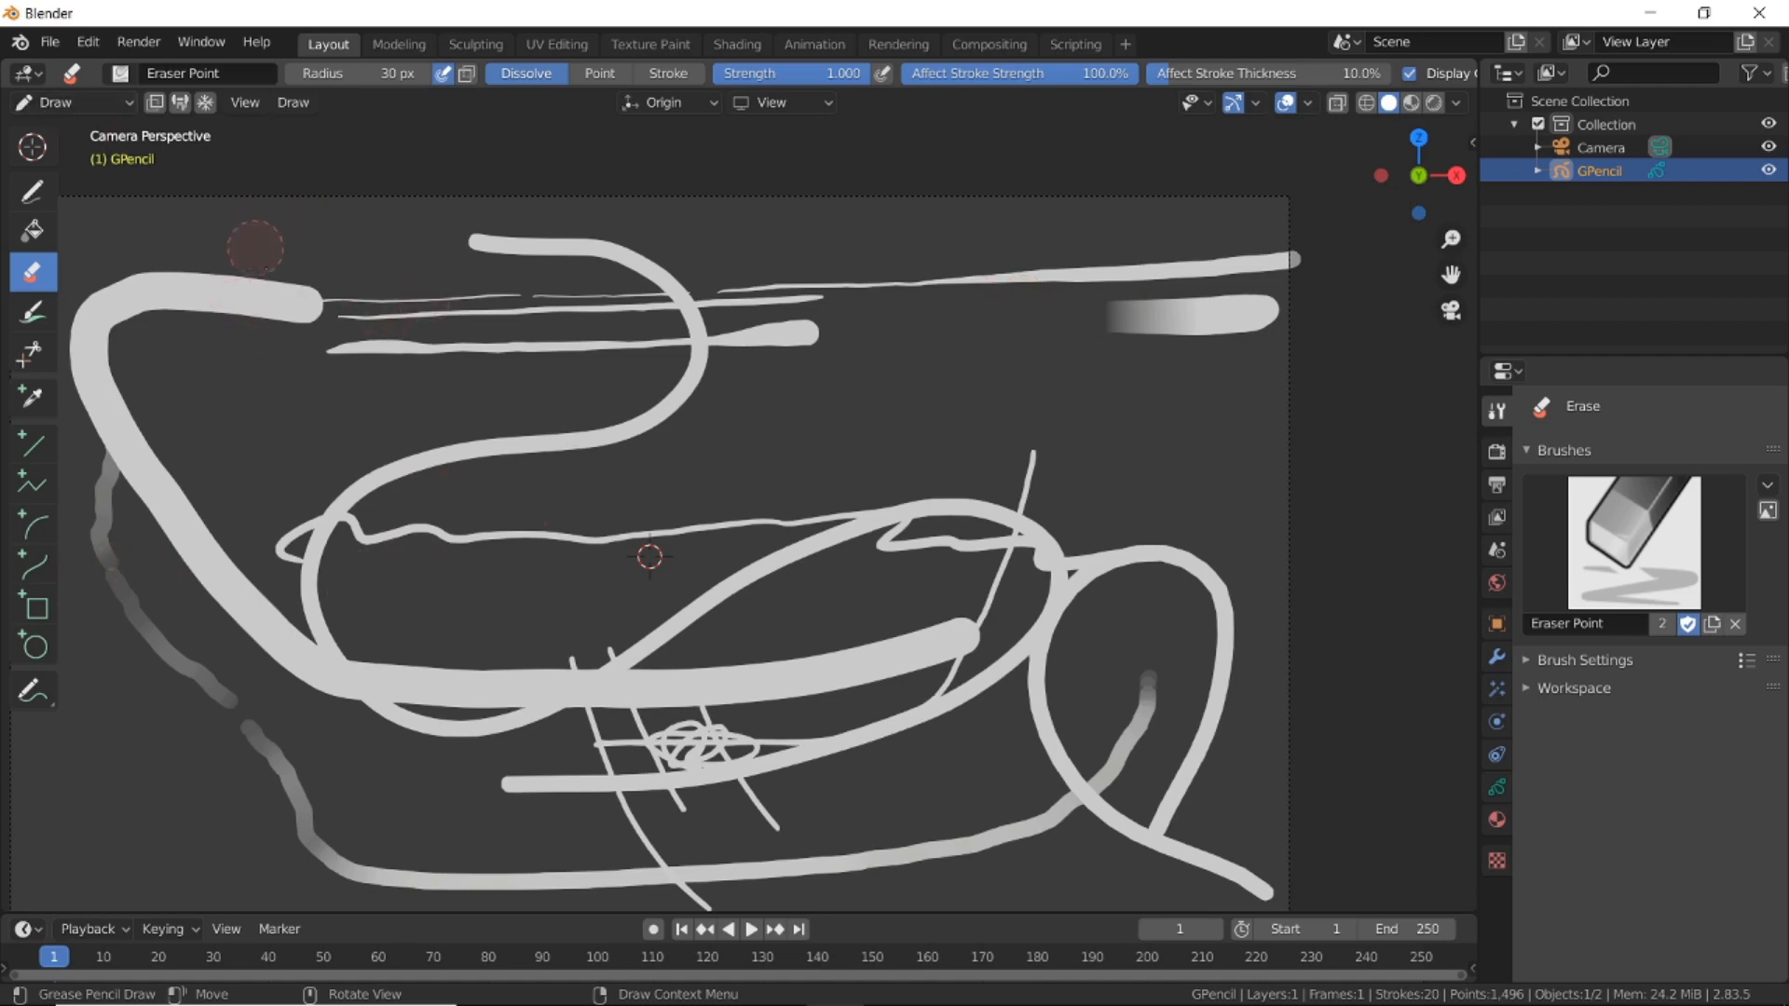
Draw a stabilized spiral stroke above the frame's centre with the Draw tool and erase part of its right side with the temporary eraser.
{"action": "left_click", "coordinate": [43, 184]}
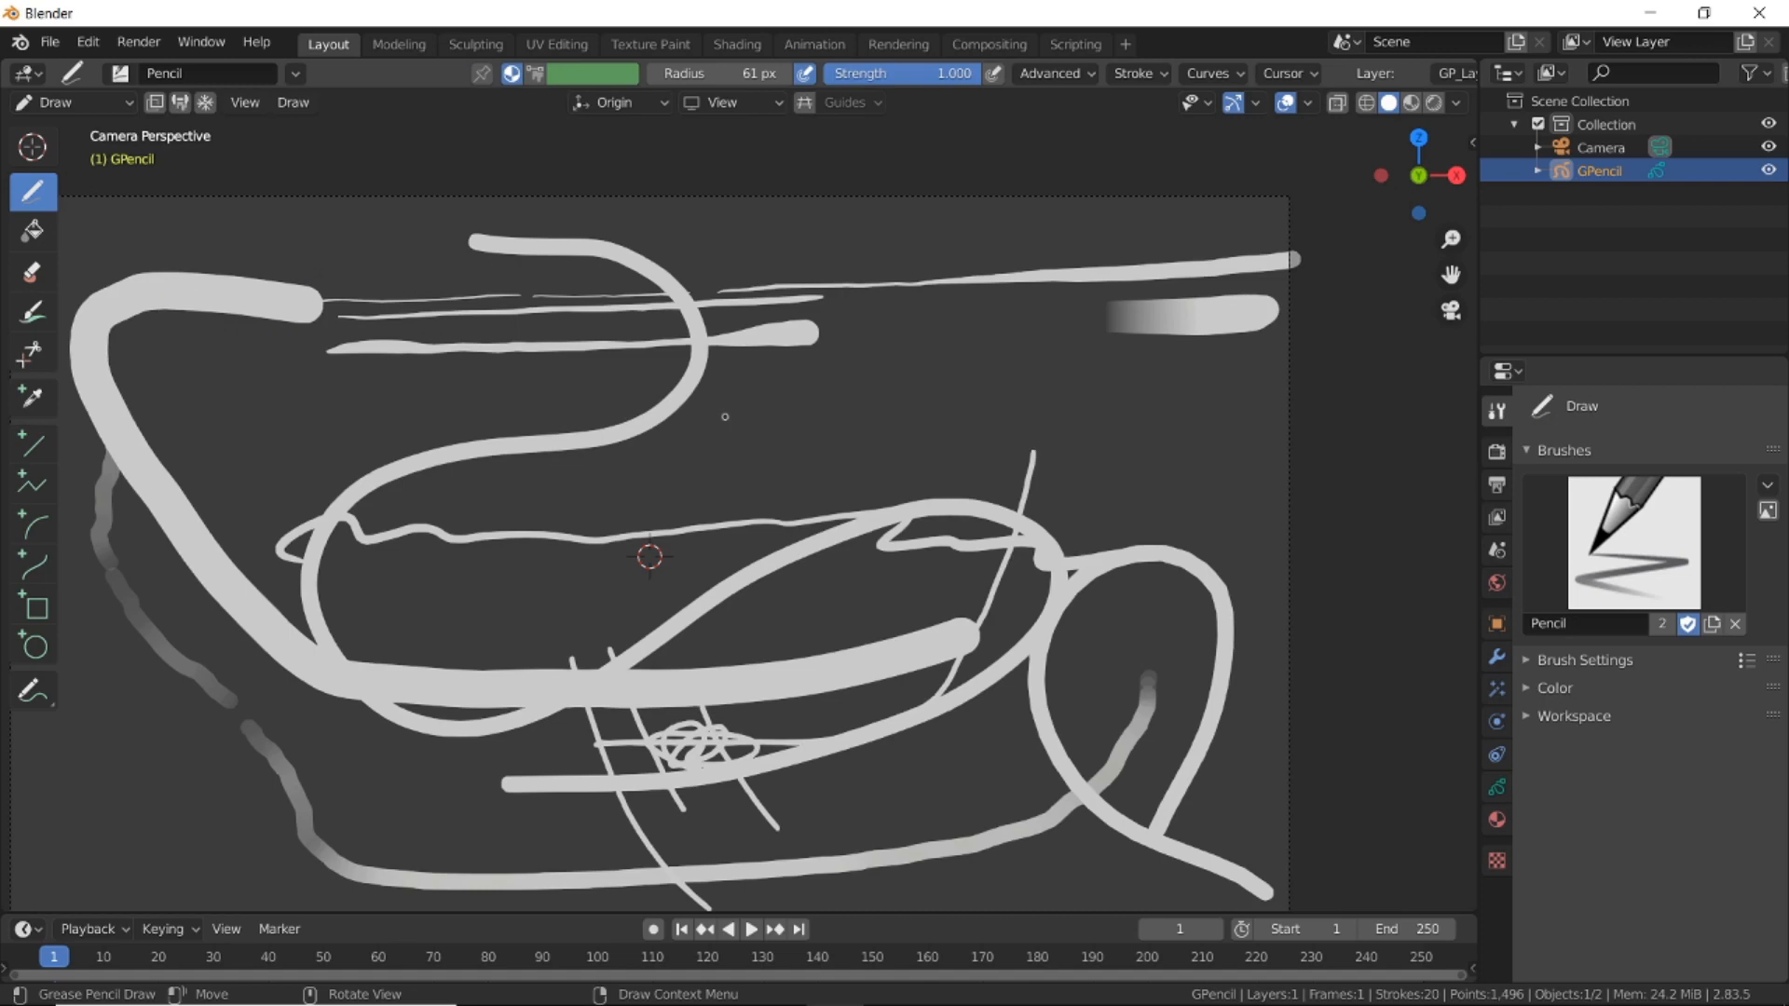
{"action": "key", "text": "shift"}
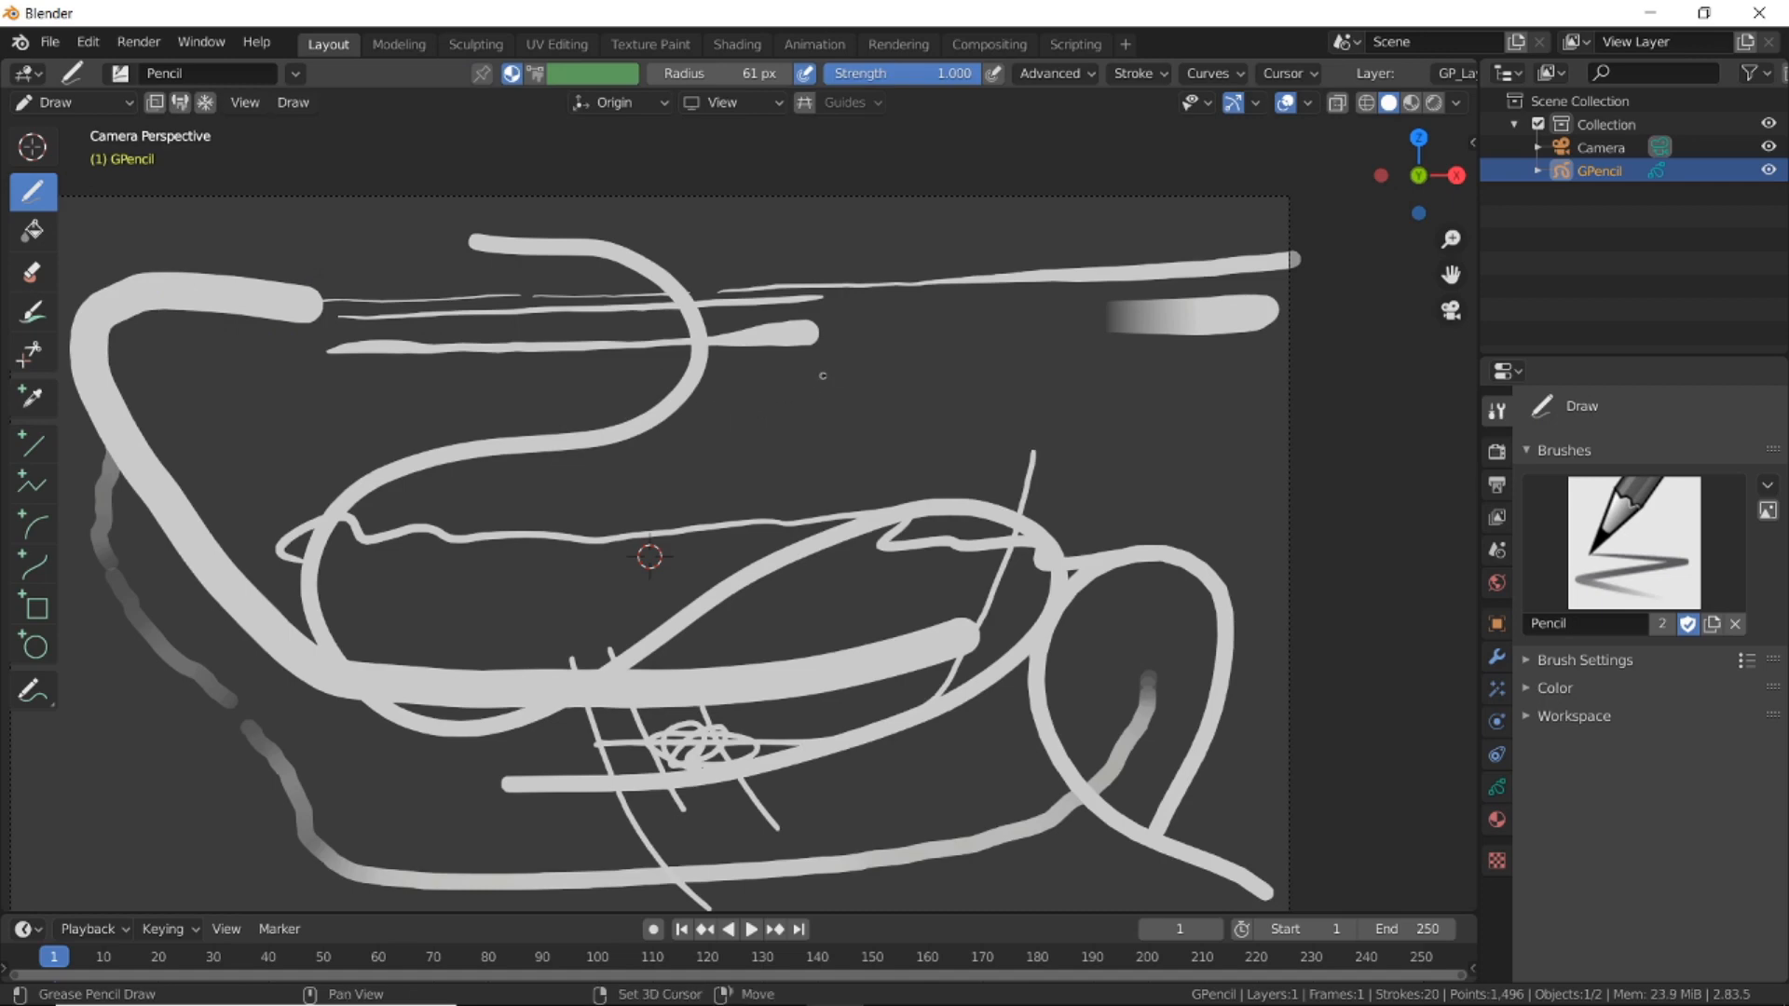
{"action": "mouse_move", "coordinate": [859, 327]}
{"action": "left_mouse_down", "text": "shift"}
{"action": "mouse_move", "coordinate": [829, 332]}
{"action": "mouse_move", "coordinate": [824, 377]}
{"action": "mouse_move", "coordinate": [995, 395]}
{"action": "mouse_move", "coordinate": [1018, 373]}
{"action": "mouse_move", "coordinate": [1052, 407]}
{"action": "mouse_move", "coordinate": [801, 456]}
{"action": "mouse_move", "coordinate": [627, 448]}
{"action": "mouse_move", "coordinate": [882, 513]}
{"action": "mouse_move", "coordinate": [1178, 403]}
{"action": "mouse_move", "coordinate": [791, 208]}
{"action": "mouse_move", "coordinate": [438, 541]}
{"action": "mouse_move", "coordinate": [1027, 753]}
{"action": "mouse_move", "coordinate": [1046, 389]}
{"action": "mouse_move", "coordinate": [1024, 410]}
{"action": "left_mouse_up", "text": "shift"}
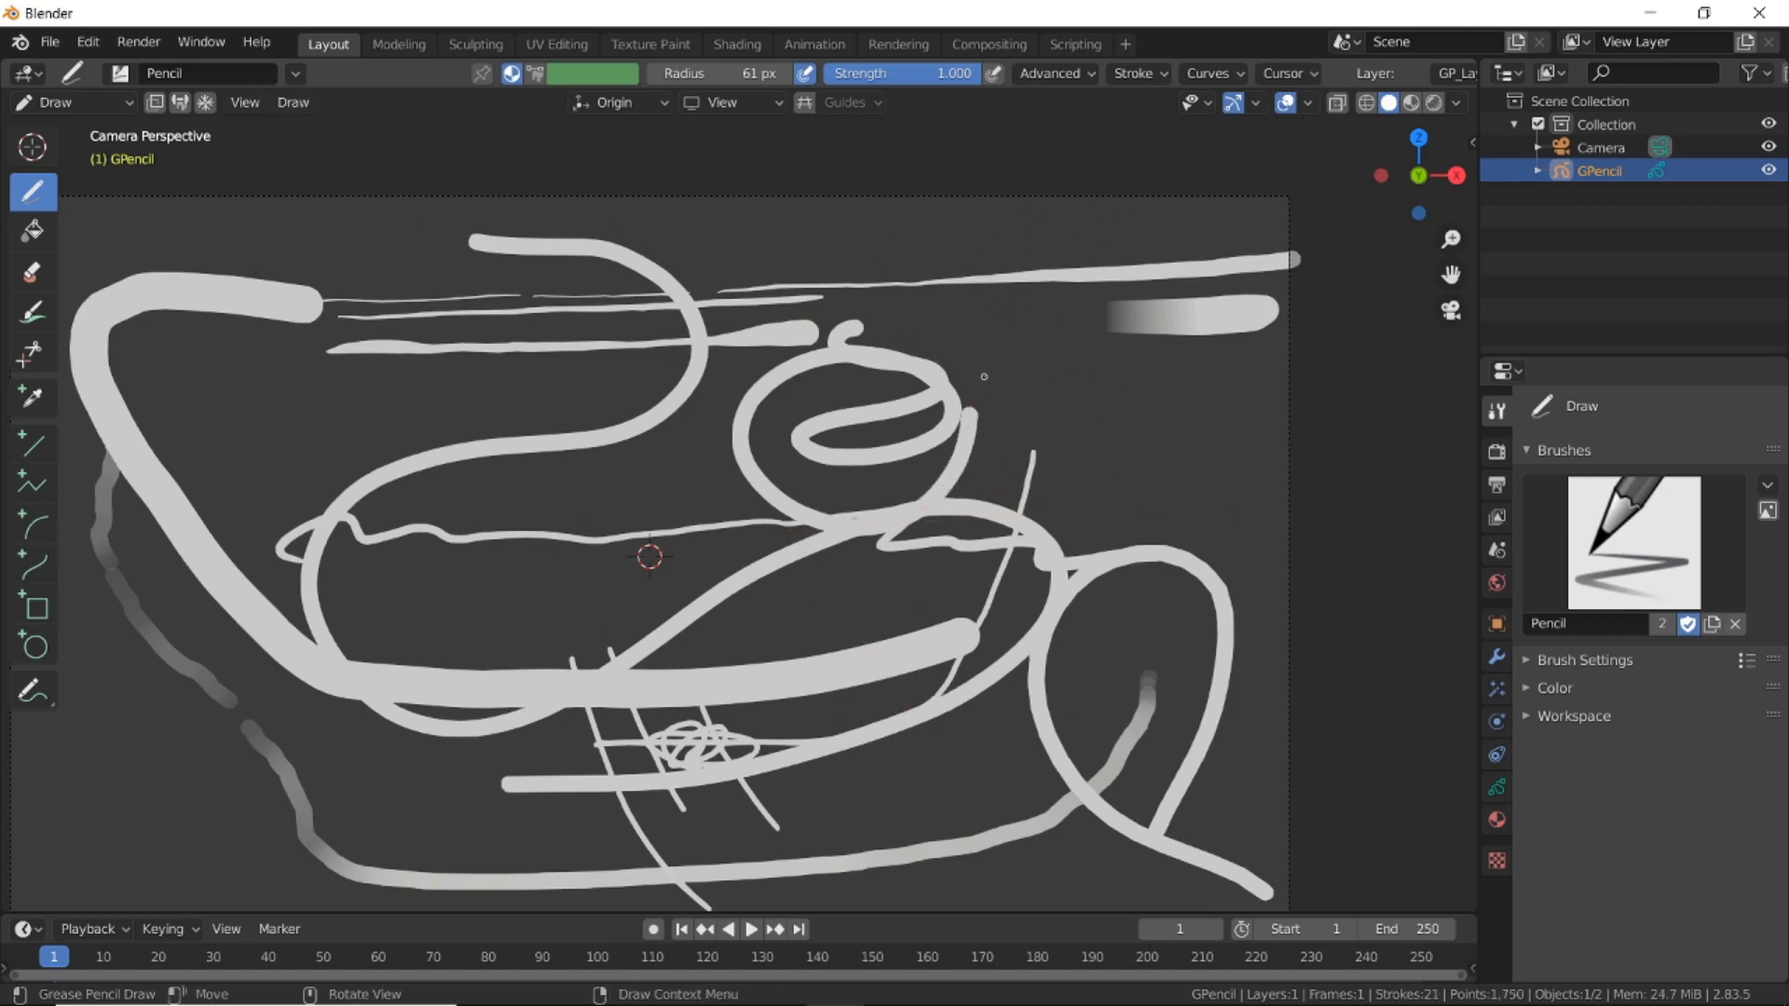
{"action": "left_click_drag", "start_coordinate": [974, 386], "coordinate": [946, 417], "text": "ctrl"}
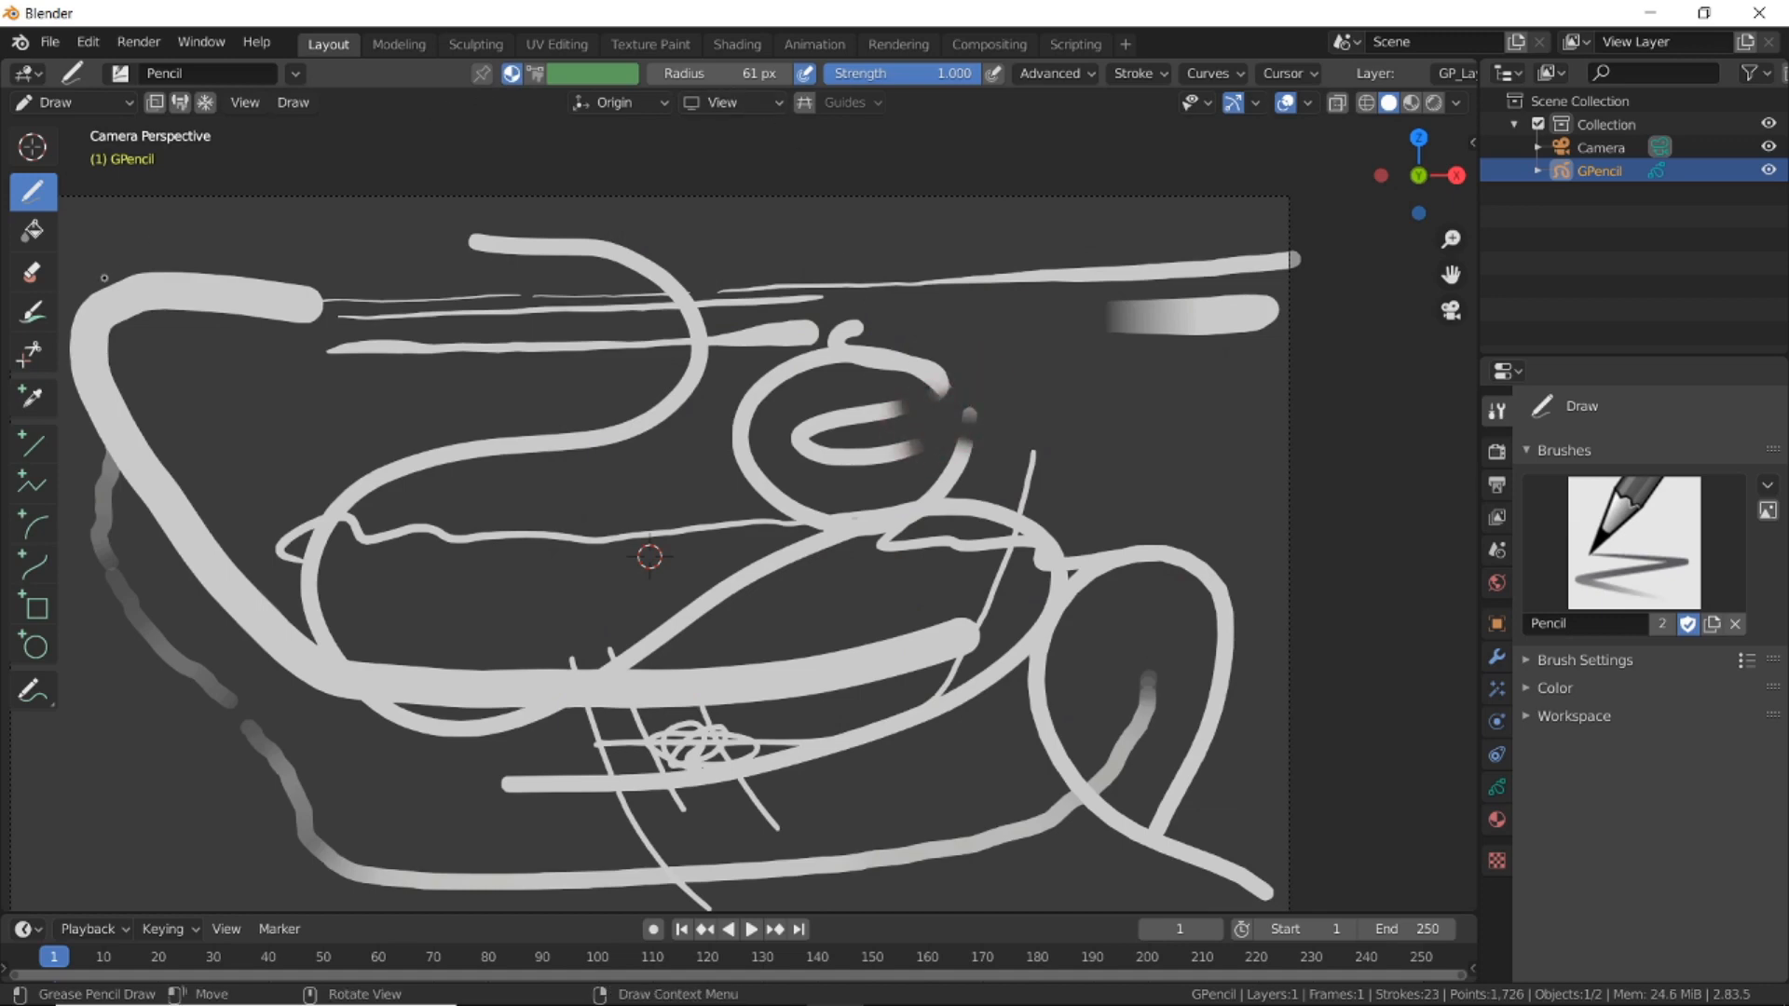
Set the eraser mode to Stroke and, with the Draw tool active, remove the remaining spiral pieces using the temporary eraser.
{"action": "left_click", "coordinate": [32, 272]}
{"action": "left_click", "coordinate": [688, 77]}
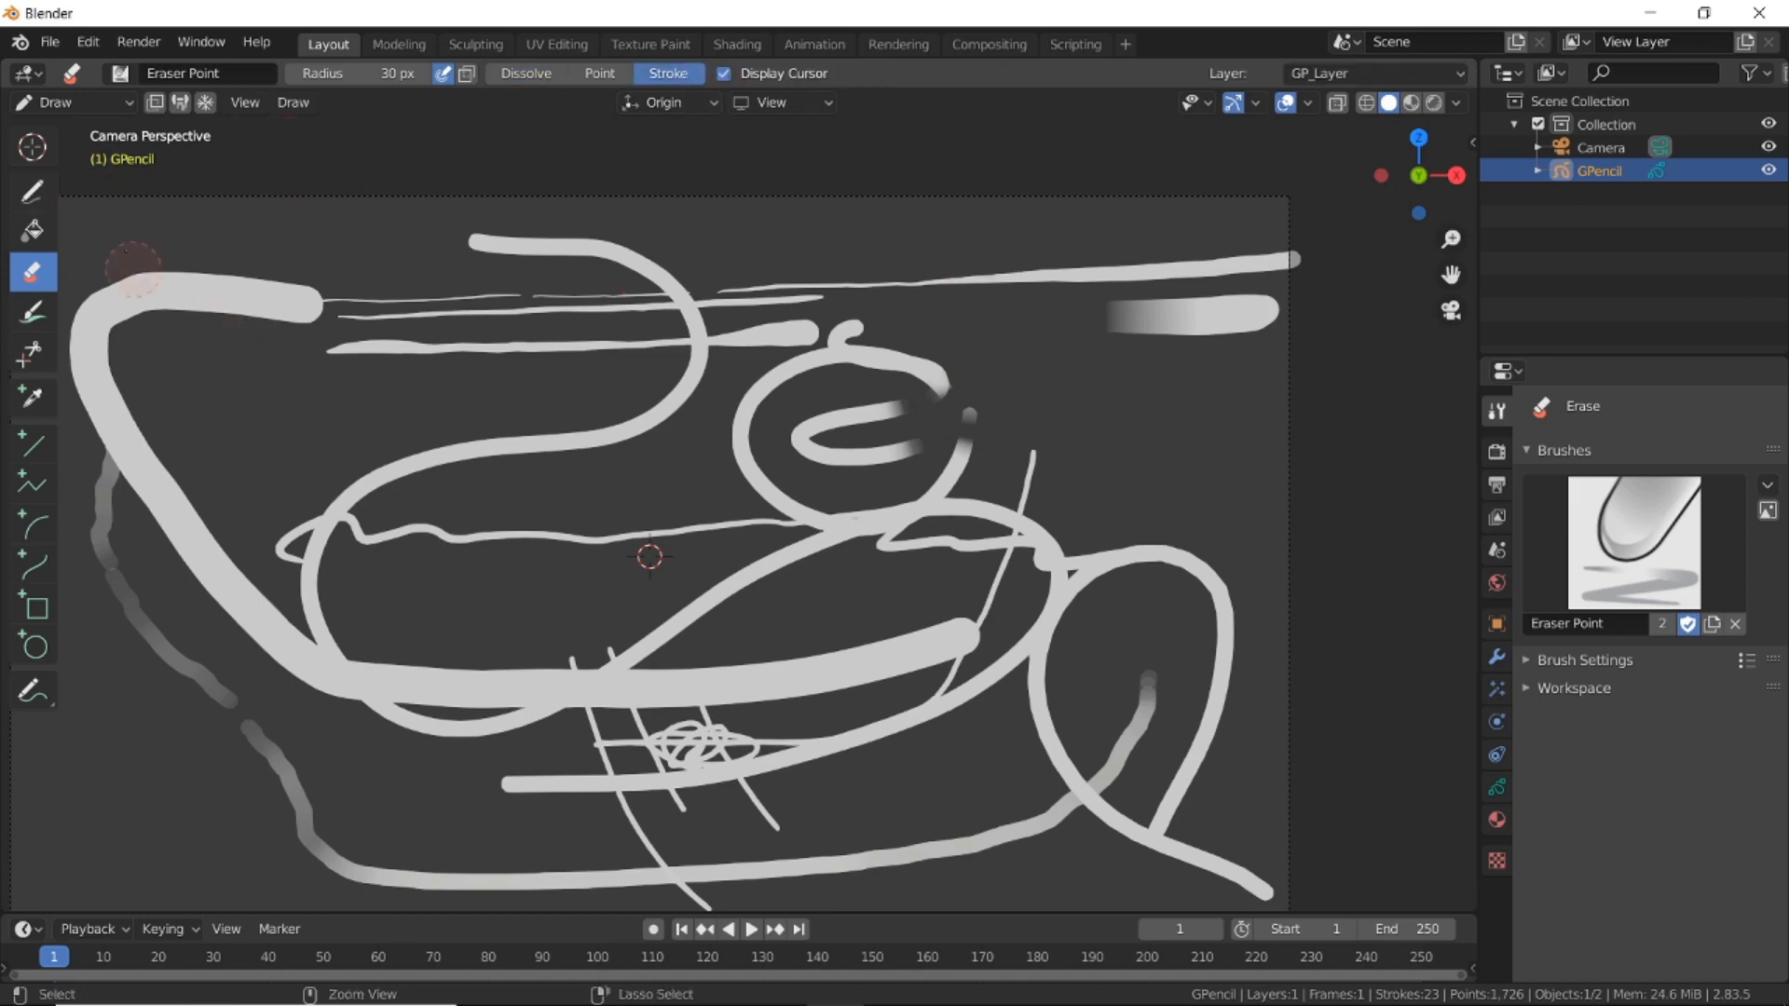
{"action": "left_click", "coordinate": [32, 191]}
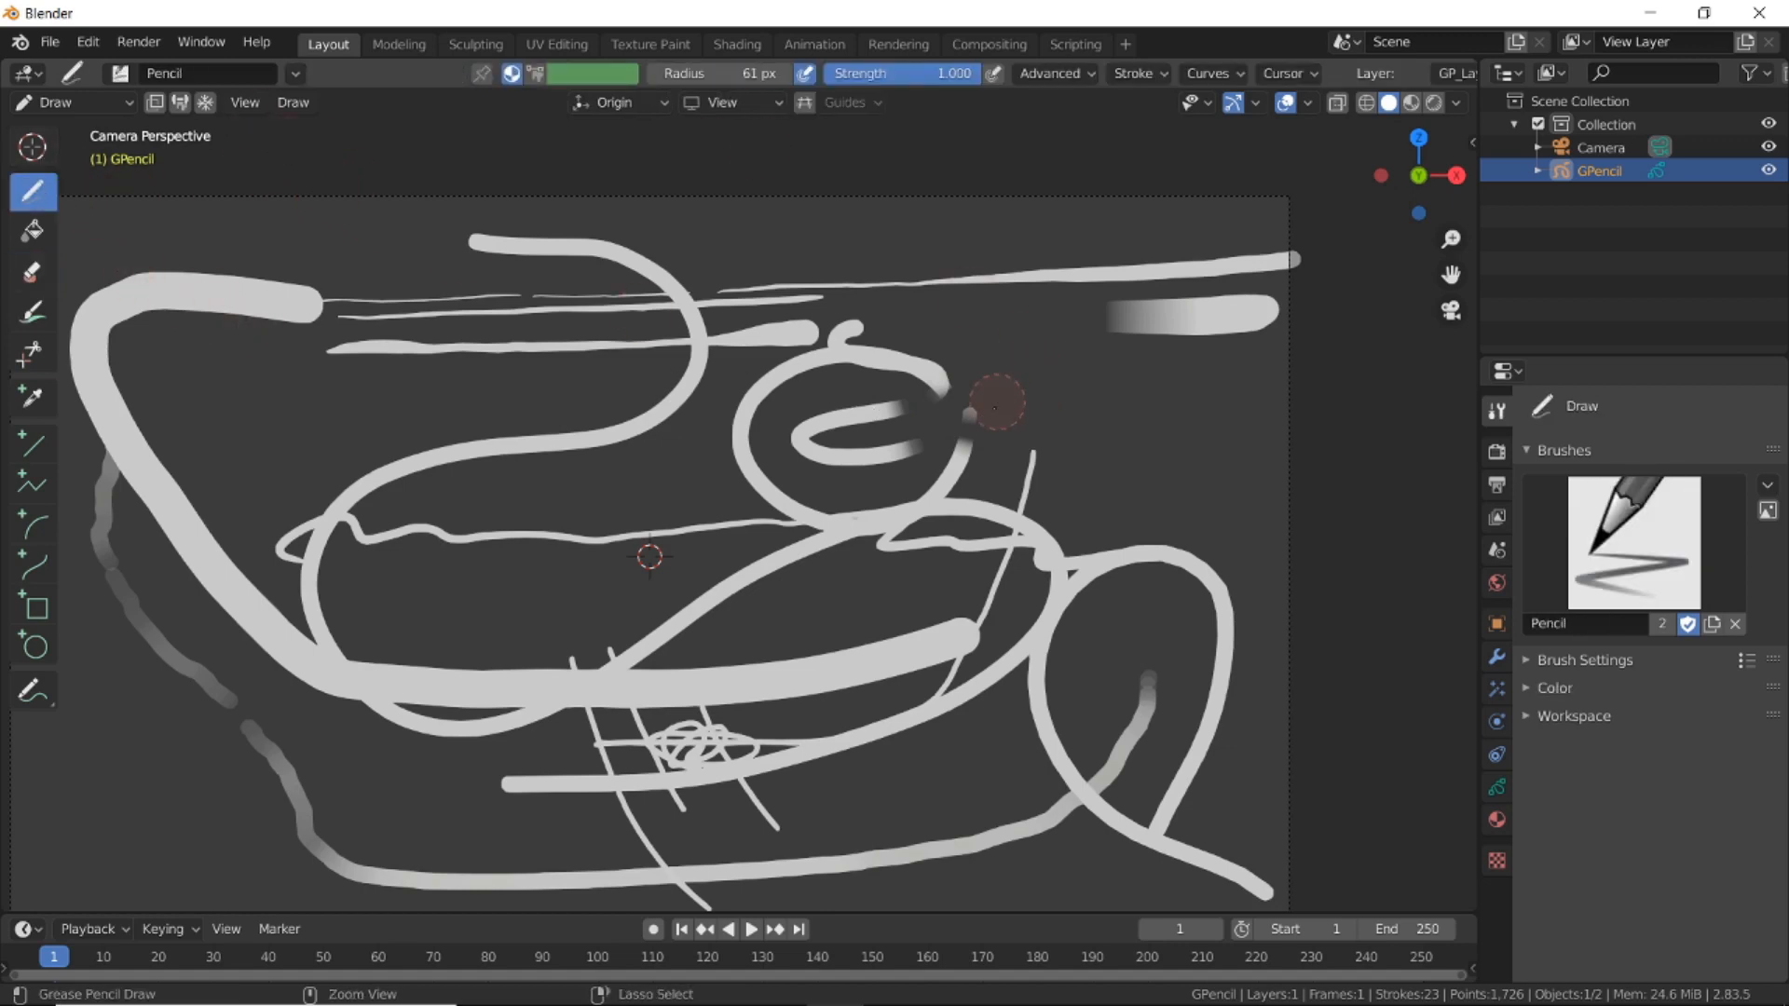
{"action": "mouse_move", "coordinate": [998, 402]}
{"action": "left_mouse_down", "text": "ctrl"}
{"action": "mouse_move", "coordinate": [986, 416]}
{"action": "mouse_move", "coordinate": [952, 376]}
{"action": "mouse_move", "coordinate": [900, 416]}
{"action": "mouse_move", "coordinate": [856, 369]}
{"action": "left_mouse_up", "text": "ctrl"}
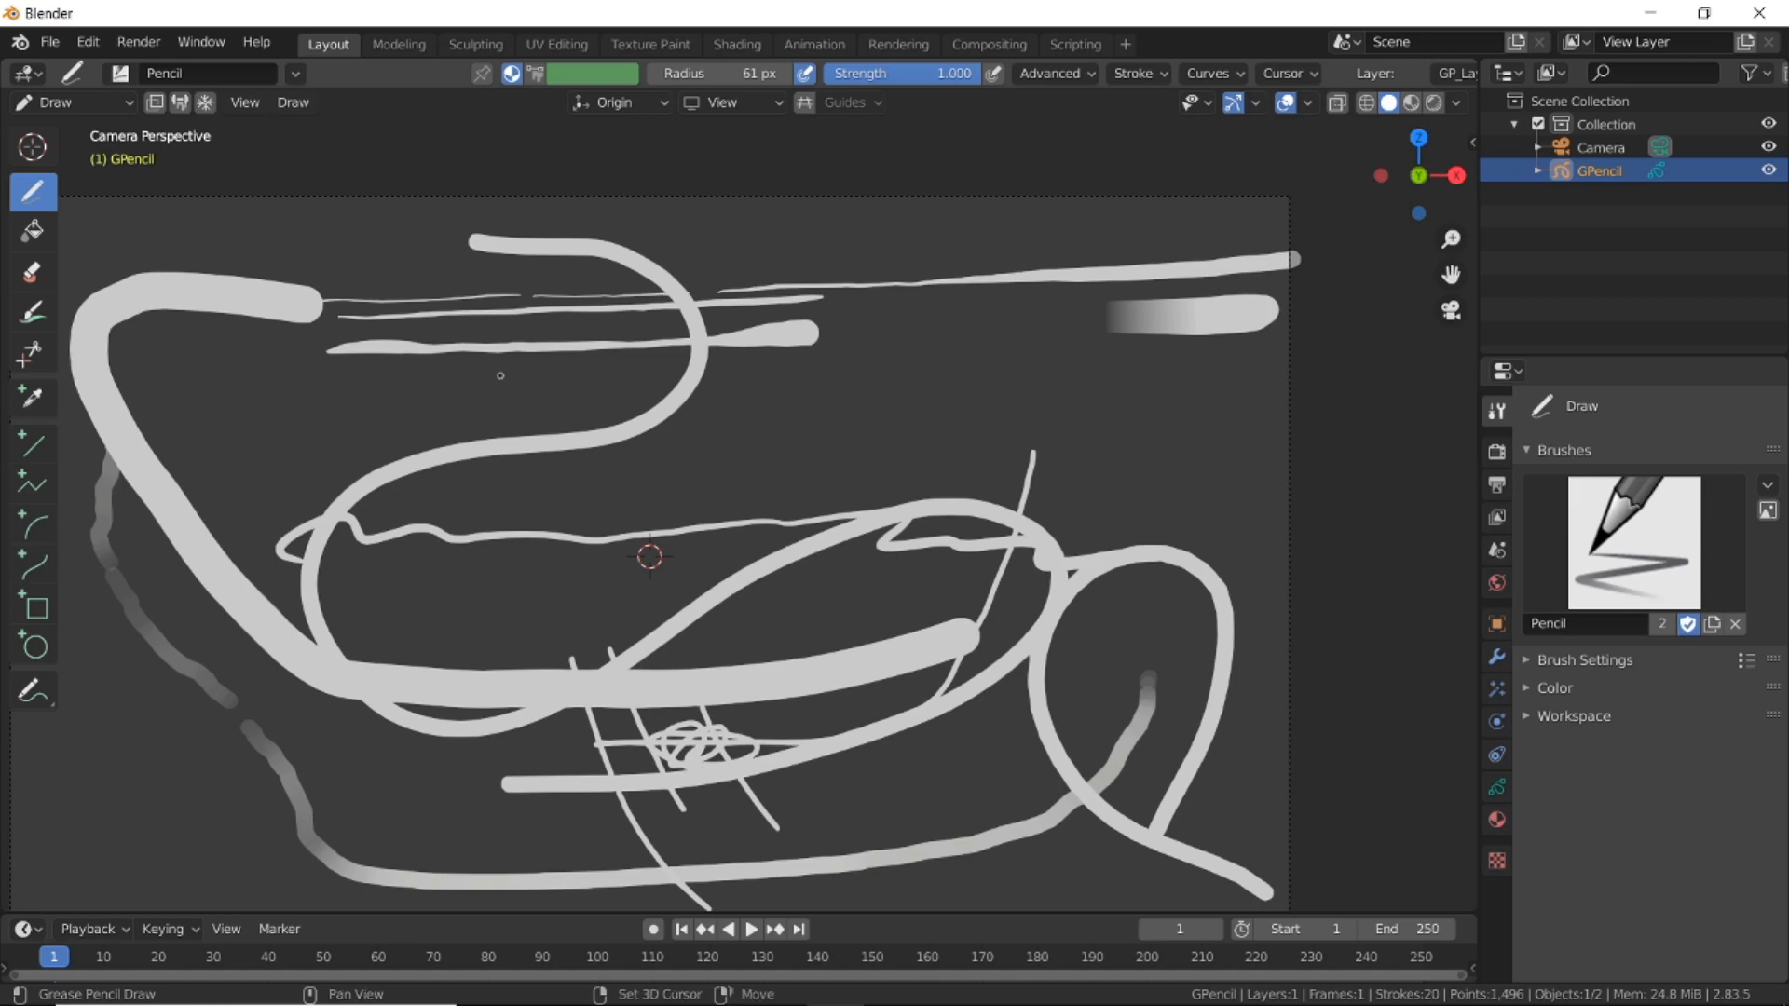
Call up the quick tool list over the drawing and switch to the Erase tool.
{"action": "key", "text": "shift+space"}
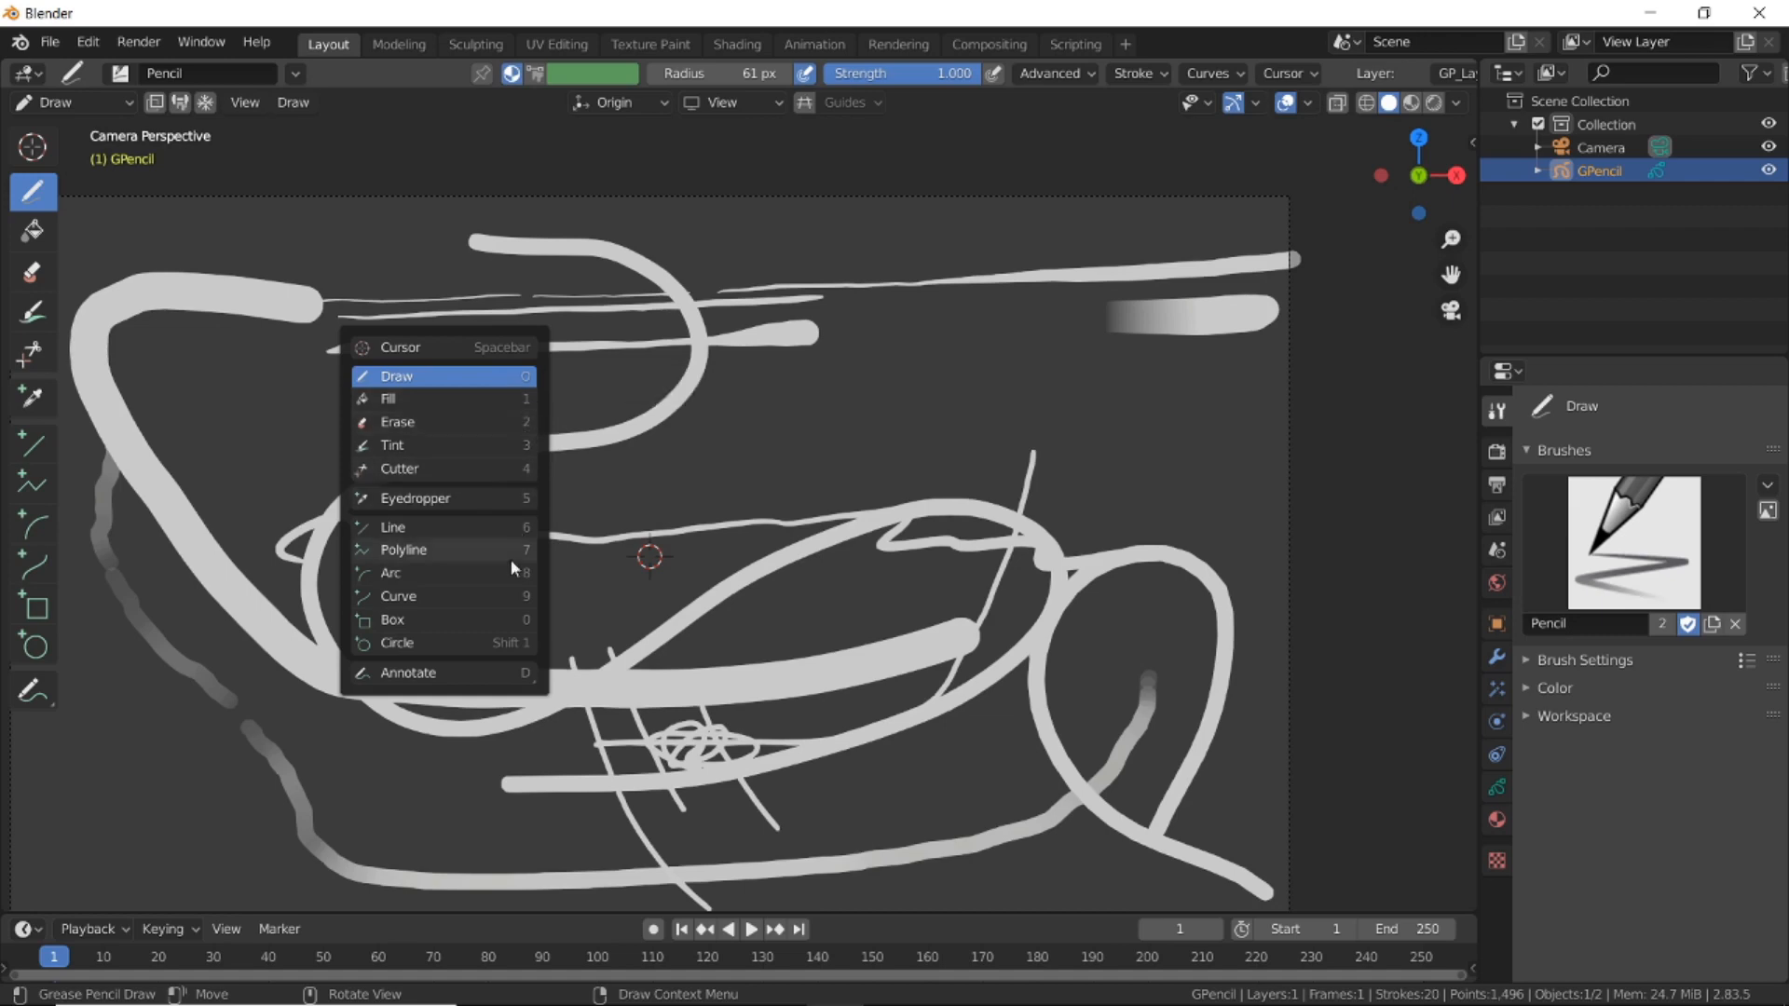
{"action": "left_click", "coordinate": [484, 424]}
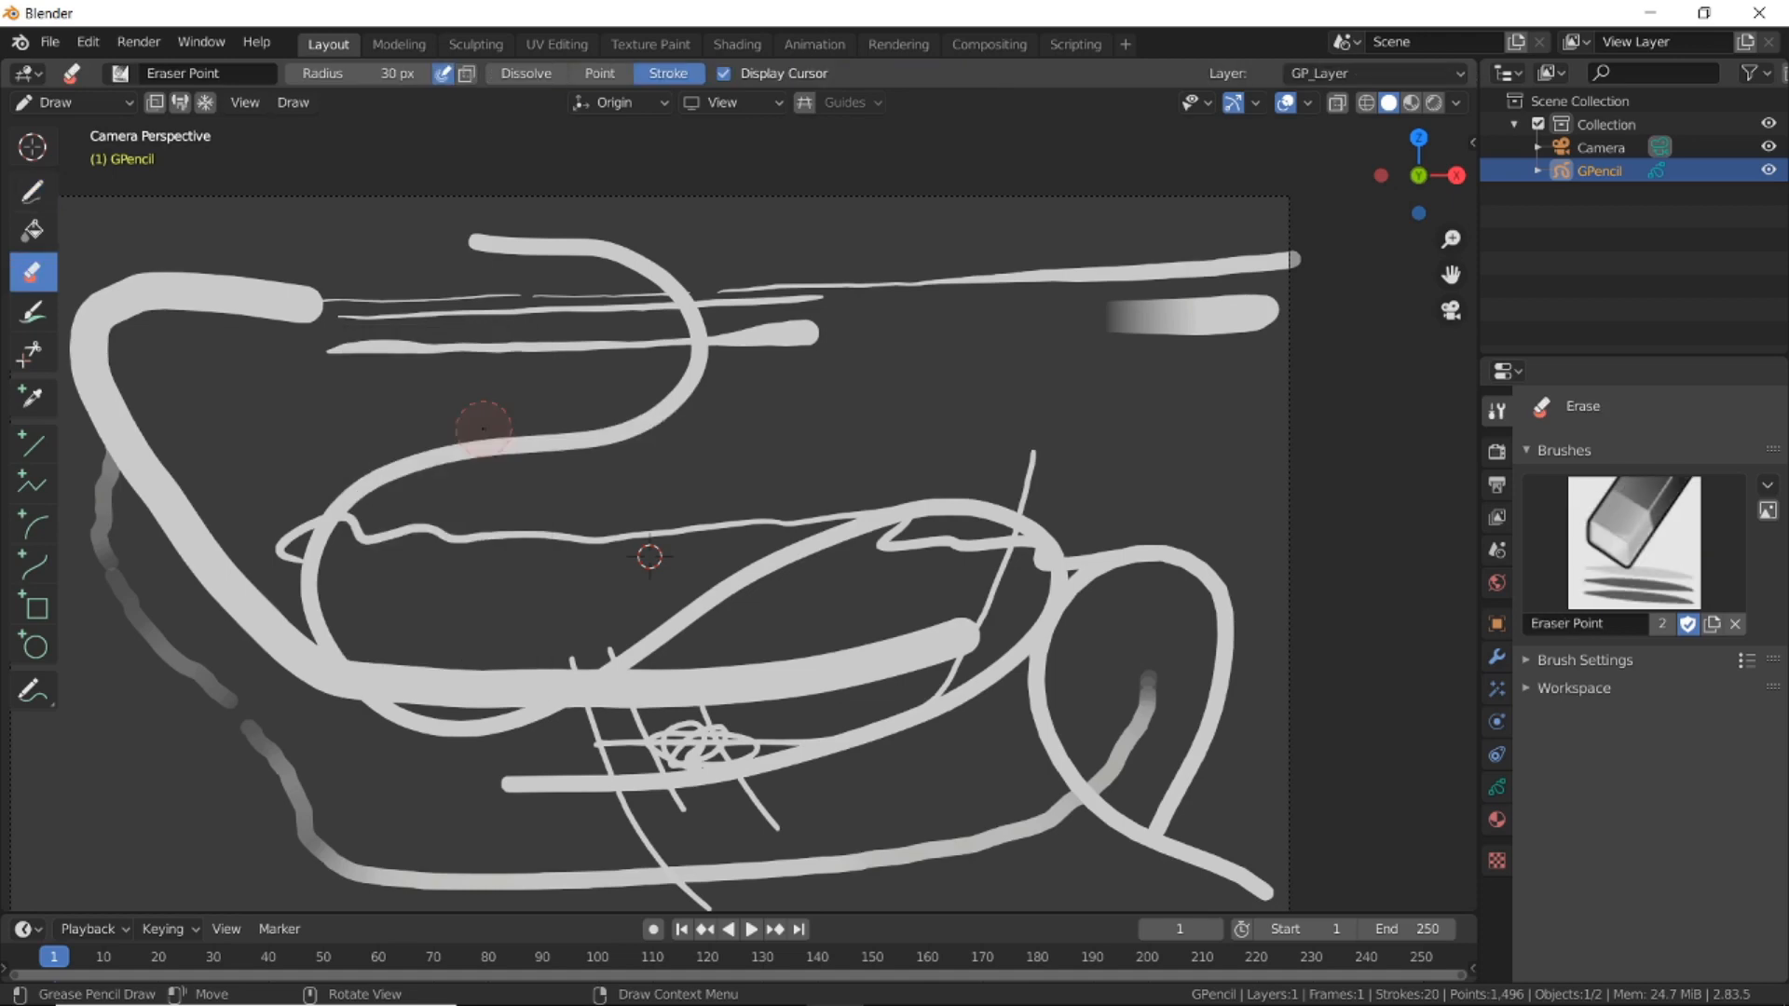
Call up the quick tool list over the drawing and switch to the Line tool.
{"action": "key", "text": "shift+space"}
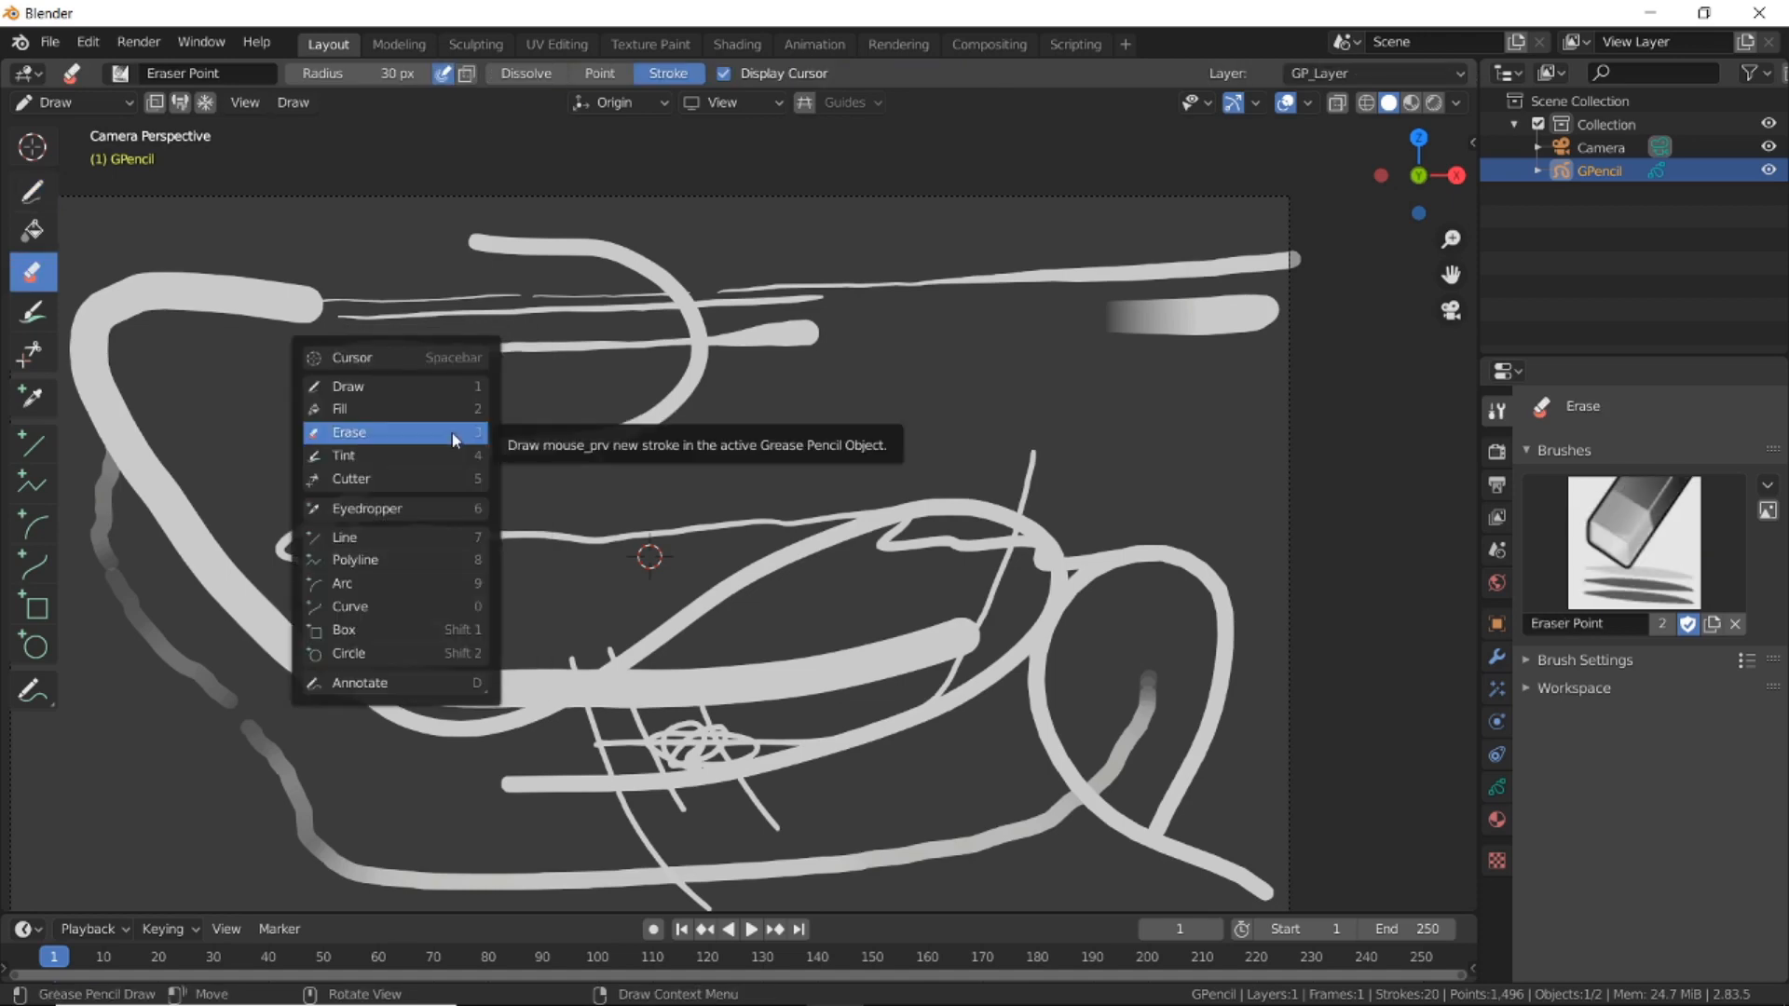
{"action": "key", "text": "7"}
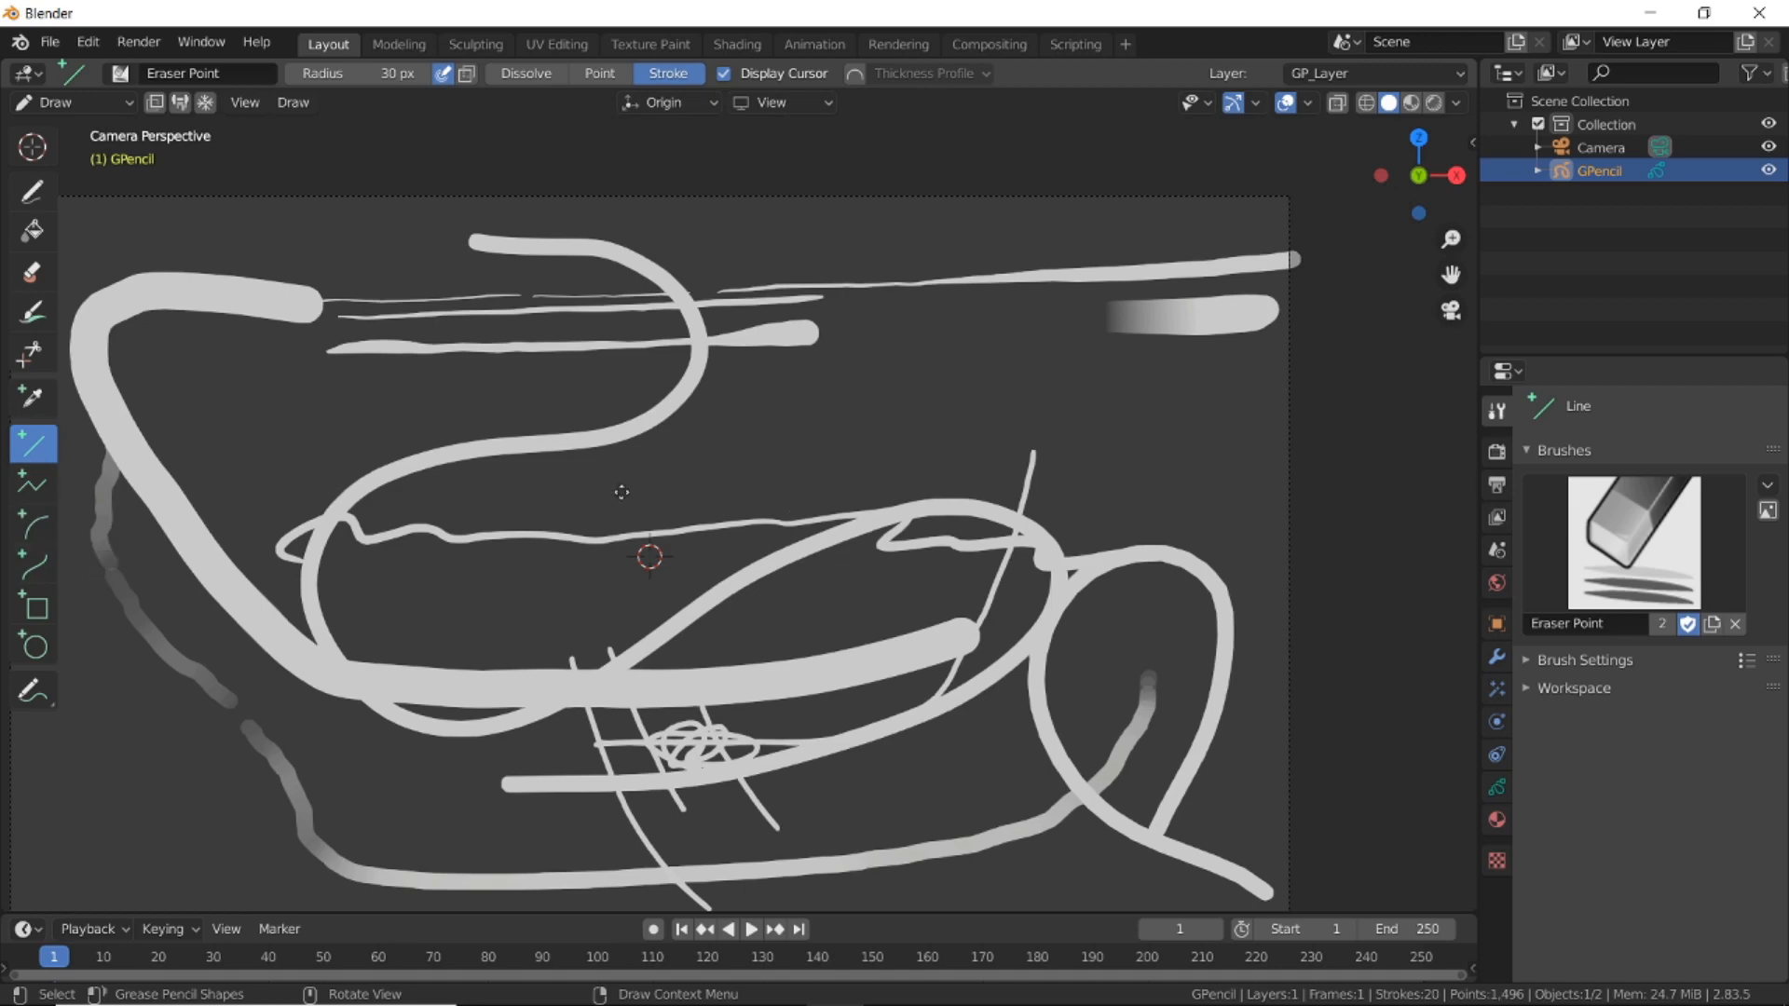
{"action": "left_click_drag", "start_coordinate": [604, 493], "coordinate": [1107, 373]}
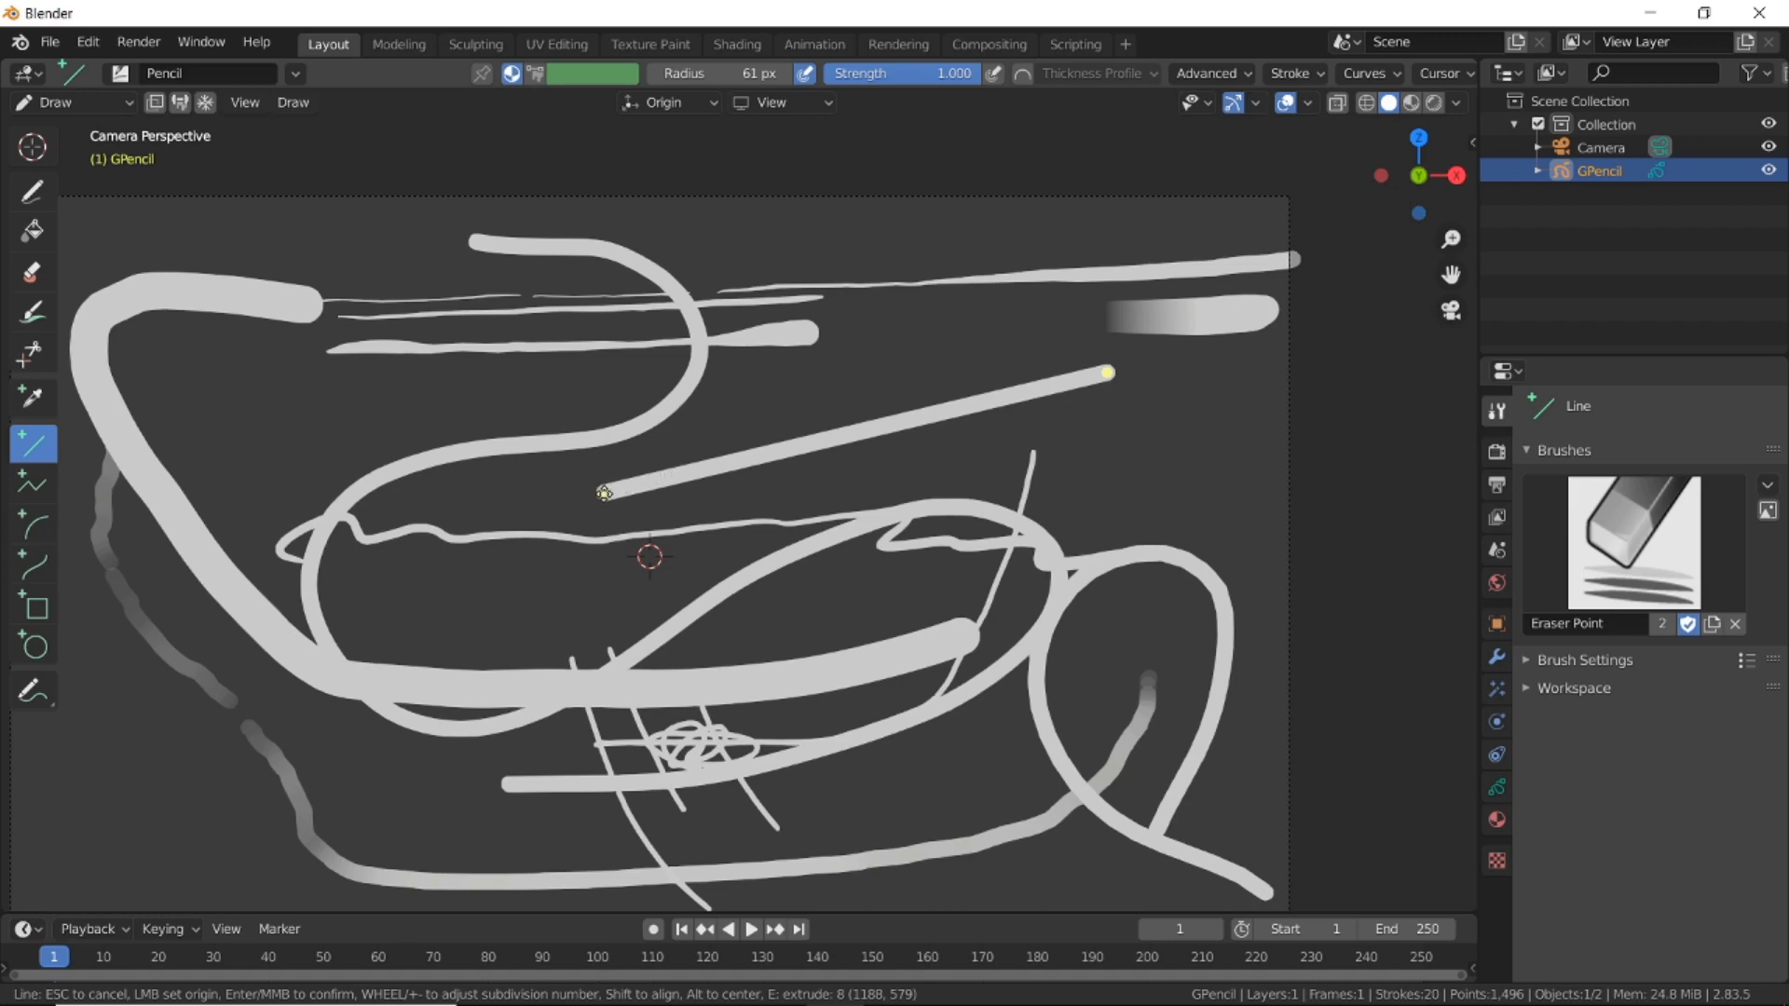
{"action": "mouse_move", "coordinate": [604, 493]}
{"action": "left_mouse_down"}
{"action": "mouse_move", "coordinate": [659, 467]}
{"action": "mouse_move", "coordinate": [559, 296]}
{"action": "mouse_move", "coordinate": [477, 379]}
{"action": "left_mouse_up"}
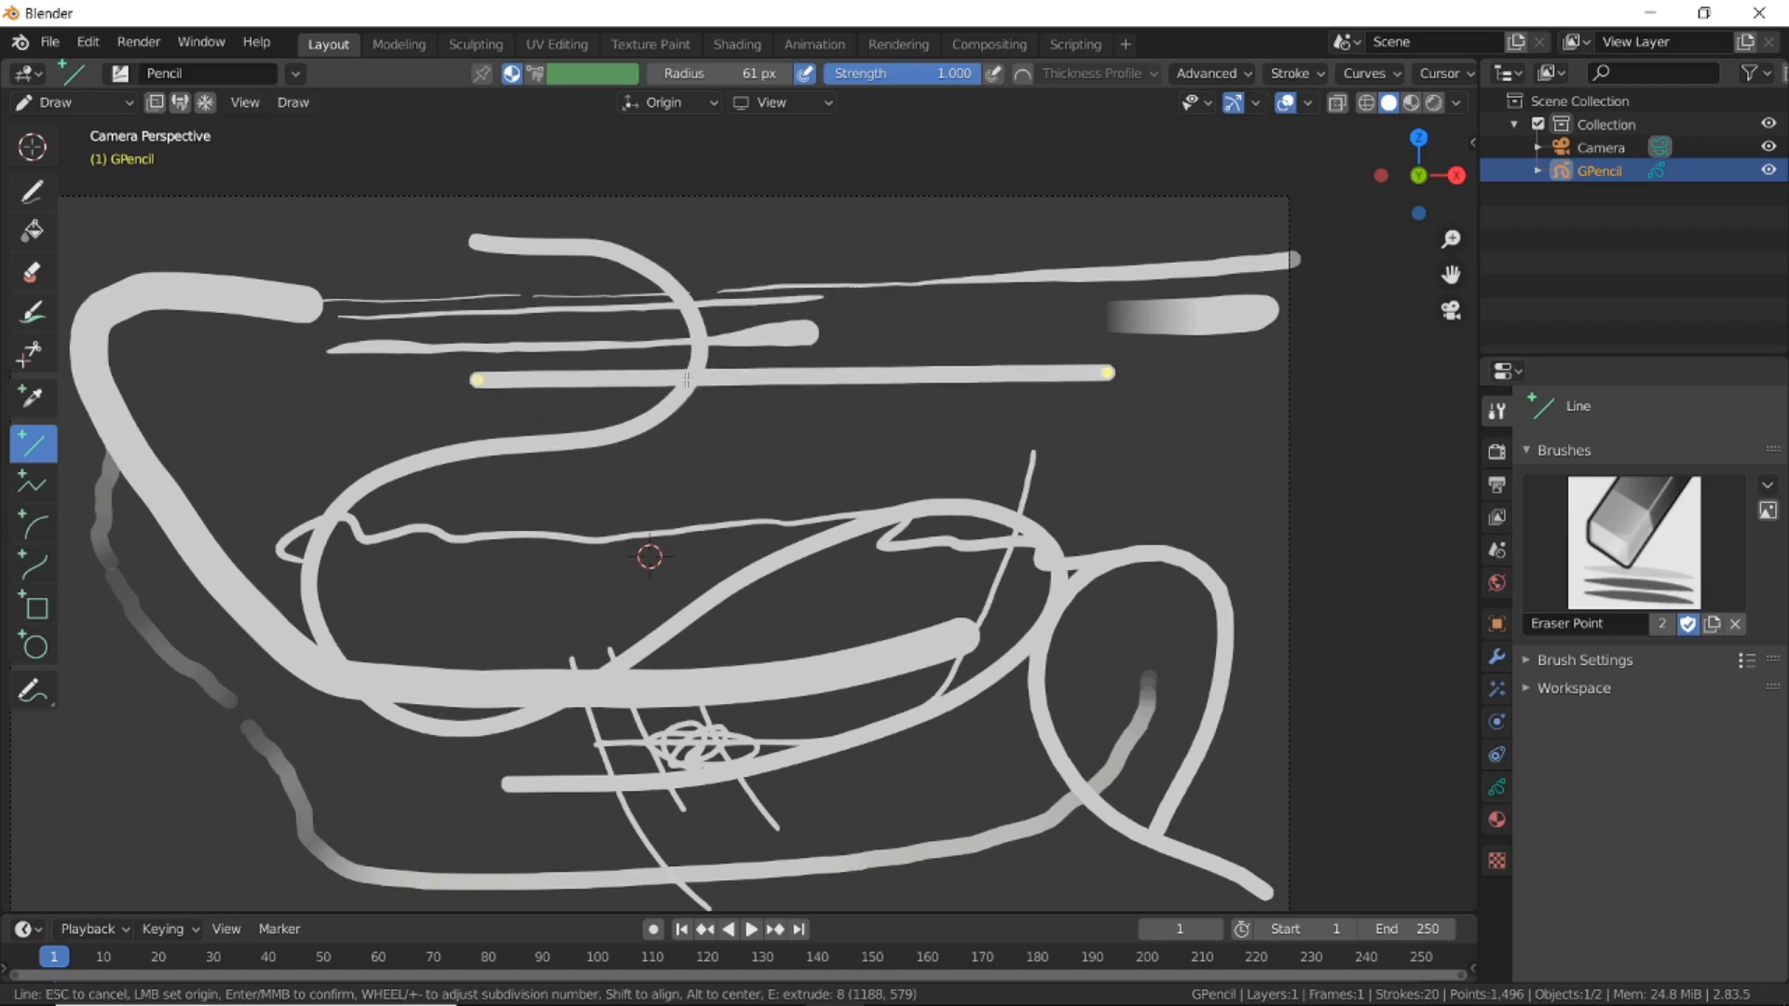
{"action": "mouse_move", "coordinate": [1107, 373]}
{"action": "left_mouse_down"}
{"action": "mouse_move", "coordinate": [691, 512]}
{"action": "mouse_move", "coordinate": [760, 486]}
{"action": "left_mouse_up"}
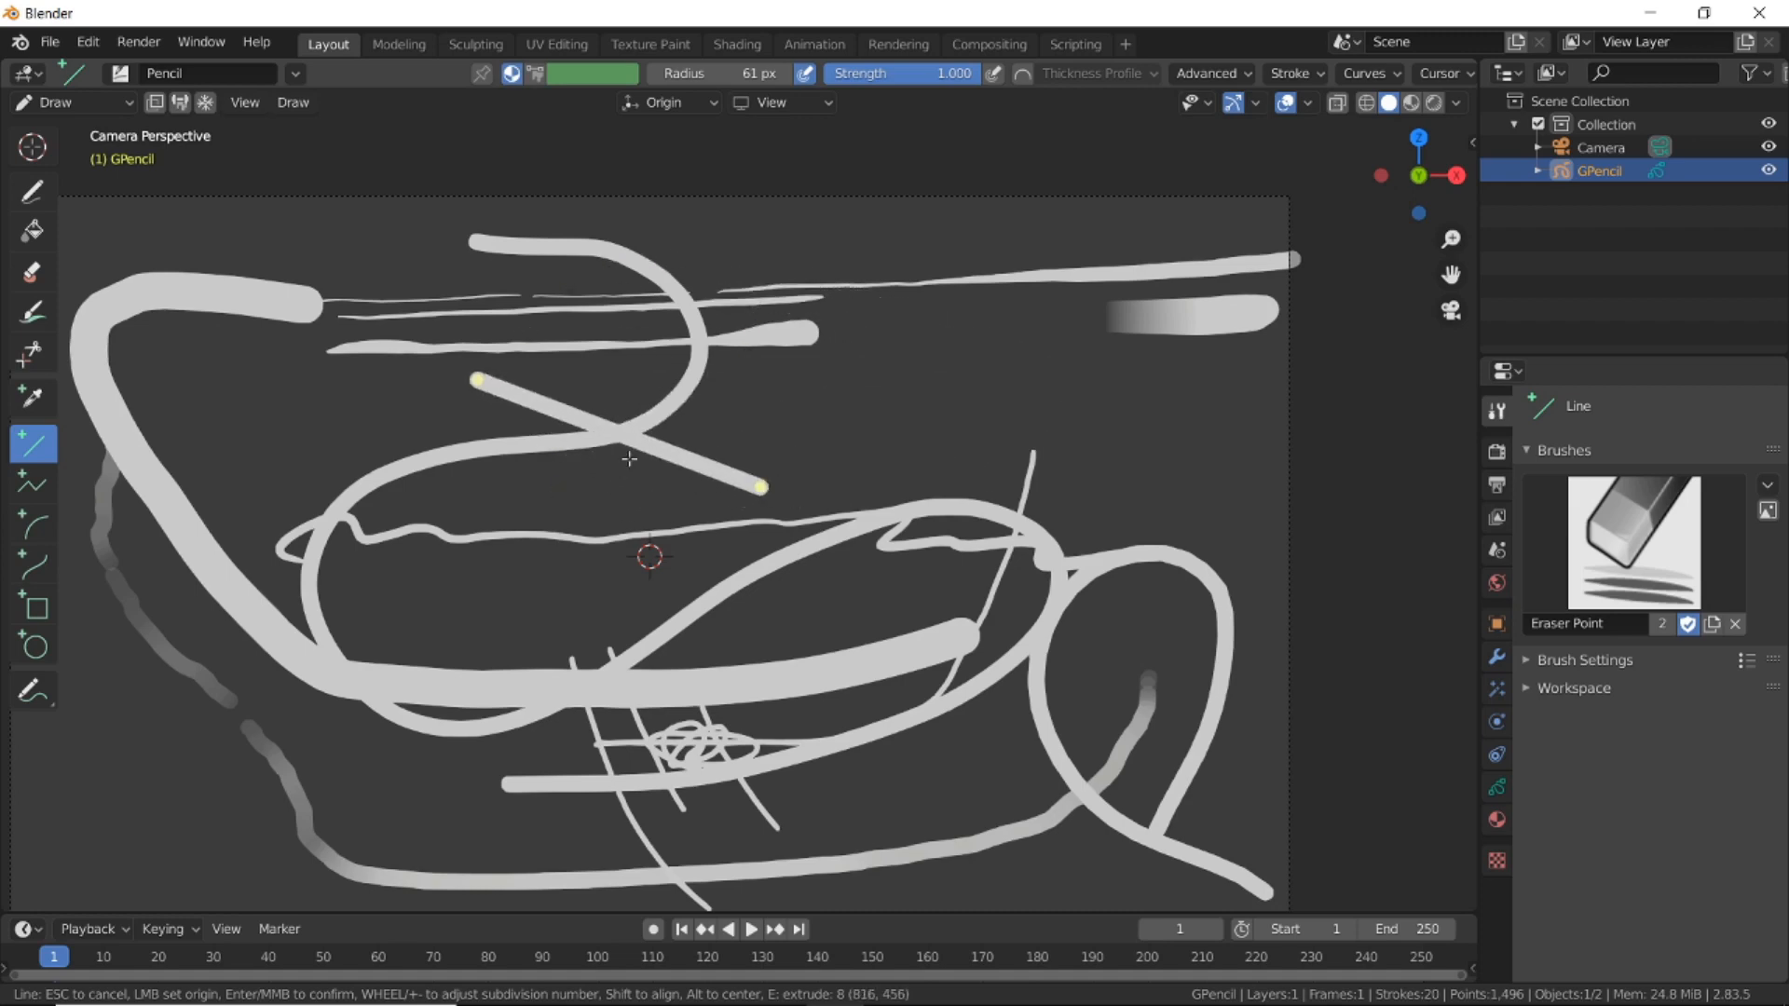
{"action": "left_click_drag", "start_coordinate": [477, 379], "coordinate": [945, 399]}
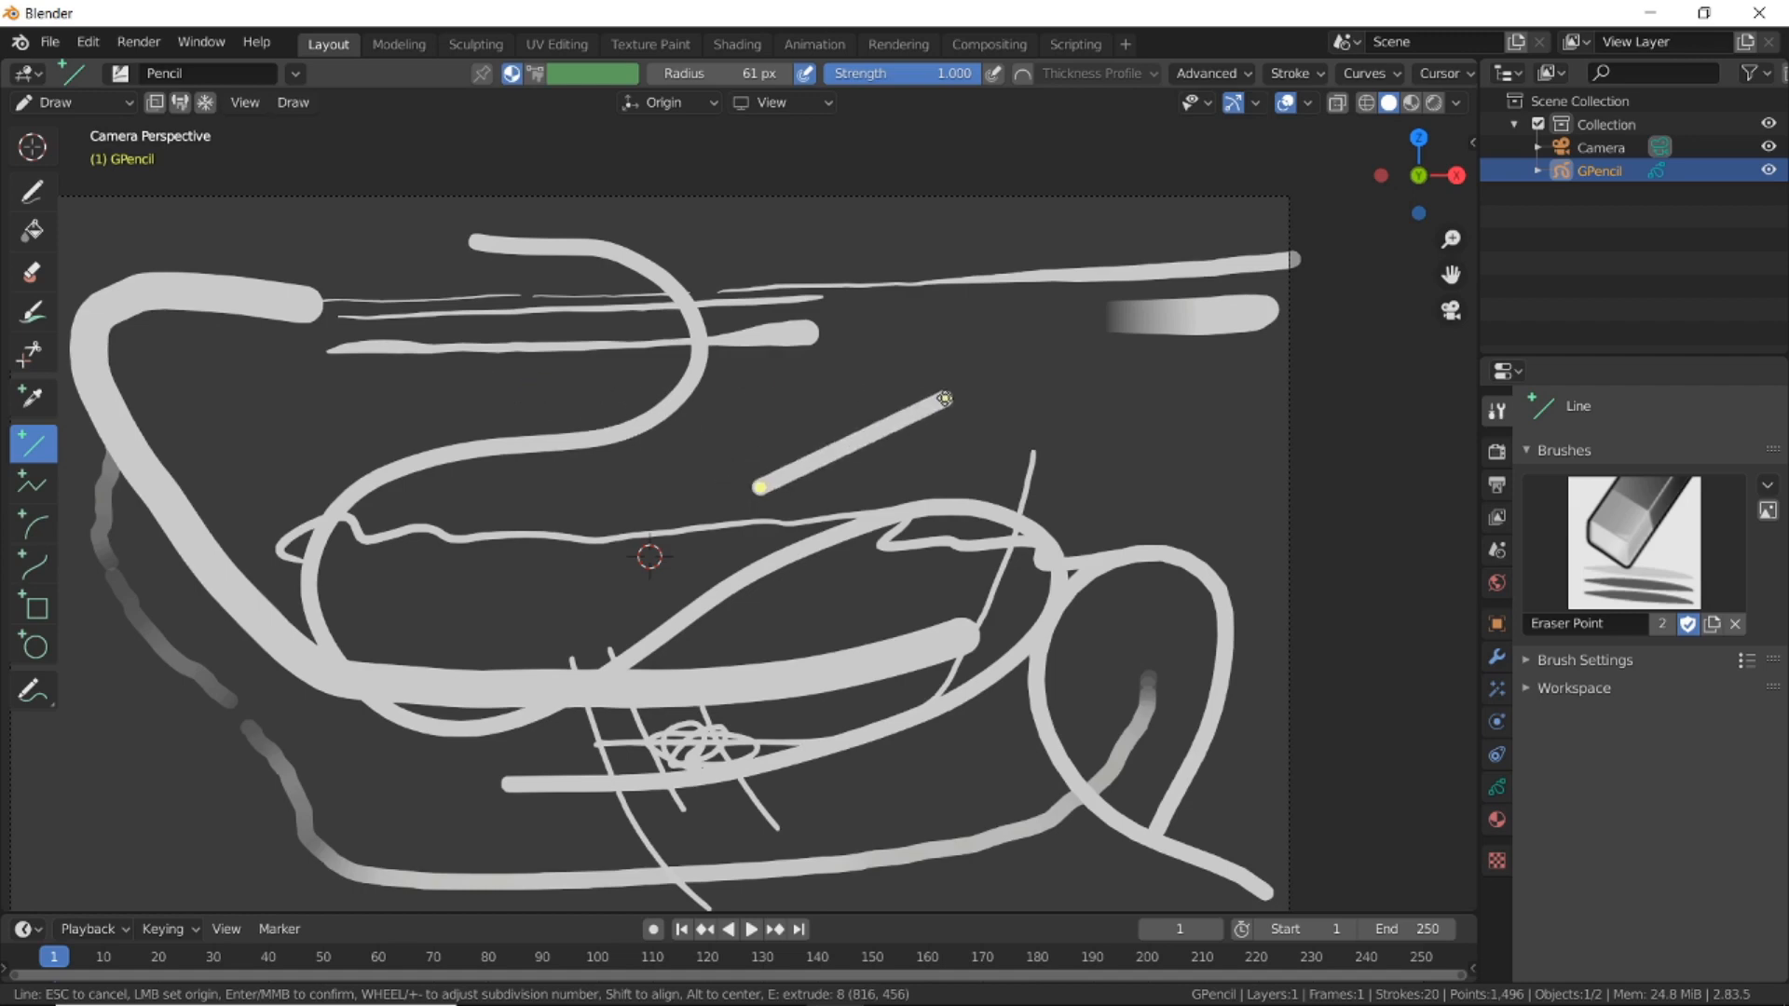
{"action": "key", "text": "Escape"}
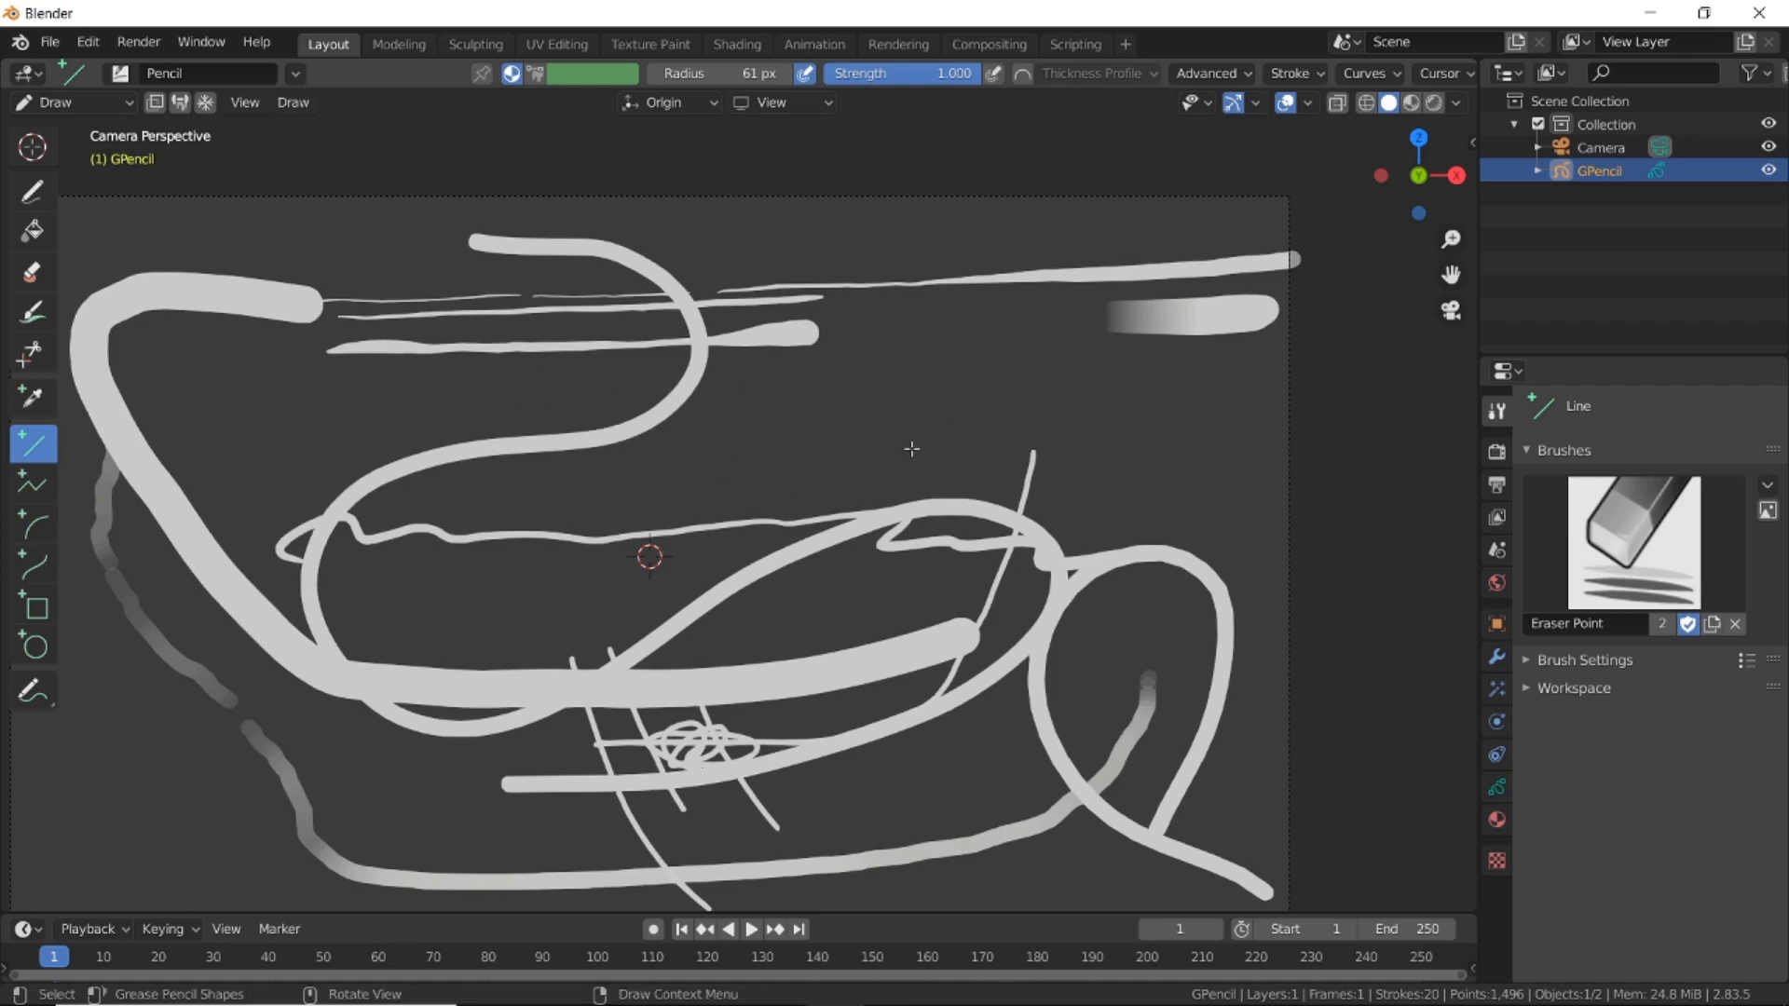
Draw a slanted straight line above the frame's centre, inspect its points up close in Edit Mode and return to Draw Mode.
{"action": "left_click_drag", "start_coordinate": [668, 469], "coordinate": [1000, 388]}
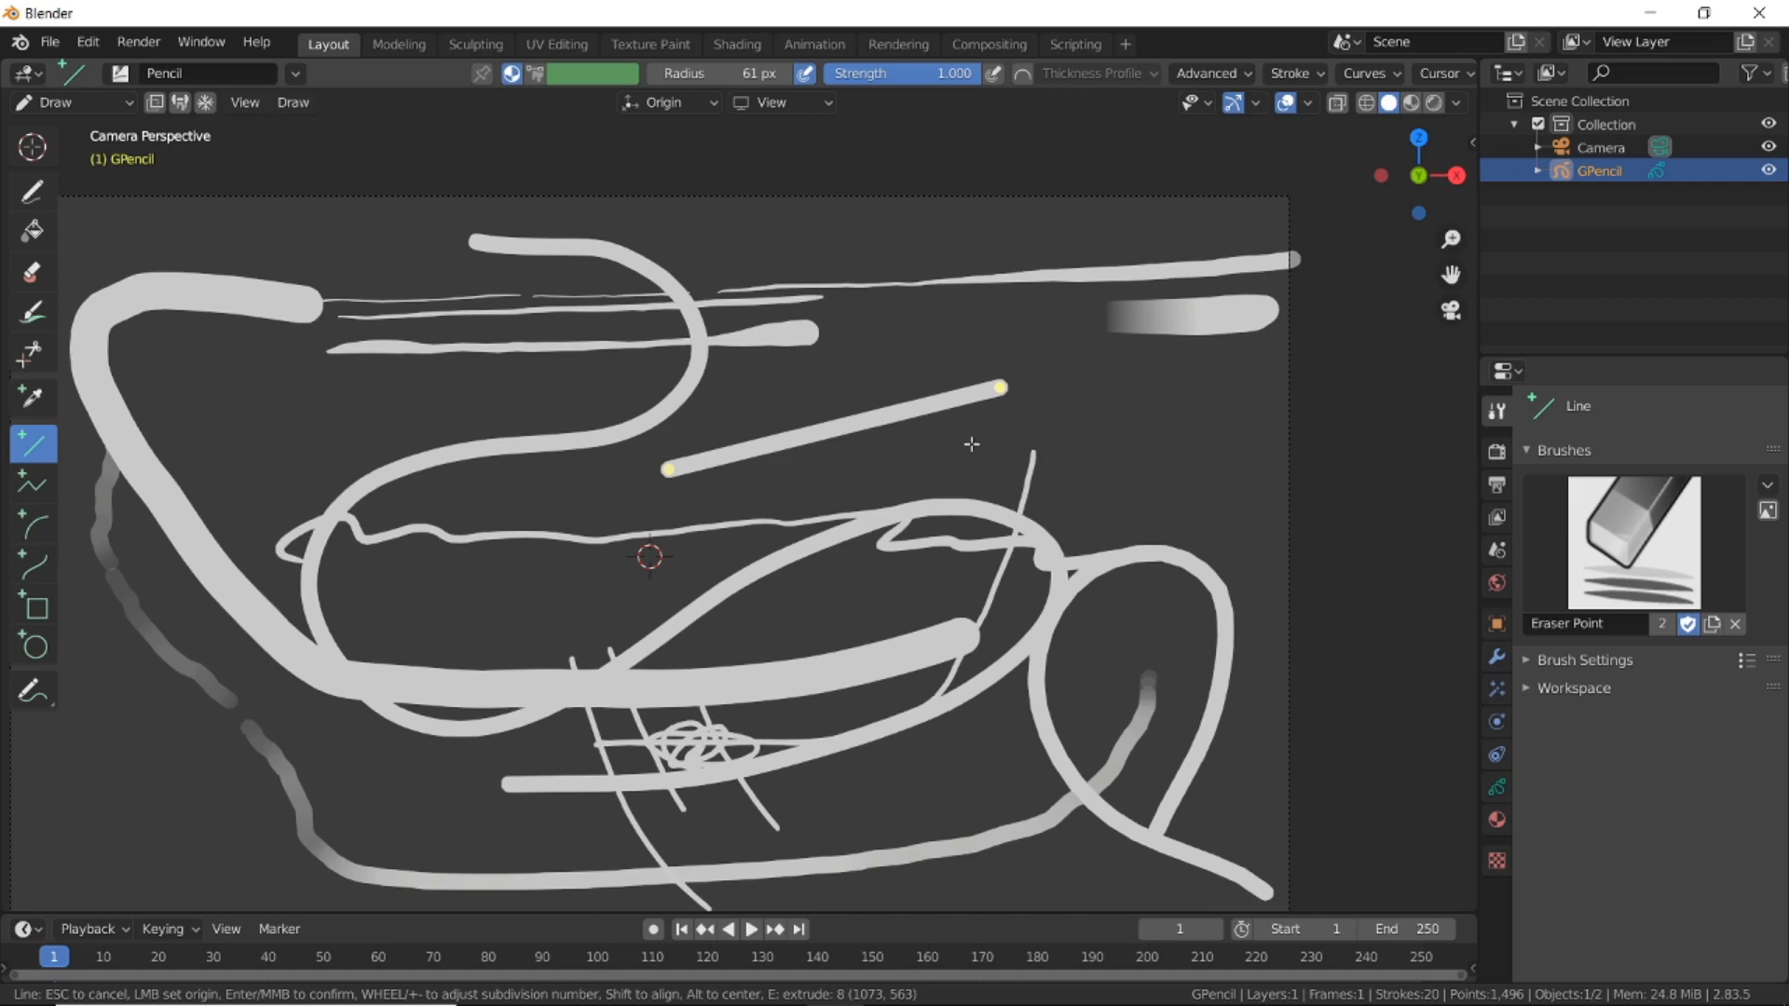
{"action": "key", "text": "Return"}
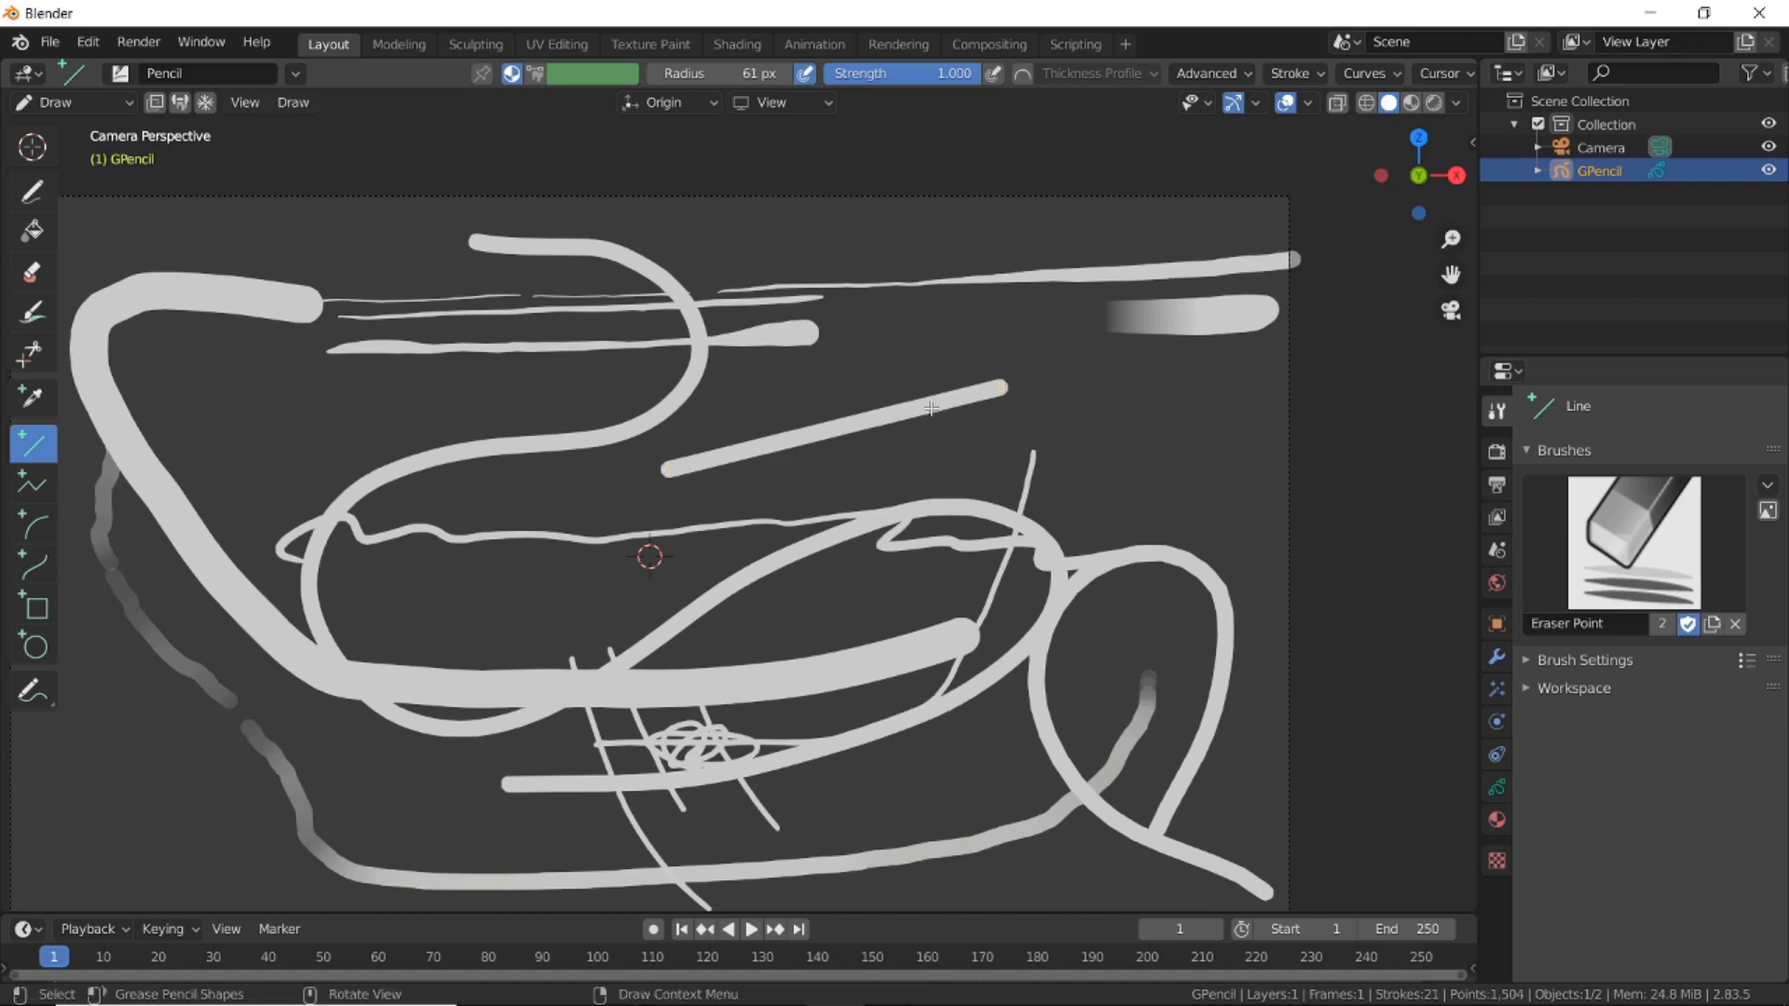
{"action": "key", "text": "Tab"}
{"action": "left_click", "coordinate": [858, 423]}
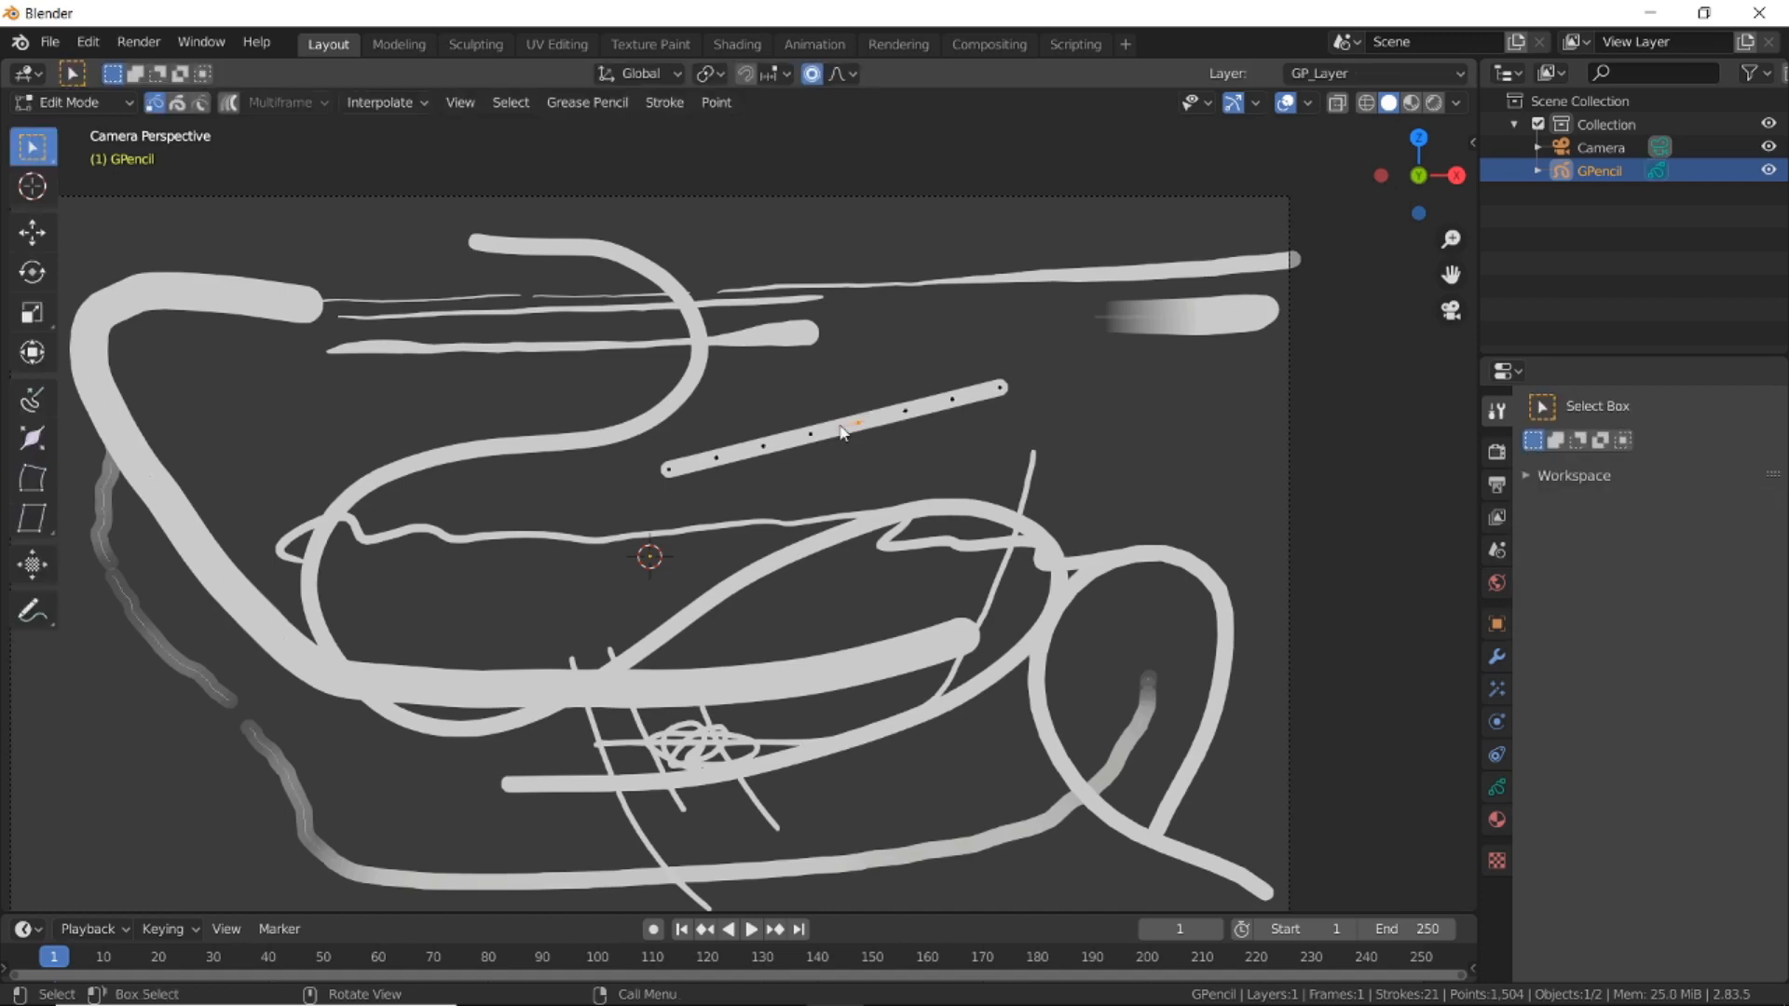
{"action": "scroll", "coordinate": [833, 432], "scroll_direction": "up", "scroll_amount": 3}
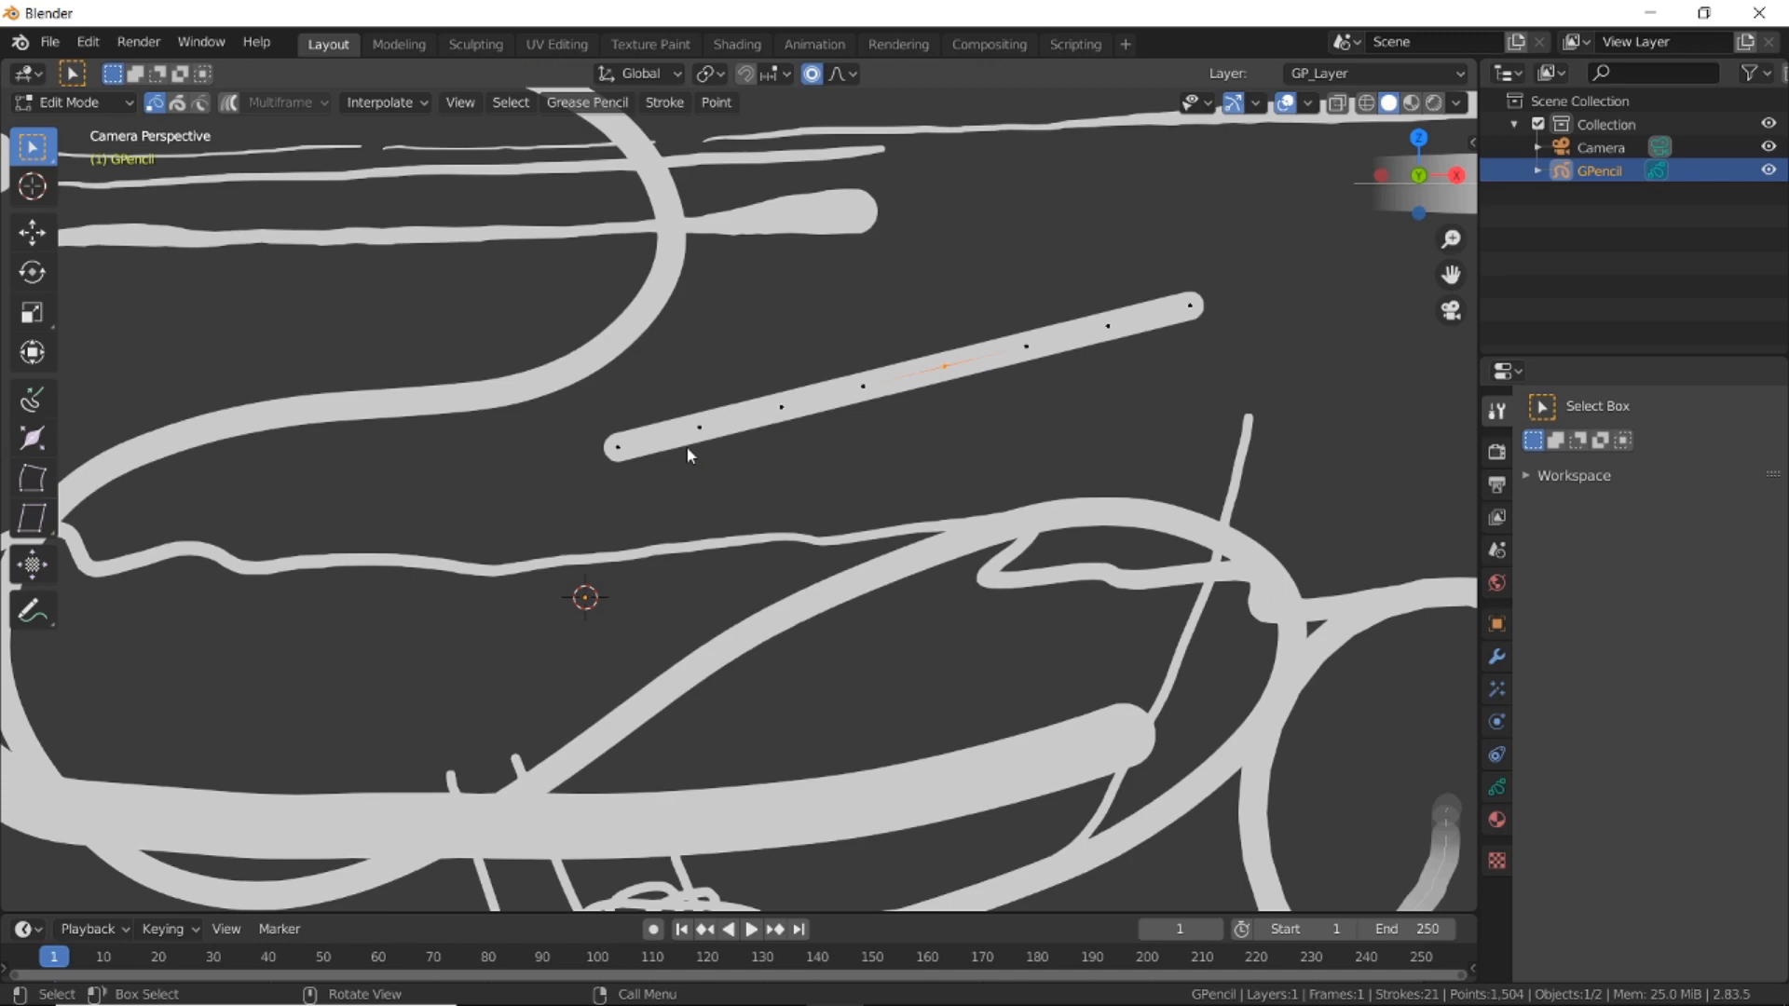
{"action": "key", "text": "Tab"}
{"action": "key", "text": "Home"}
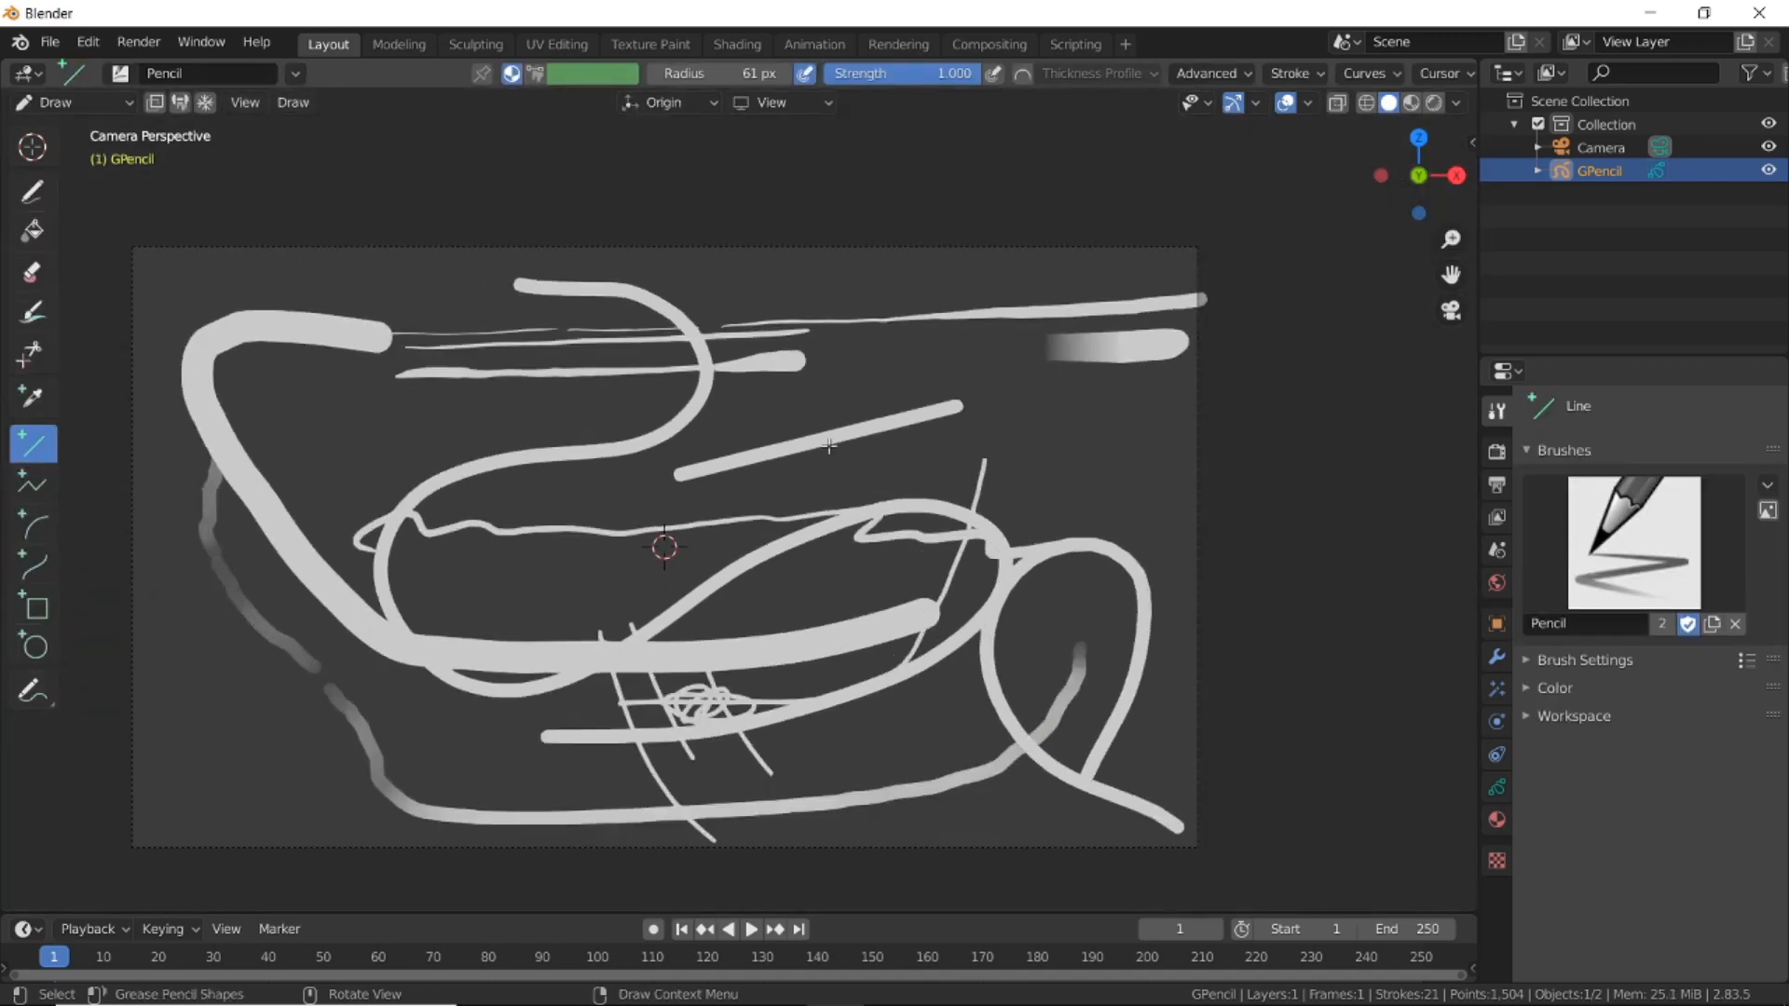
{"action": "scroll", "coordinate": [829, 447], "scroll_direction": "up", "scroll_amount": 1}
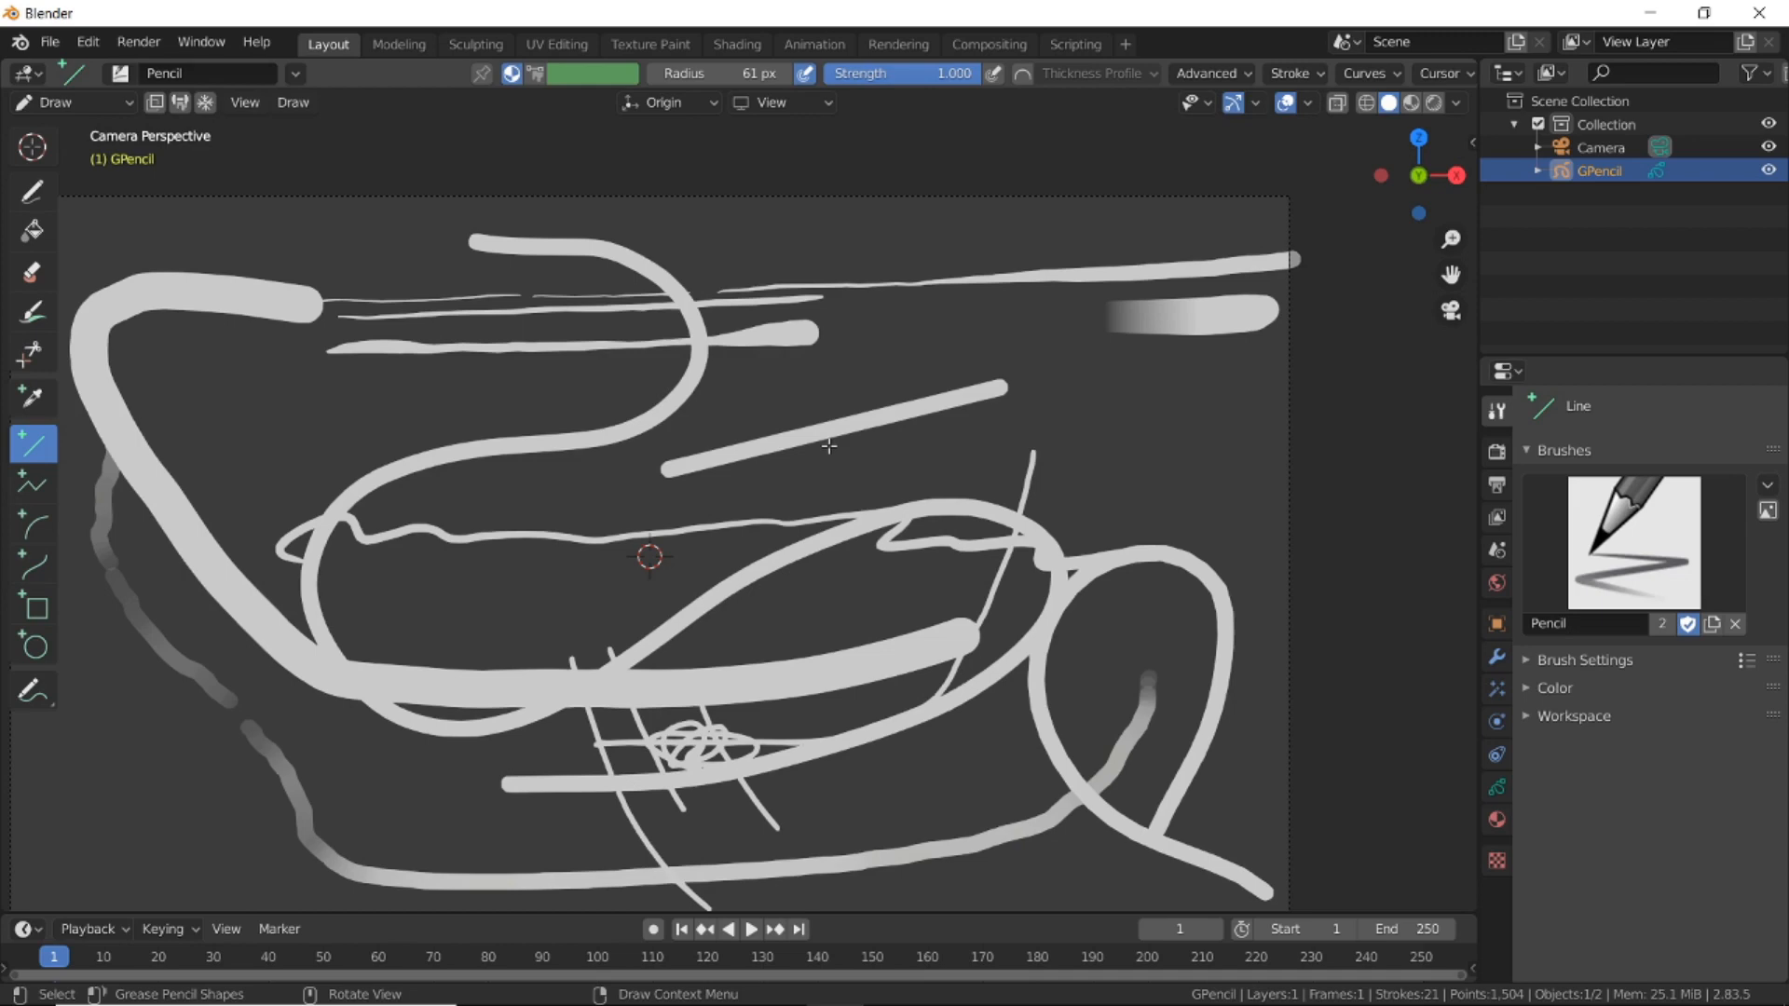
Try an arc over the straight line with the Arc tool, moving its start point and curvature handle, and cancel it.
{"action": "left_click", "coordinate": [38, 529]}
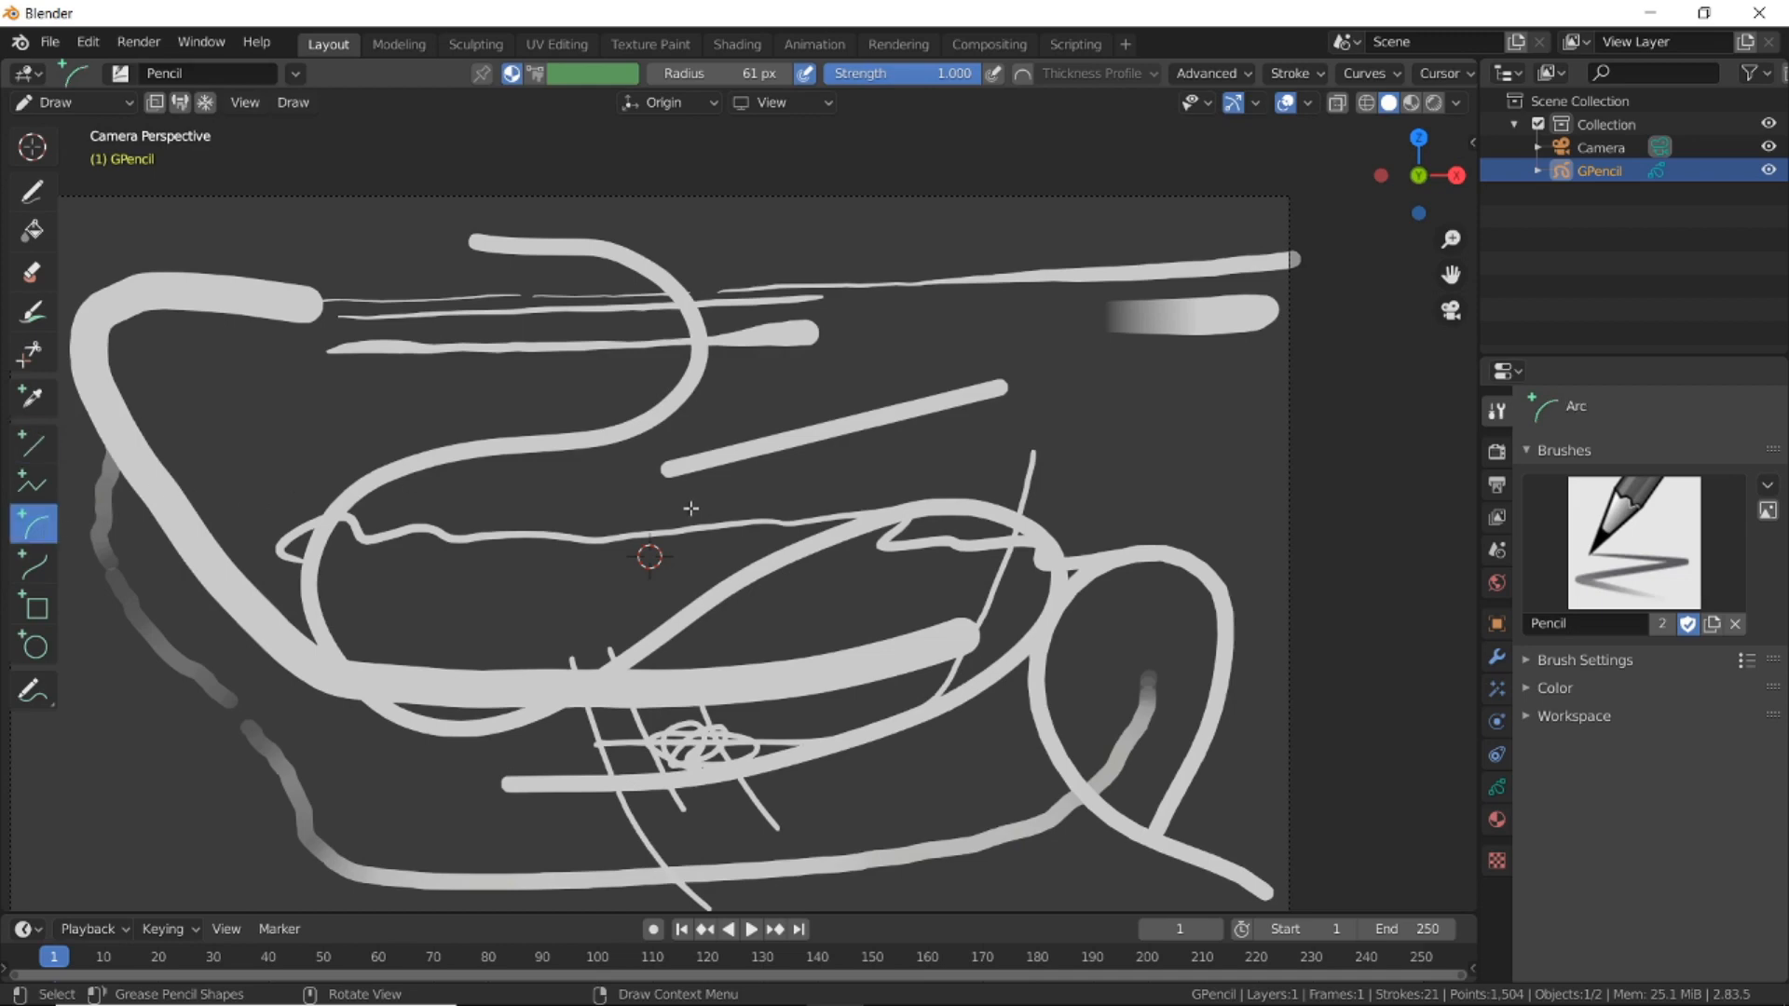
{"action": "mouse_move", "coordinate": [690, 508]}
{"action": "left_mouse_down"}
{"action": "mouse_move", "coordinate": [978, 410]}
{"action": "mouse_move", "coordinate": [1146, 433]}
{"action": "left_mouse_up"}
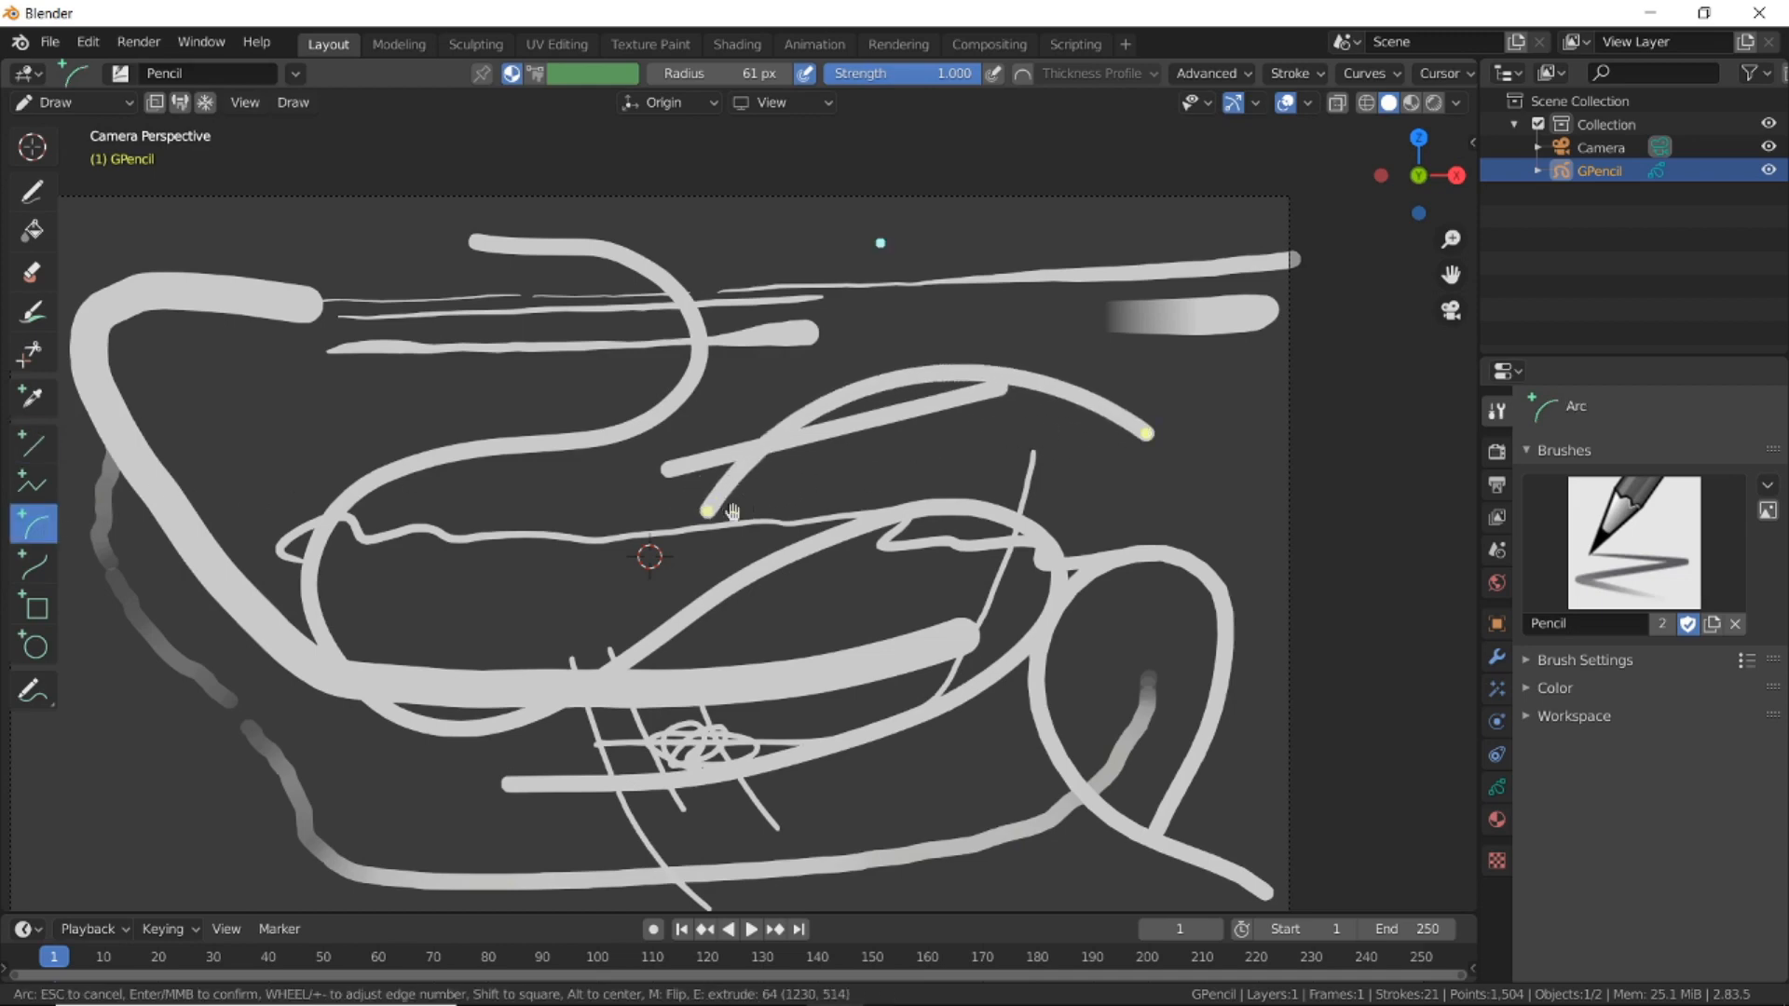
{"action": "left_click_drag", "start_coordinate": [710, 510], "coordinate": [557, 499]}
{"action": "mouse_move", "coordinate": [880, 243]}
{"action": "left_mouse_down"}
{"action": "mouse_move", "coordinate": [792, 235]}
{"action": "mouse_move", "coordinate": [797, 392]}
{"action": "mouse_move", "coordinate": [820, 307]}
{"action": "mouse_move", "coordinate": [794, 405]}
{"action": "mouse_move", "coordinate": [811, 186]}
{"action": "mouse_move", "coordinate": [899, 411]}
{"action": "mouse_move", "coordinate": [897, 291]}
{"action": "left_mouse_up"}
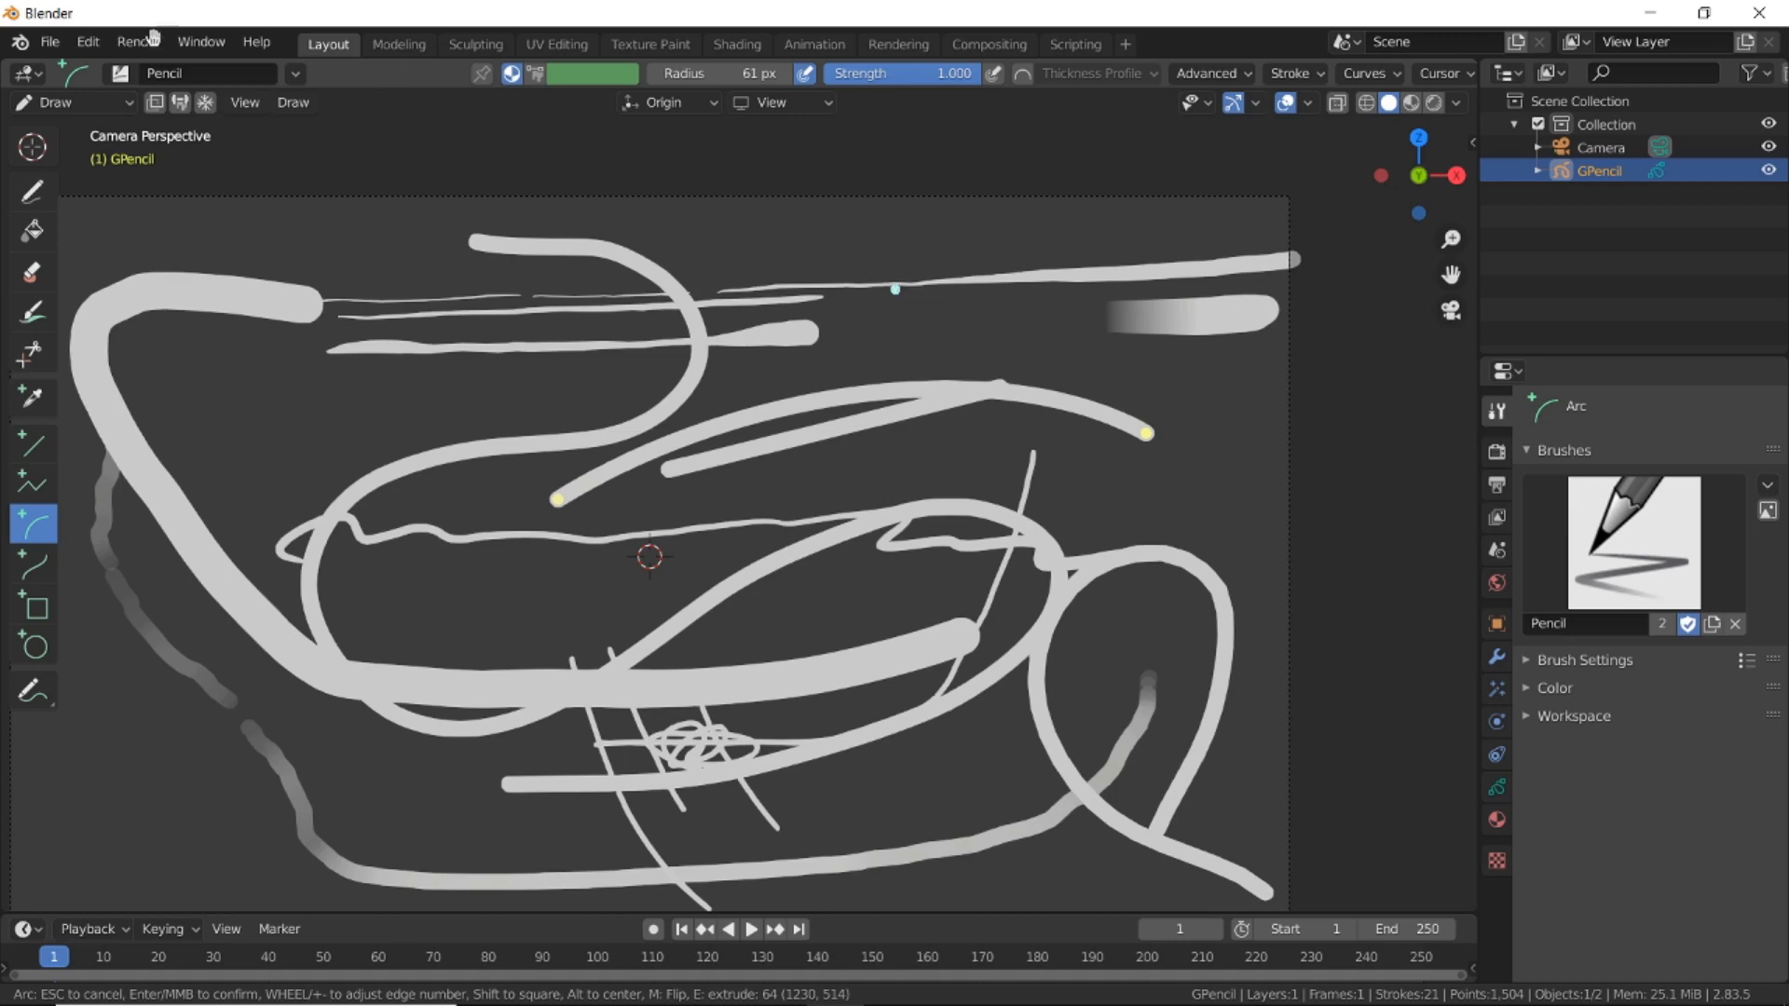
{"action": "key", "text": "Escape"}
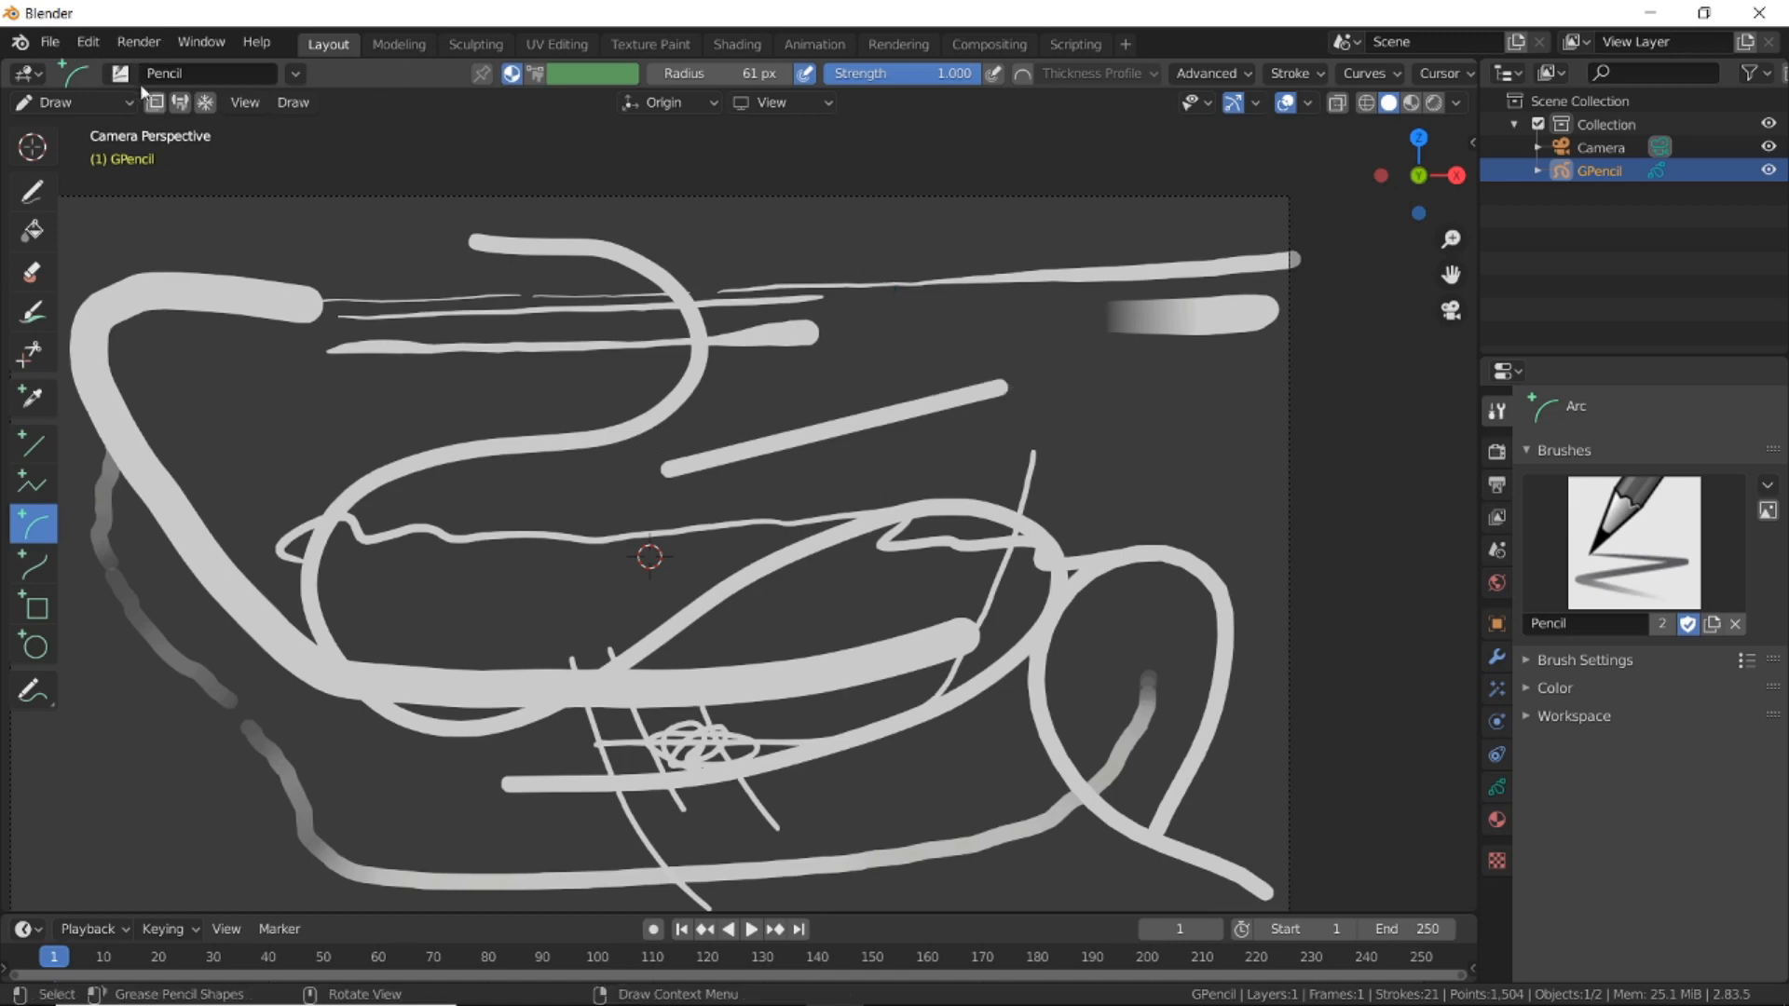
Create a new 2D Animation file without saving the current drawing.
{"action": "left_click", "coordinate": [50, 43]}
{"action": "mouse_move", "coordinate": [67, 70]}
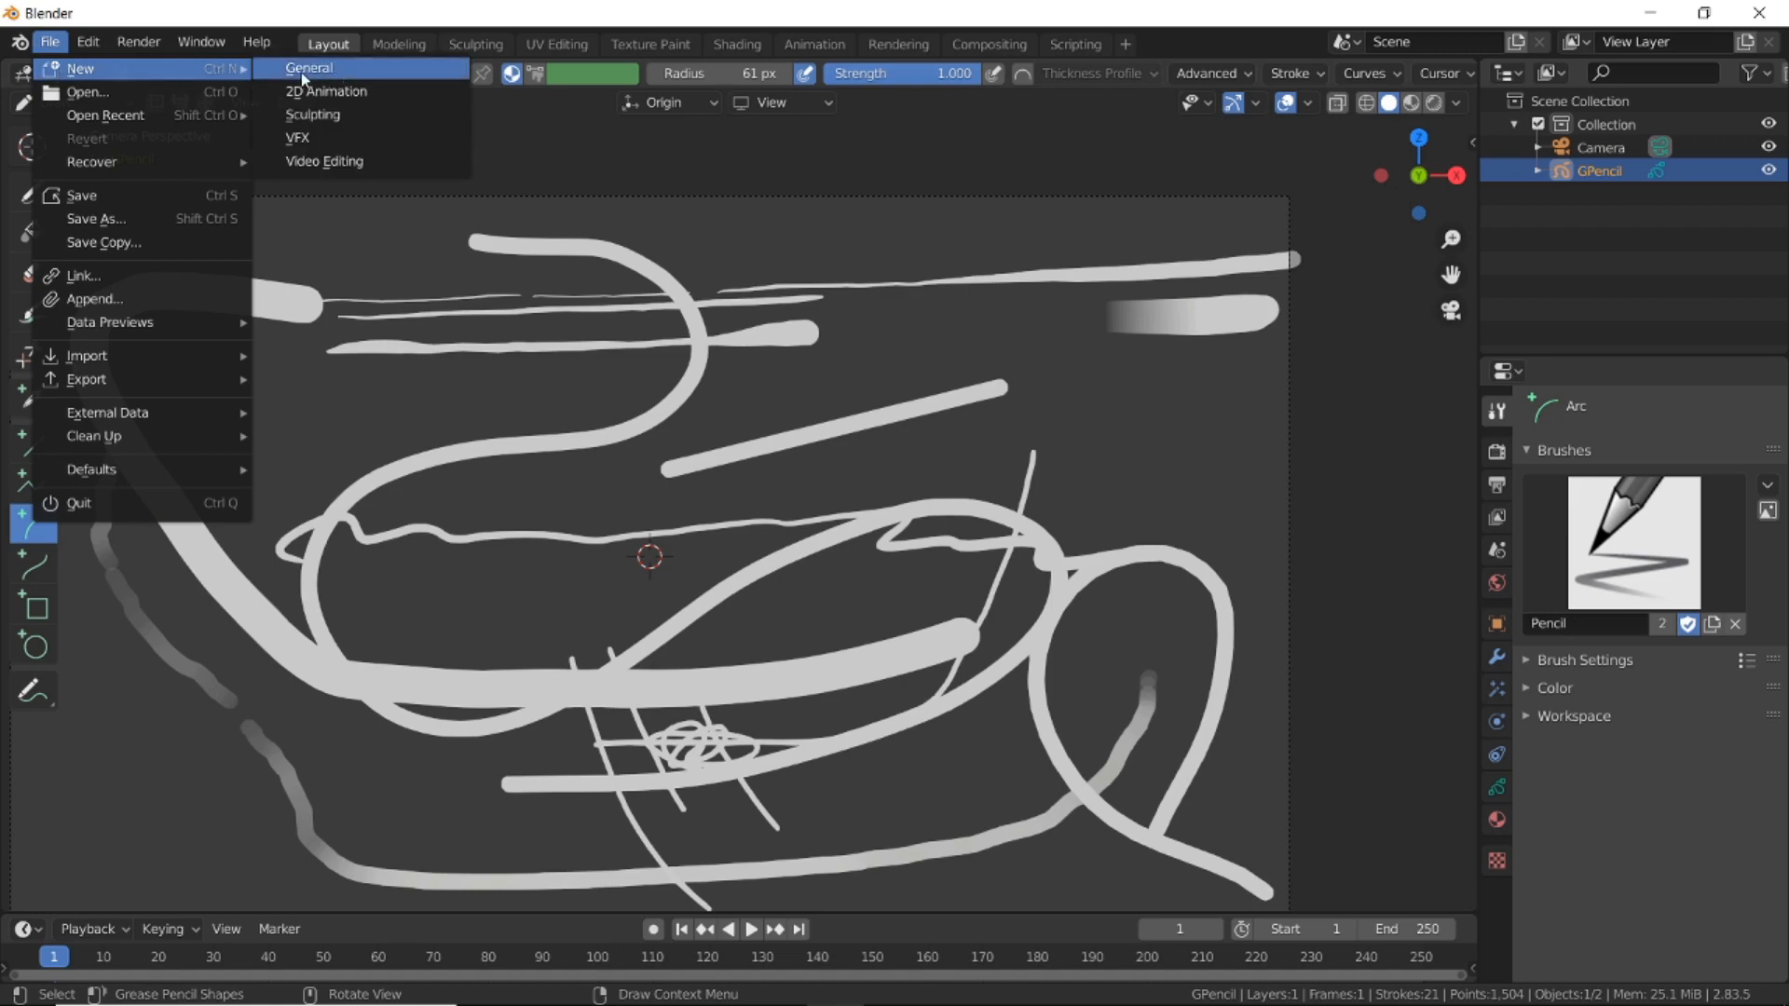
{"action": "left_click", "coordinate": [359, 92]}
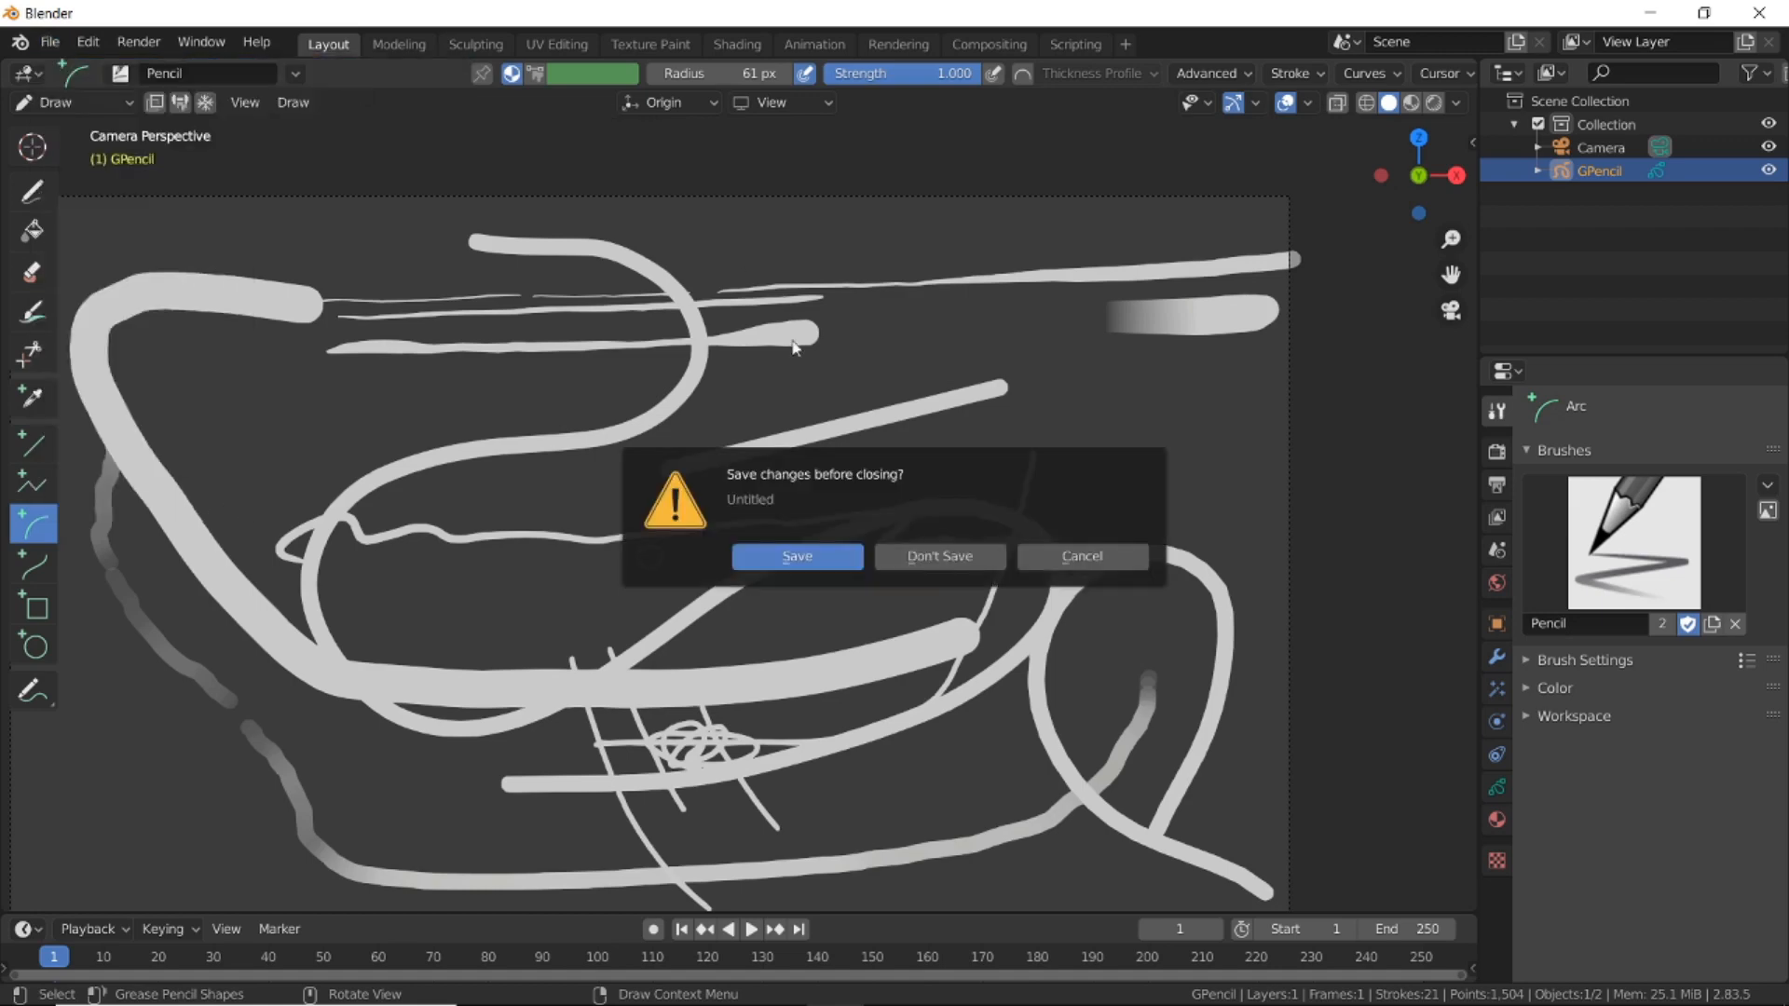
{"action": "left_click", "coordinate": [939, 556]}
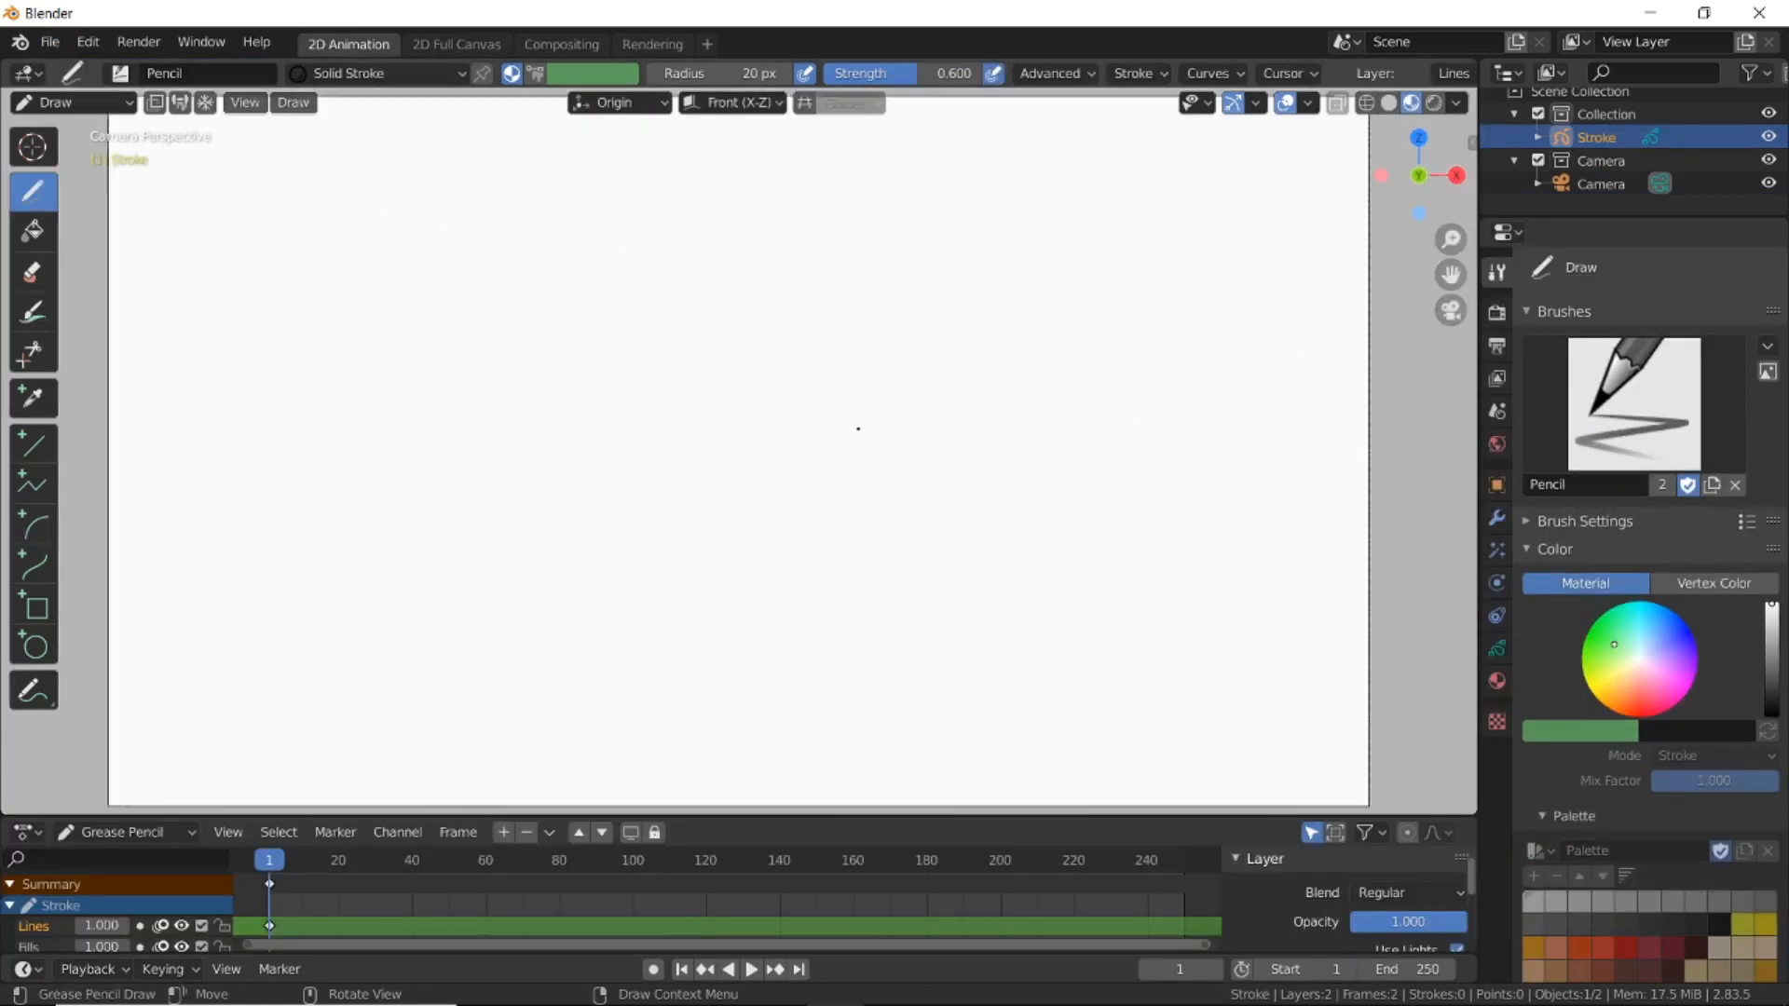
Examine the 2D Animation template's camera and 3D space from outside the frame and return to the camera view.
{"action": "scroll", "coordinate": [858, 428], "scroll_direction": "down", "scroll_amount": 1}
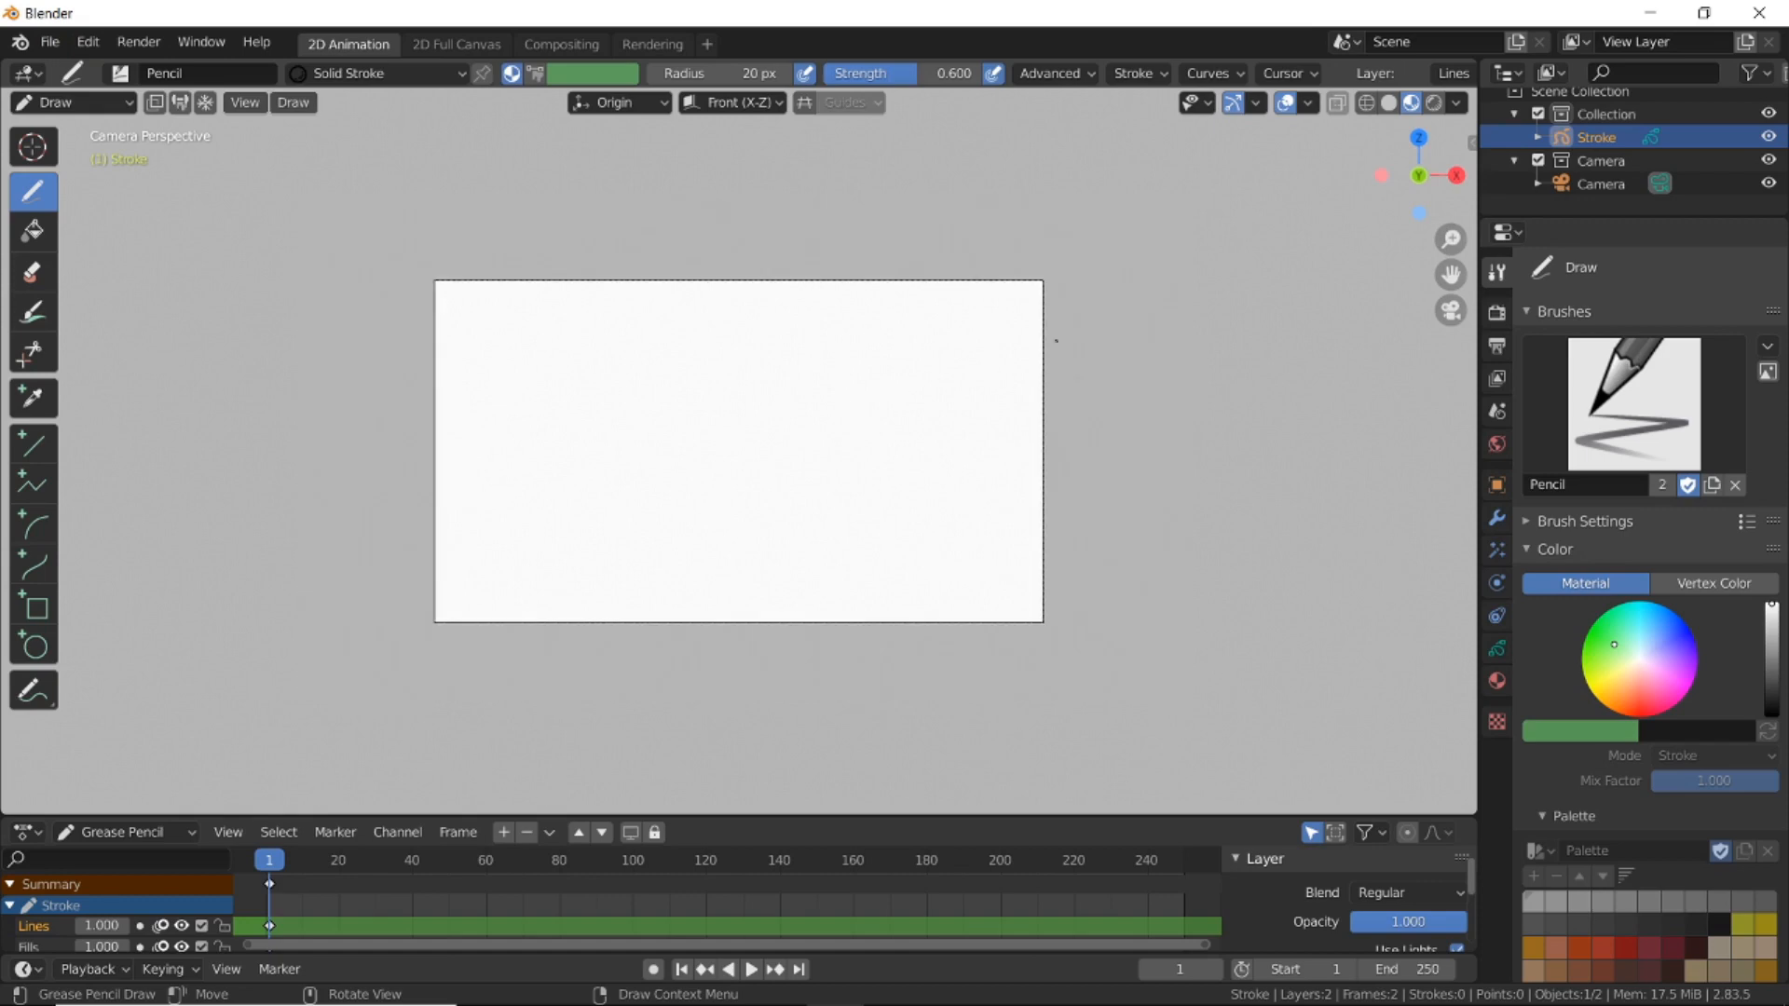
{"action": "scroll", "coordinate": [1059, 338], "scroll_direction": "down", "scroll_amount": 2}
{"action": "middle_click_drag", "start_coordinate": [1062, 335], "coordinate": [992, 395]}
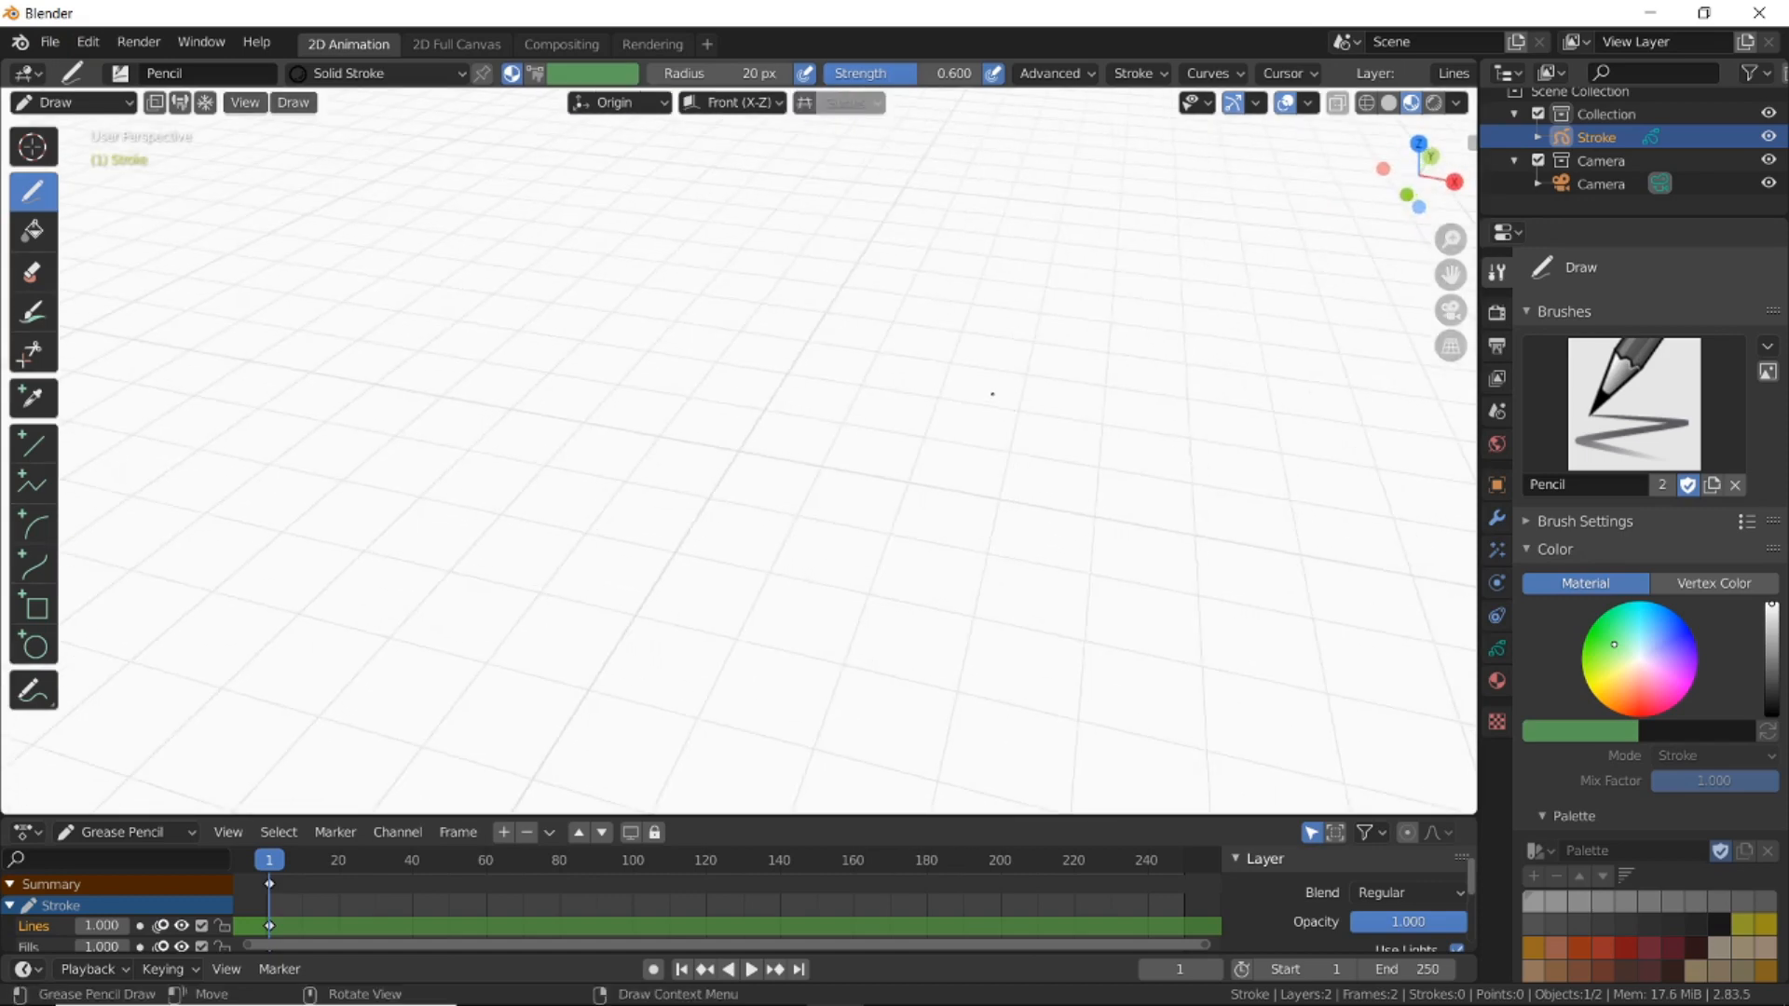
{"action": "scroll", "coordinate": [991, 389], "scroll_direction": "down", "scroll_amount": 2}
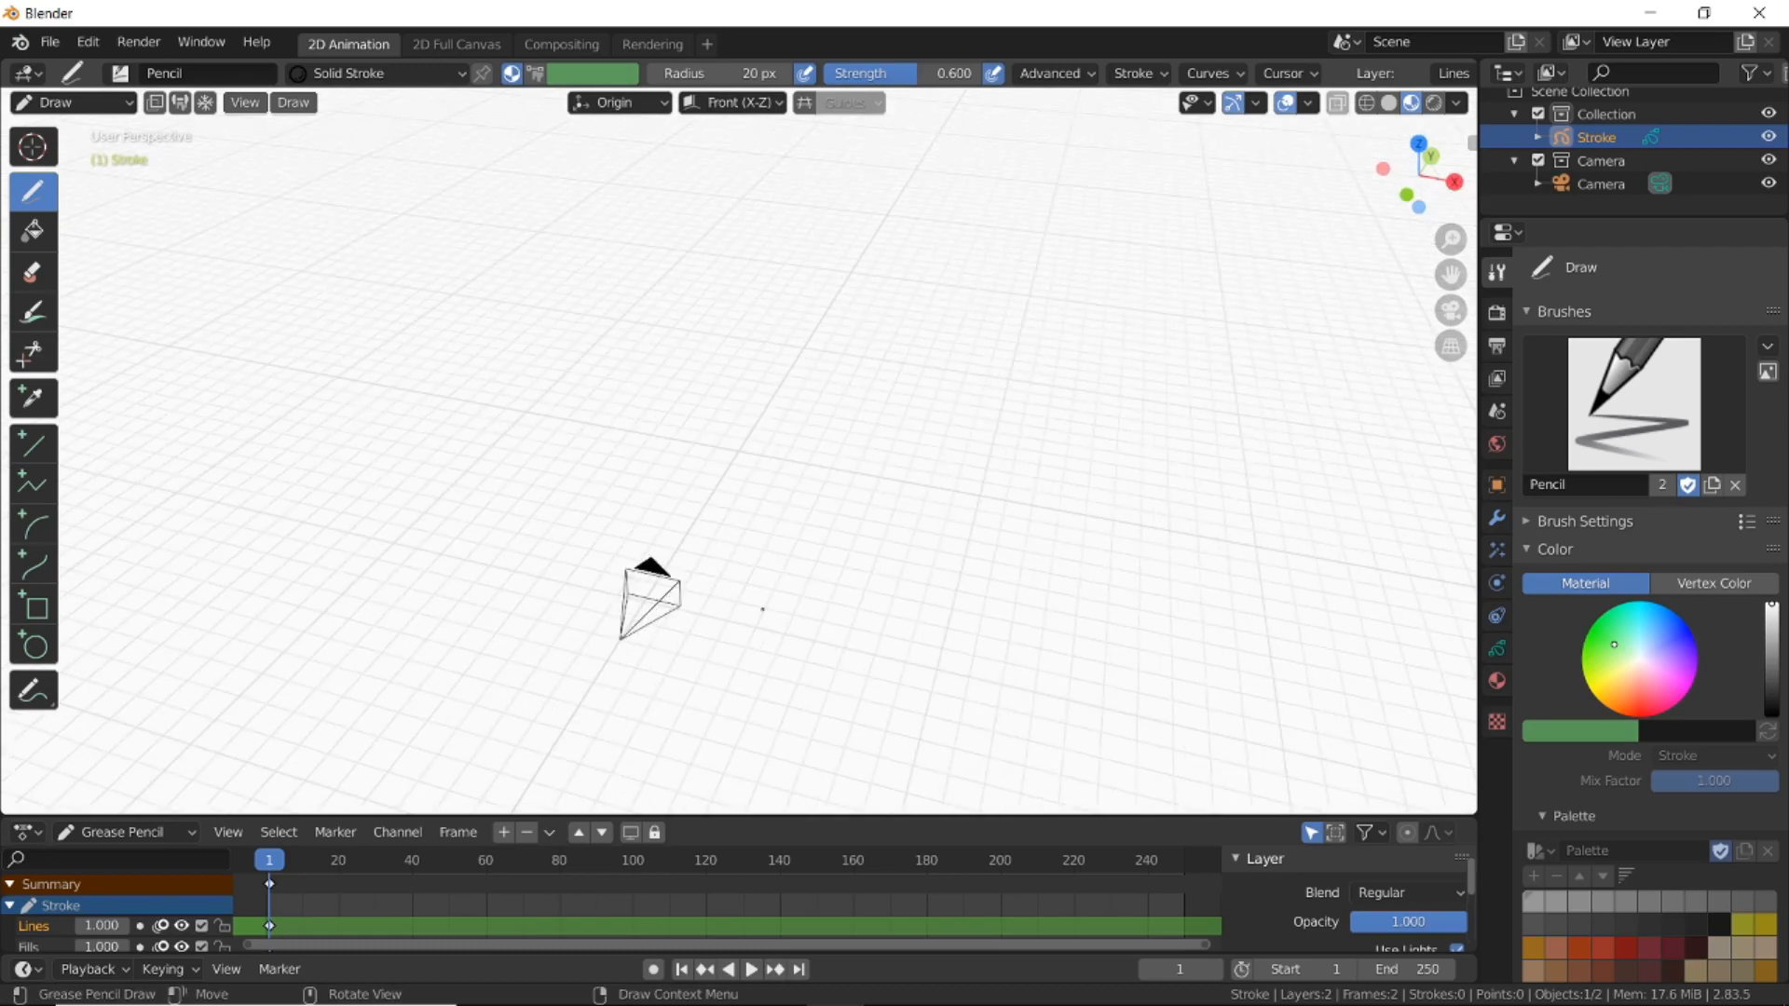
{"action": "middle_click_drag", "start_coordinate": [762, 609], "coordinate": [862, 571]}
{"action": "scroll", "coordinate": [810, 508], "scroll_direction": "up", "scroll_amount": 4}
{"action": "scroll", "coordinate": [813, 508], "scroll_direction": "down", "scroll_amount": 2}
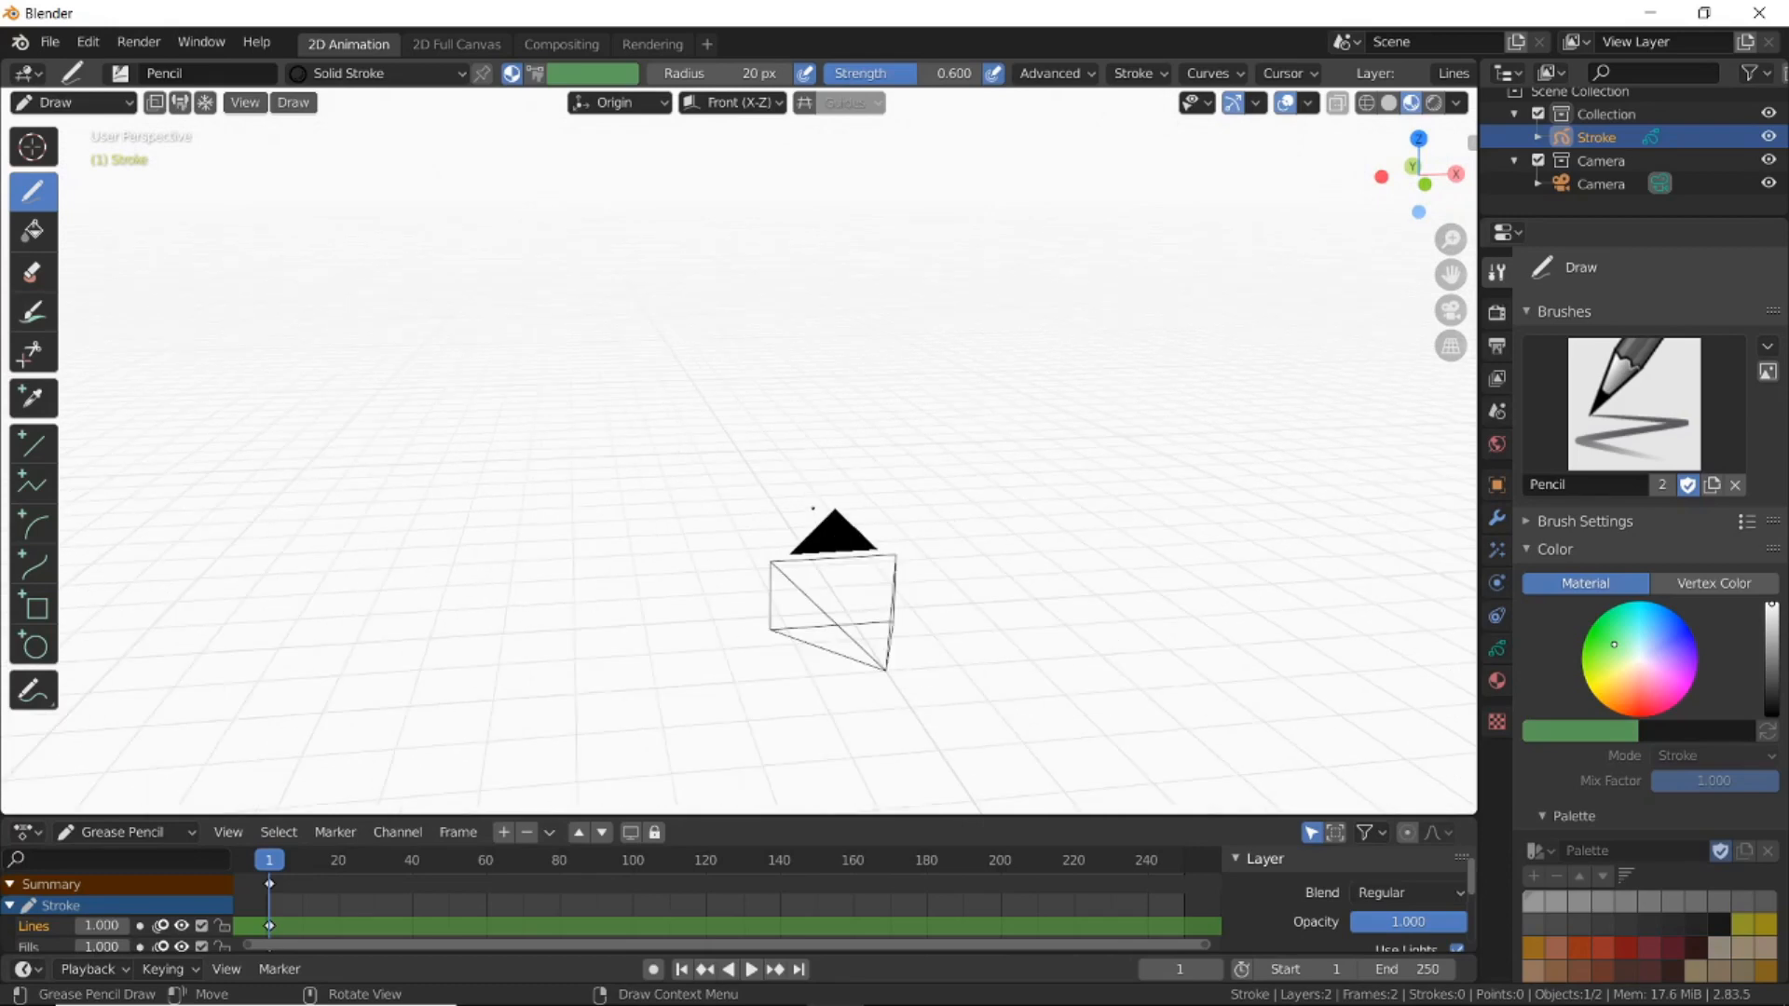
{"action": "key", "text": "KP_0"}
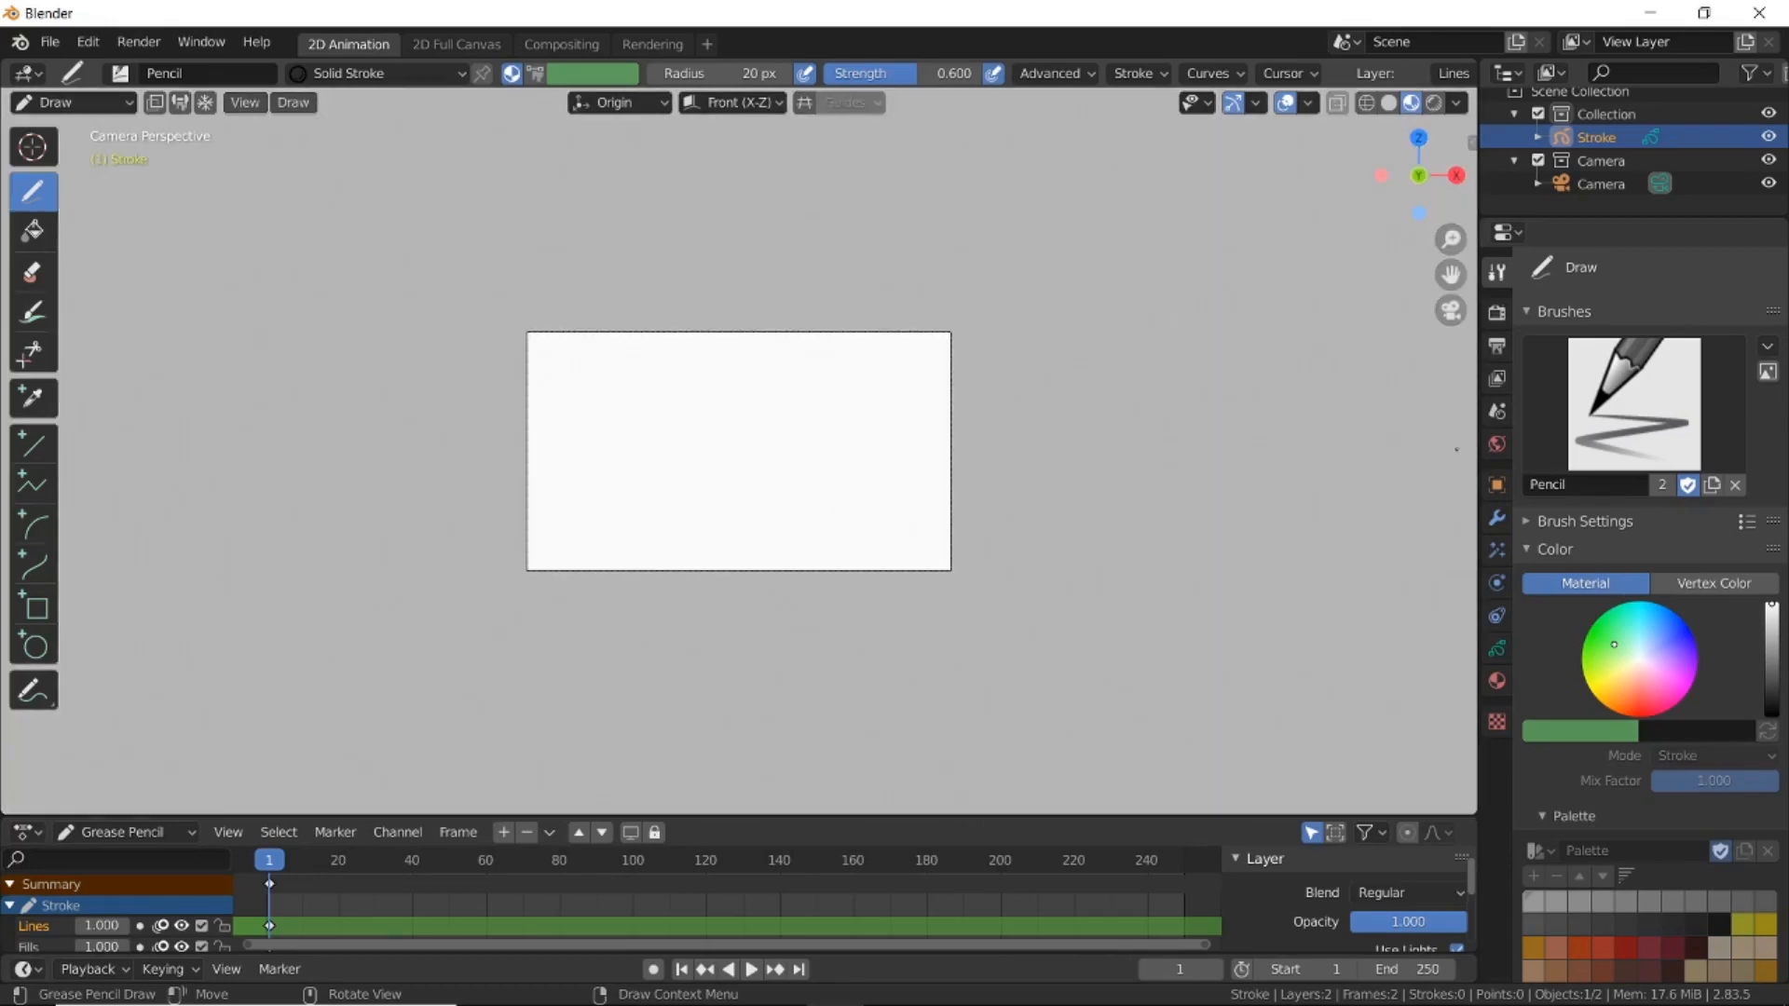
Look through the world settings and display the material settings of the Stroke object.
{"action": "left_click", "coordinate": [1497, 444]}
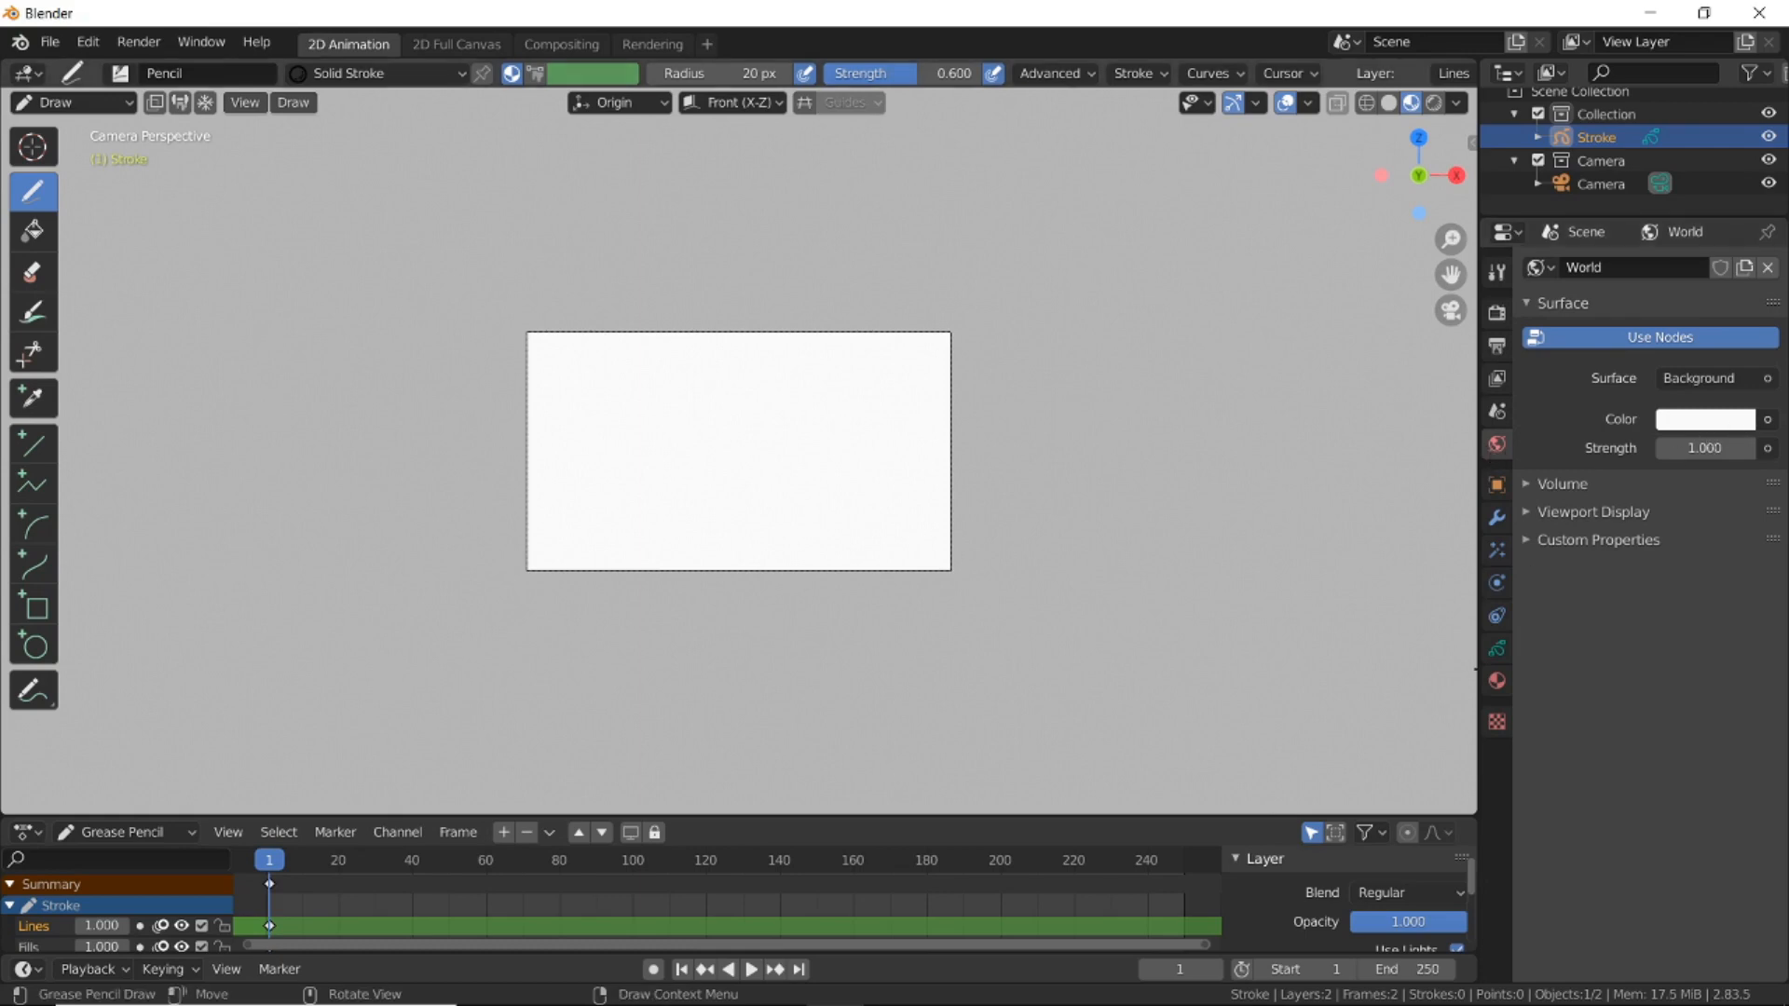
{"action": "left_click", "coordinate": [1498, 681]}
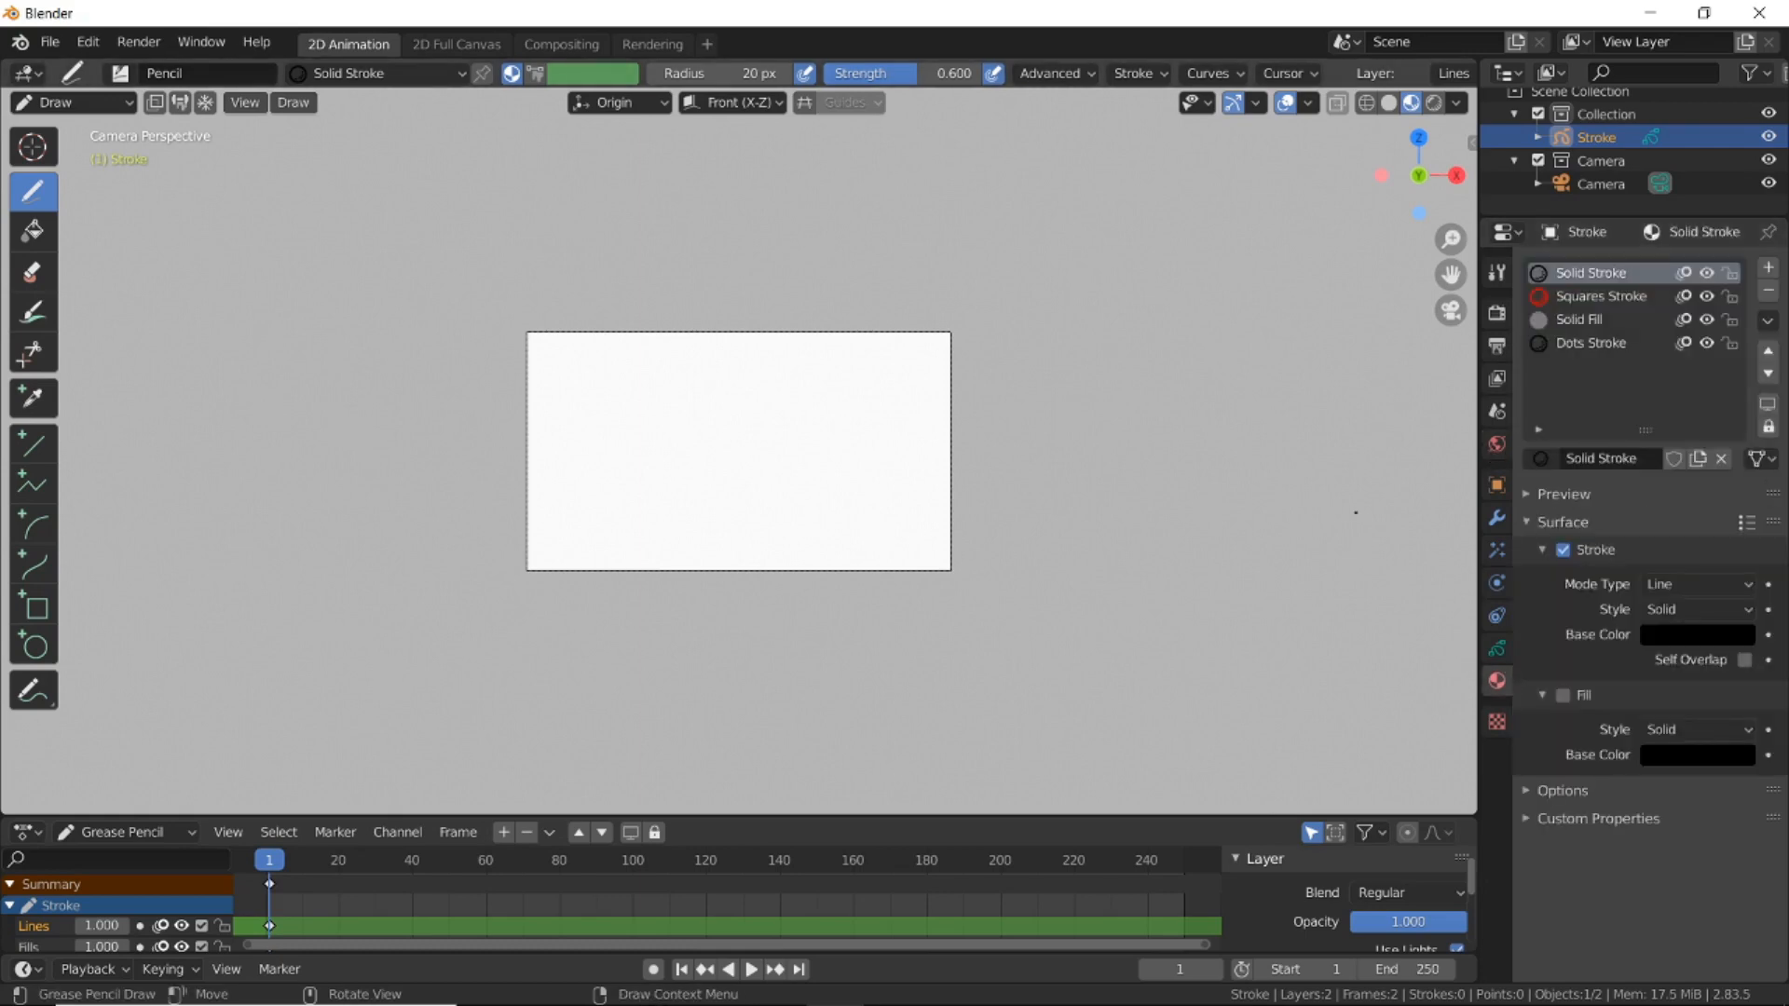
{"action": "scroll", "coordinate": [1252, 508], "scroll_direction": "up", "scroll_amount": 4}
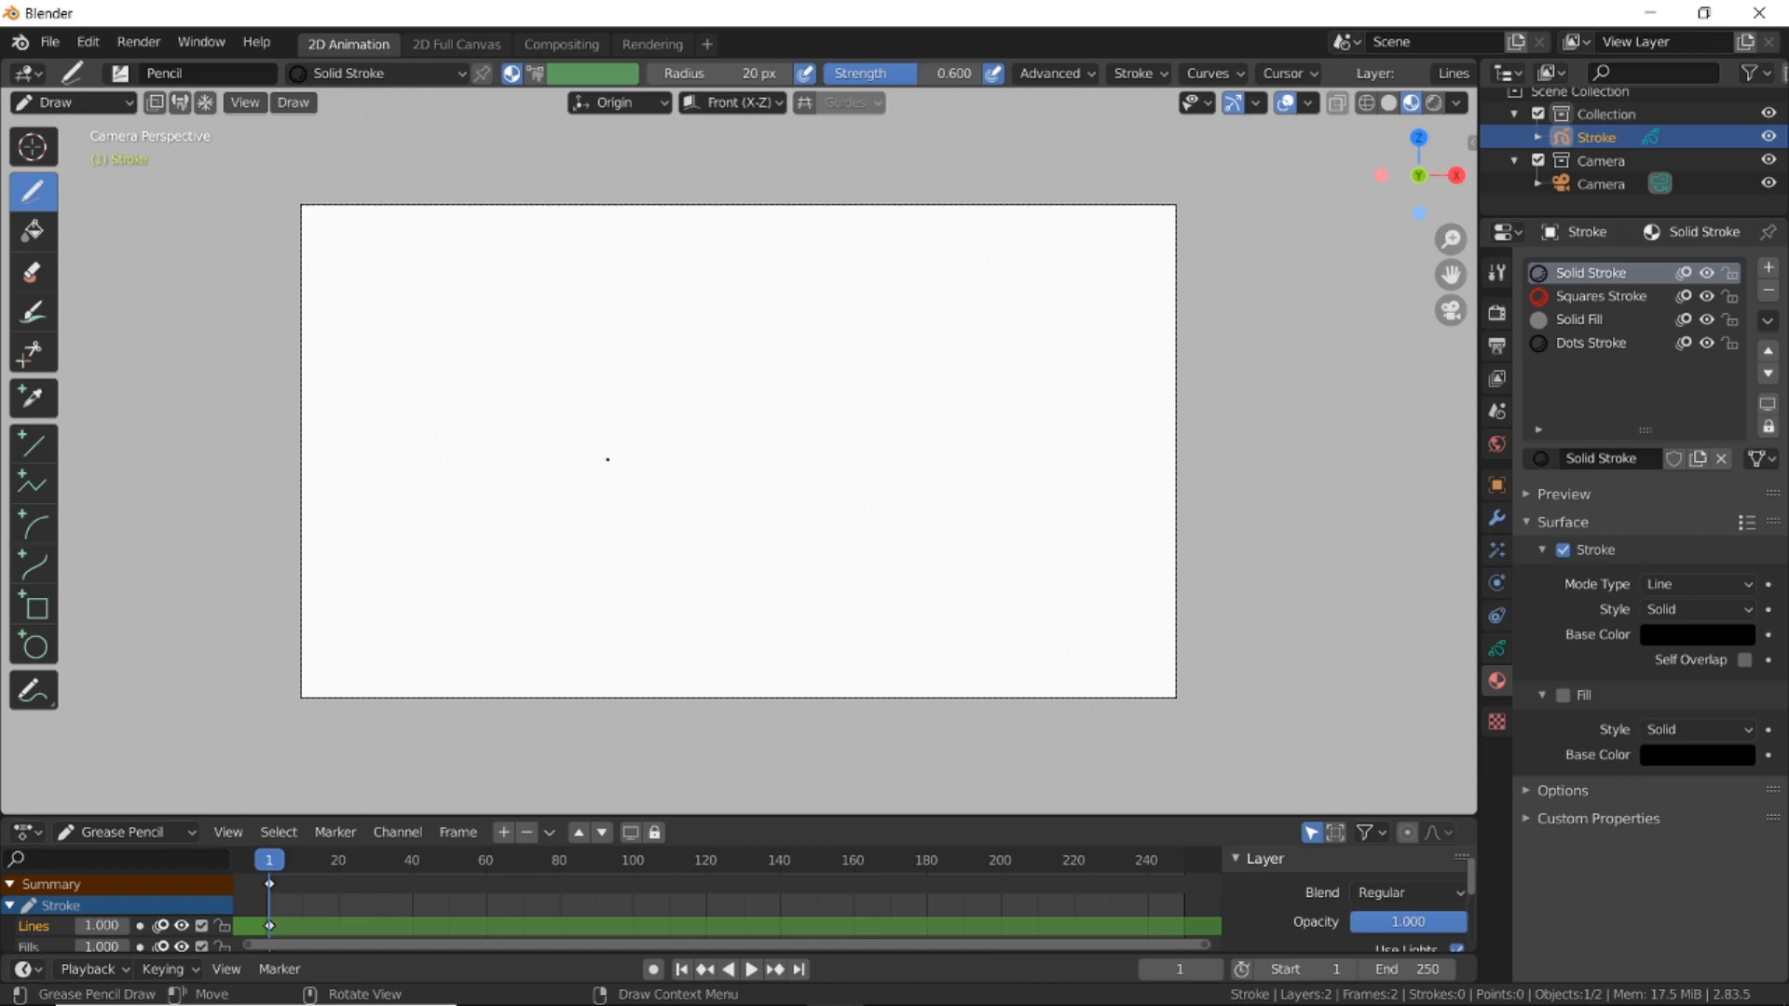
Set the Pencil brush strength to 1.000 and draw a thin wavy Solid Stroke line in the frame's upper half.
{"action": "left_click", "coordinate": [388, 73]}
{"action": "left_click_drag", "start_coordinate": [939, 75], "coordinate": [1003, 75]}
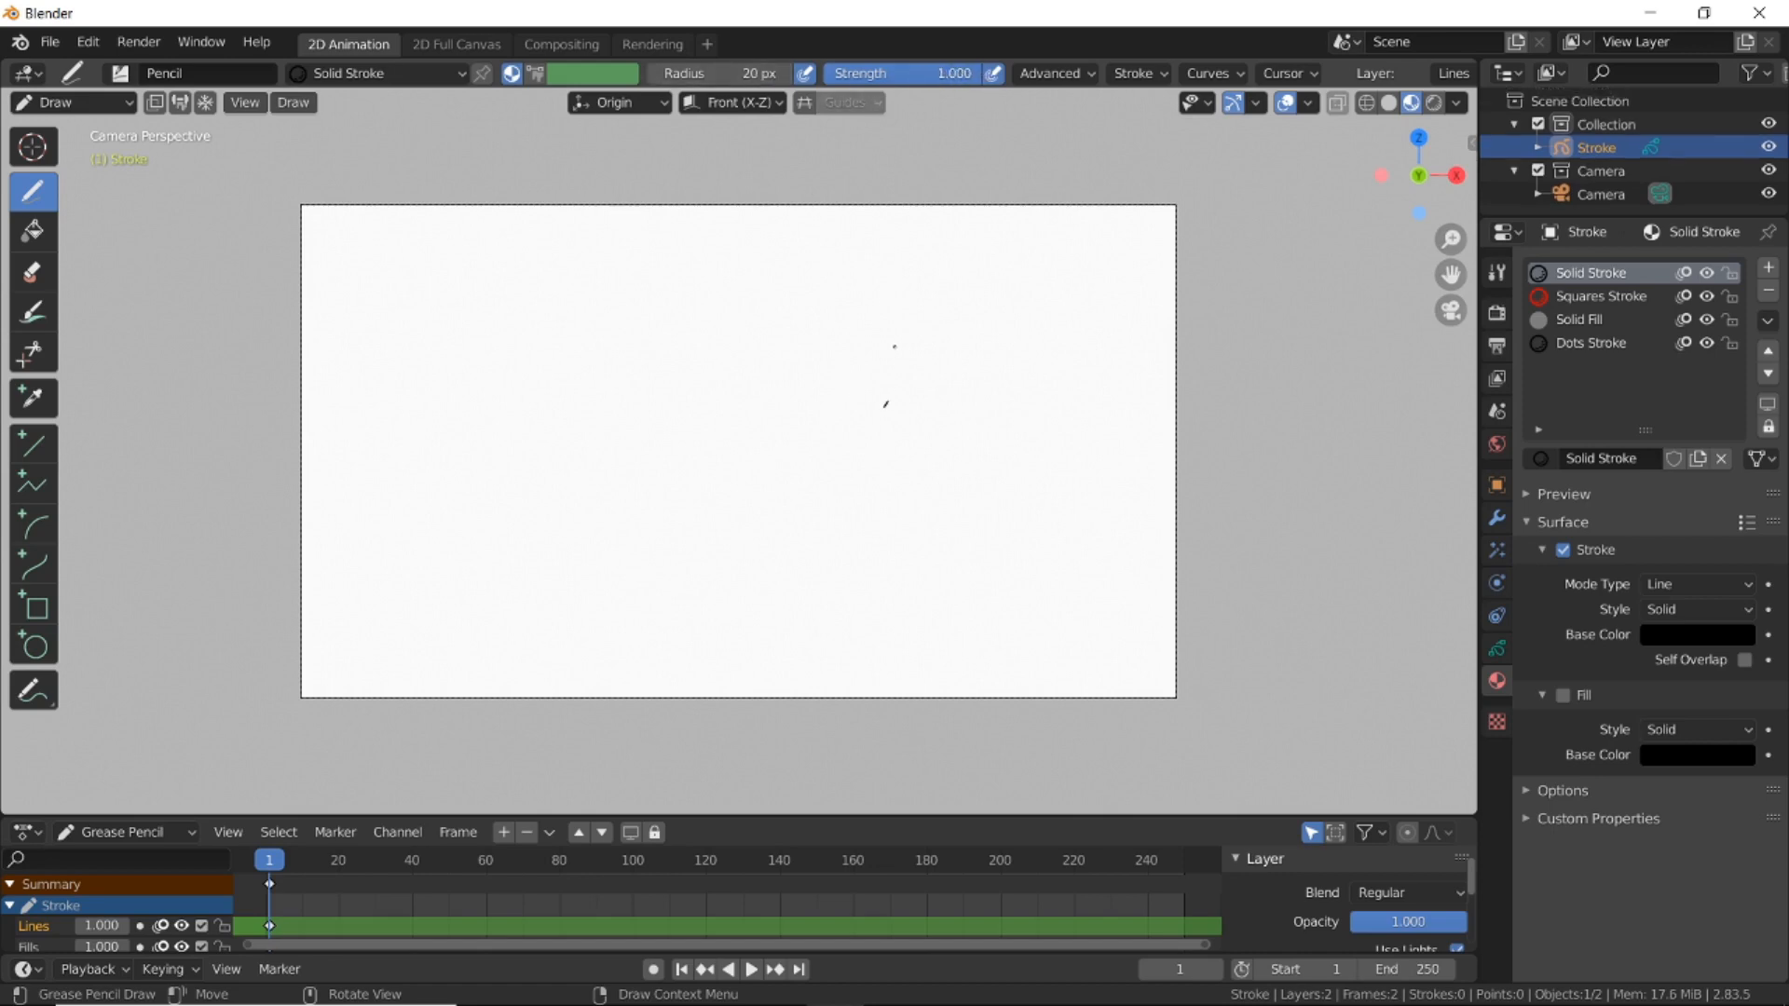
{"action": "mouse_move", "coordinate": [885, 405]}
{"action": "left_mouse_down"}
{"action": "mouse_move", "coordinate": [803, 306]}
{"action": "mouse_move", "coordinate": [601, 341]}
{"action": "left_mouse_up"}
{"action": "scroll", "coordinate": [736, 391], "scroll_direction": "up", "scroll_amount": 6}
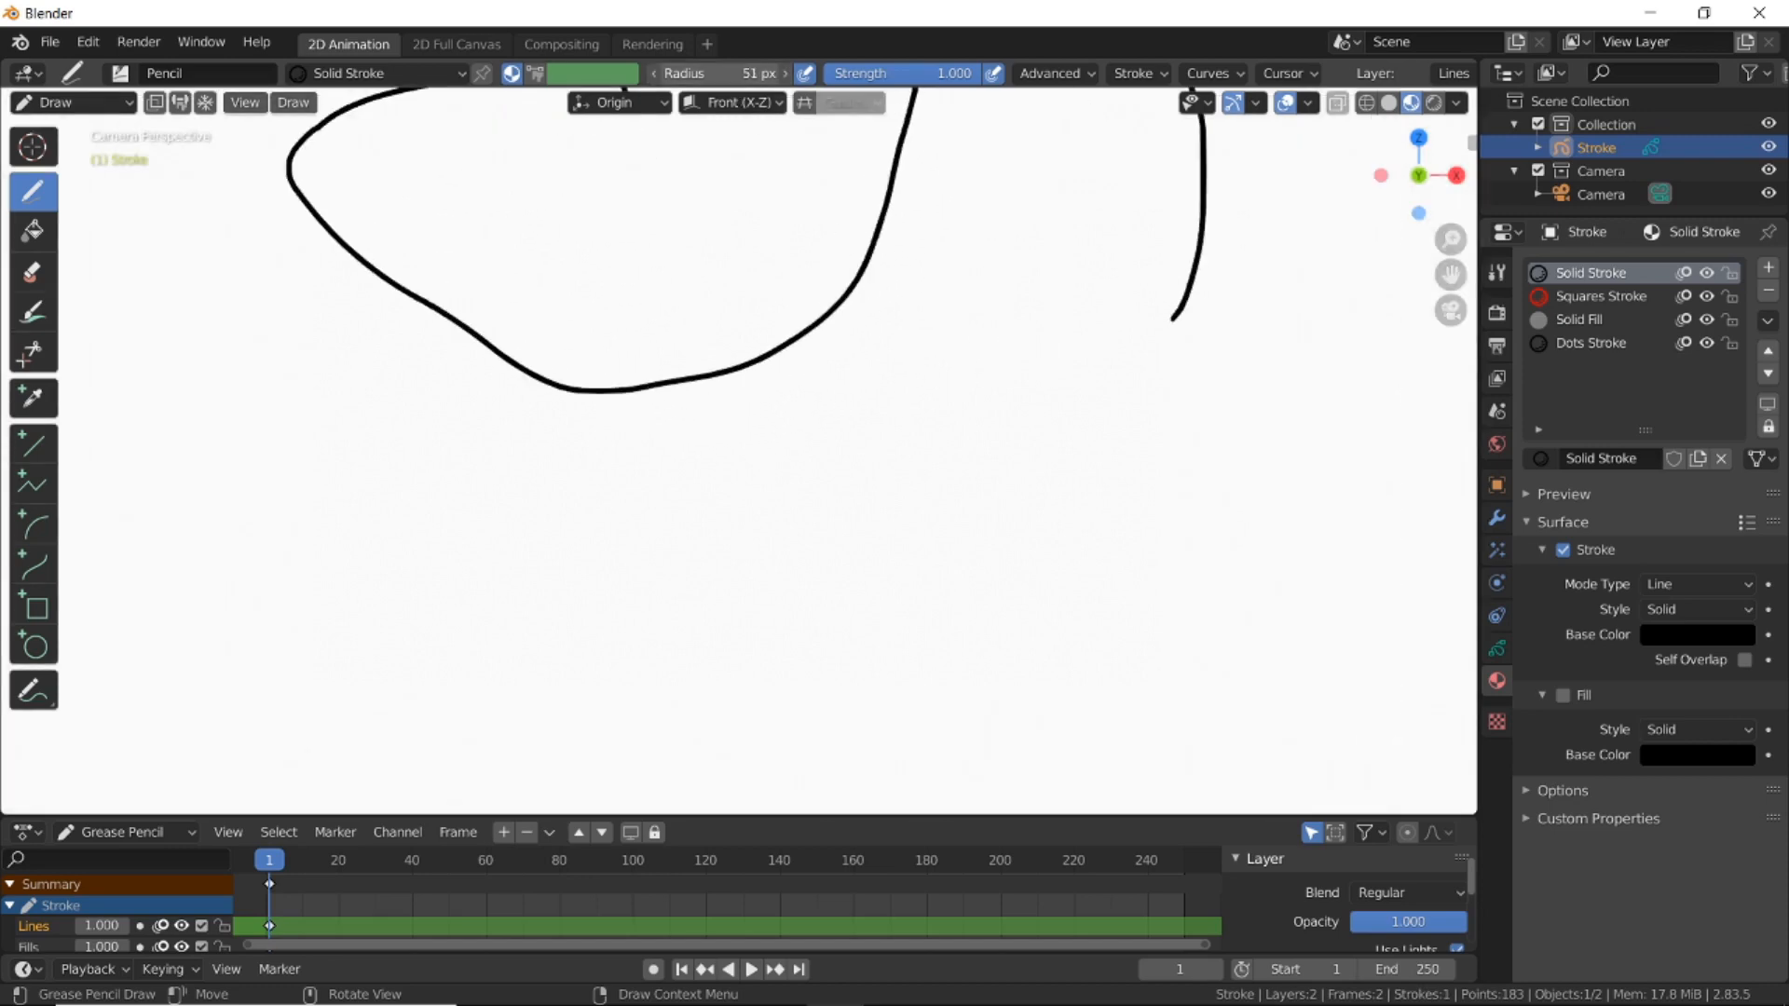
Draw two thicker crossing strokes below the wavy line, using a 64 px radius for the last one.
{"action": "scroll", "coordinate": [918, 371], "scroll_direction": "down", "scroll_amount": 5}
{"action": "mouse_move", "coordinate": [1041, 303]}
{"action": "left_mouse_down"}
{"action": "mouse_move", "coordinate": [1034, 396]}
{"action": "mouse_move", "coordinate": [655, 559]}
{"action": "mouse_move", "coordinate": [748, 702]}
{"action": "left_mouse_up"}
{"action": "left_click_drag", "start_coordinate": [926, 618], "coordinate": [505, 454]}
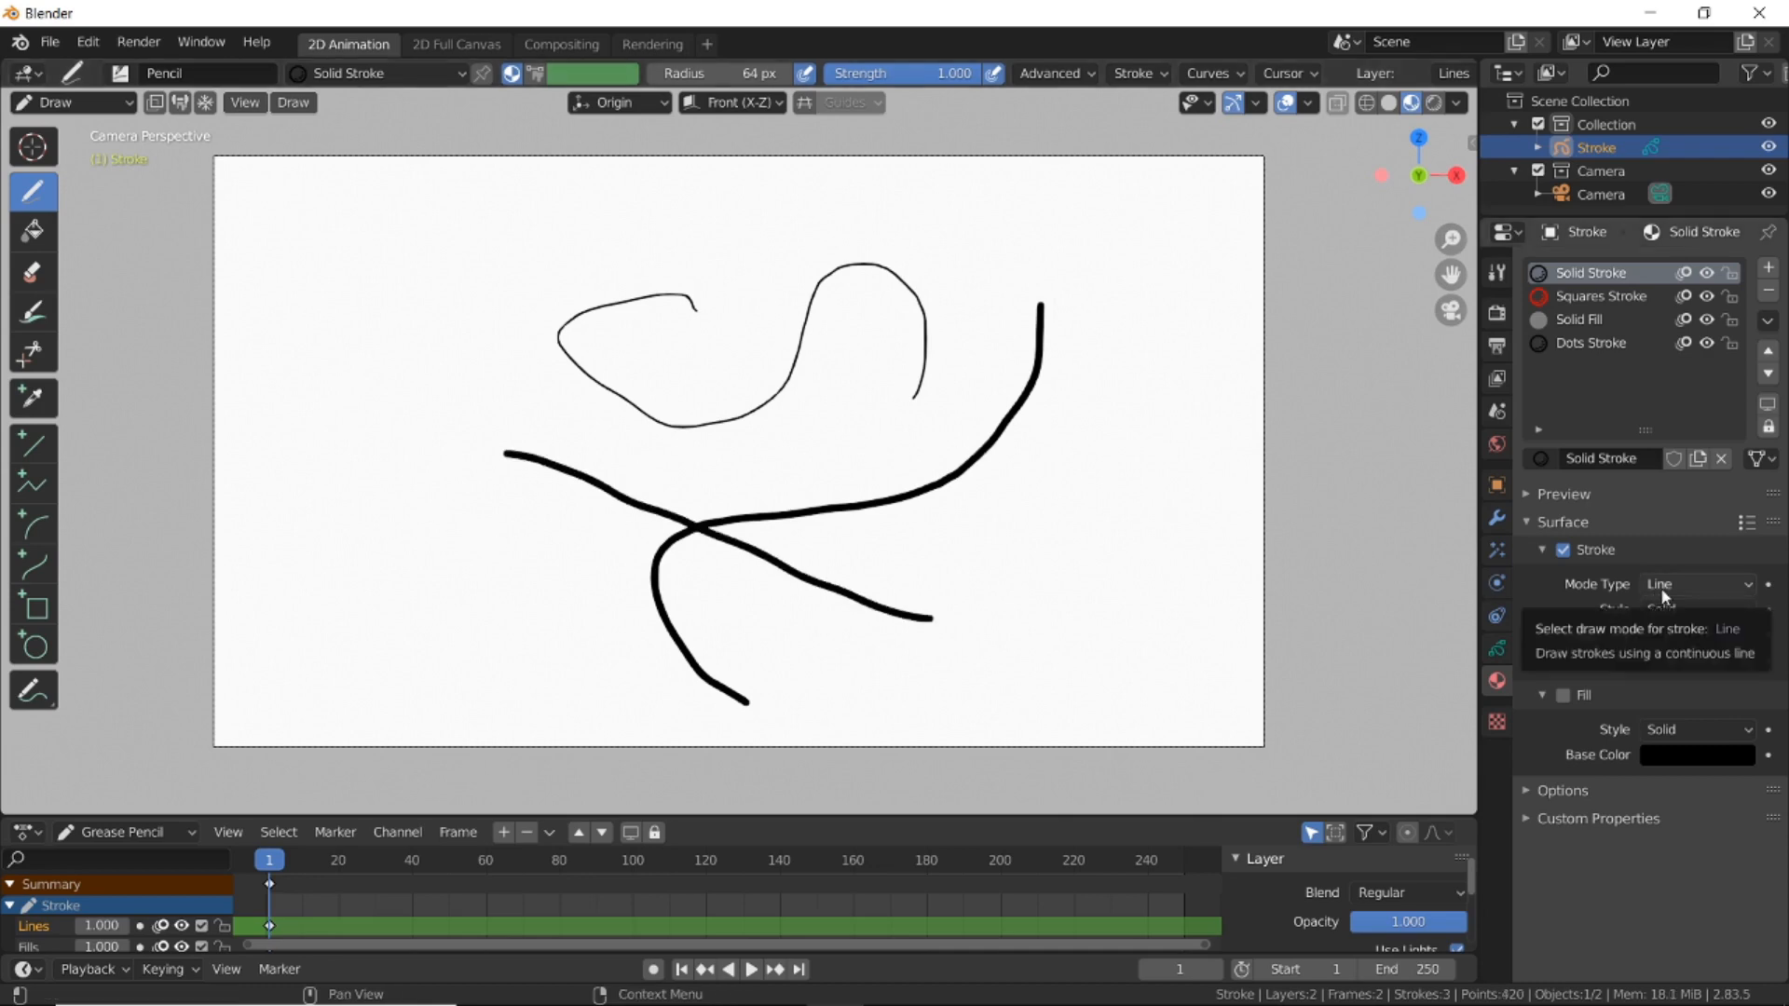
Set the Solid Stroke material's stroke Mode Type to Dots and enter Edit Mode to inspect the dotted strokes up close.
{"action": "left_click", "coordinate": [1661, 587]}
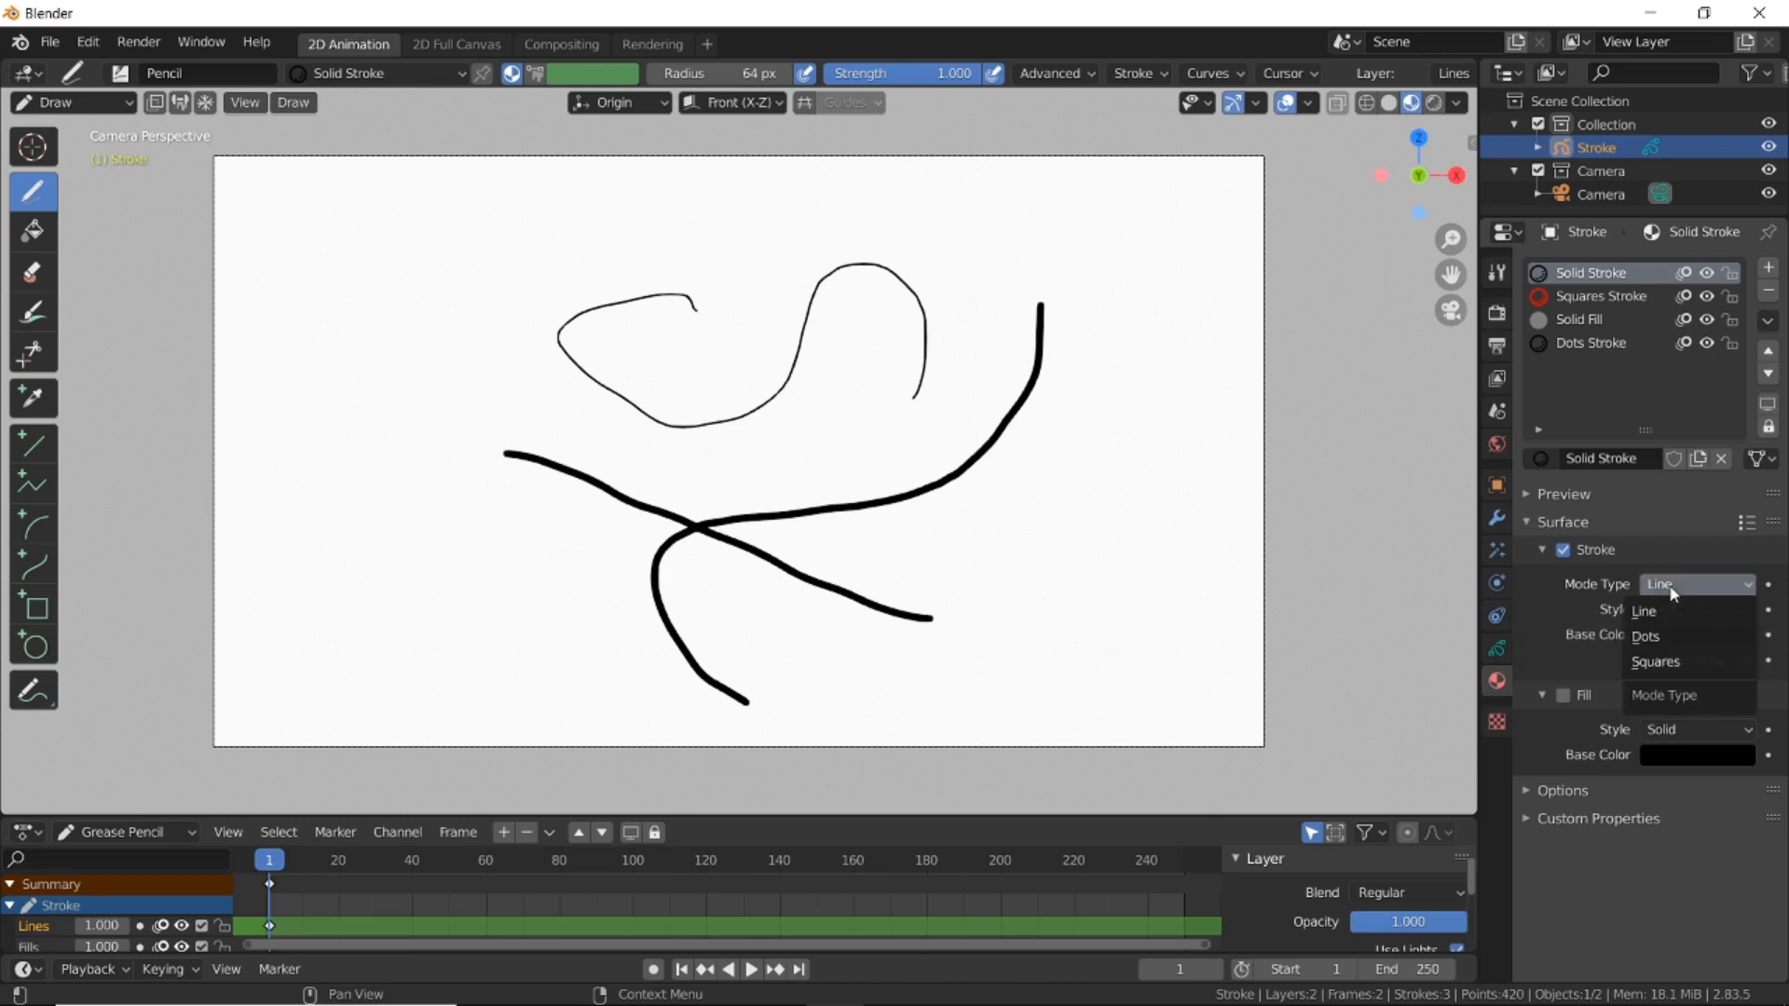
{"action": "left_click", "coordinate": [1667, 641]}
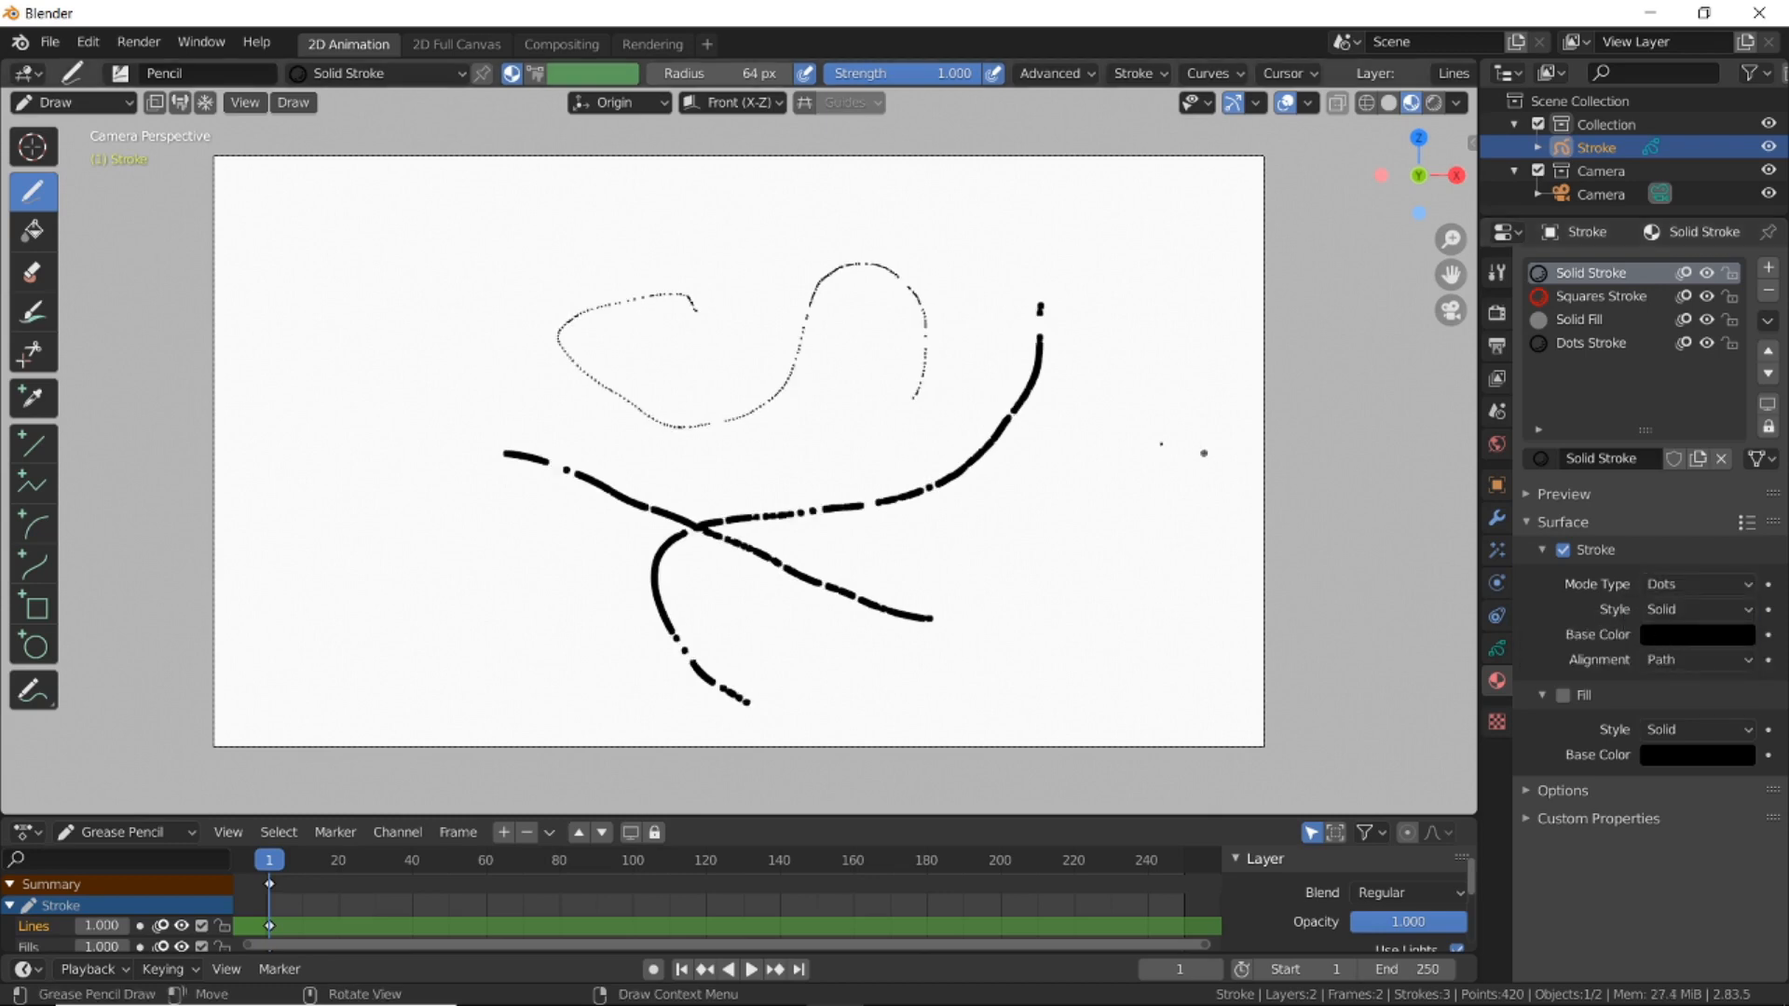
{"action": "scroll", "coordinate": [980, 434], "scroll_direction": "up", "scroll_amount": 6}
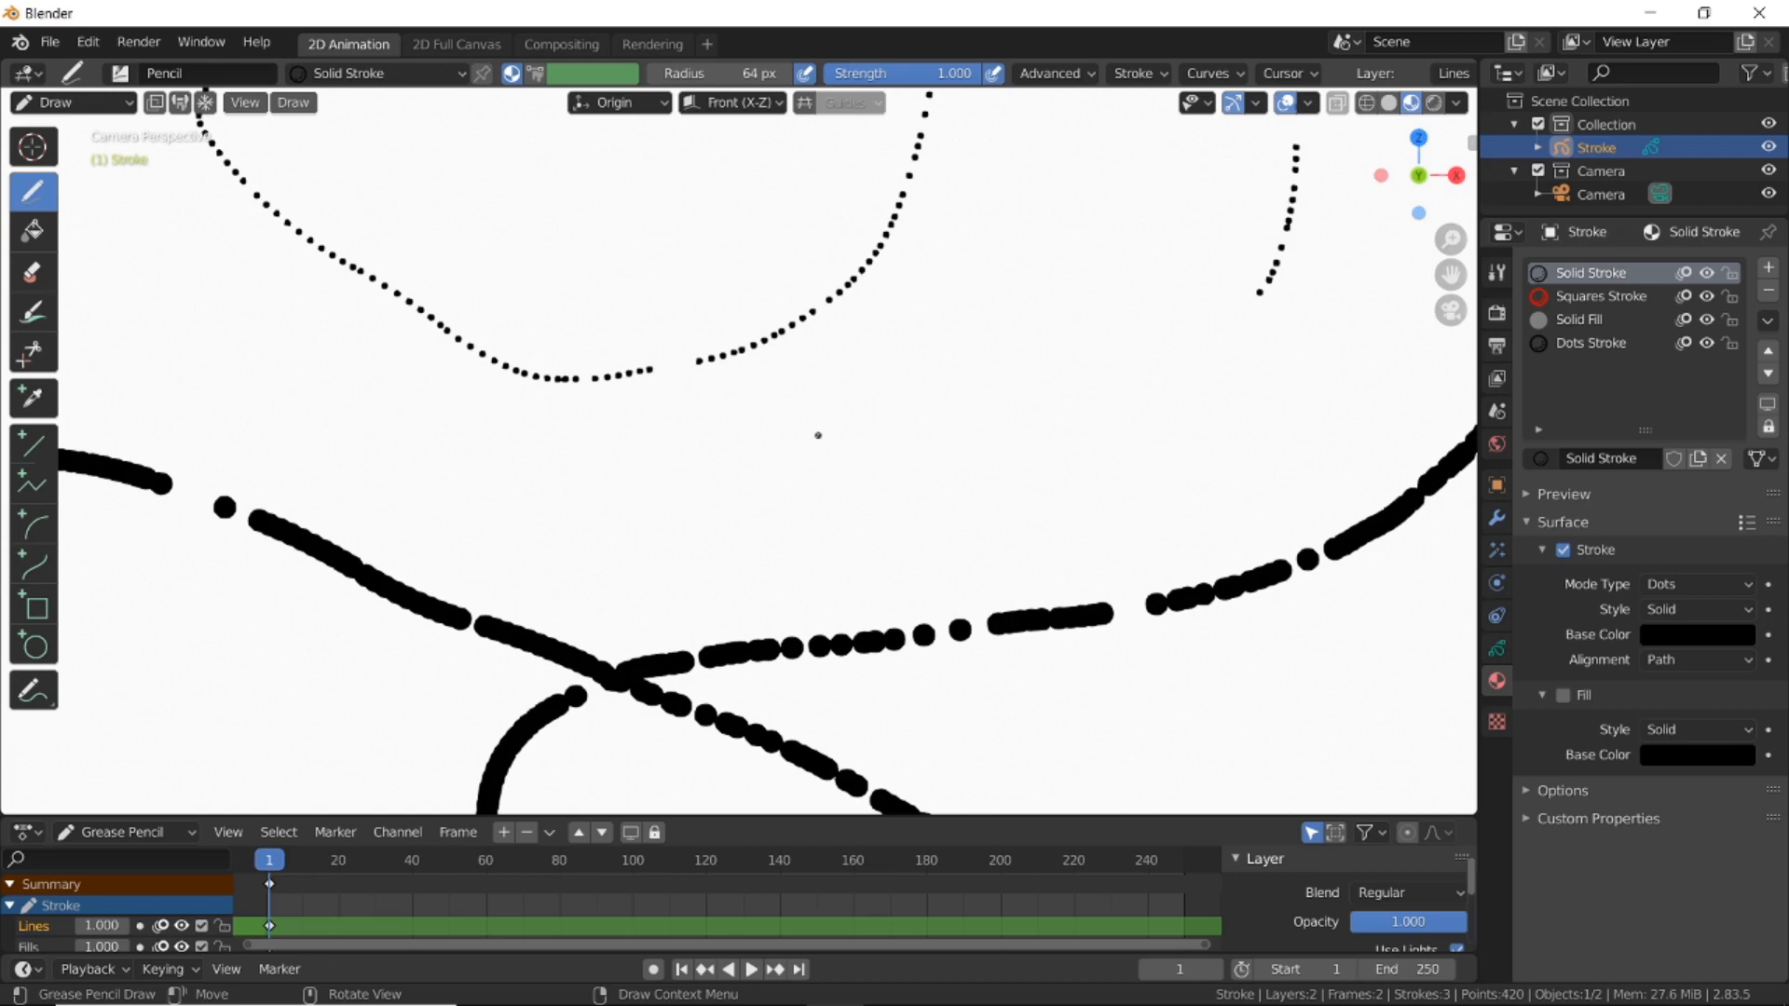
{"action": "key", "text": "Tab"}
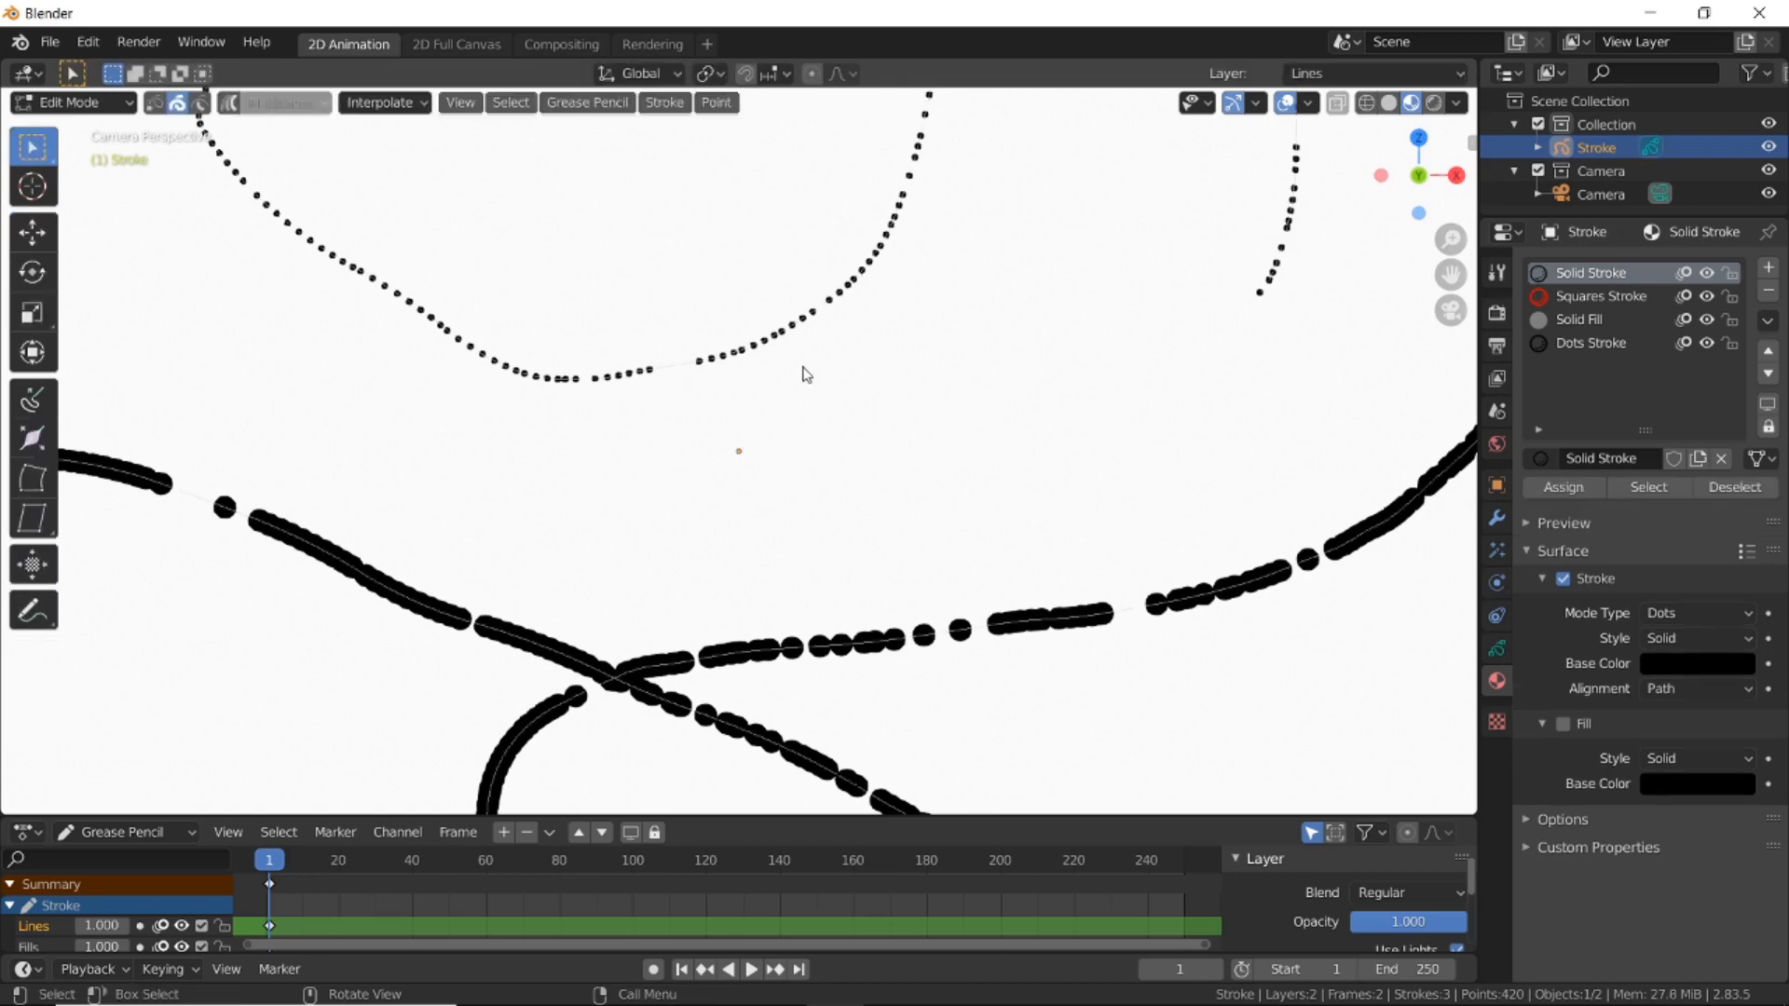
Try moving a single point of the thicker curved stroke upward with point selection, and undo the move.
{"action": "scroll", "coordinate": [807, 372], "scroll_direction": "up", "scroll_amount": 2}
{"action": "scroll", "coordinate": [804, 400], "scroll_direction": "down", "scroll_amount": 3}
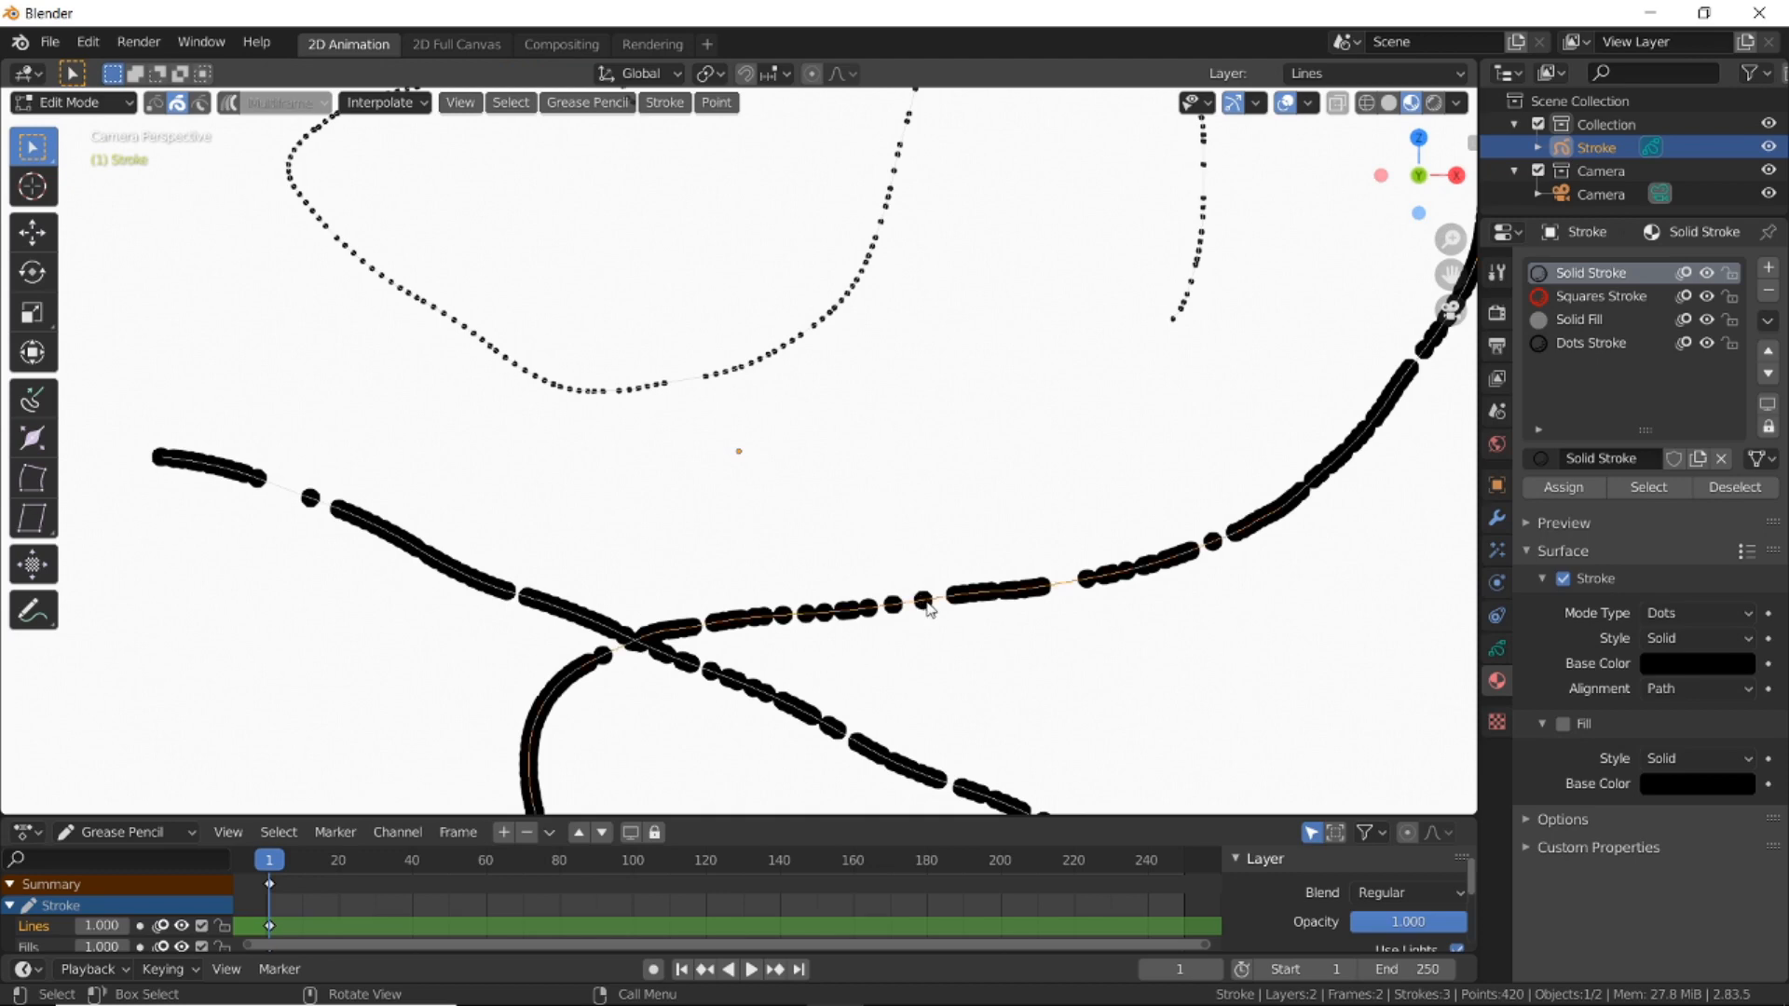
{"action": "key", "text": "1"}
{"action": "left_click", "coordinate": [926, 604]}
{"action": "key", "text": "g"}
{"action": "left_click", "coordinate": [893, 510]}
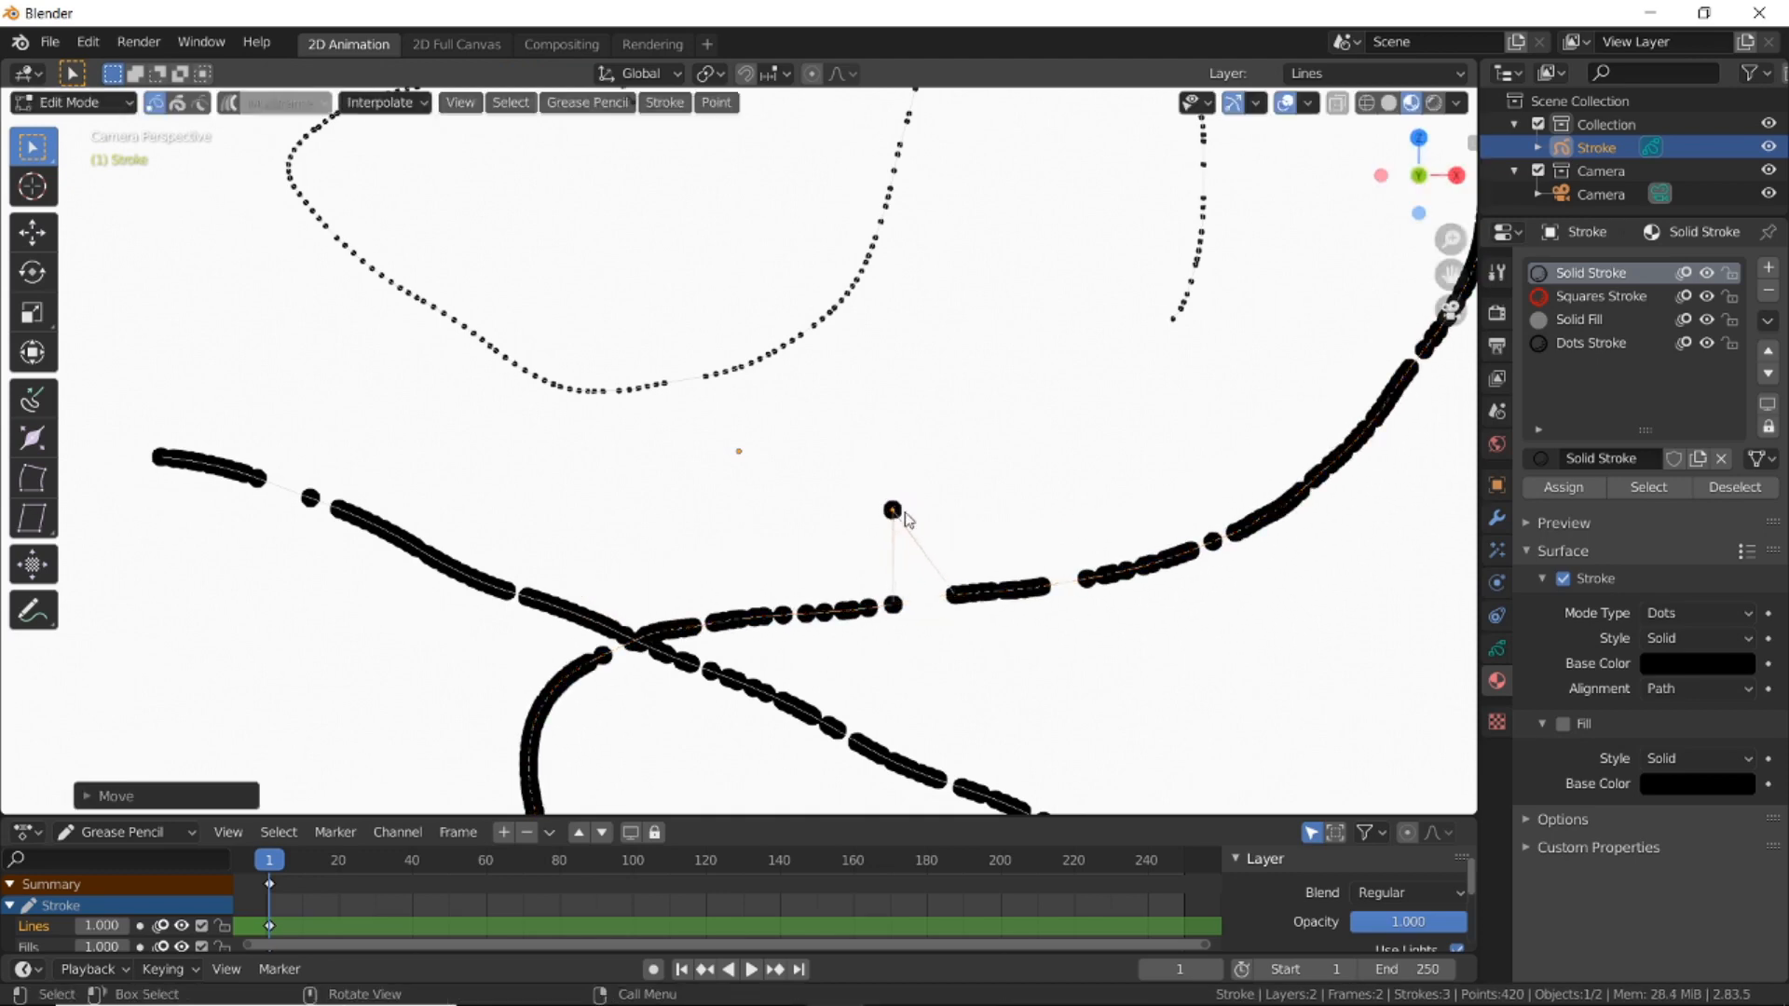
{"action": "key", "text": "ctrl+z"}
{"action": "scroll", "coordinate": [899, 511], "scroll_direction": "down", "scroll_amount": 5}
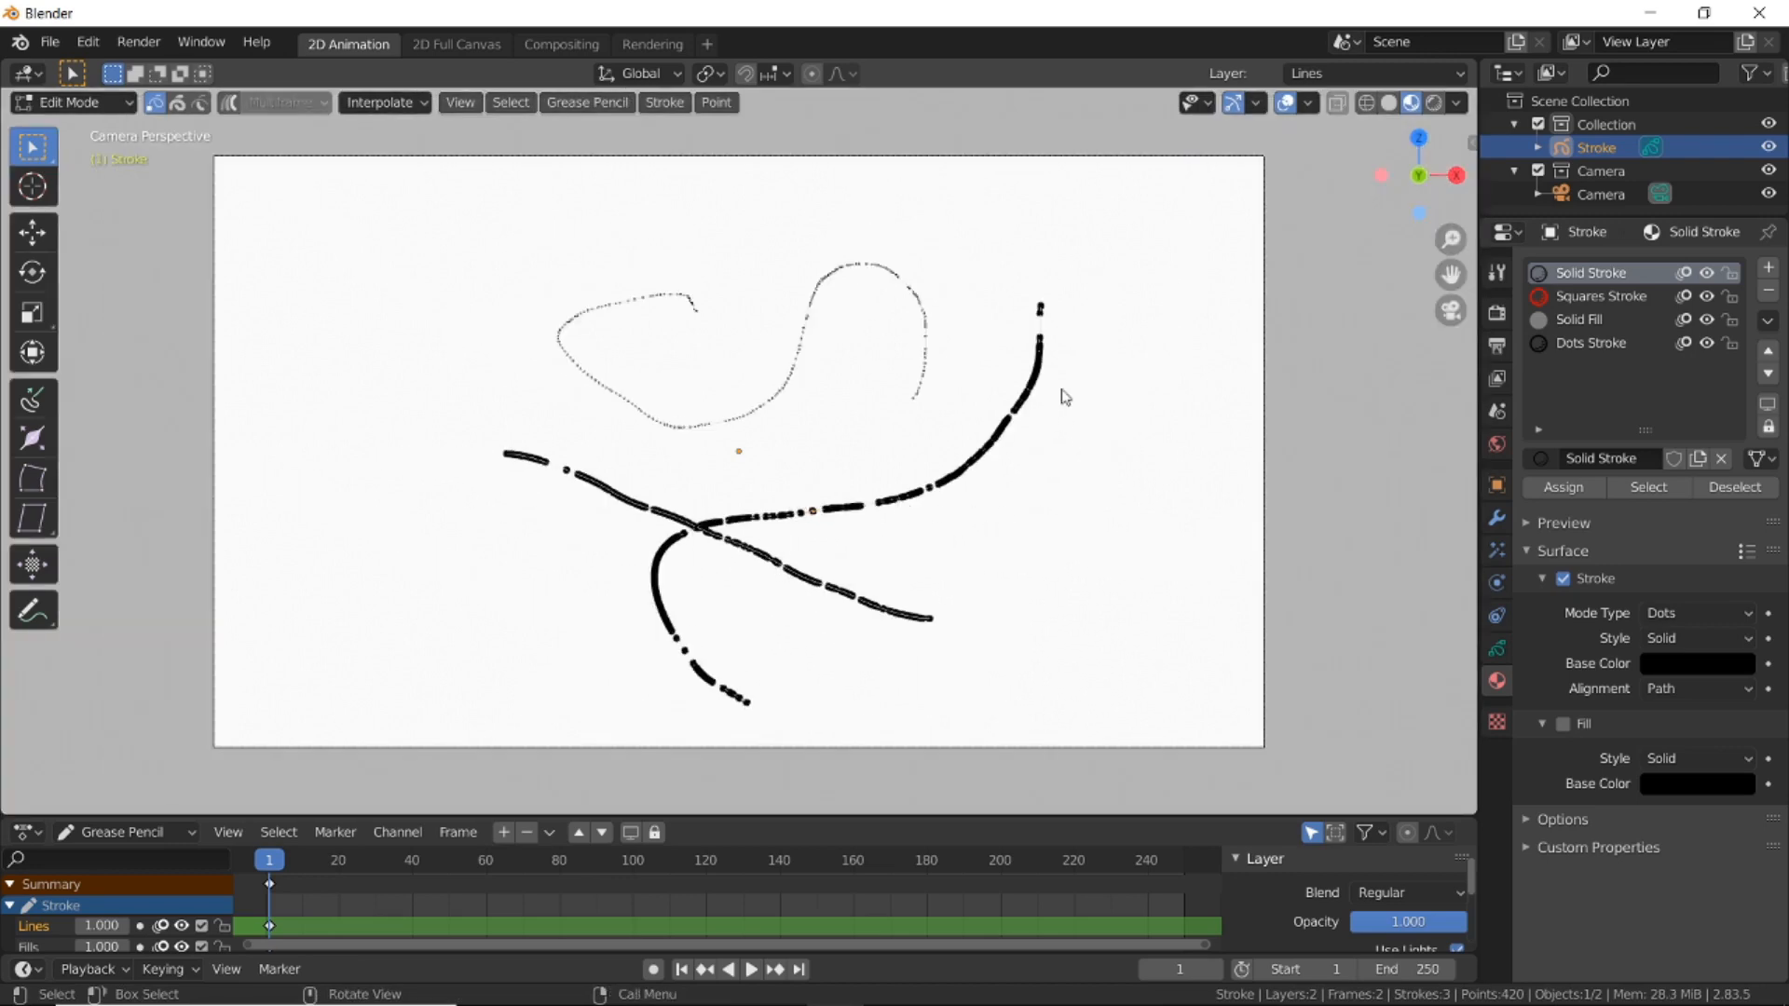
Return to Draw Mode and set the Solid Stroke material's stroke Mode Type to Squares.
{"action": "key", "text": "Tab"}
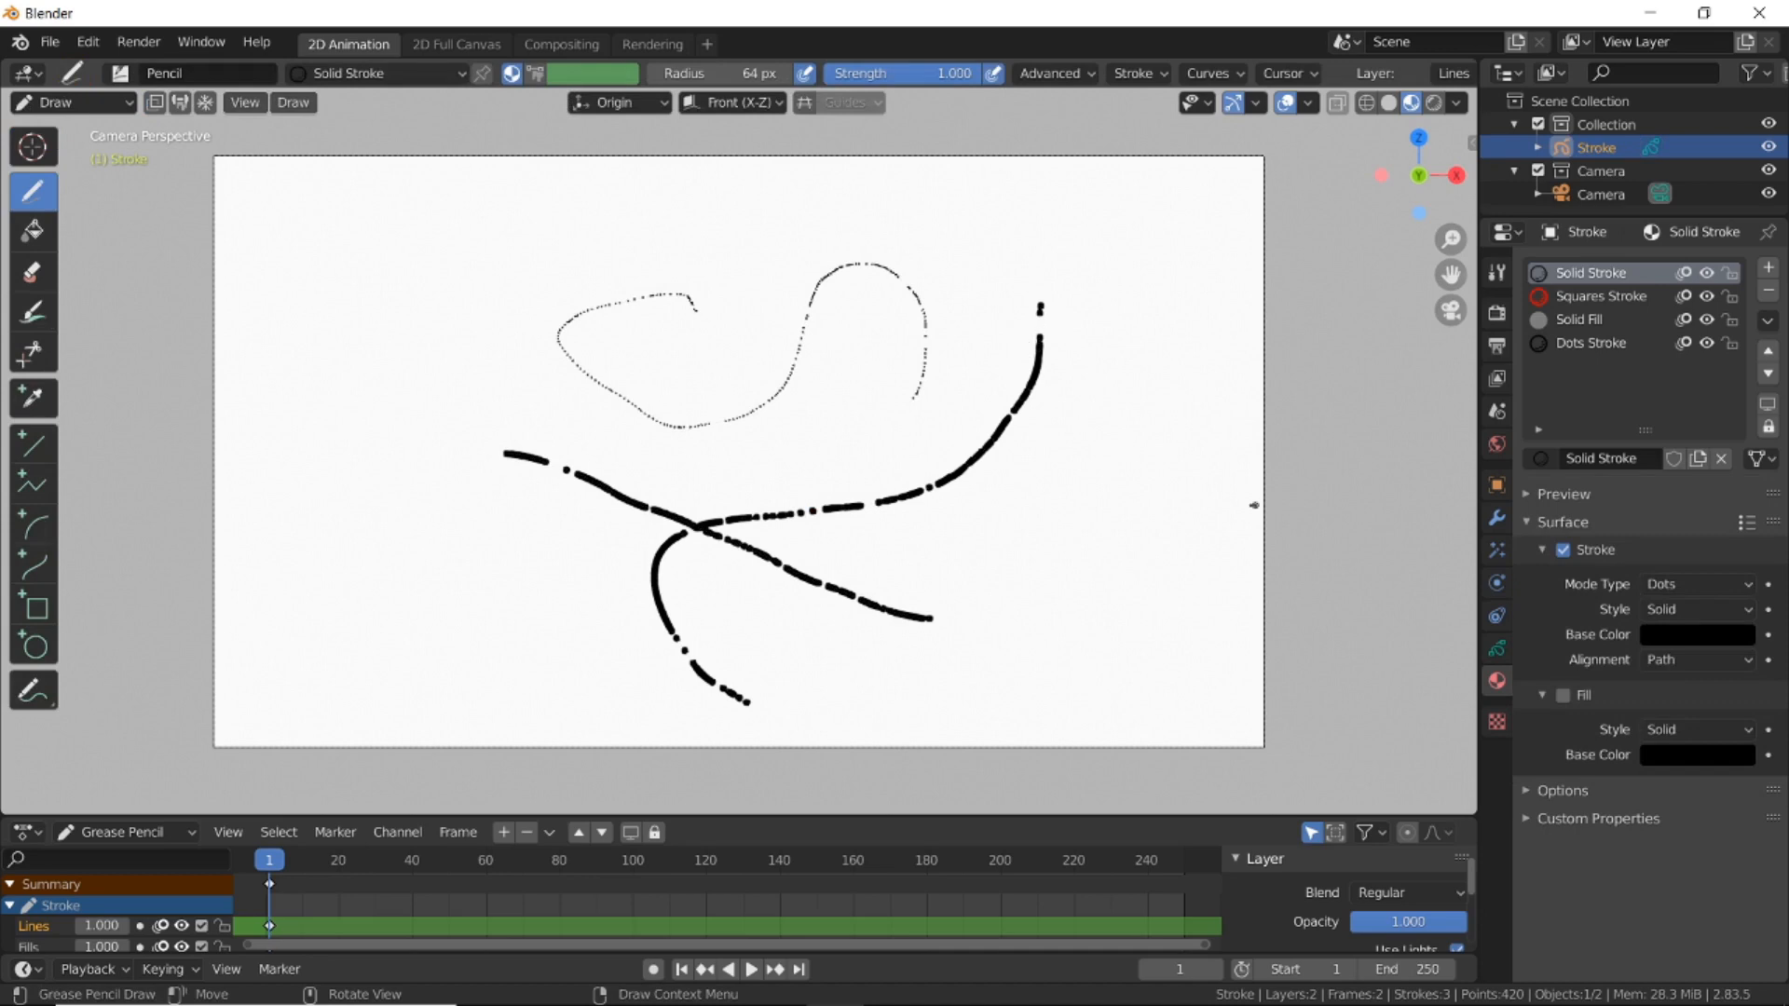
{"action": "scroll", "coordinate": [1255, 505], "scroll_direction": "up", "scroll_amount": 2}
{"action": "left_click", "coordinate": [1692, 584]}
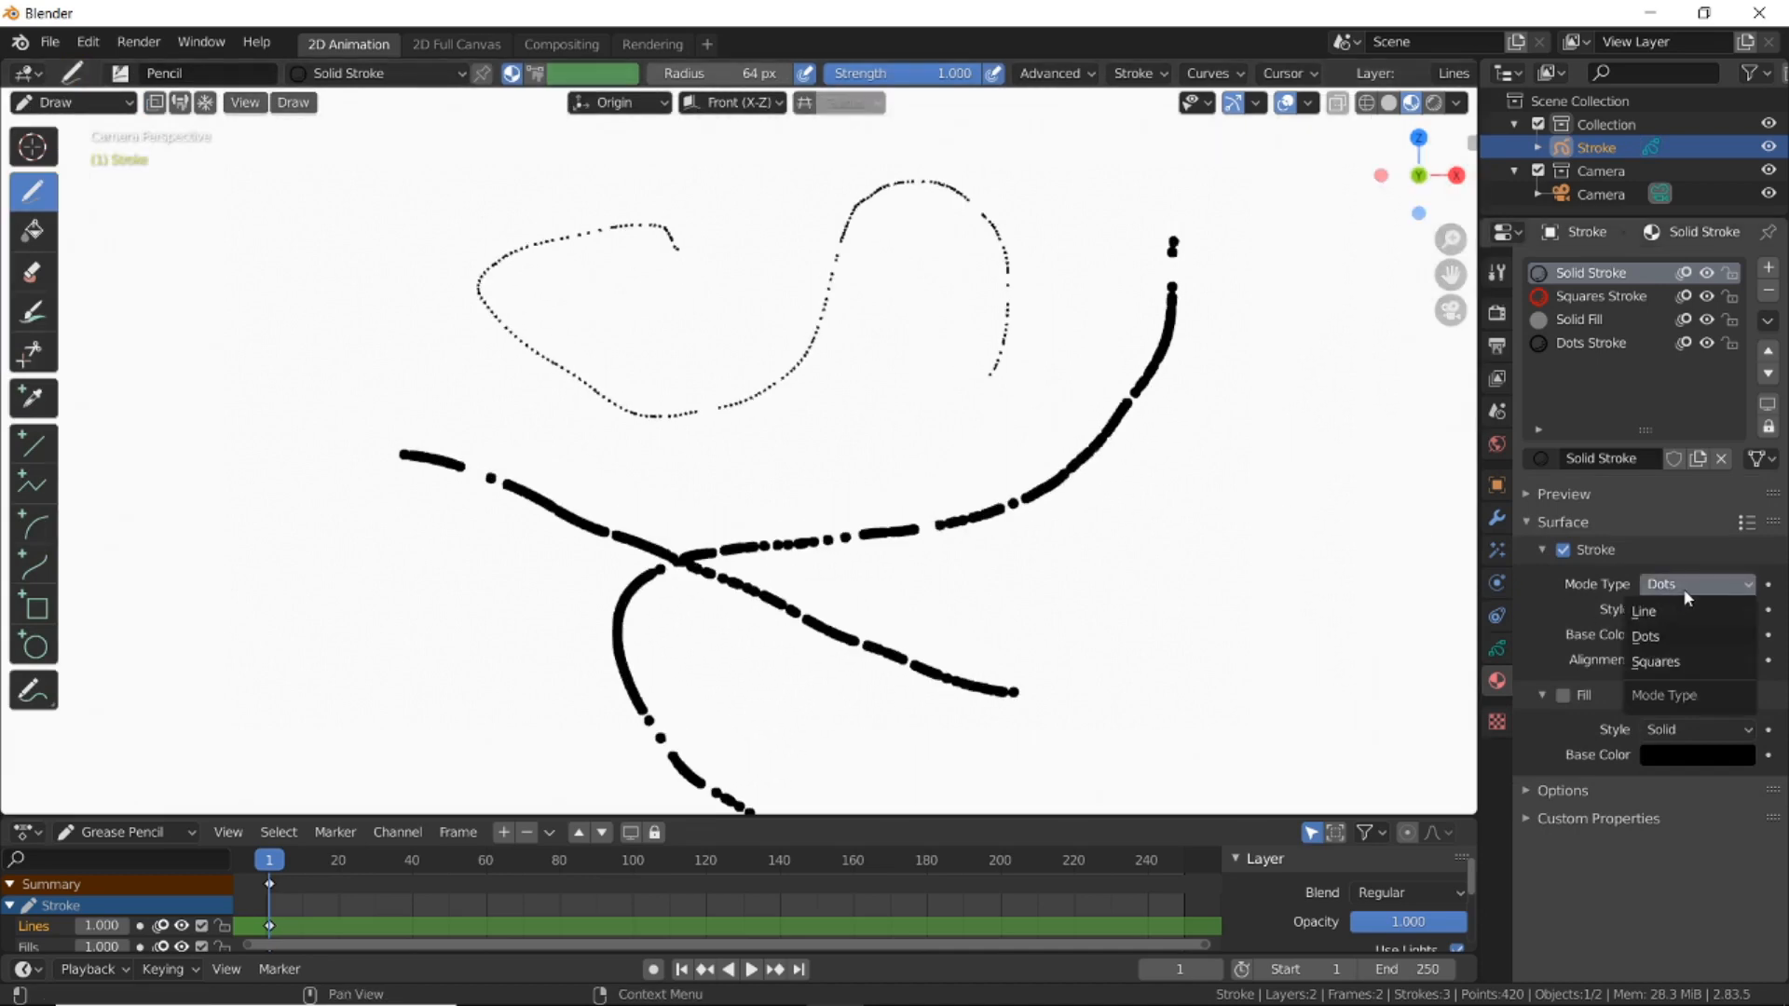
{"action": "left_click", "coordinate": [1684, 661]}
{"action": "scroll", "coordinate": [990, 539], "scroll_direction": "up", "scroll_amount": 4}
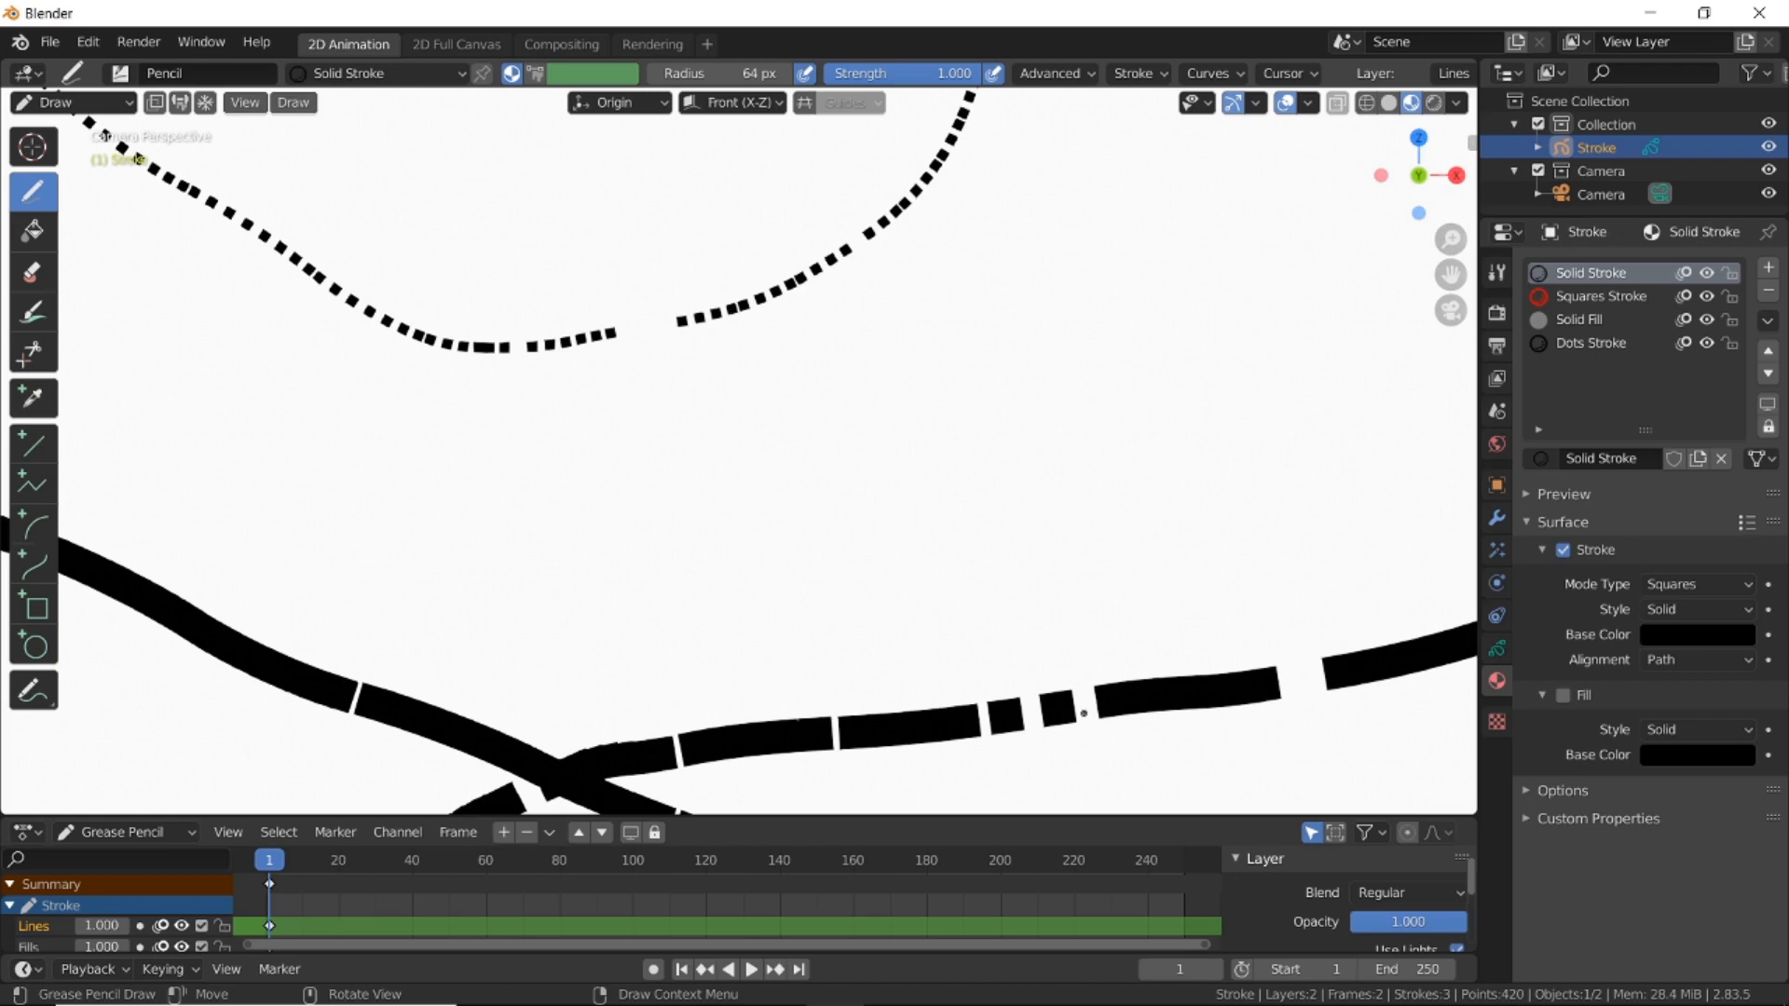
Set the Solid Stroke material's stroke Mode Type to Line and keep its Style on Solid.
{"action": "left_click", "coordinate": [1701, 585]}
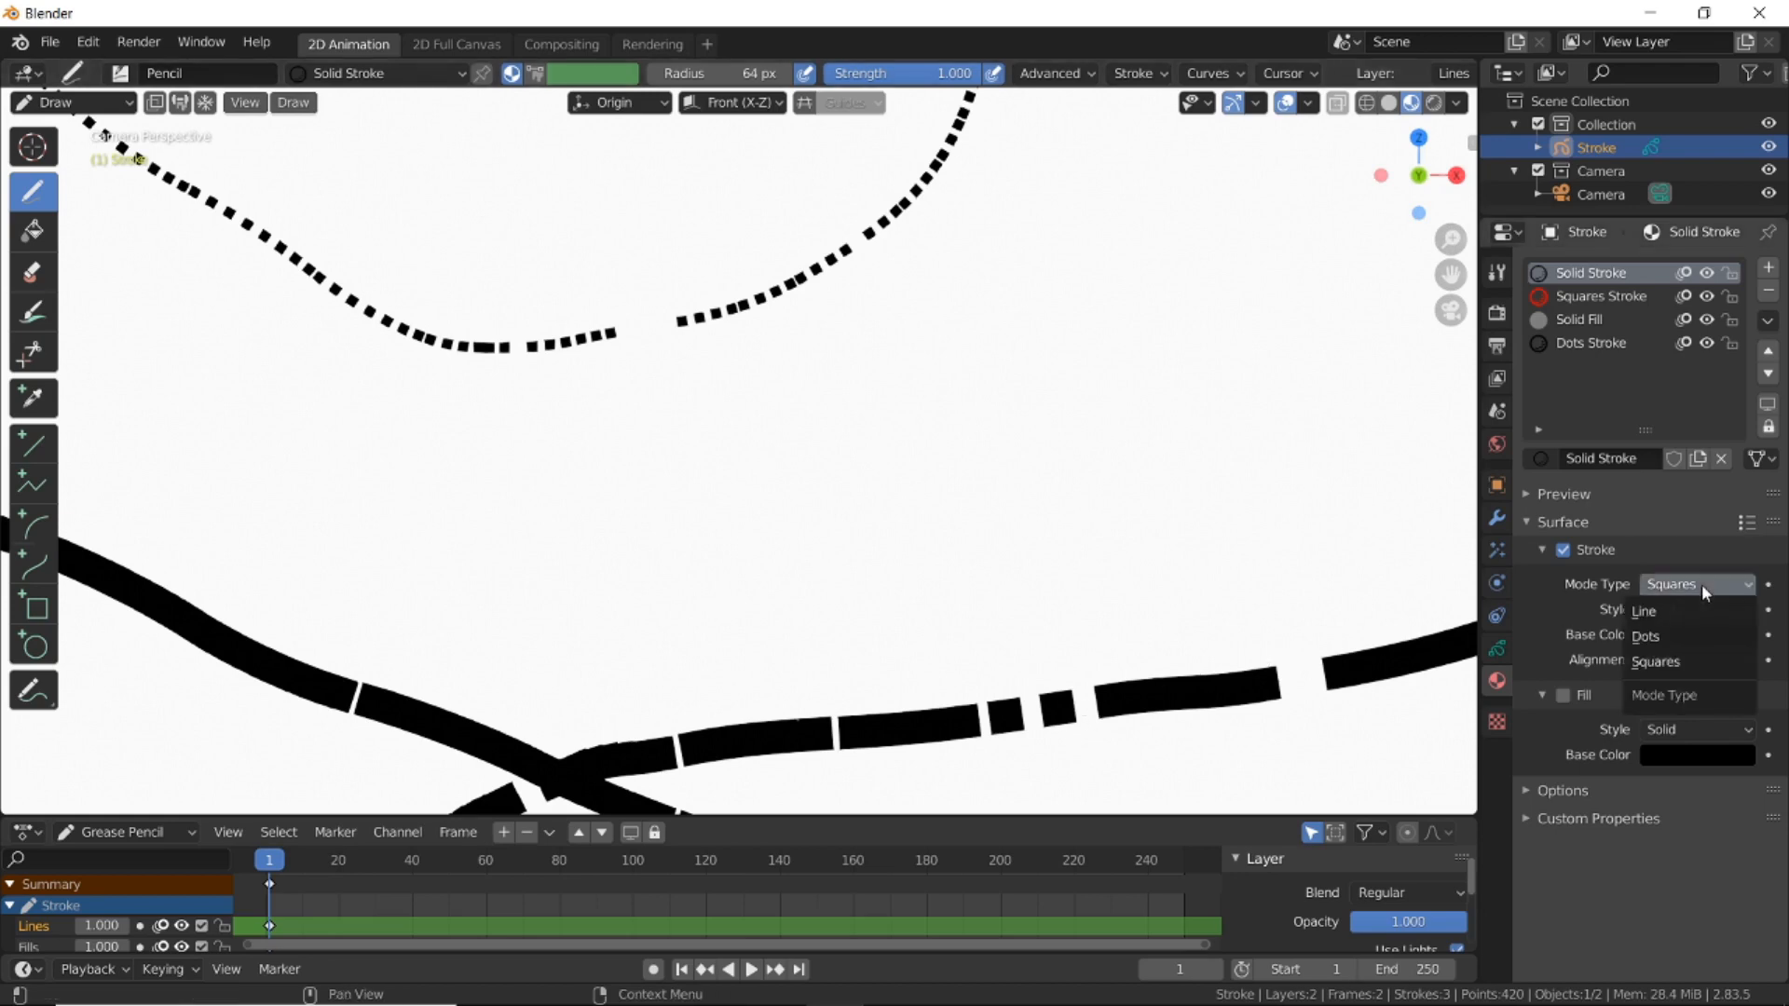
{"action": "left_click", "coordinate": [1671, 611]}
{"action": "scroll", "coordinate": [947, 529], "scroll_direction": "down", "scroll_amount": 4}
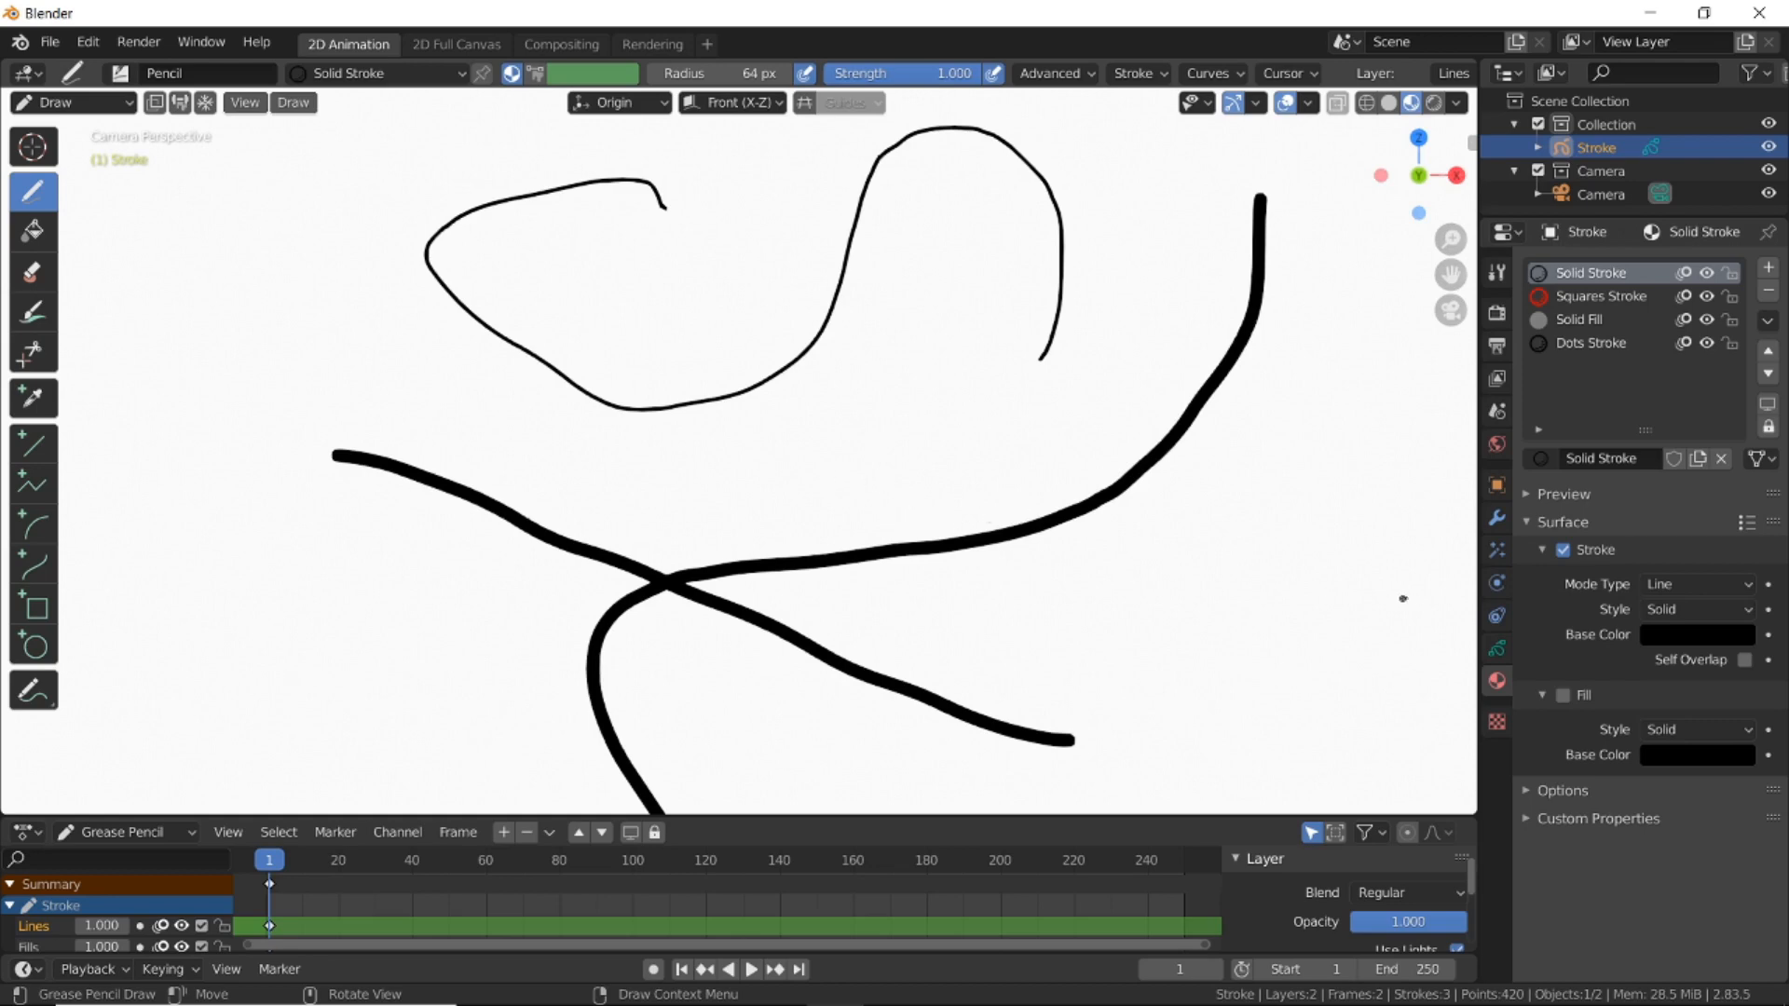
{"action": "left_click", "coordinate": [1659, 611]}
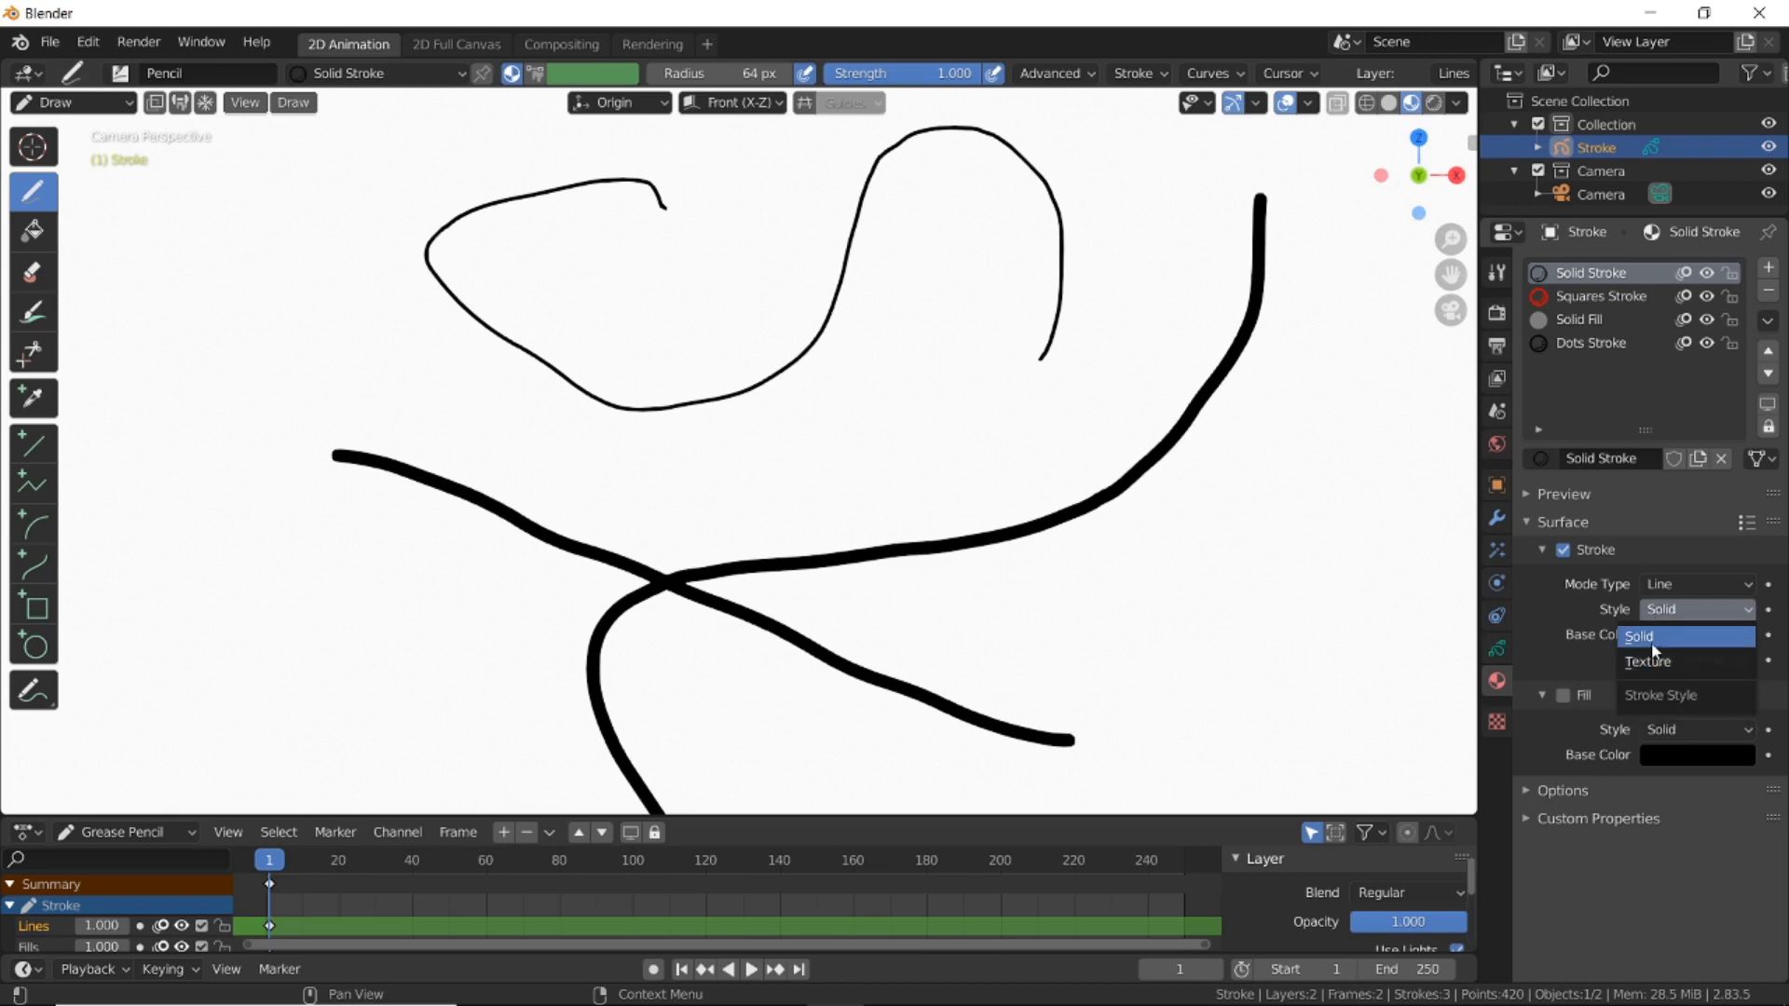
{"action": "left_click", "coordinate": [1652, 640]}
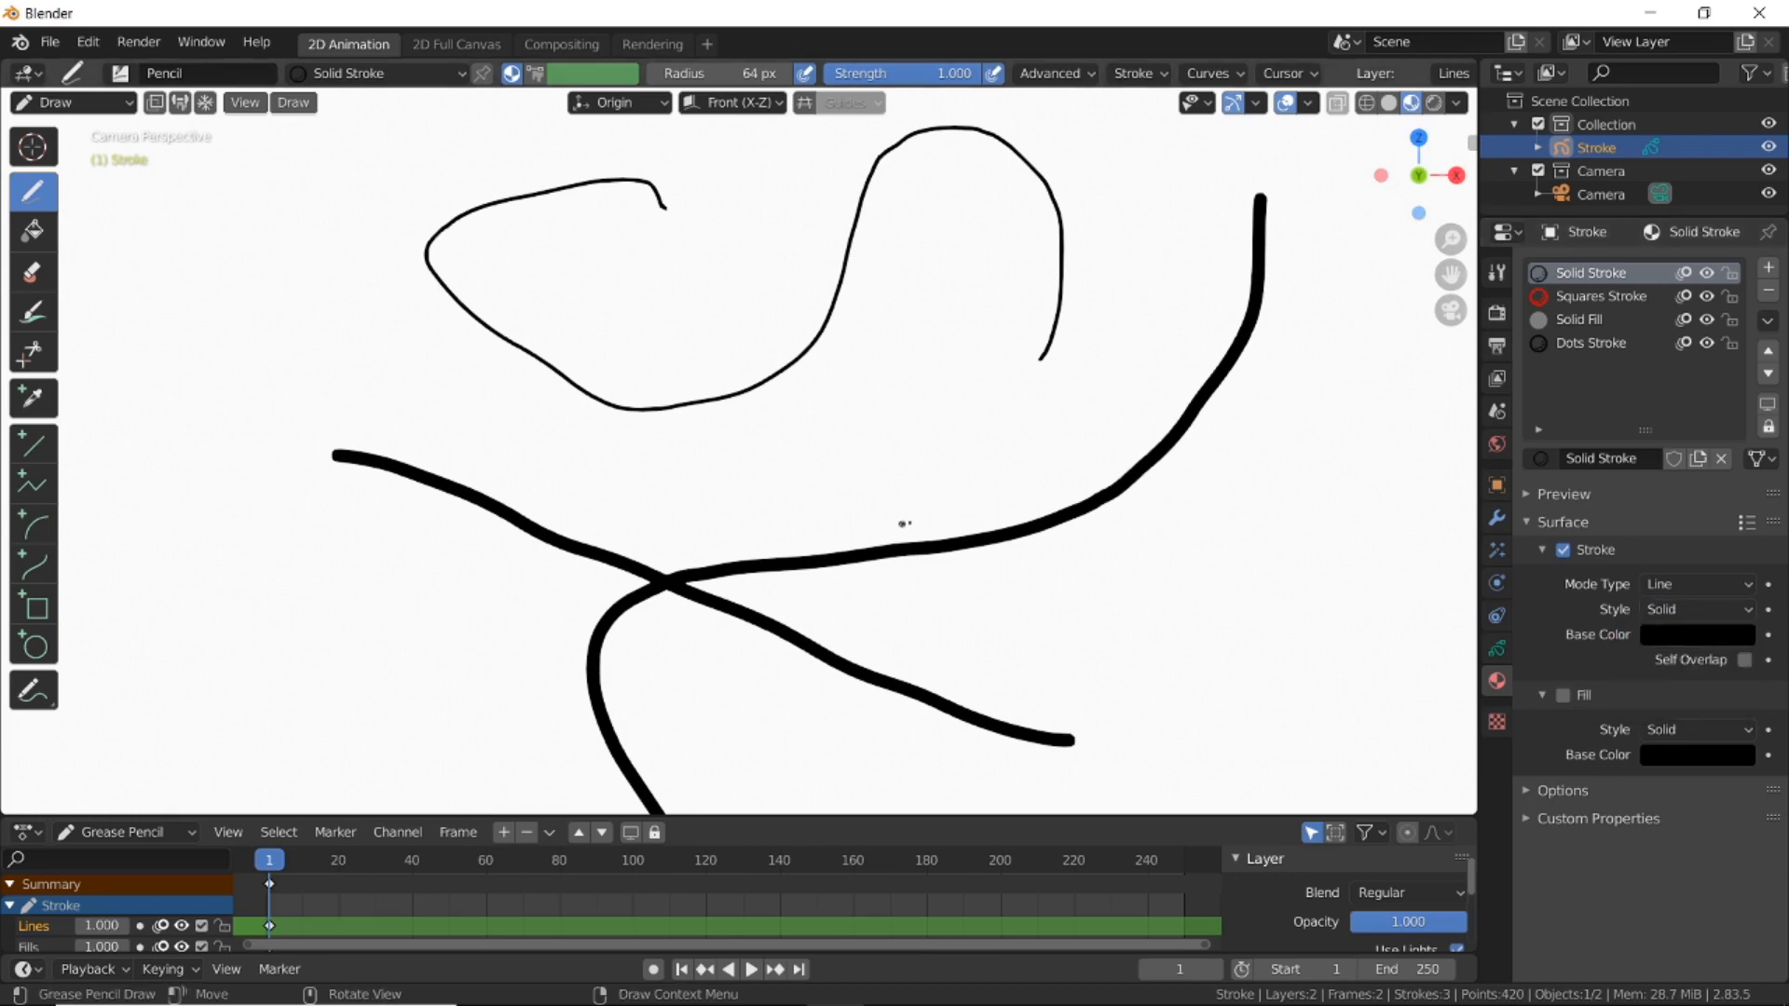
{"action": "mouse_move", "coordinate": [1039, 579]}
{"action": "middle_mouse_down", "text": "shift"}
{"action": "mouse_move", "coordinate": [911, 539]}
{"action": "mouse_move", "coordinate": [956, 563]}
{"action": "middle_mouse_up", "text": "shift"}
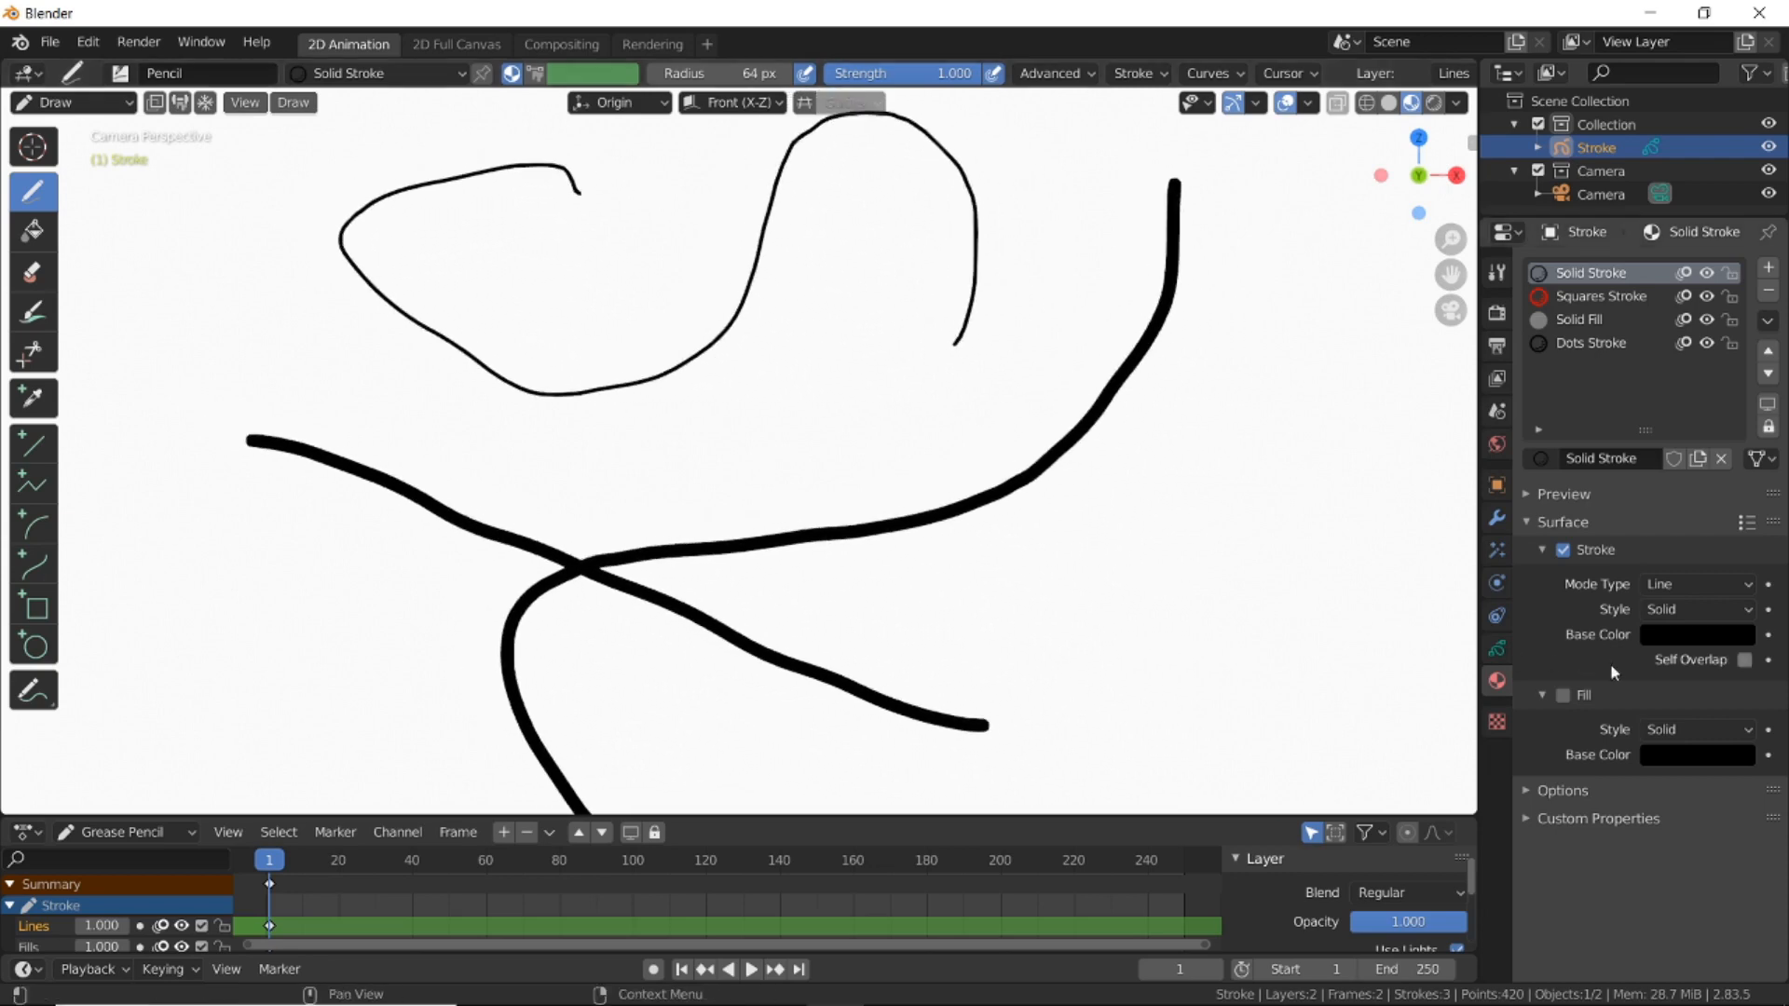
Change the Solid Stroke material's stroke Base Color to a saturated dark green with hue 0.307 and saturation 0.988.
{"action": "left_click", "coordinate": [1660, 638]}
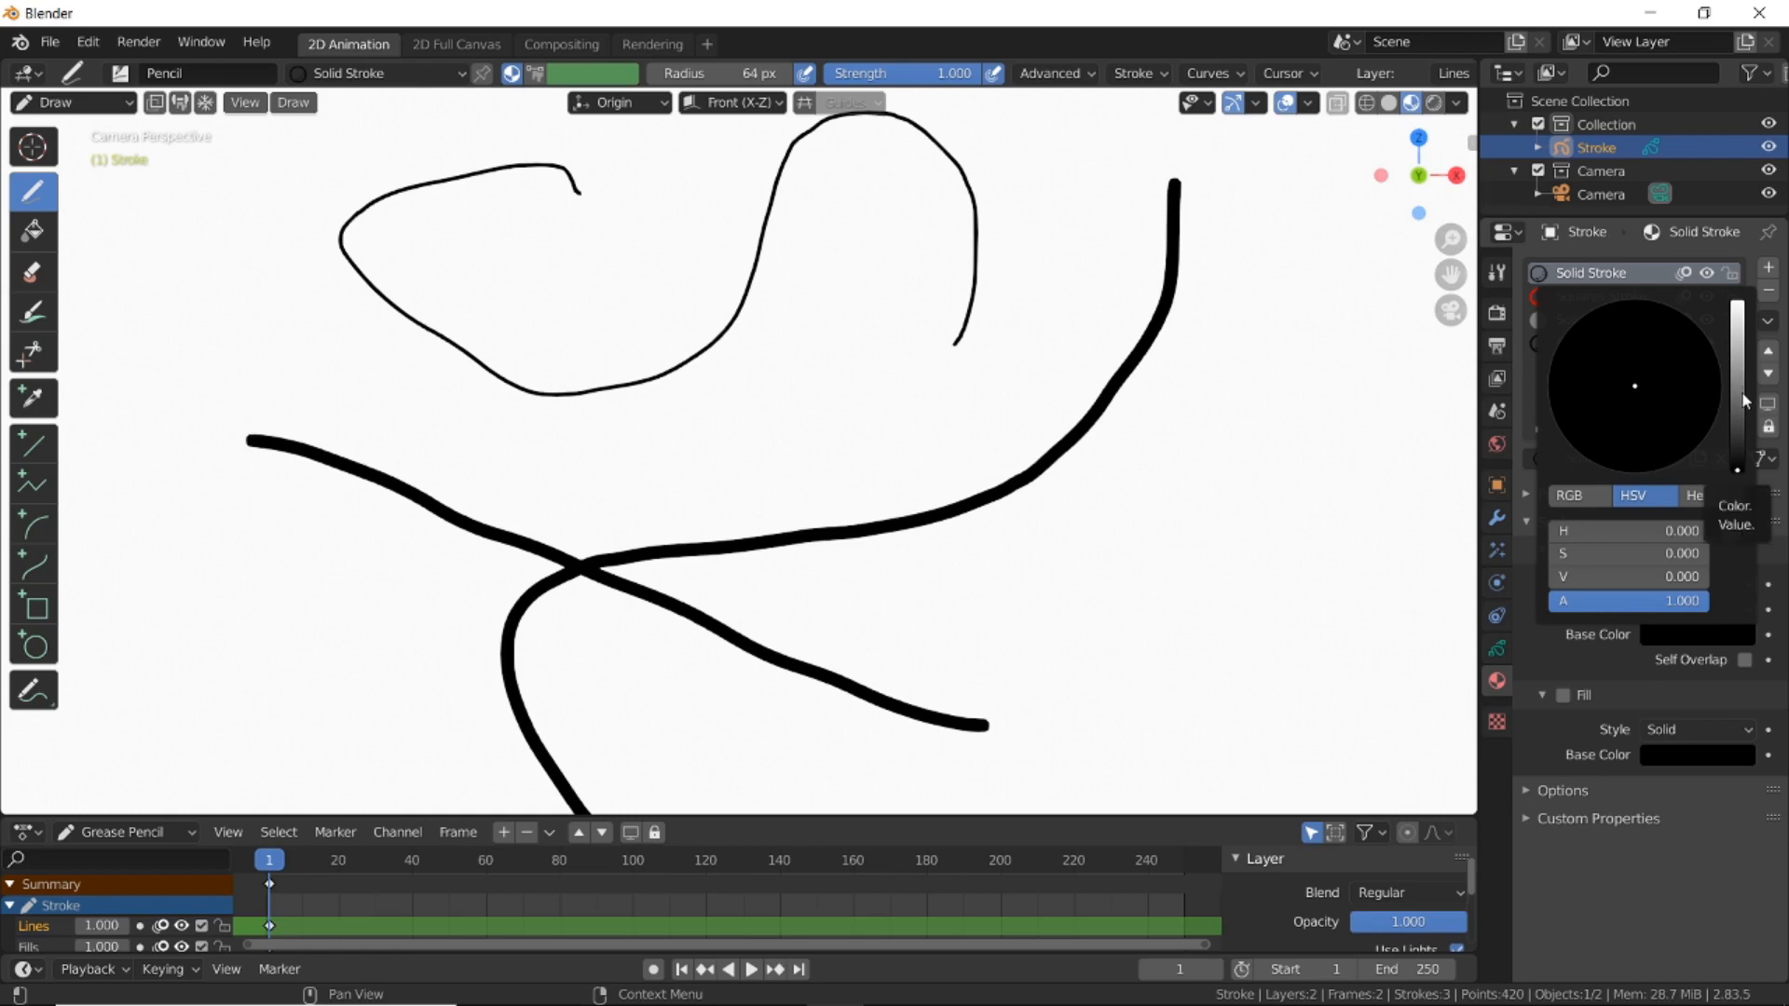
{"action": "left_click_drag", "start_coordinate": [1745, 401], "coordinate": [1738, 352]}
{"action": "left_click", "coordinate": [1574, 361]}
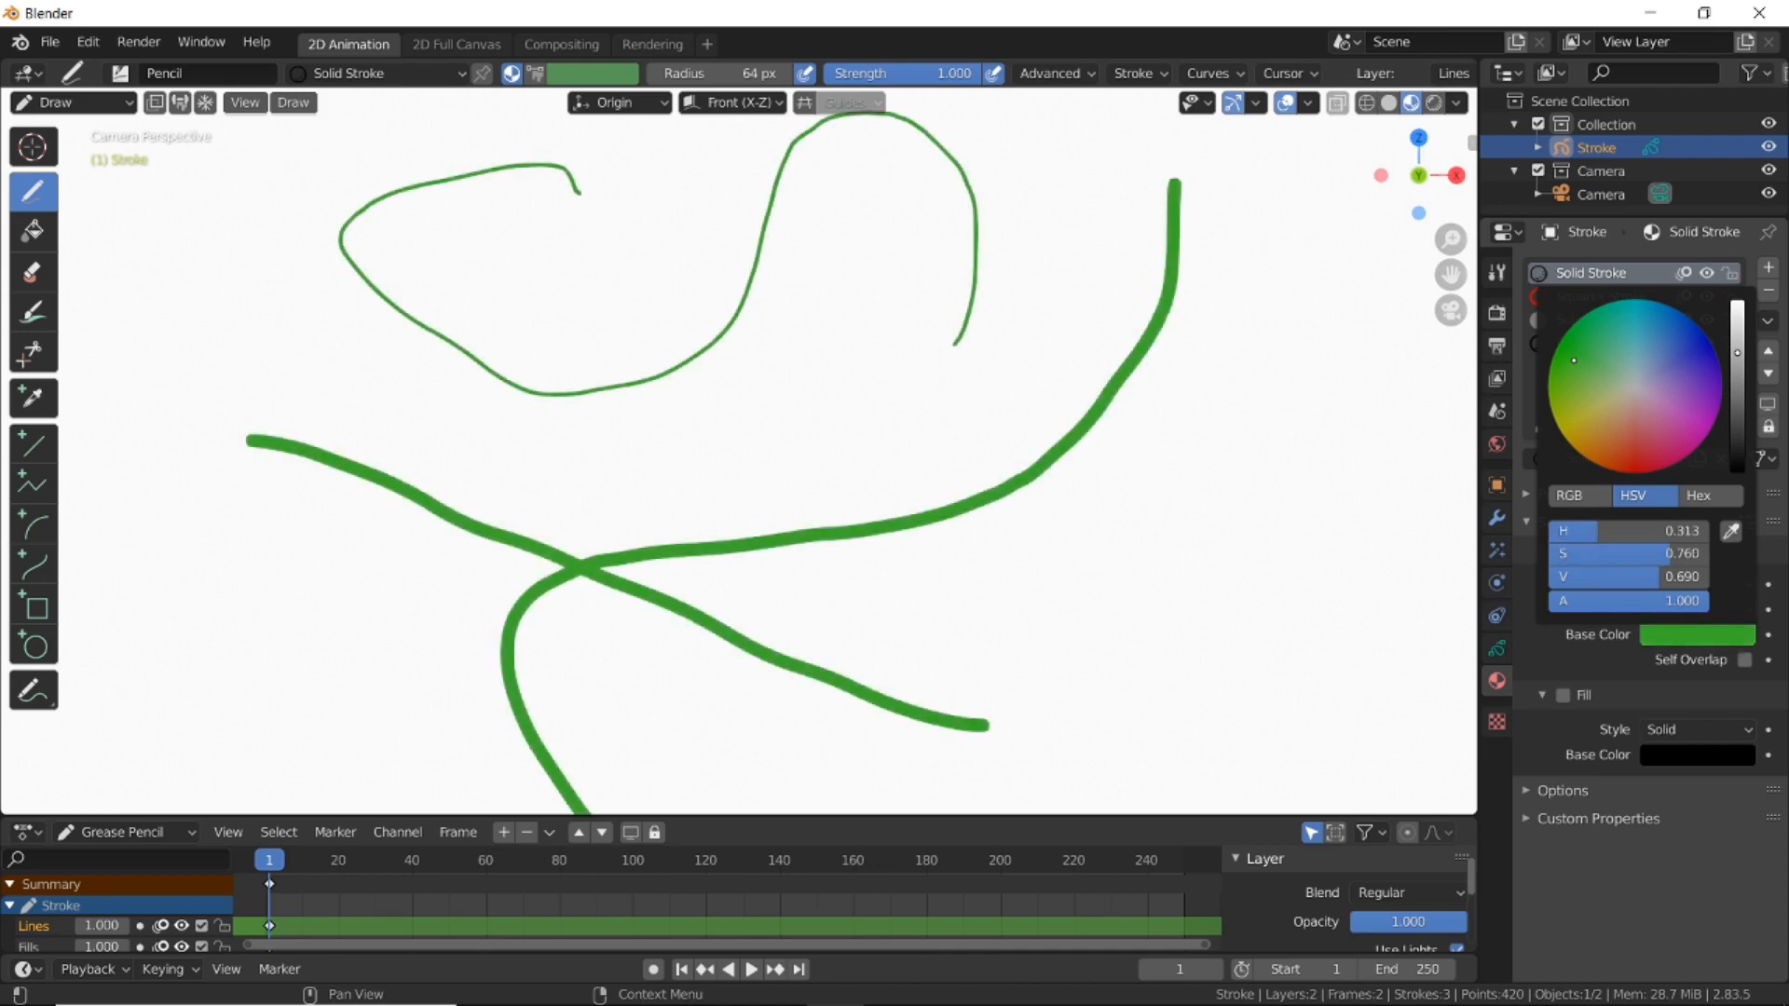
{"action": "scroll", "coordinate": [954, 367], "scroll_direction": "down", "scroll_amount": 4}
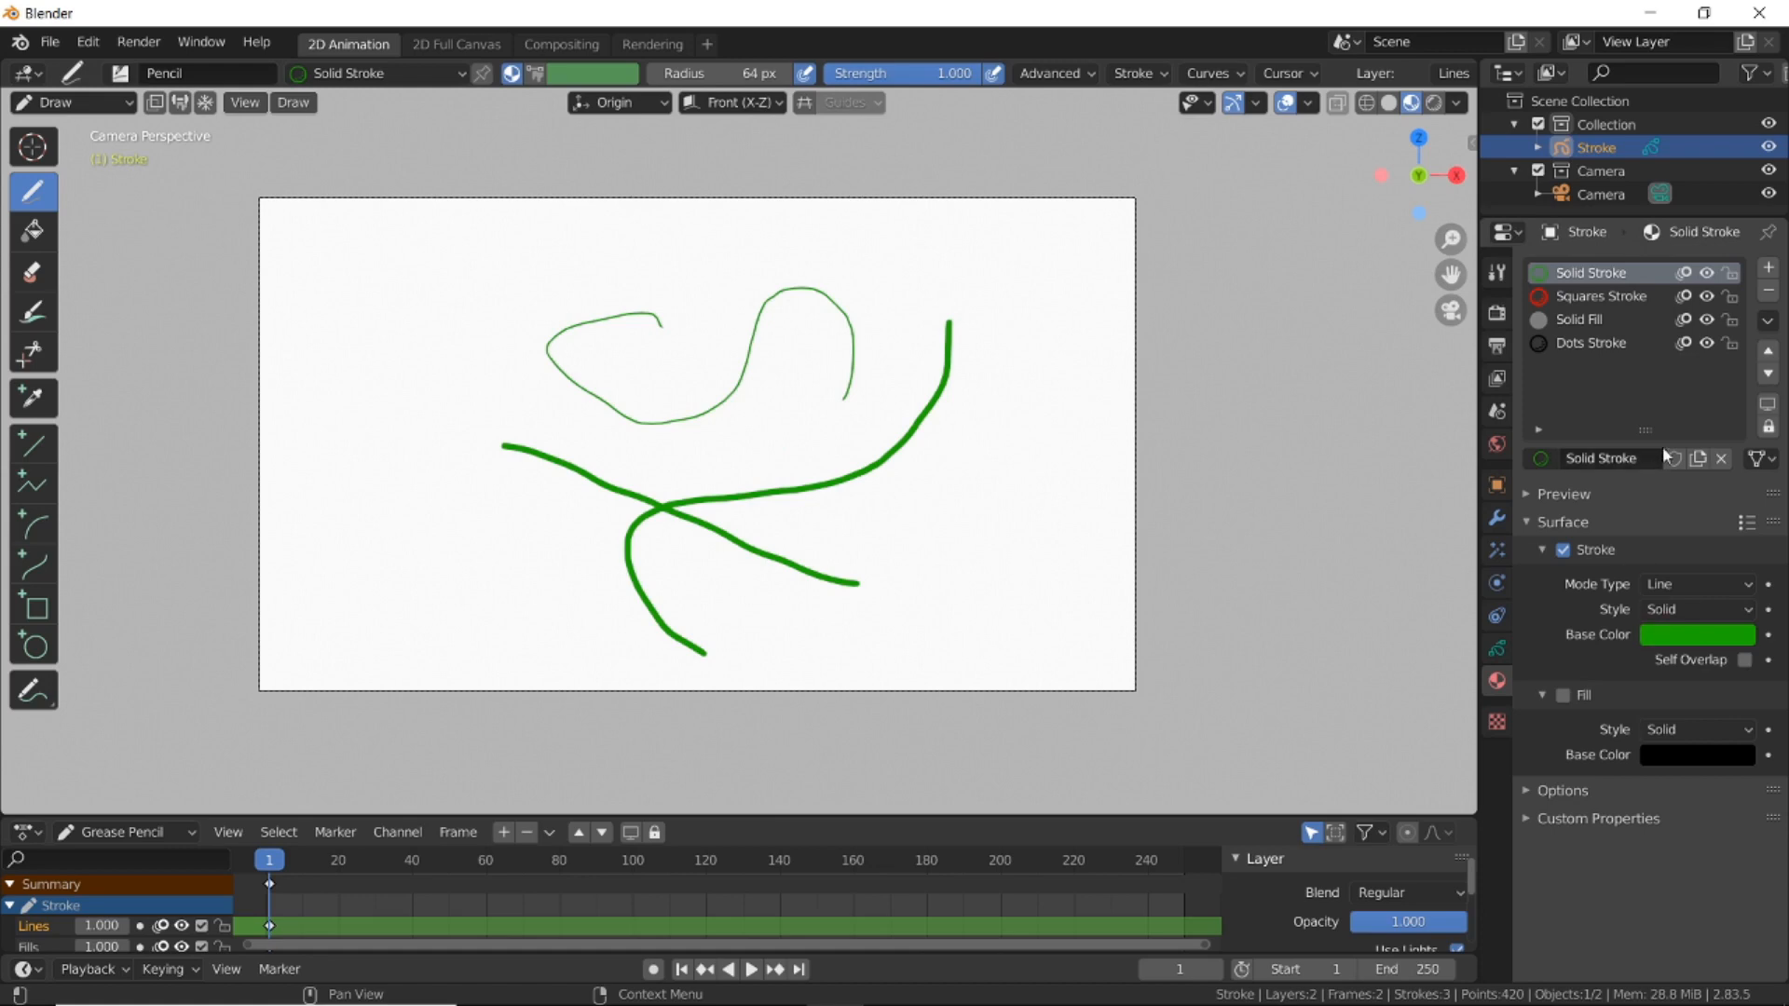
{"action": "left_click", "coordinate": [1696, 635]}
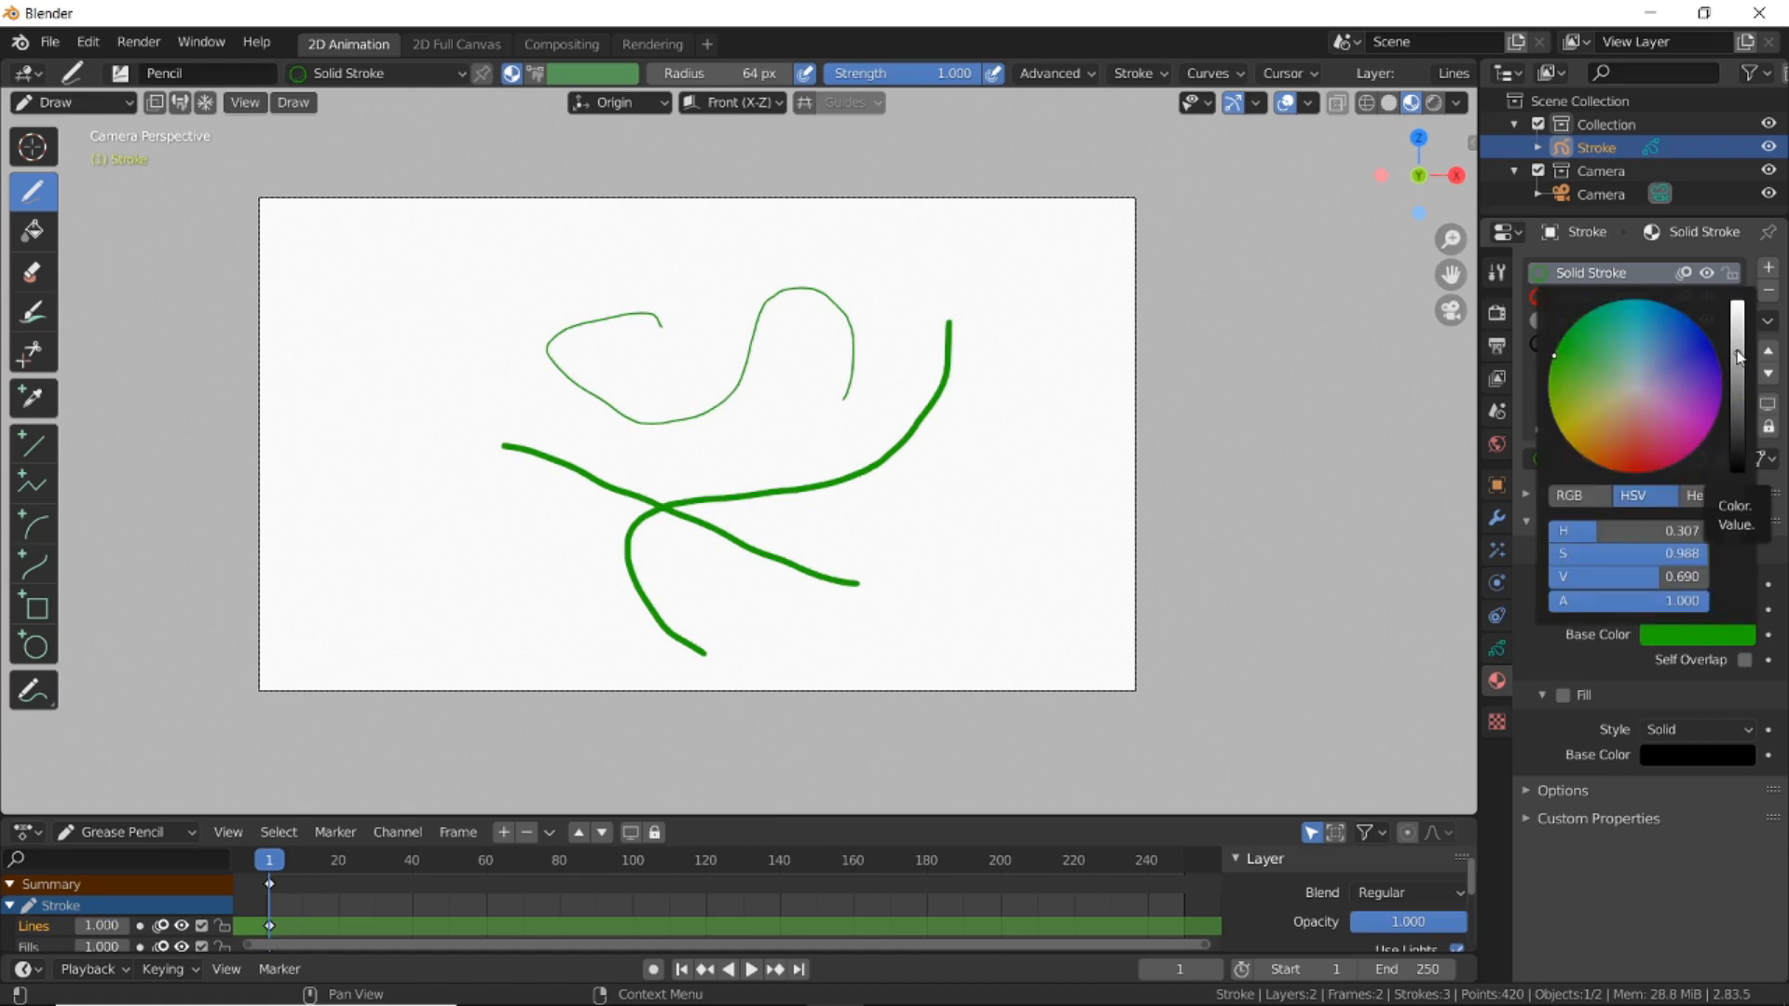
{"action": "mouse_move", "coordinate": [1739, 355]}
{"action": "left_mouse_down"}
{"action": "mouse_move", "coordinate": [1737, 304]}
{"action": "mouse_move", "coordinate": [1737, 429]}
{"action": "mouse_move", "coordinate": [1737, 322]}
{"action": "mouse_move", "coordinate": [1737, 344]}
{"action": "left_mouse_up"}
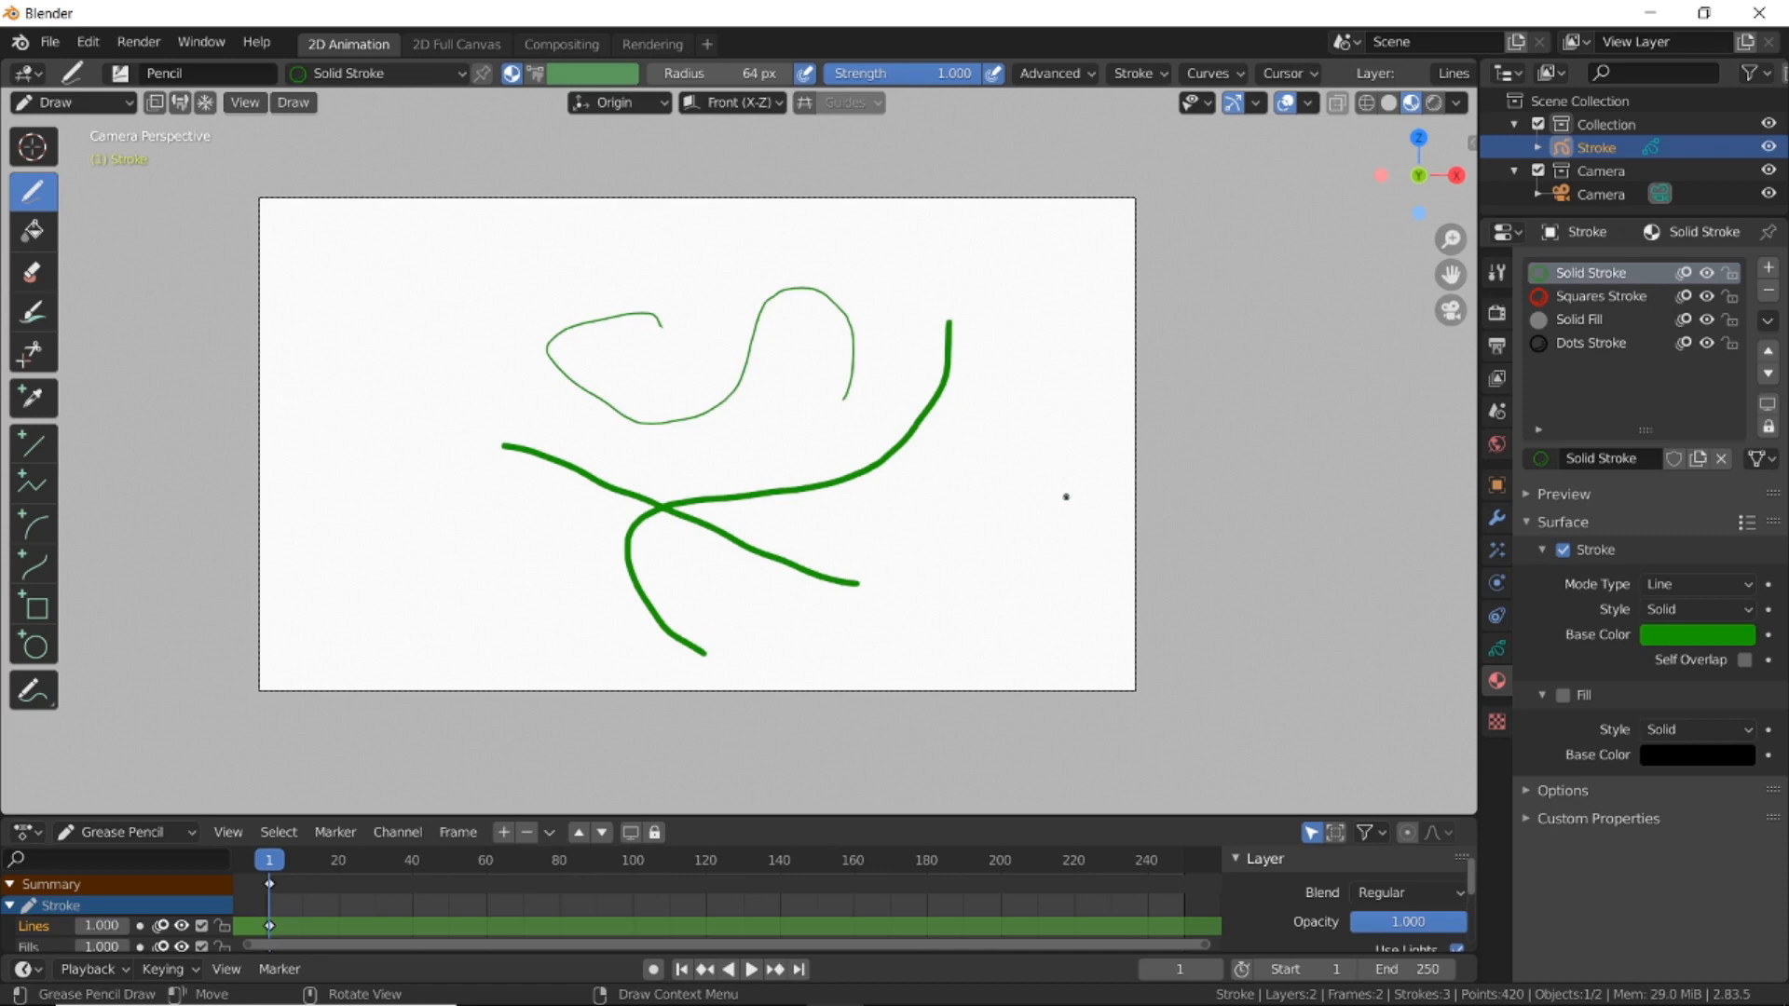
Resize the Grease Pencil dope sheet area so that both the Lines and Fills channels fit.
{"action": "scroll", "coordinate": [857, 497], "scroll_direction": "up", "scroll_amount": 2}
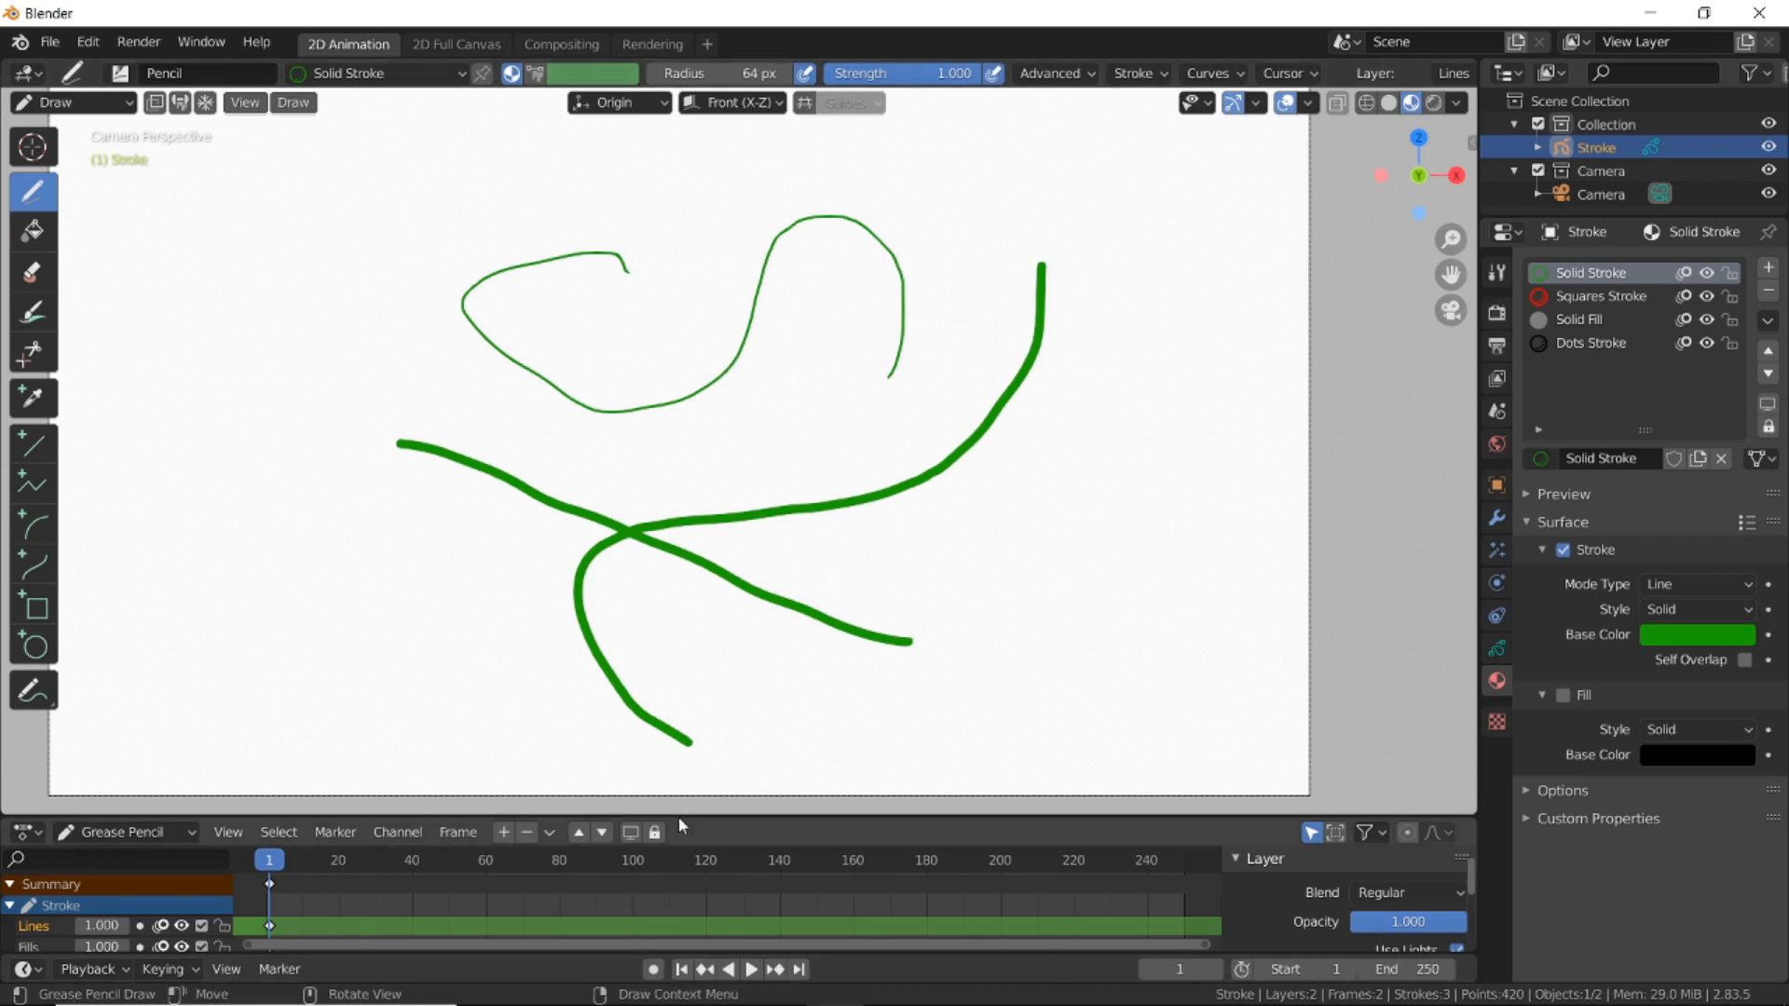
{"action": "left_click_drag", "start_coordinate": [678, 816], "coordinate": [678, 578]}
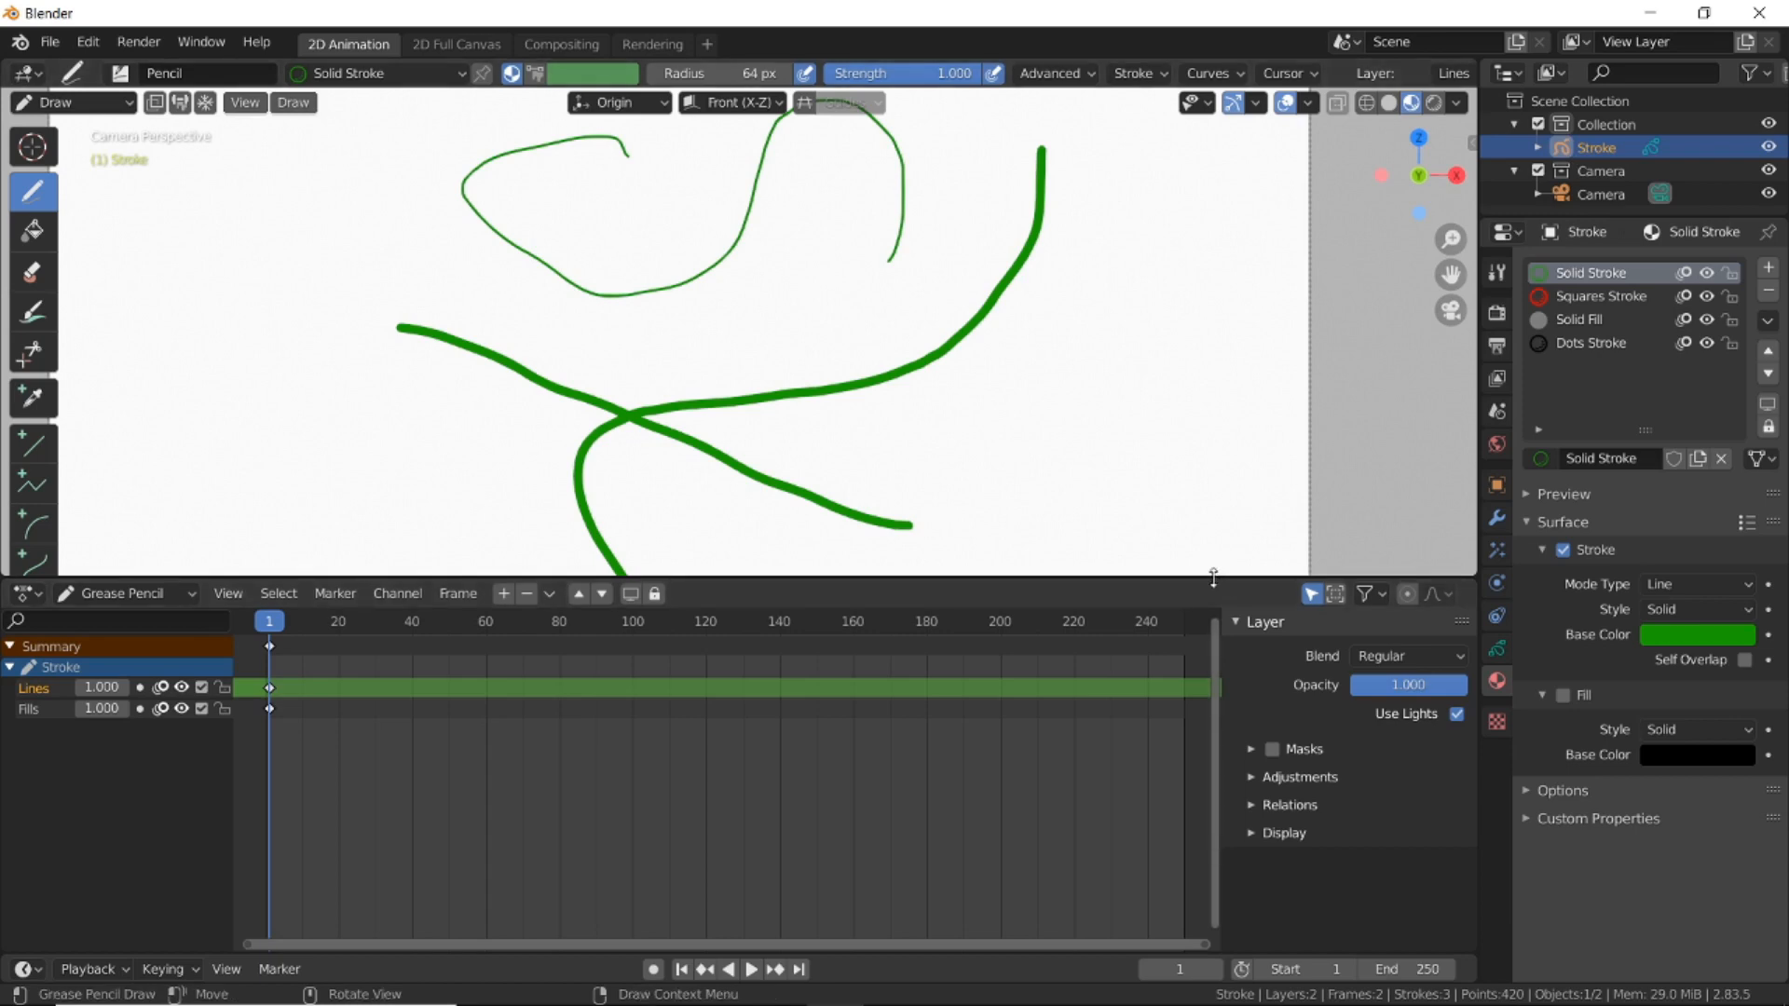
{"action": "left_click_drag", "start_coordinate": [1213, 578], "coordinate": [1196, 790]}
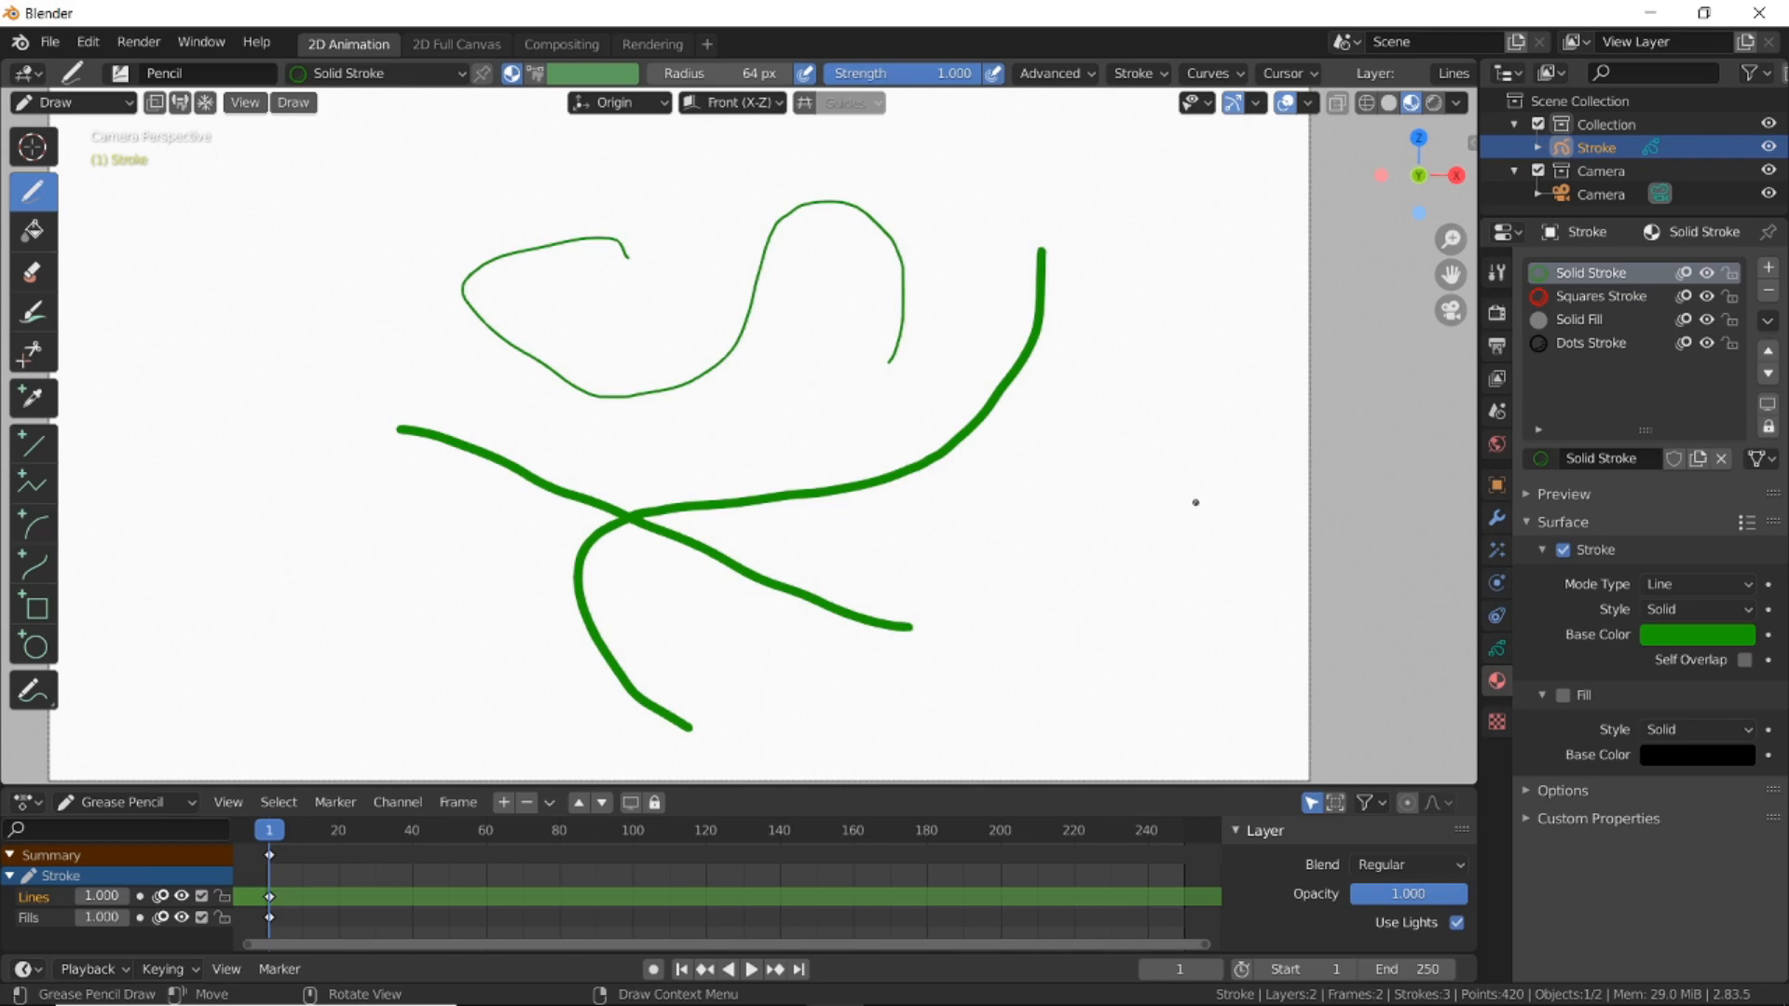
Display the Stroke object's layer settings and add a new layer named background above the Fills layer.
{"action": "left_click", "coordinate": [1497, 648]}
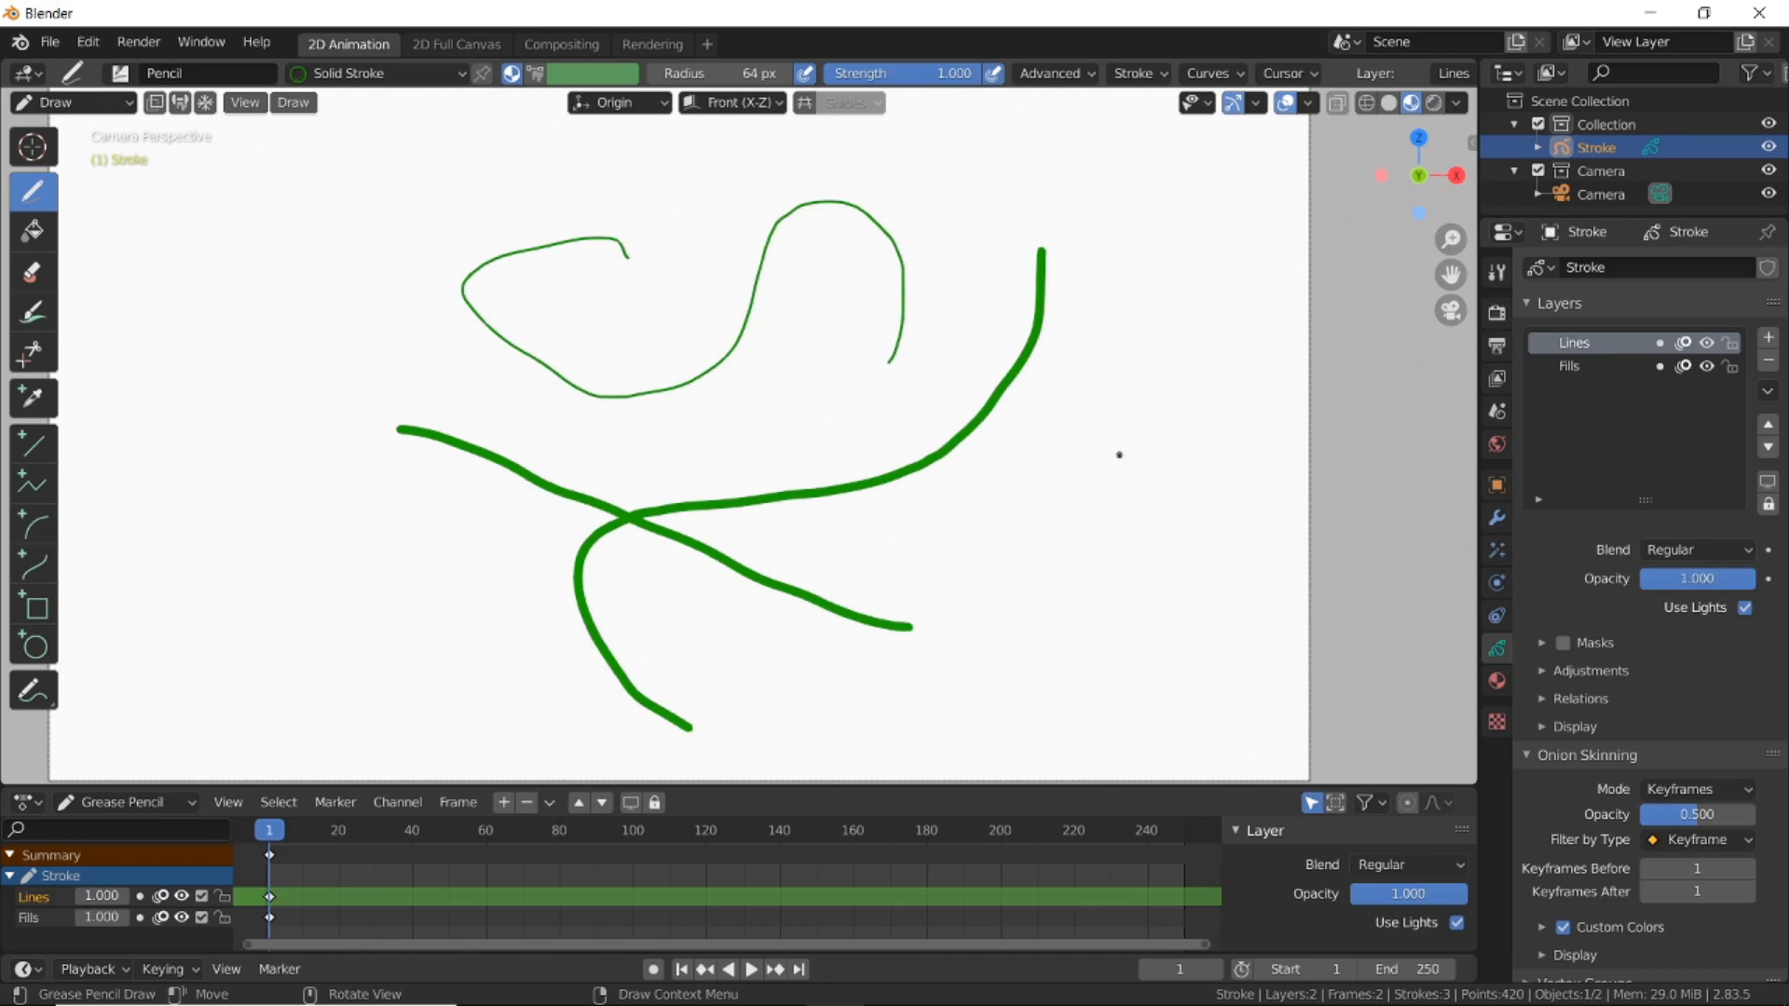
{"action": "left_click", "coordinate": [1573, 366]}
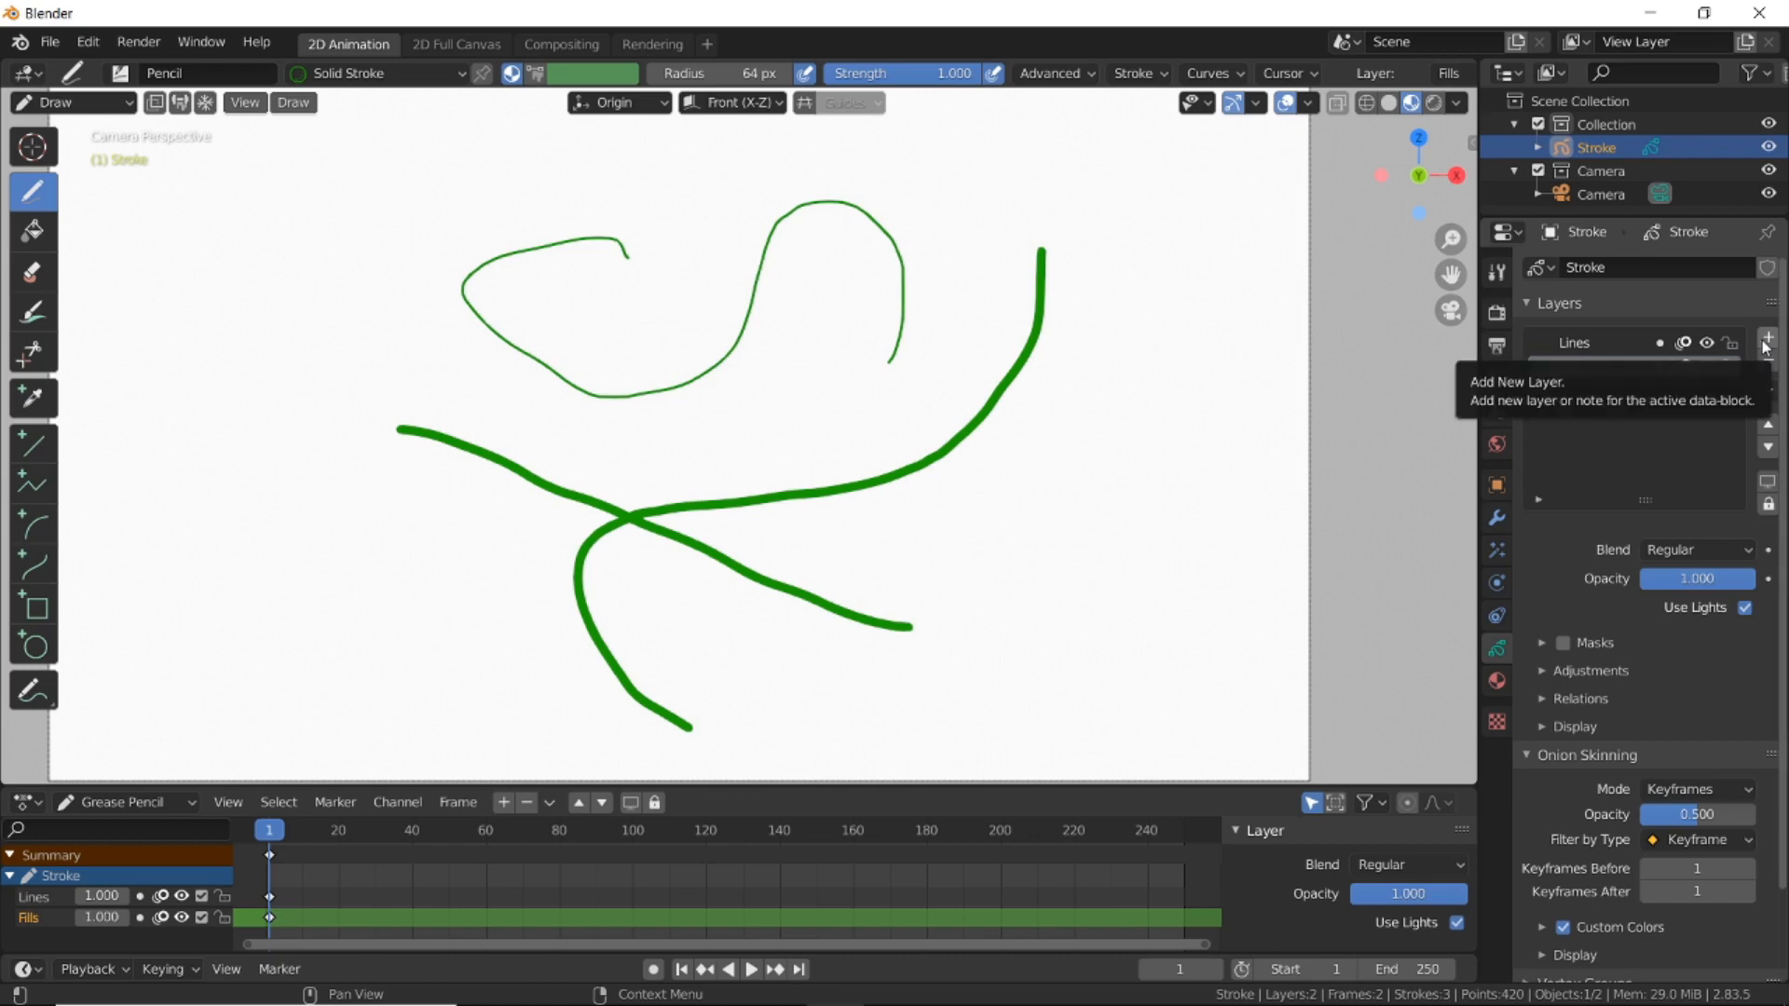
{"action": "left_click", "coordinate": [1766, 337]}
{"action": "double_click", "coordinate": [1589, 366]}
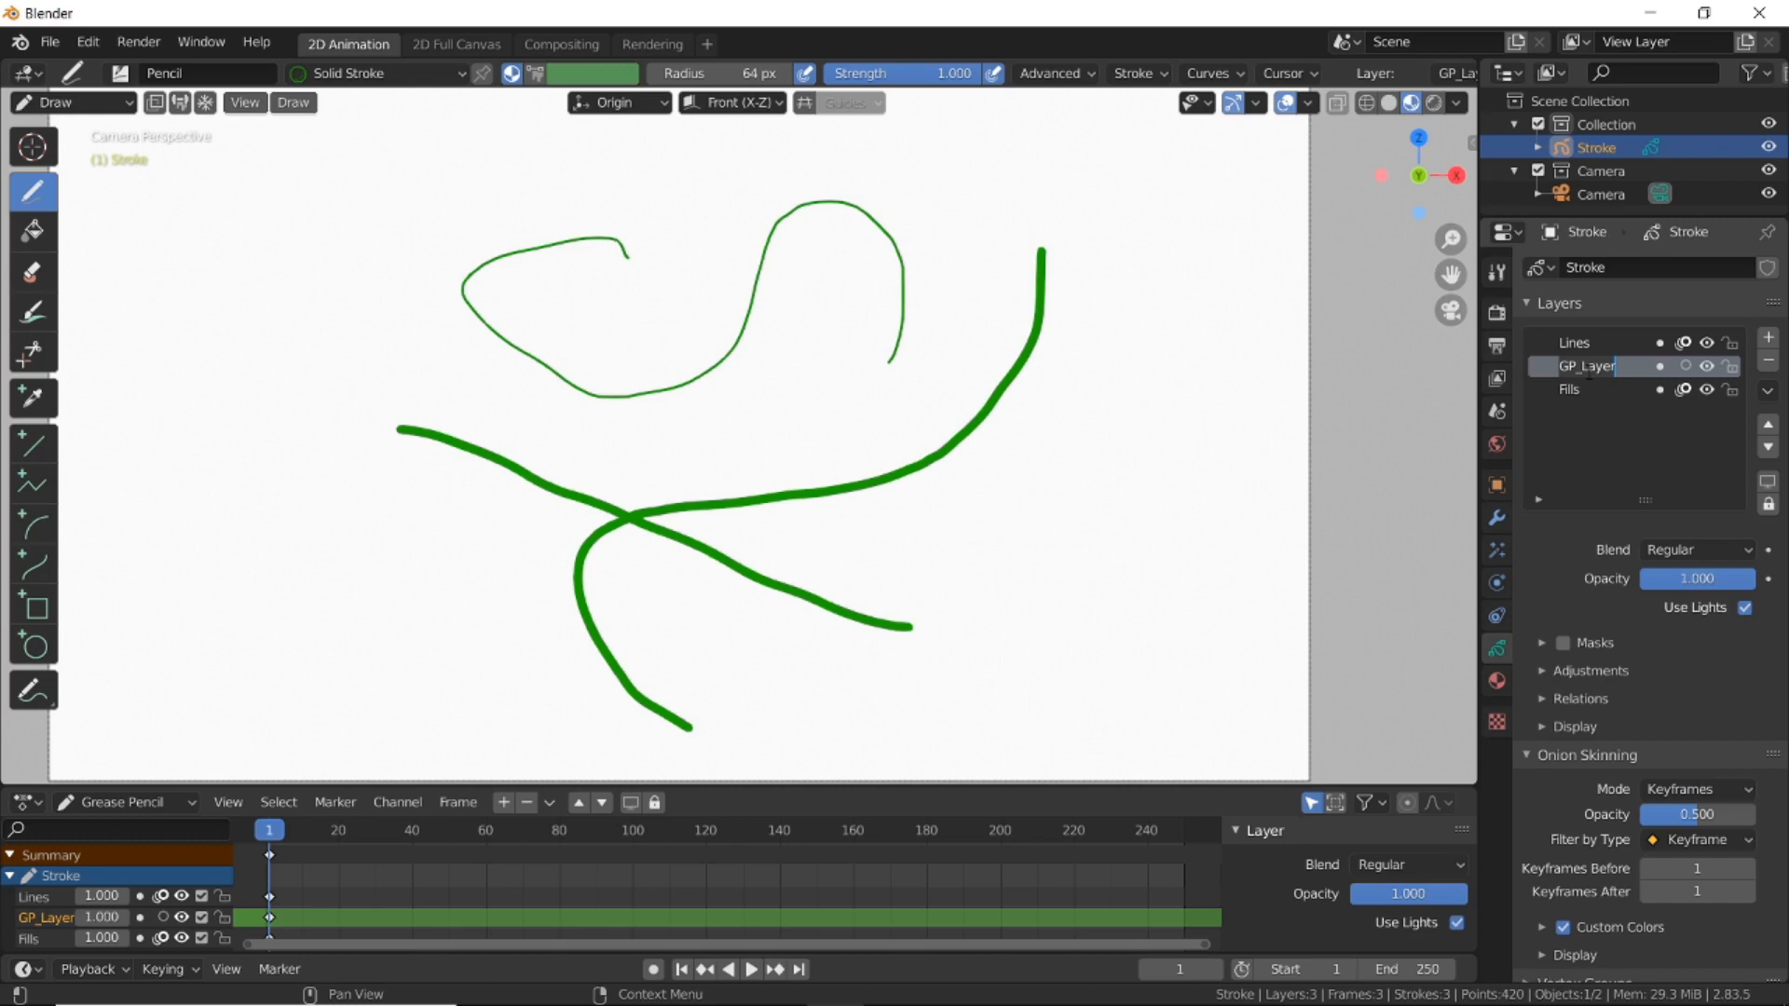
{"action": "type", "text": "background"}
{"action": "key", "text": "Return"}
Test the background layer's opacity at 0.508 and 1.000 with a diagonal stroke, and remove the layer.
{"action": "left_click_drag", "start_coordinate": [1697, 579], "coordinate": [1633, 578]}
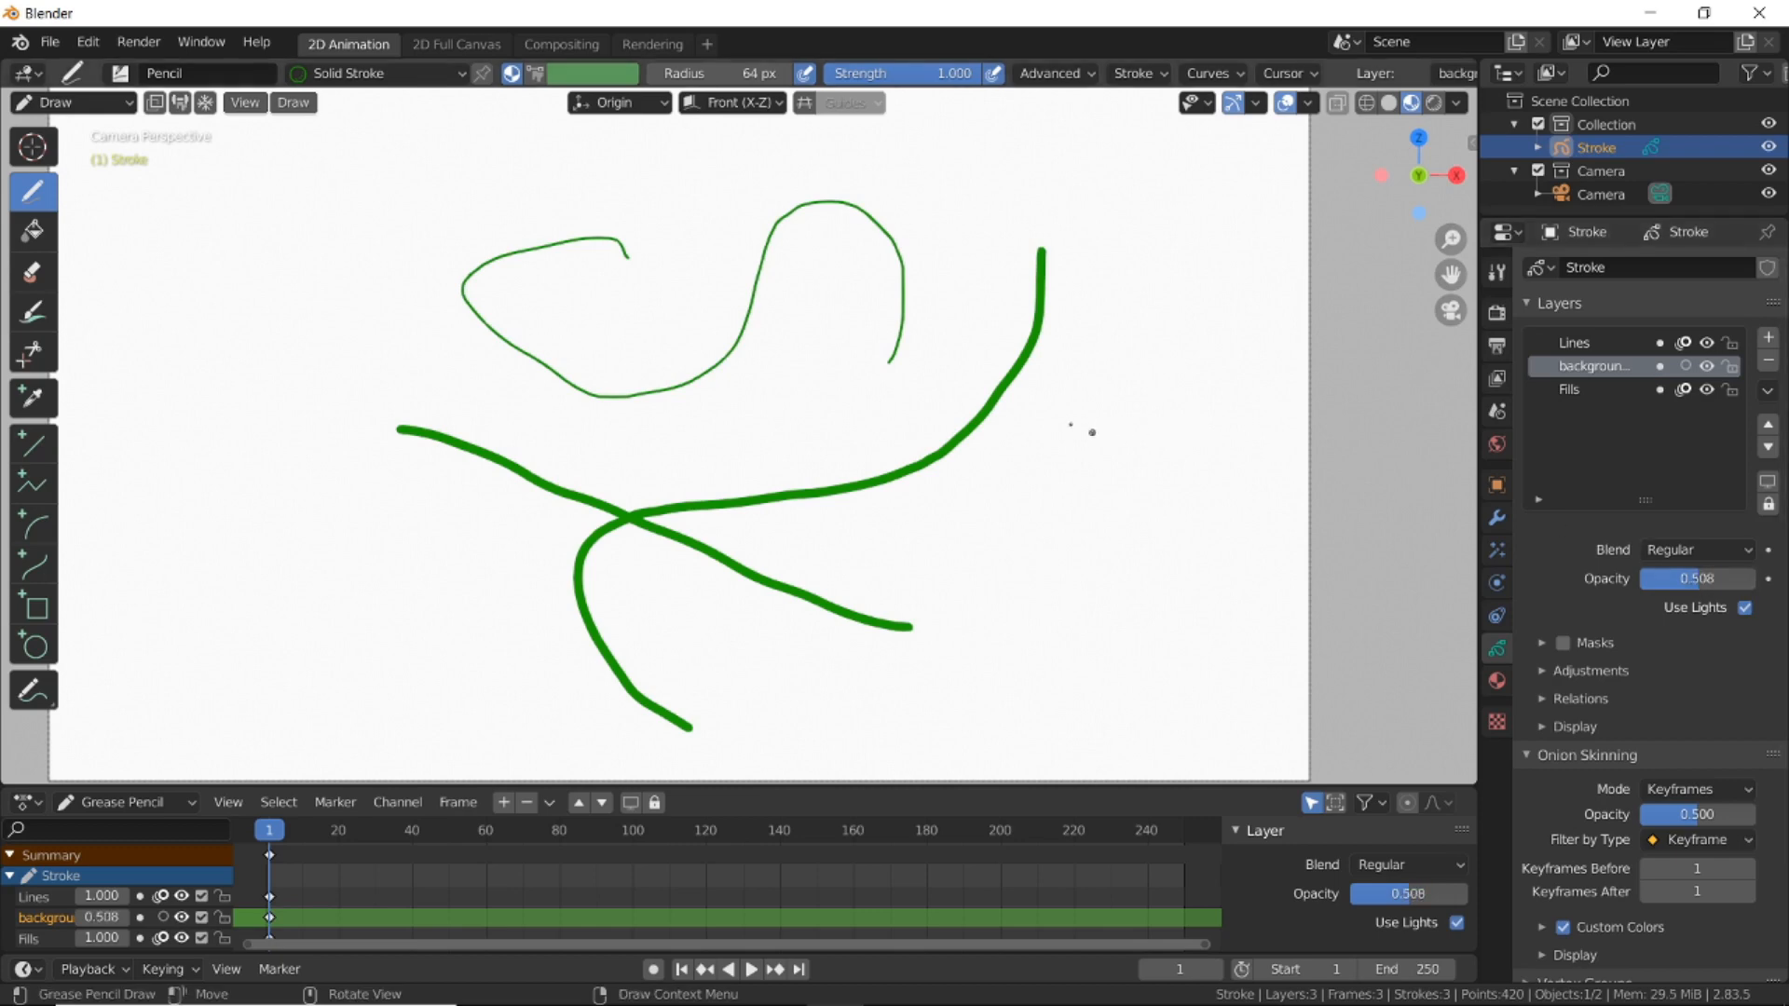
{"action": "left_click_drag", "start_coordinate": [707, 386], "coordinate": [1007, 640]}
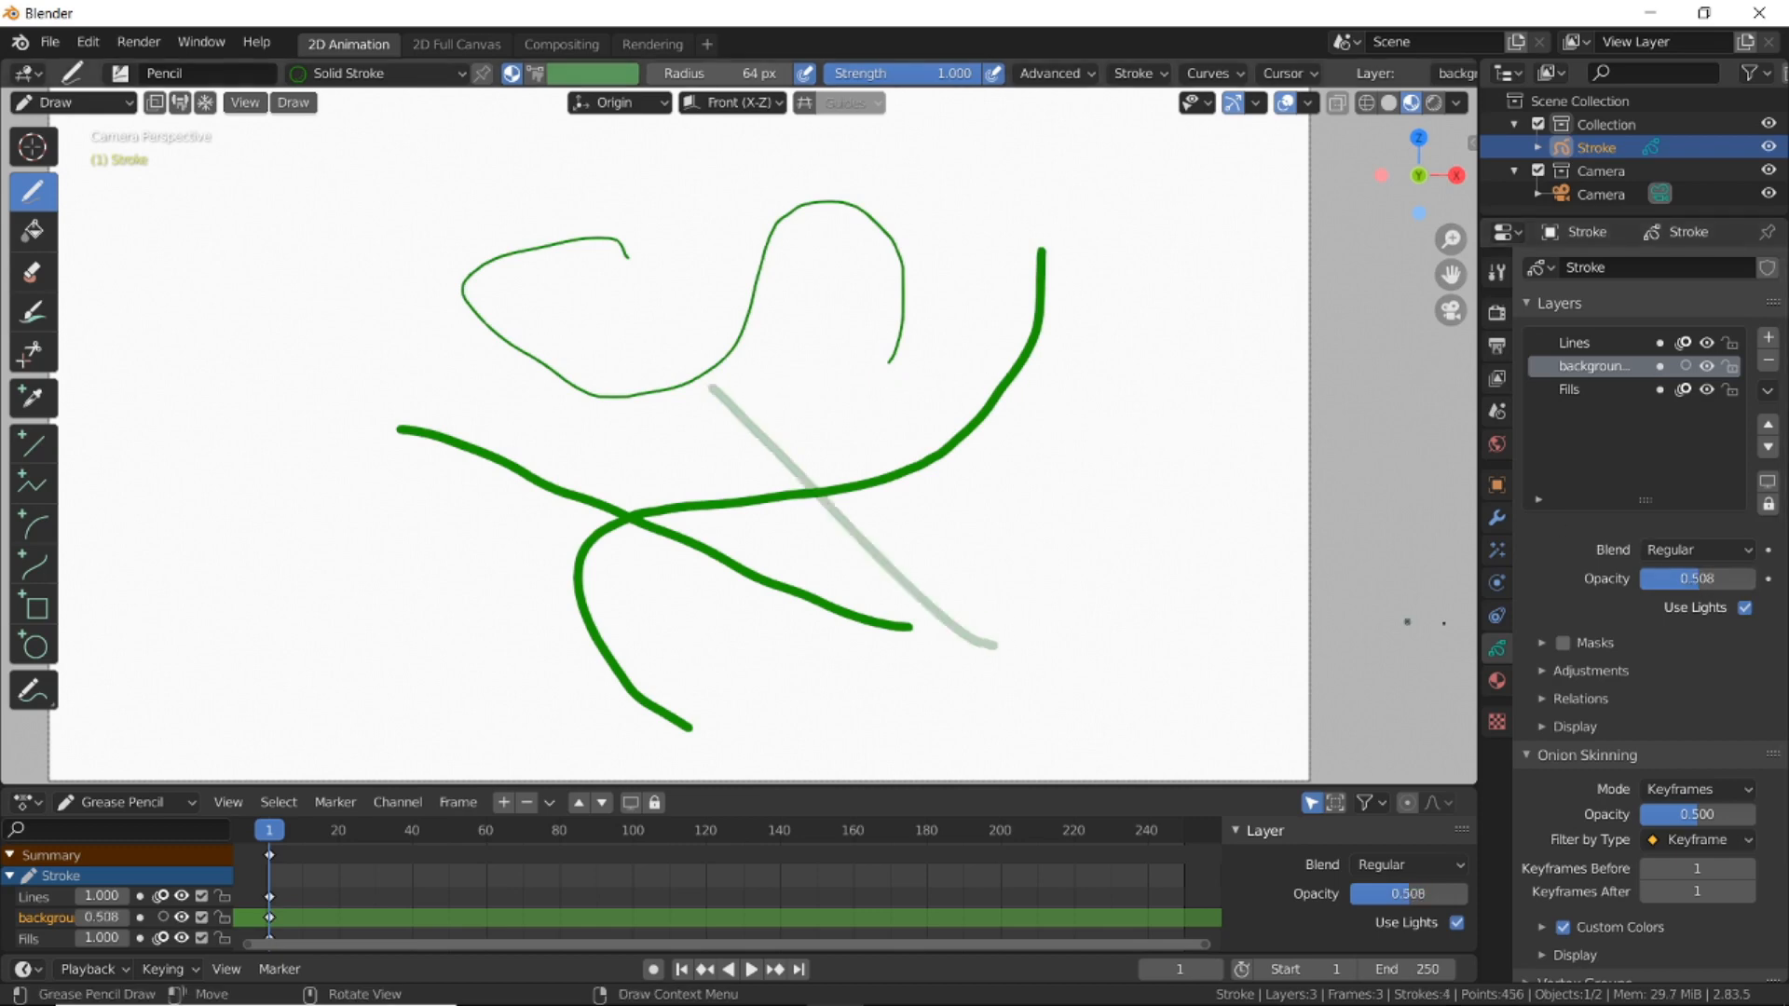
{"action": "mouse_move", "coordinate": [1690, 584]}
{"action": "left_mouse_down"}
{"action": "mouse_move", "coordinate": [1754, 583]}
{"action": "mouse_move", "coordinate": [1640, 583]}
{"action": "mouse_move", "coordinate": [1756, 583]}
{"action": "left_mouse_up"}
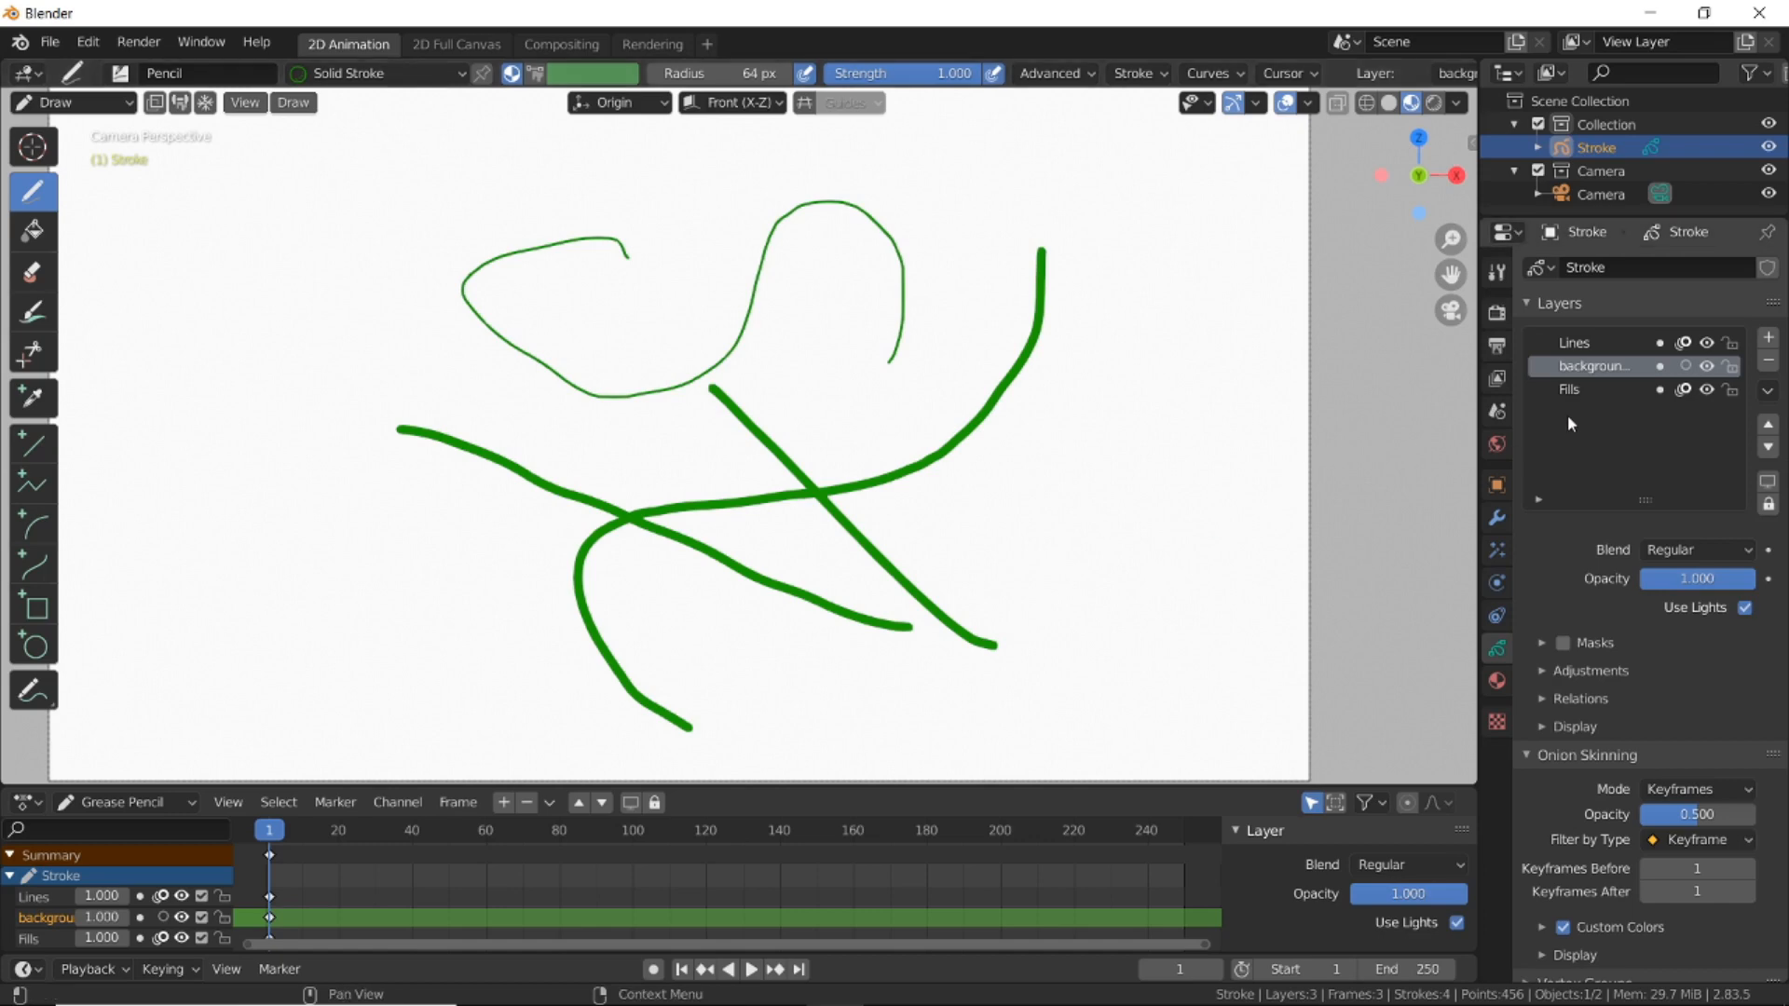
{"action": "left_click", "coordinate": [1768, 361]}
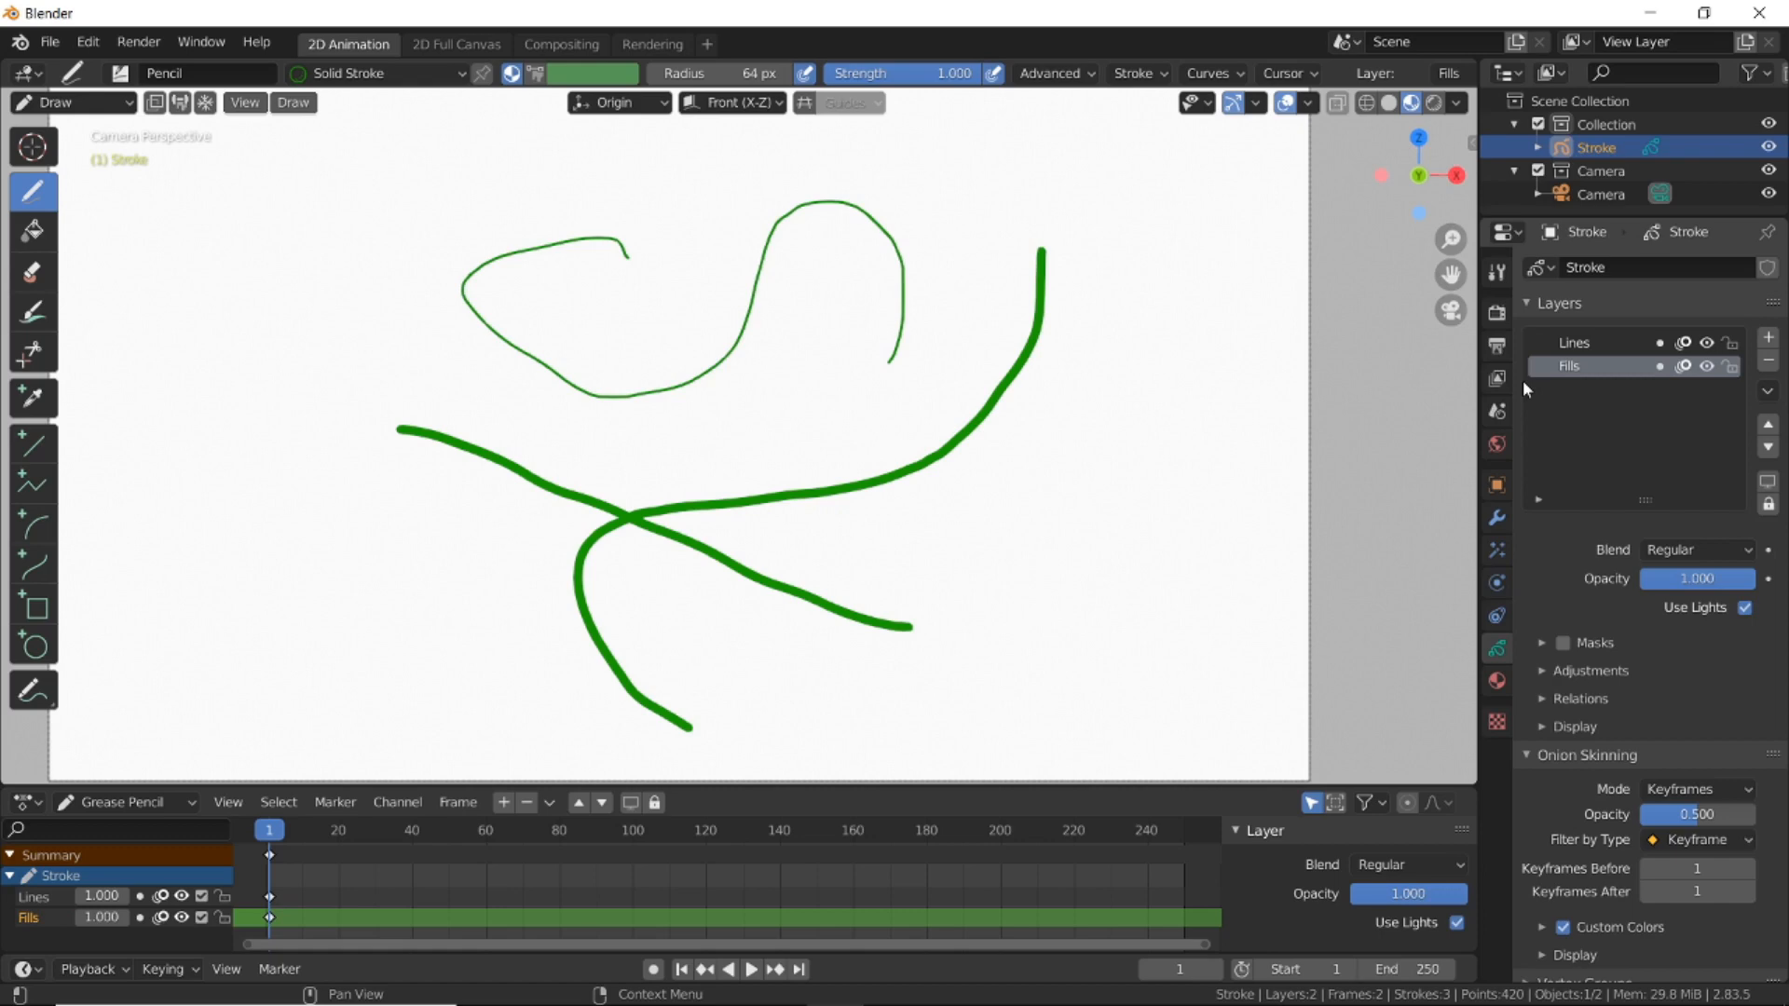
Collapse the Onion Skinning settings in the Stroke object's data properties.
{"action": "scroll", "coordinate": [1577, 586], "scroll_direction": "down", "scroll_amount": 2}
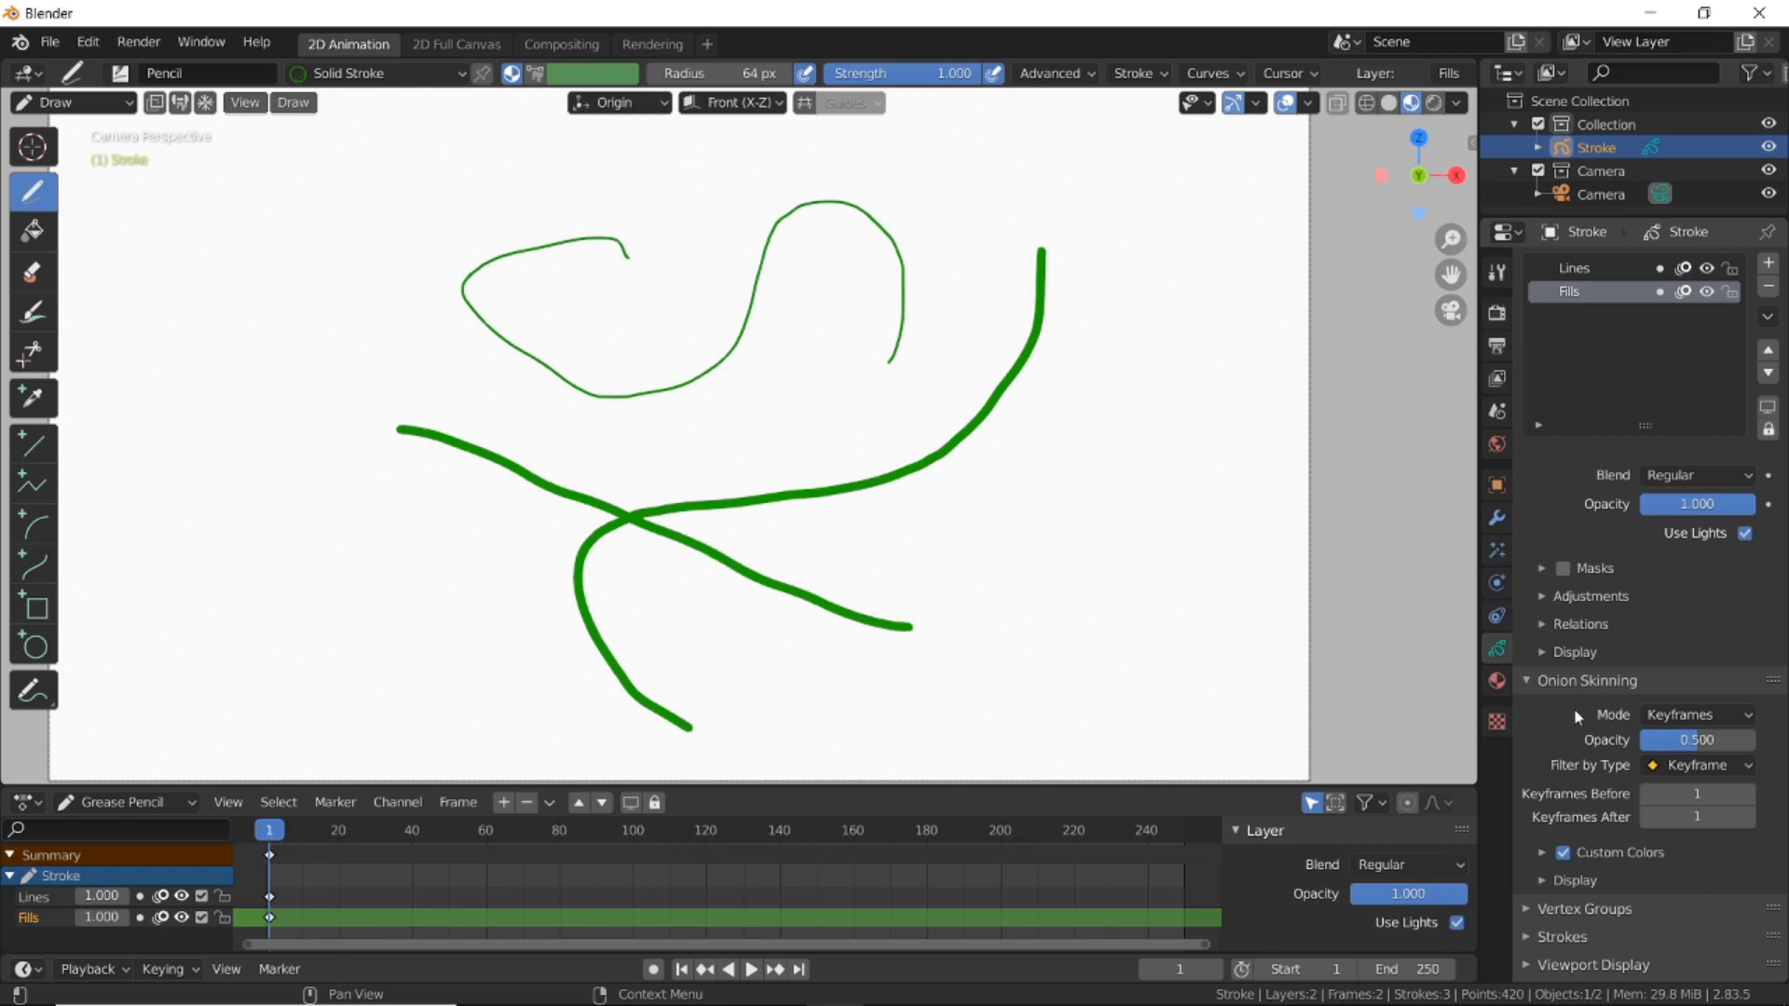
{"action": "left_click", "coordinate": [1527, 683]}
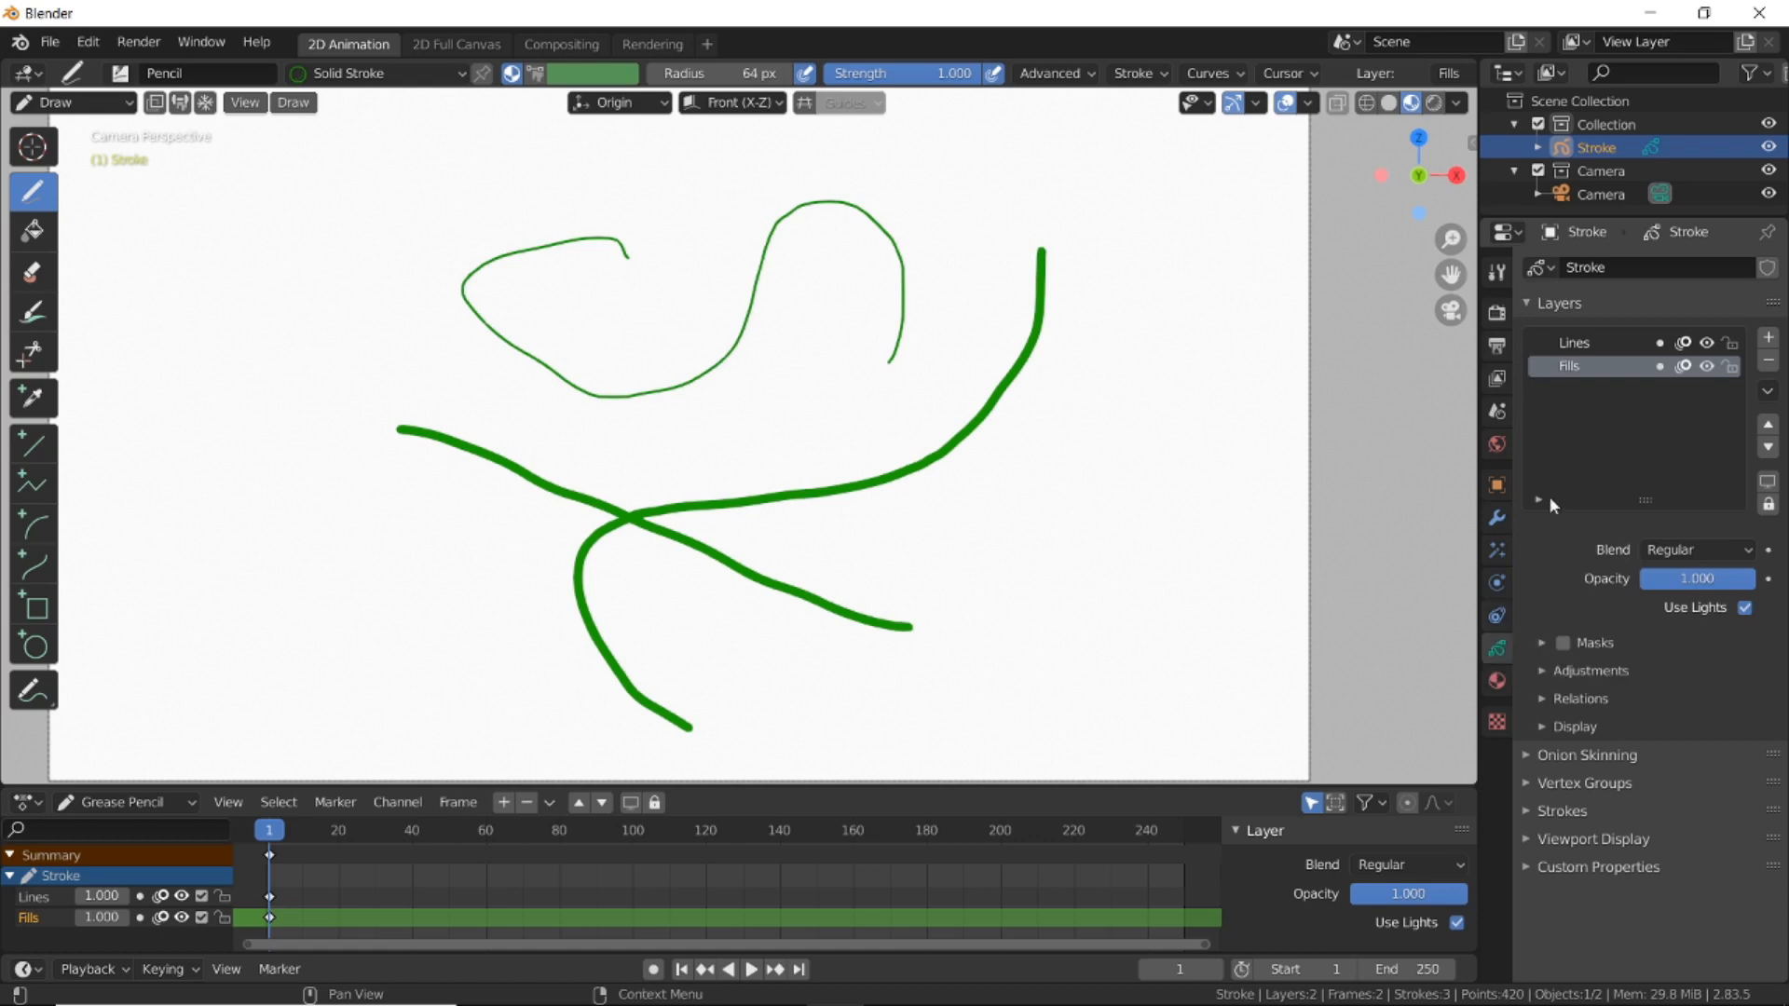
Return to the material settings and draw a closed rounded square with Solid Stroke in the frame's lower right area.
{"action": "left_click", "coordinate": [1497, 679]}
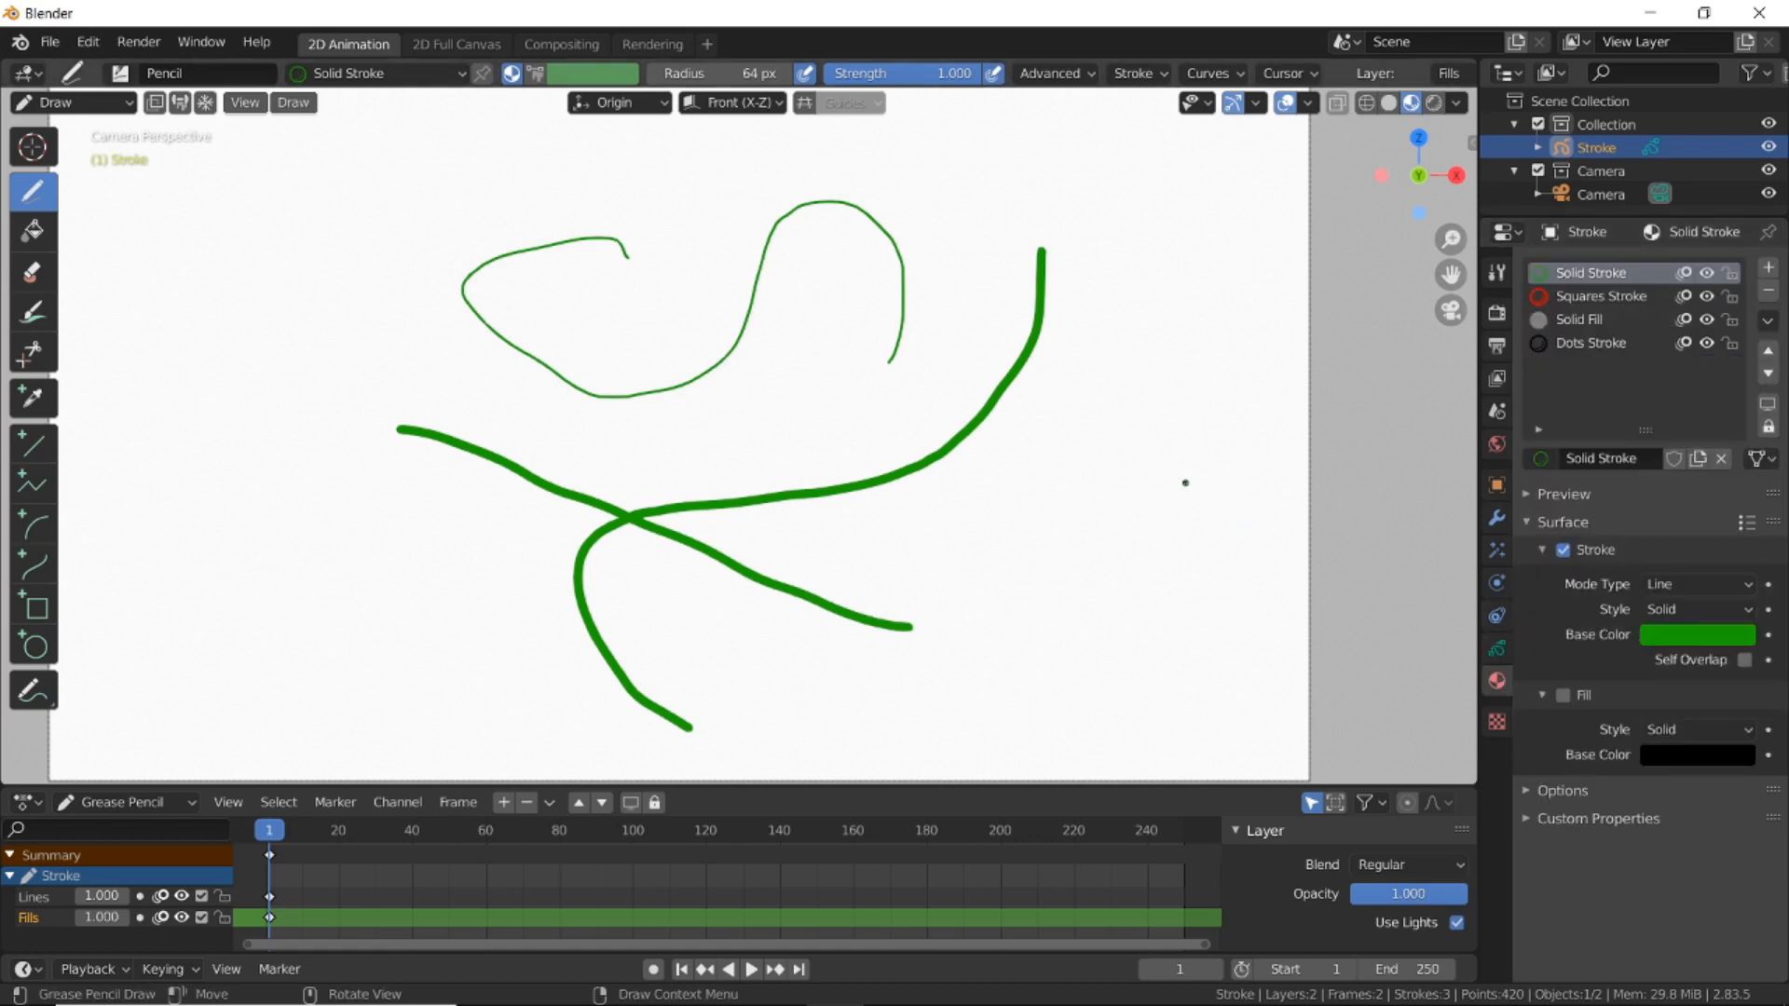
{"action": "mouse_move", "coordinate": [1156, 469]}
{"action": "left_mouse_down"}
{"action": "mouse_move", "coordinate": [1112, 511]}
{"action": "mouse_move", "coordinate": [1146, 652]}
{"action": "mouse_move", "coordinate": [1281, 570]}
{"action": "mouse_move", "coordinate": [1240, 480]}
{"action": "mouse_move", "coordinate": [1154, 469]}
{"action": "left_mouse_up"}
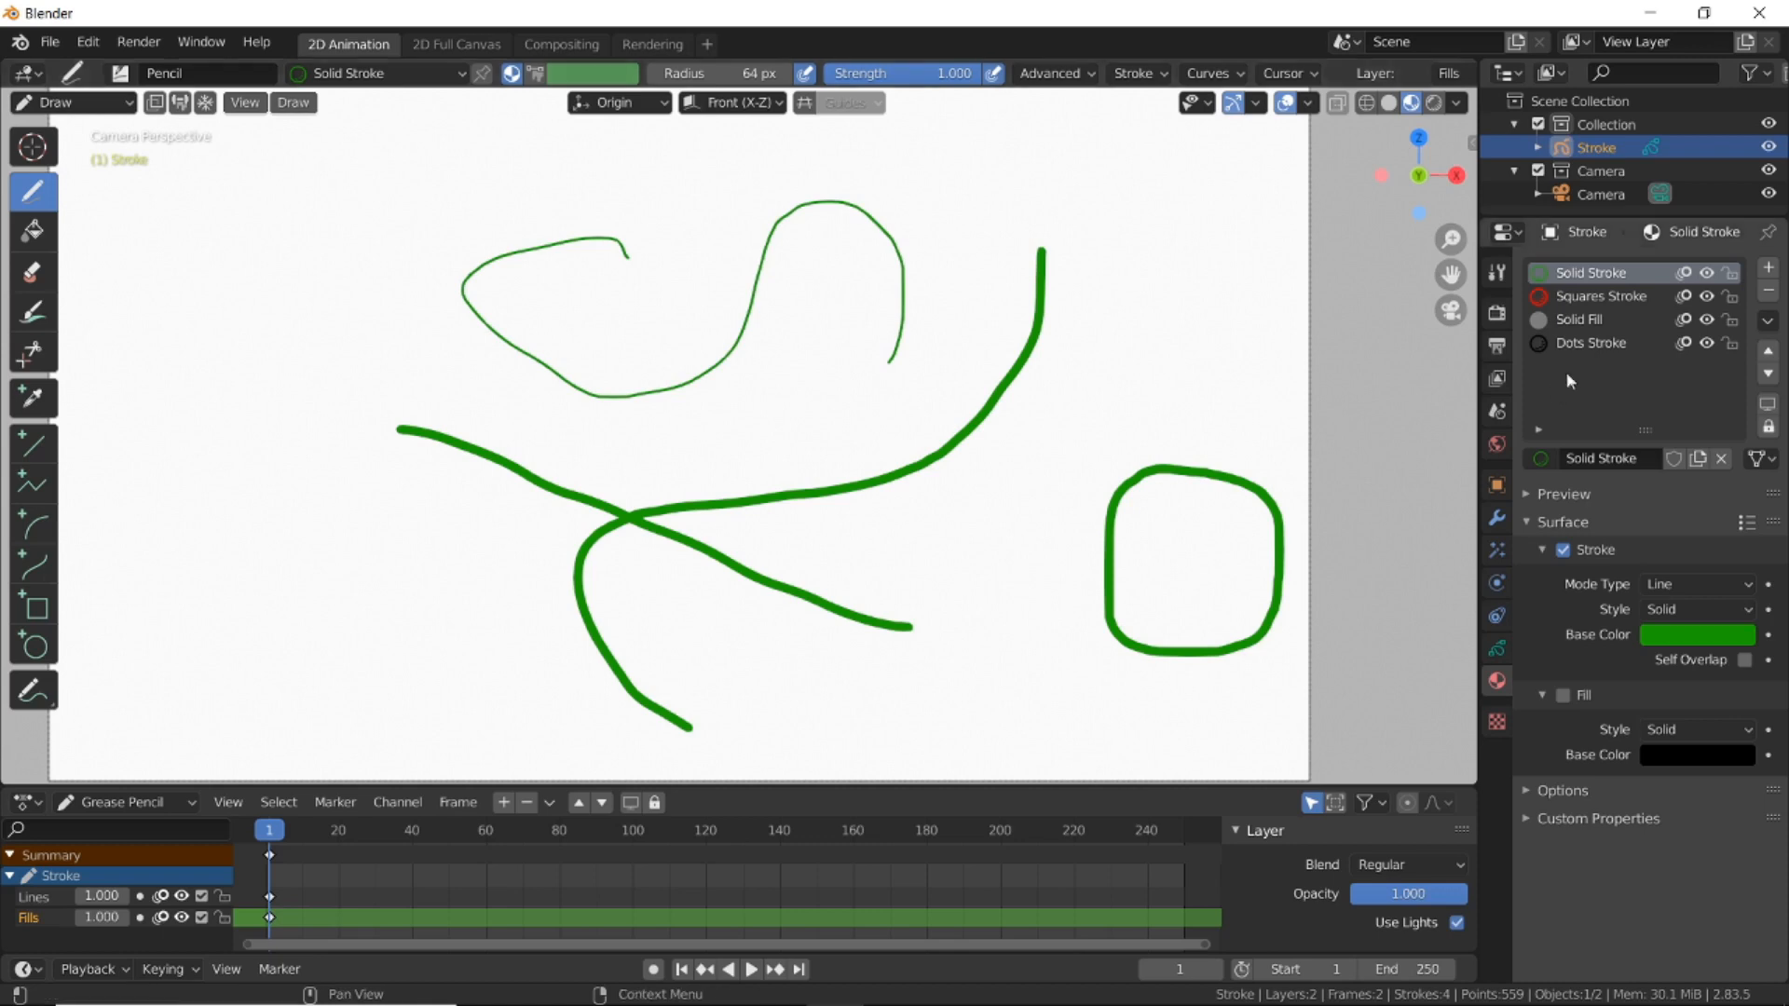
Add a material slot to the Stroke object and create a new material named fill material in it.
{"action": "left_click", "coordinate": [1768, 267]}
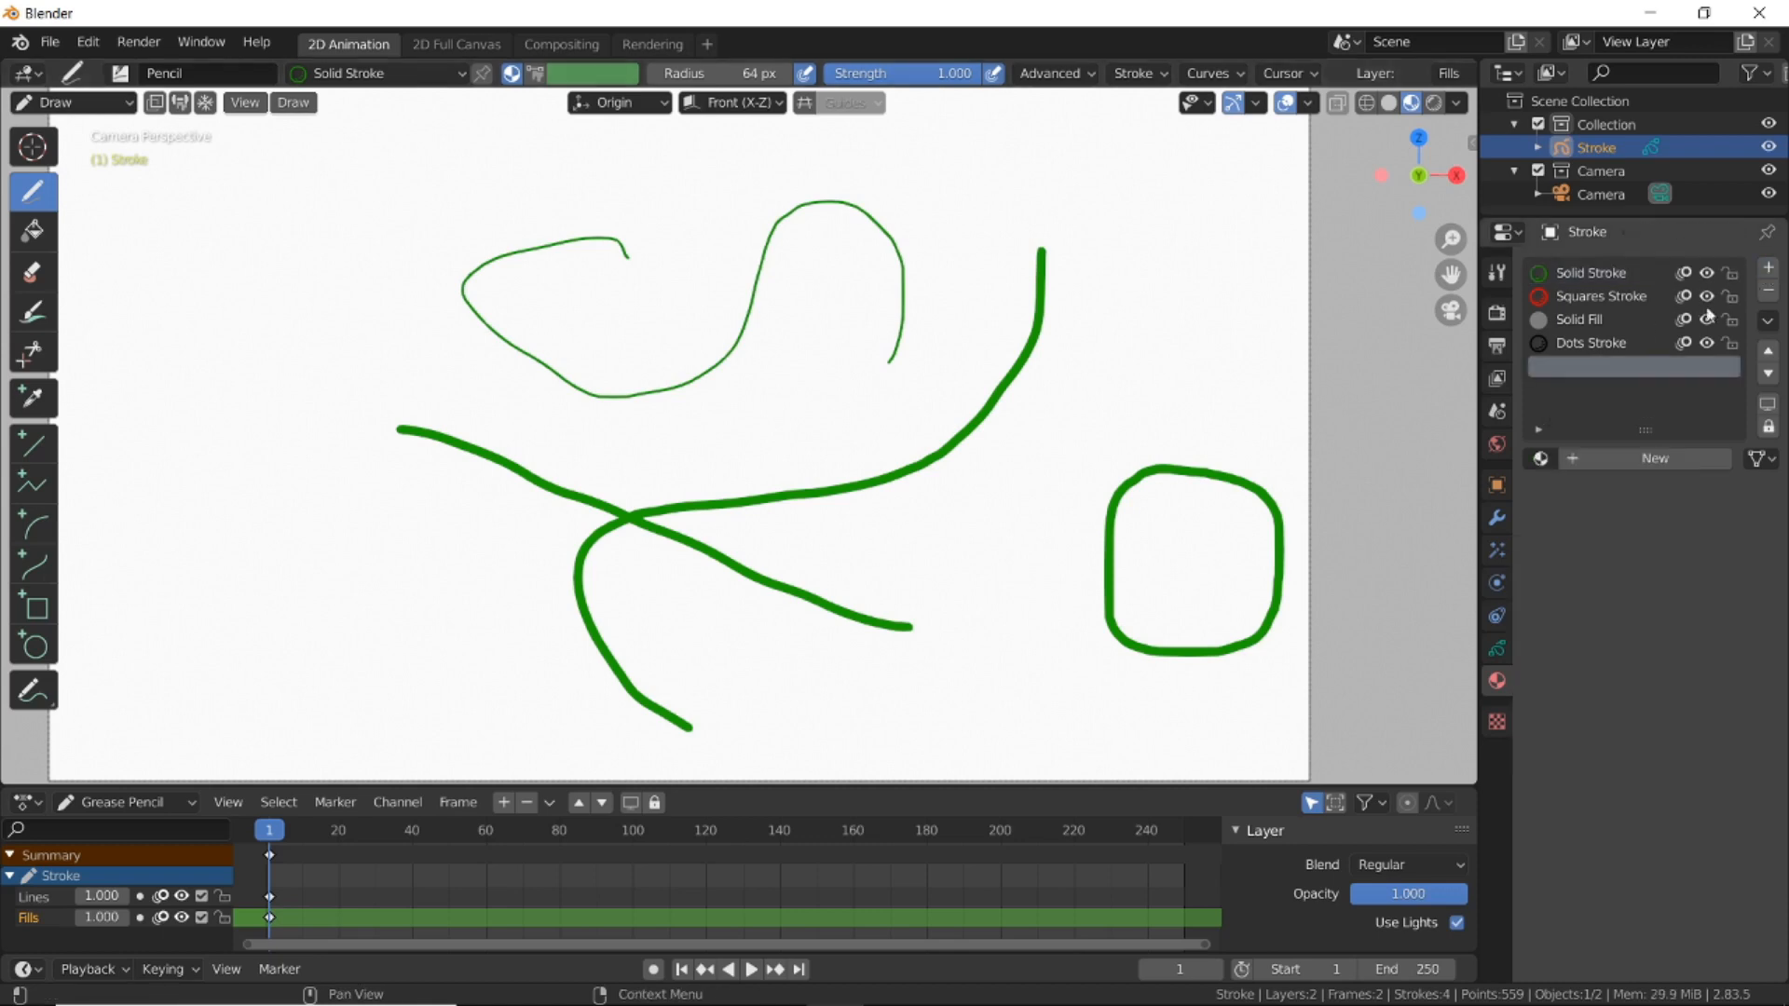
{"action": "left_click", "coordinate": [1603, 453]}
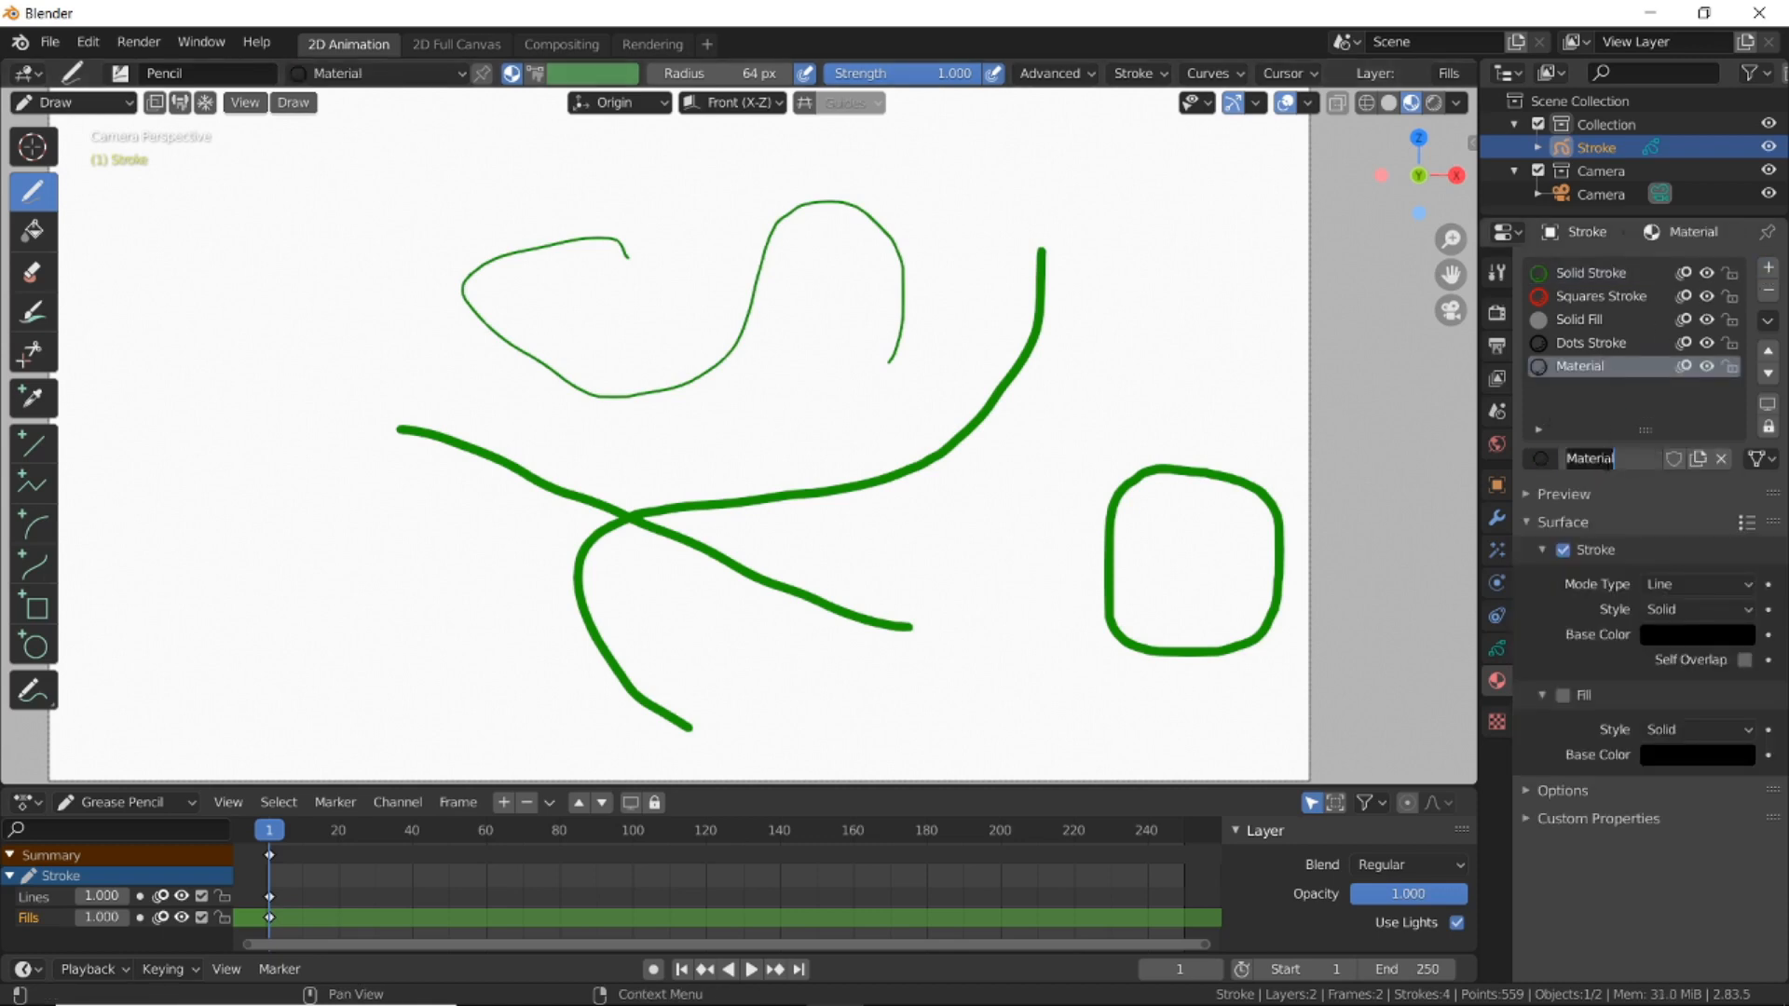
{"action": "type", "text": "fill material"}
{"action": "key", "text": "Return"}
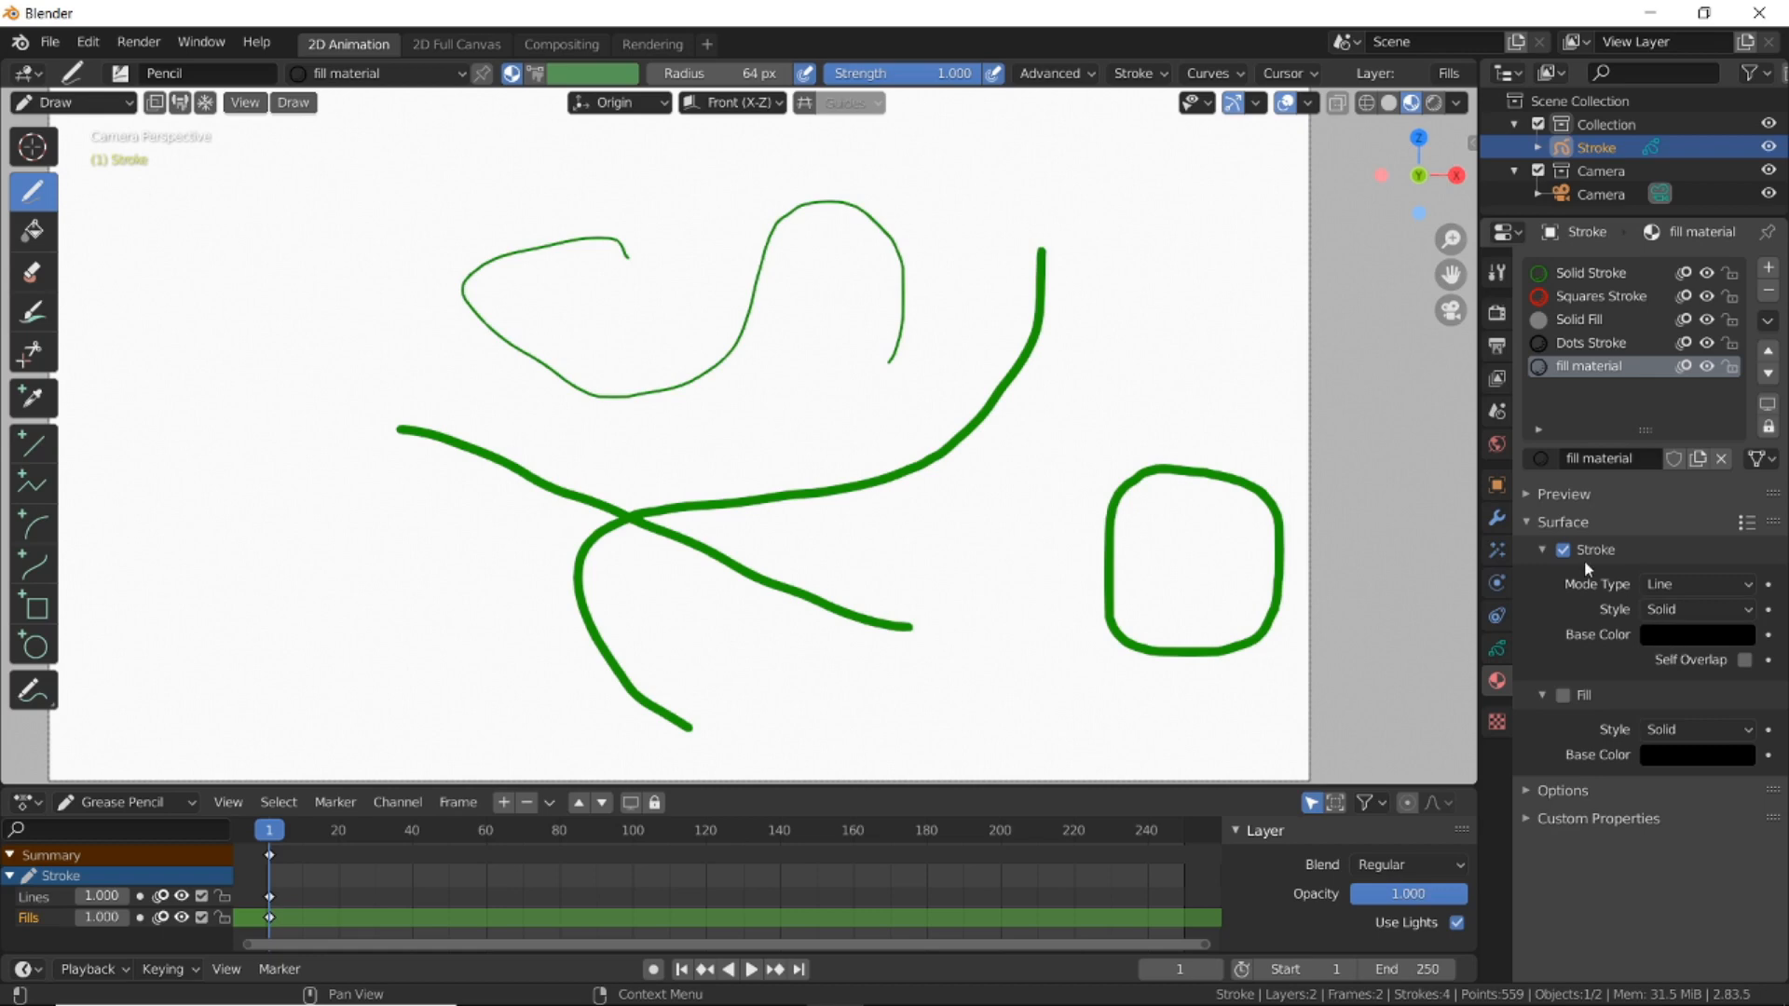
Set the stroke Base Color of the fill material to a bright blue.
{"action": "left_click", "coordinate": [1658, 633]}
{"action": "left_click_drag", "start_coordinate": [1659, 417], "coordinate": [1737, 301]}
{"action": "left_click_drag", "start_coordinate": [1700, 377], "coordinate": [1715, 350]}
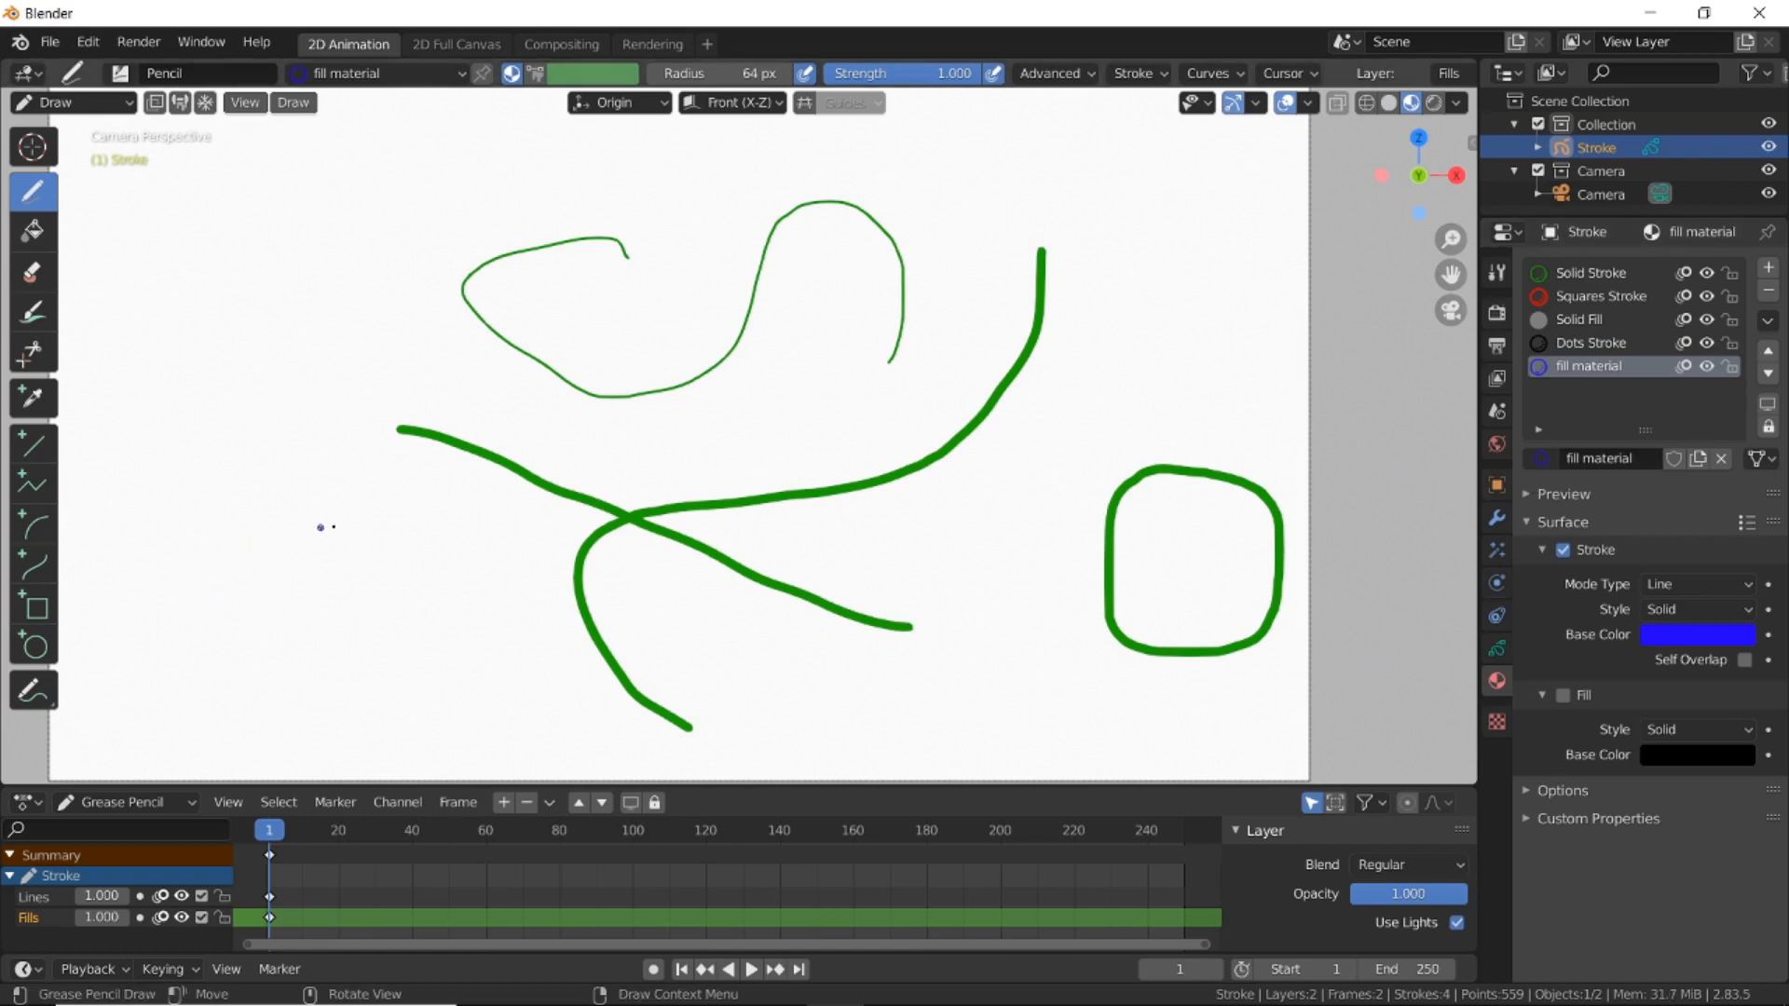
Enter Edit Mode with stroke selection and assign the fill material to the rounded square stroke.
{"action": "key", "text": "Tab"}
{"action": "scroll", "coordinate": [1274, 531], "scroll_direction": "up", "scroll_amount": 2}
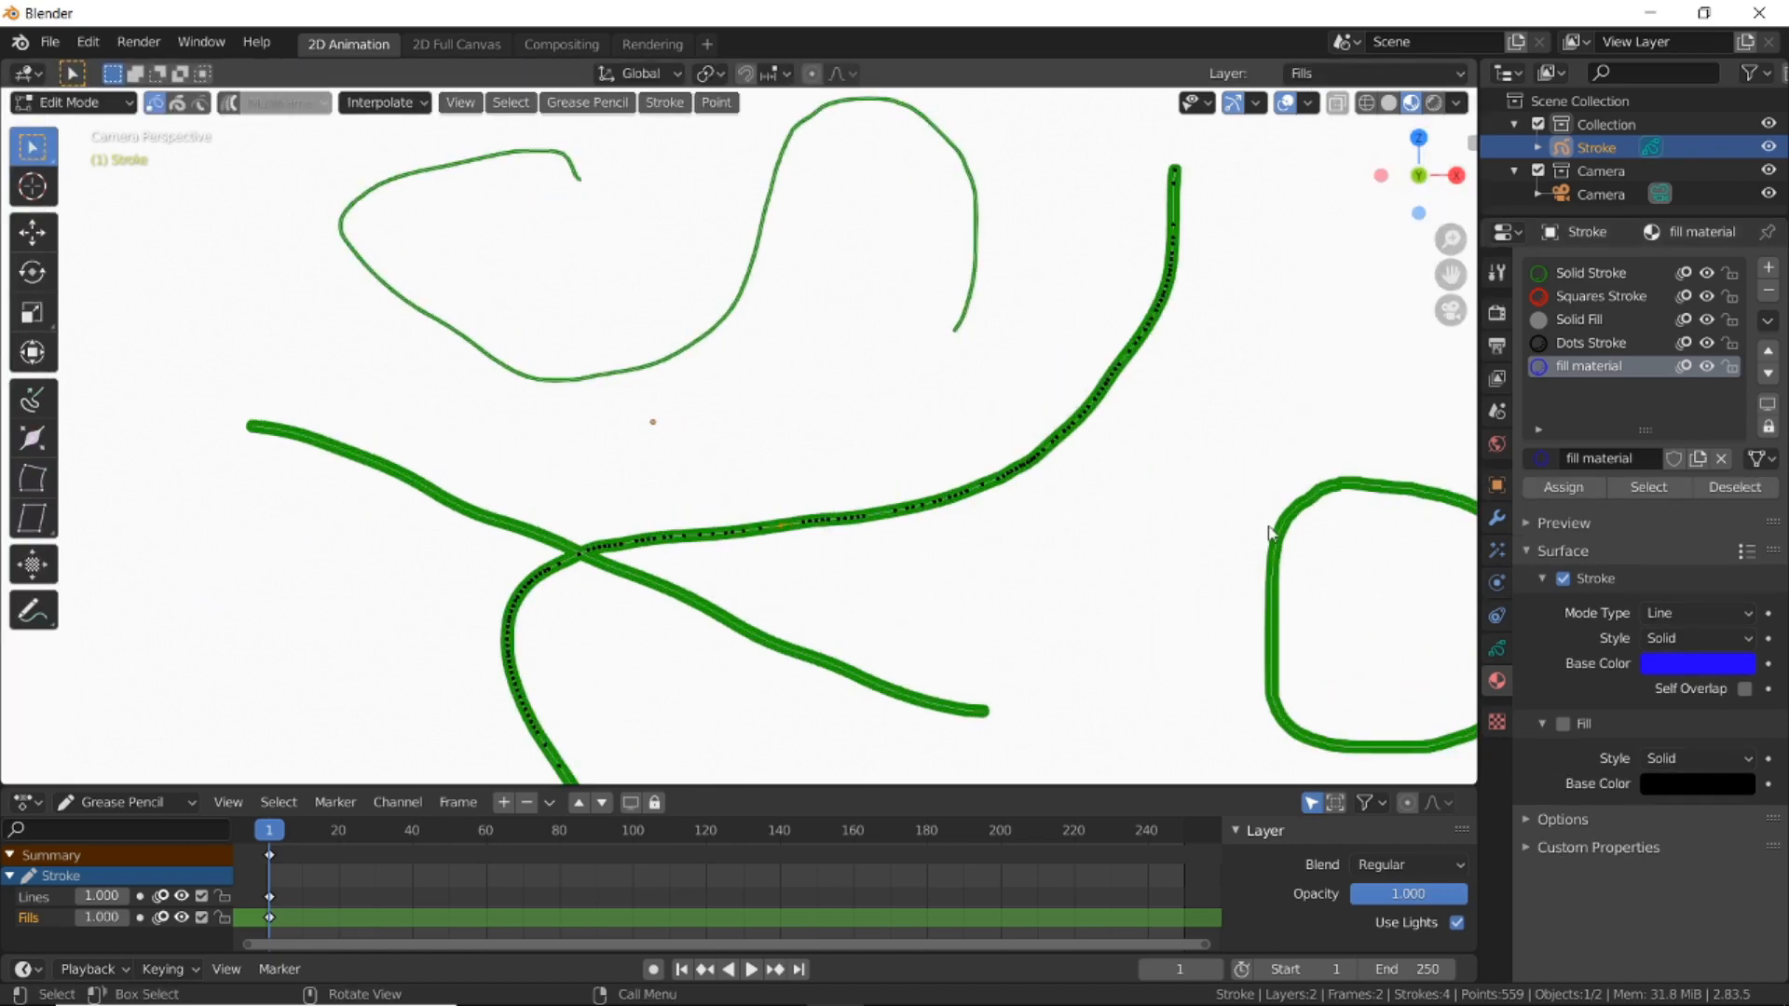
{"action": "left_click", "coordinate": [178, 102]}
{"action": "middle_click_drag", "start_coordinate": [838, 443], "coordinate": [590, 387], "text": "shift"}
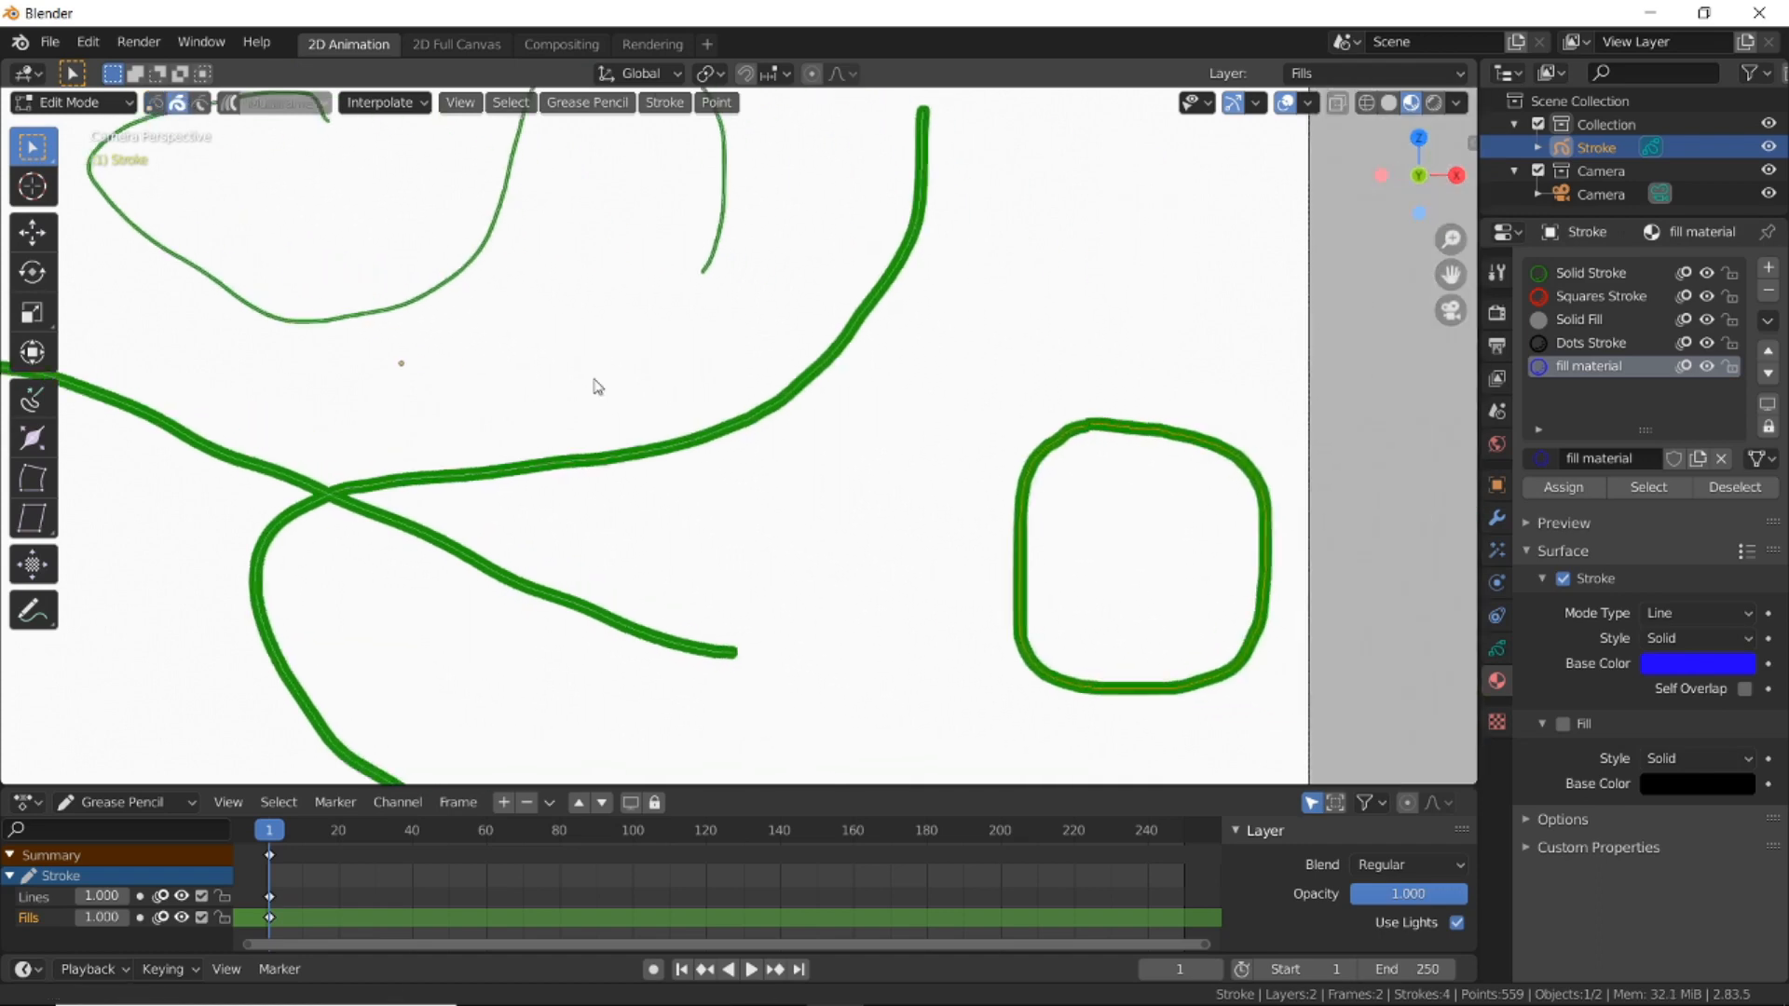
{"action": "scroll", "coordinate": [860, 443], "scroll_direction": "up", "scroll_amount": 2}
{"action": "scroll", "coordinate": [859, 444], "scroll_direction": "up", "scroll_amount": 1}
{"action": "middle_click_drag", "start_coordinate": [1051, 460], "coordinate": [951, 398], "text": "shift"}
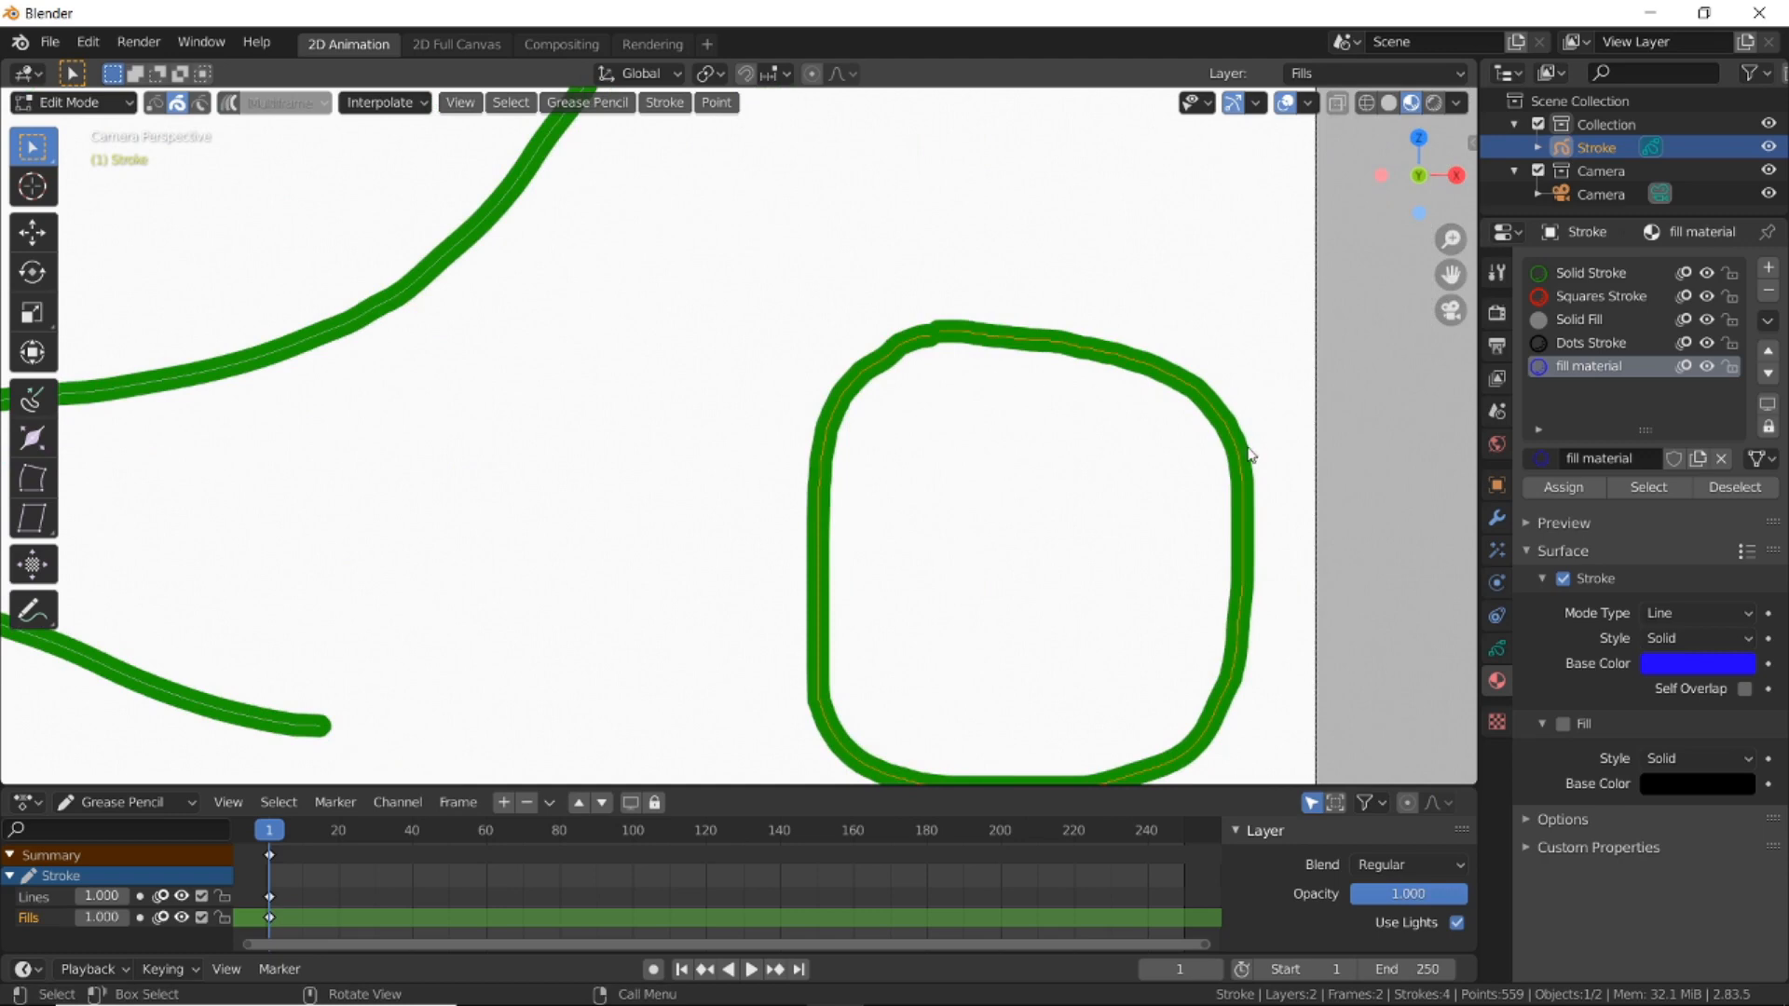
{"action": "left_click", "coordinate": [1575, 494]}
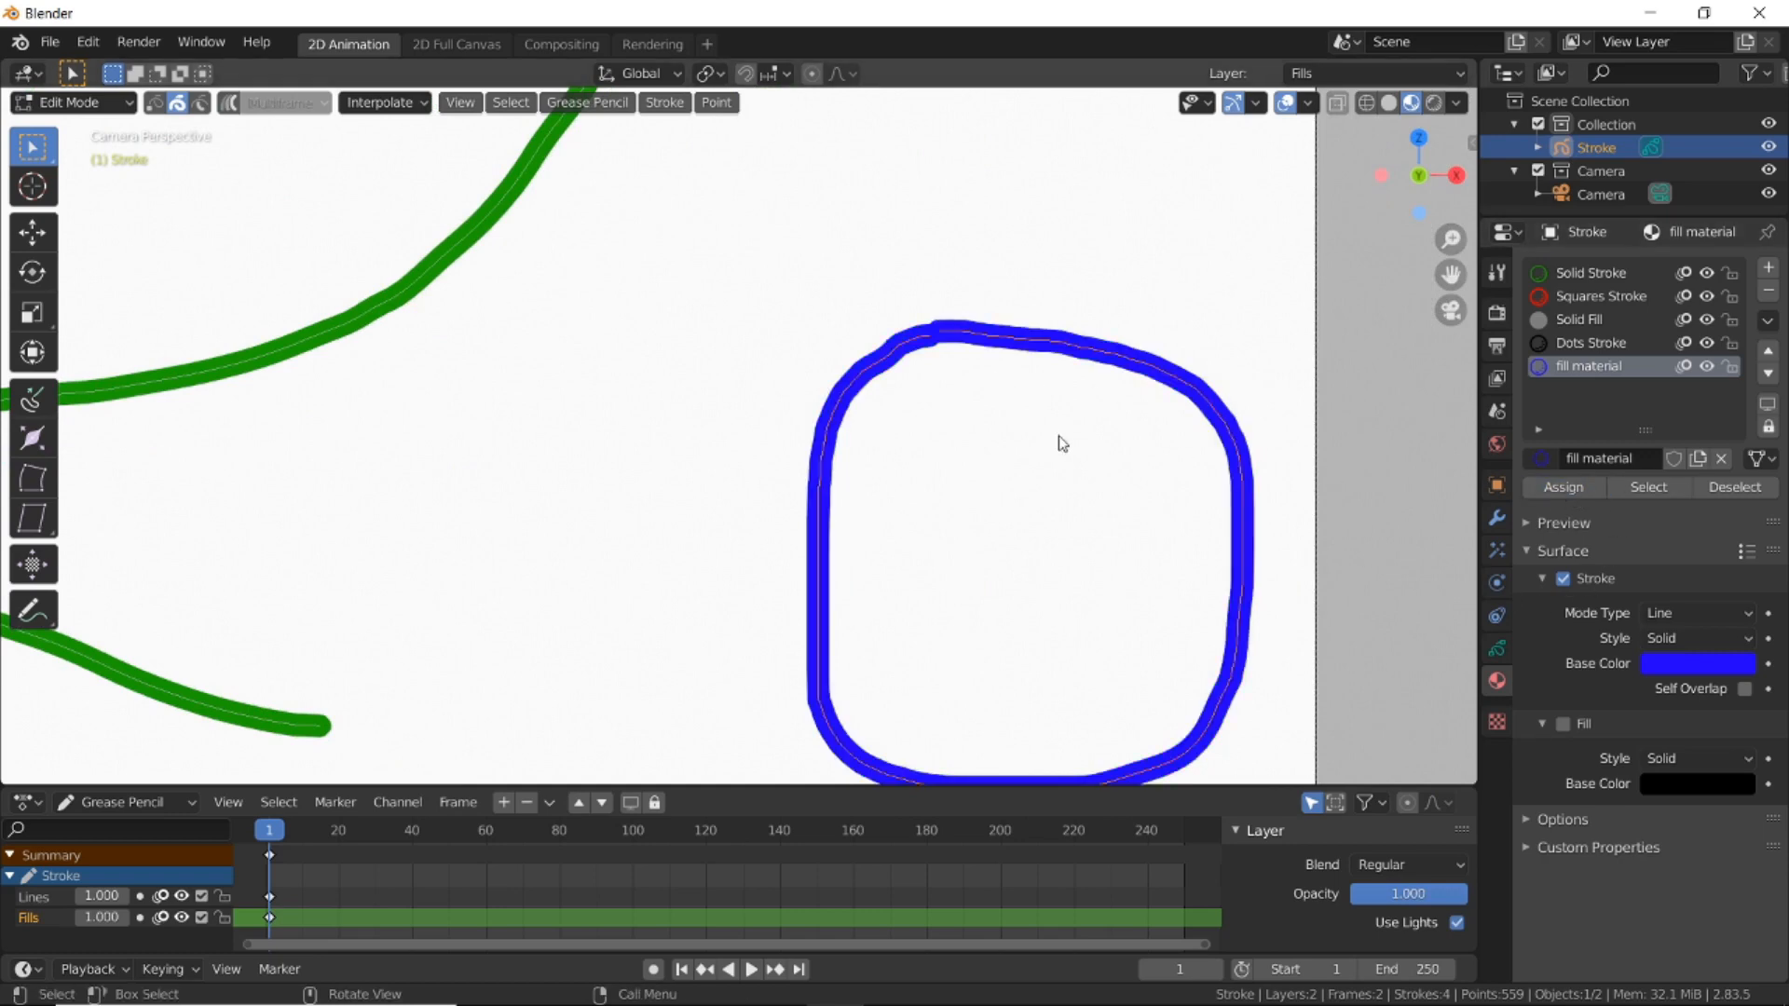
Enable Fill with a light blue Base Color on the fill material and disable its Stroke component.
{"action": "left_click", "coordinate": [1565, 725]}
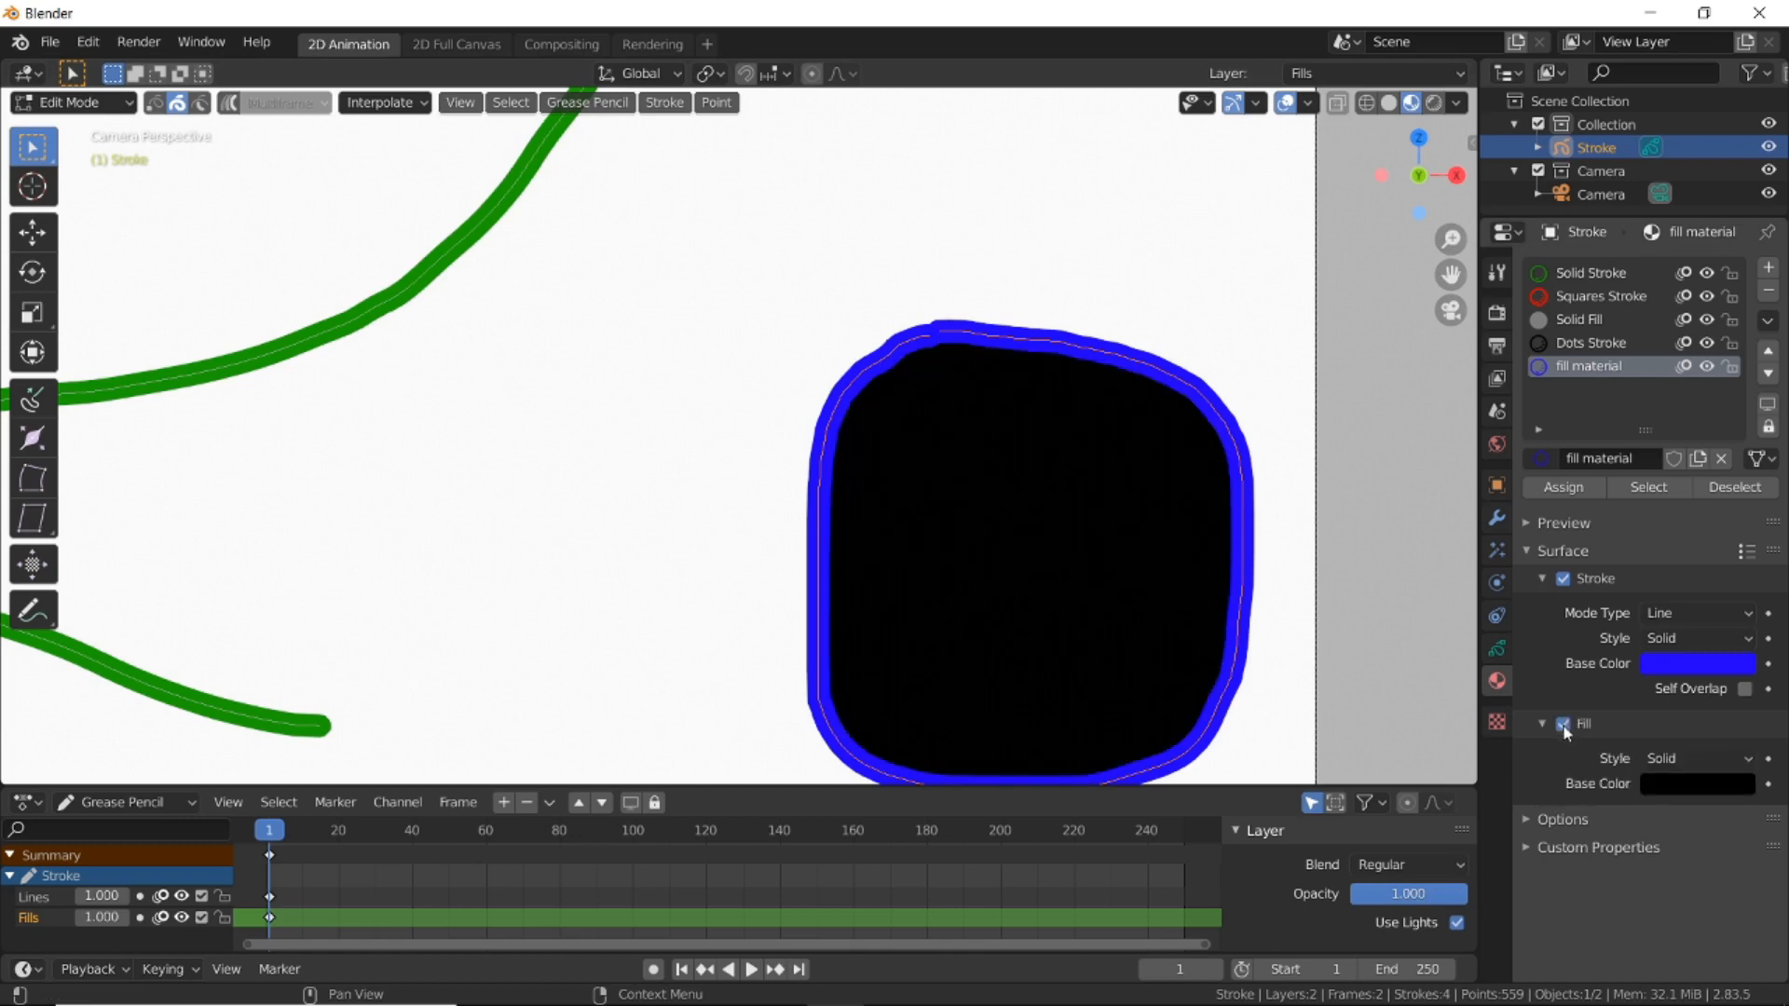
{"action": "left_click", "coordinate": [1678, 781]}
{"action": "left_click_drag", "start_coordinate": [1737, 615], "coordinate": [1737, 451]}
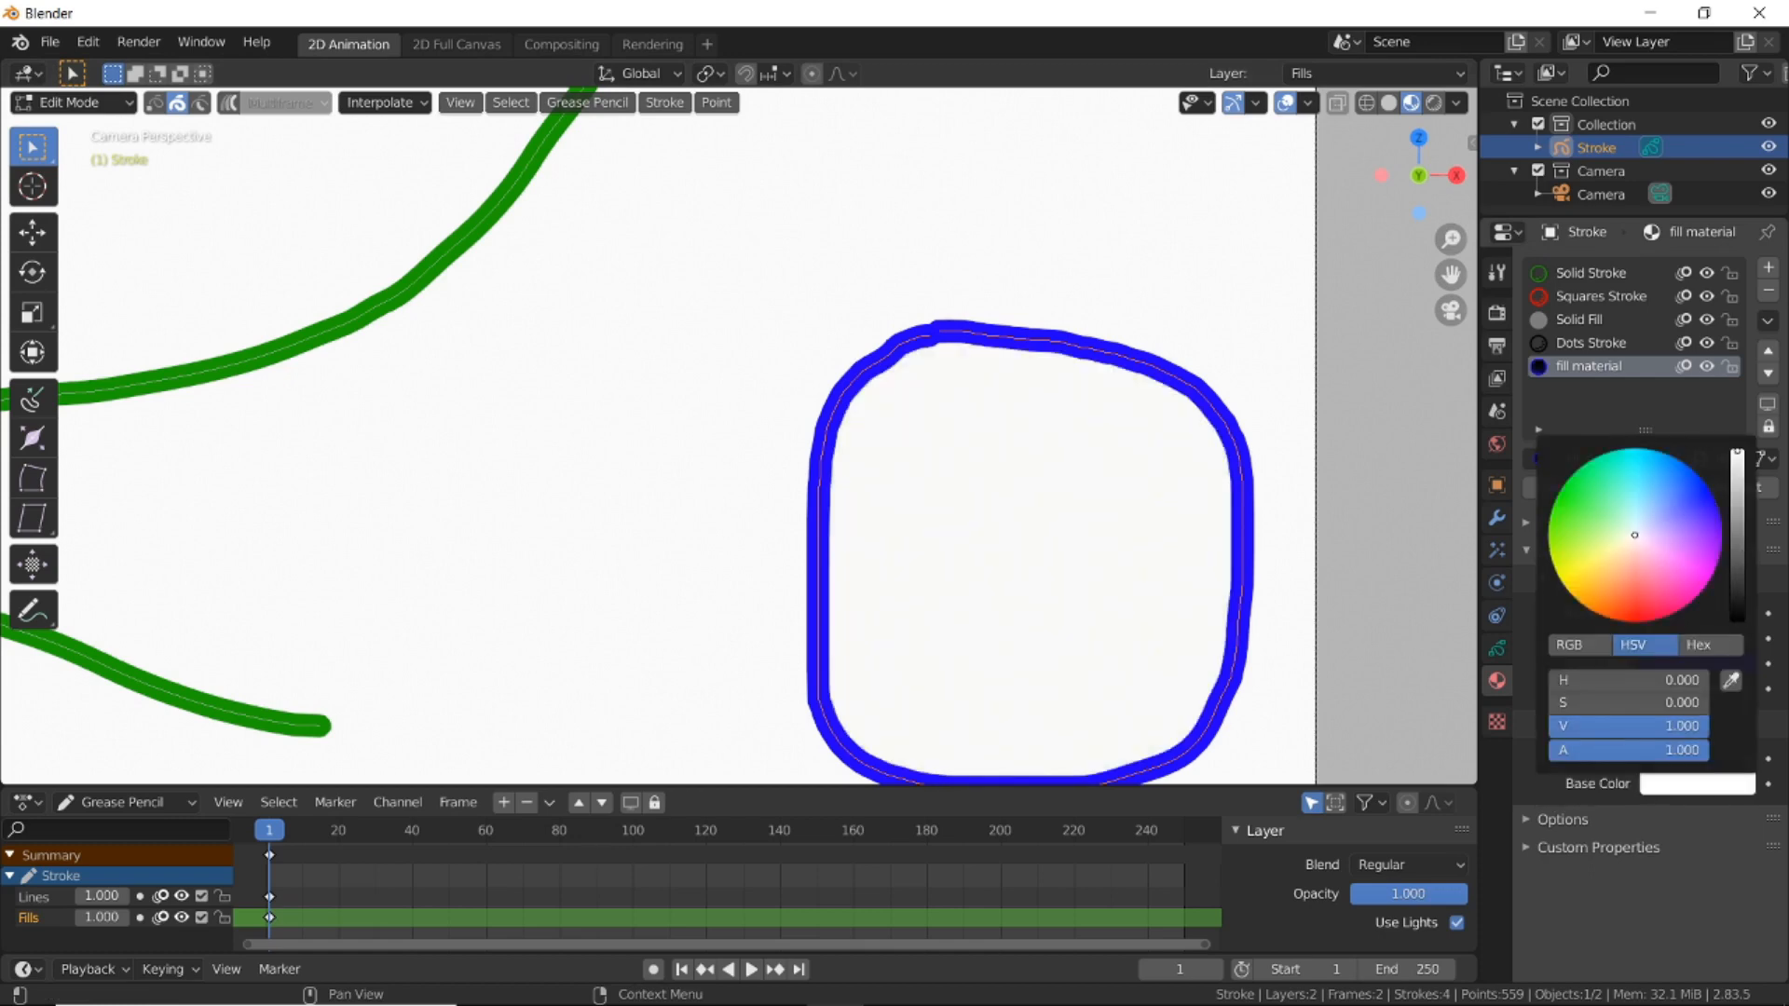
{"action": "left_click", "coordinate": [1662, 495]}
{"action": "scroll", "coordinate": [1089, 473], "scroll_direction": "down", "scroll_amount": 5}
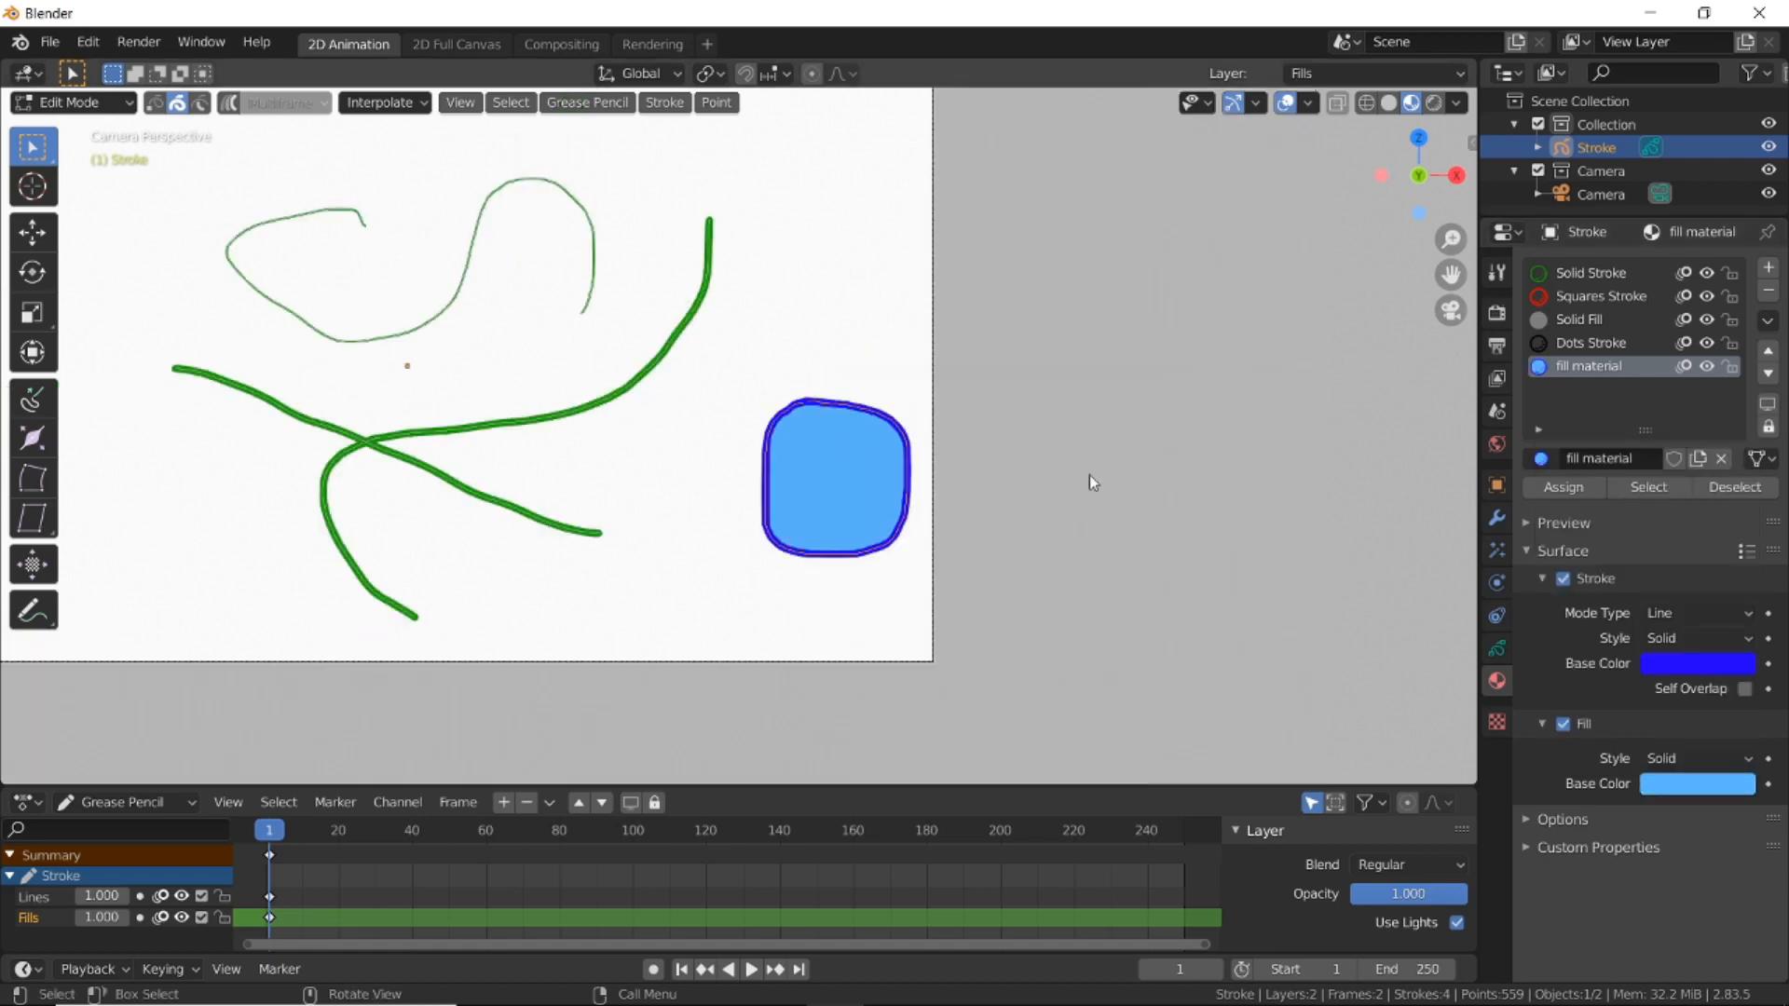
{"action": "scroll", "coordinate": [885, 462], "scroll_direction": "up", "scroll_amount": 3}
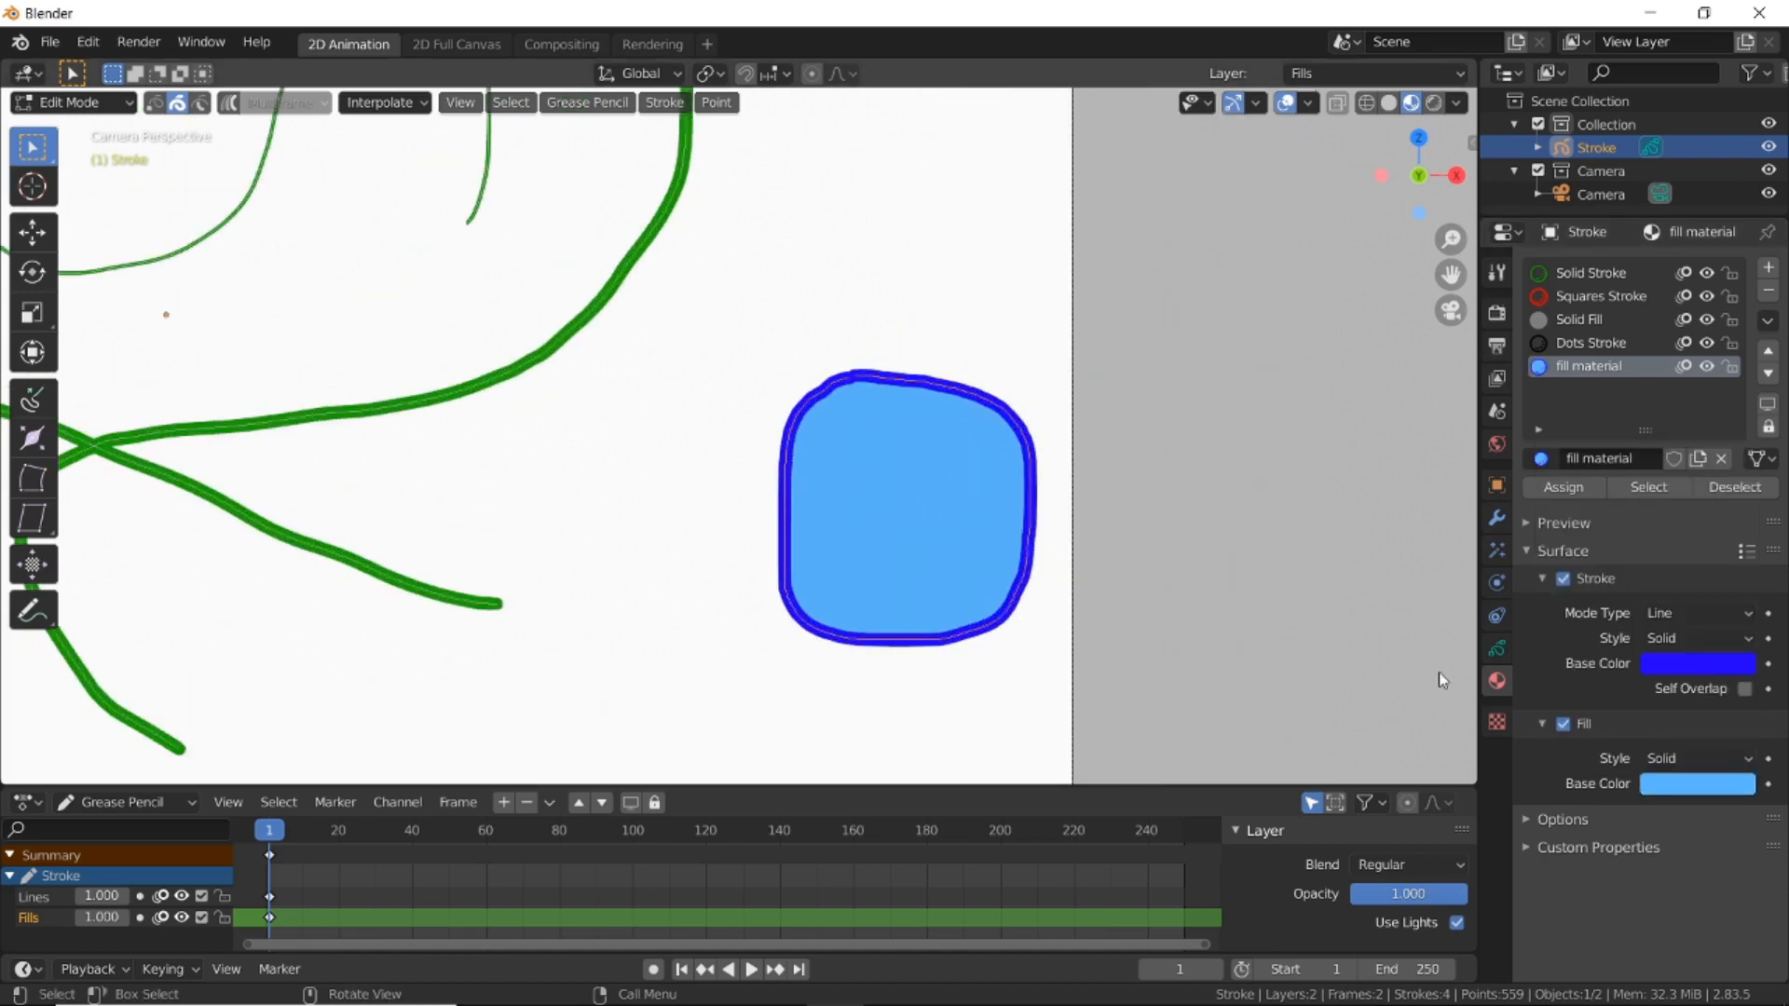
{"action": "left_click", "coordinate": [1565, 578]}
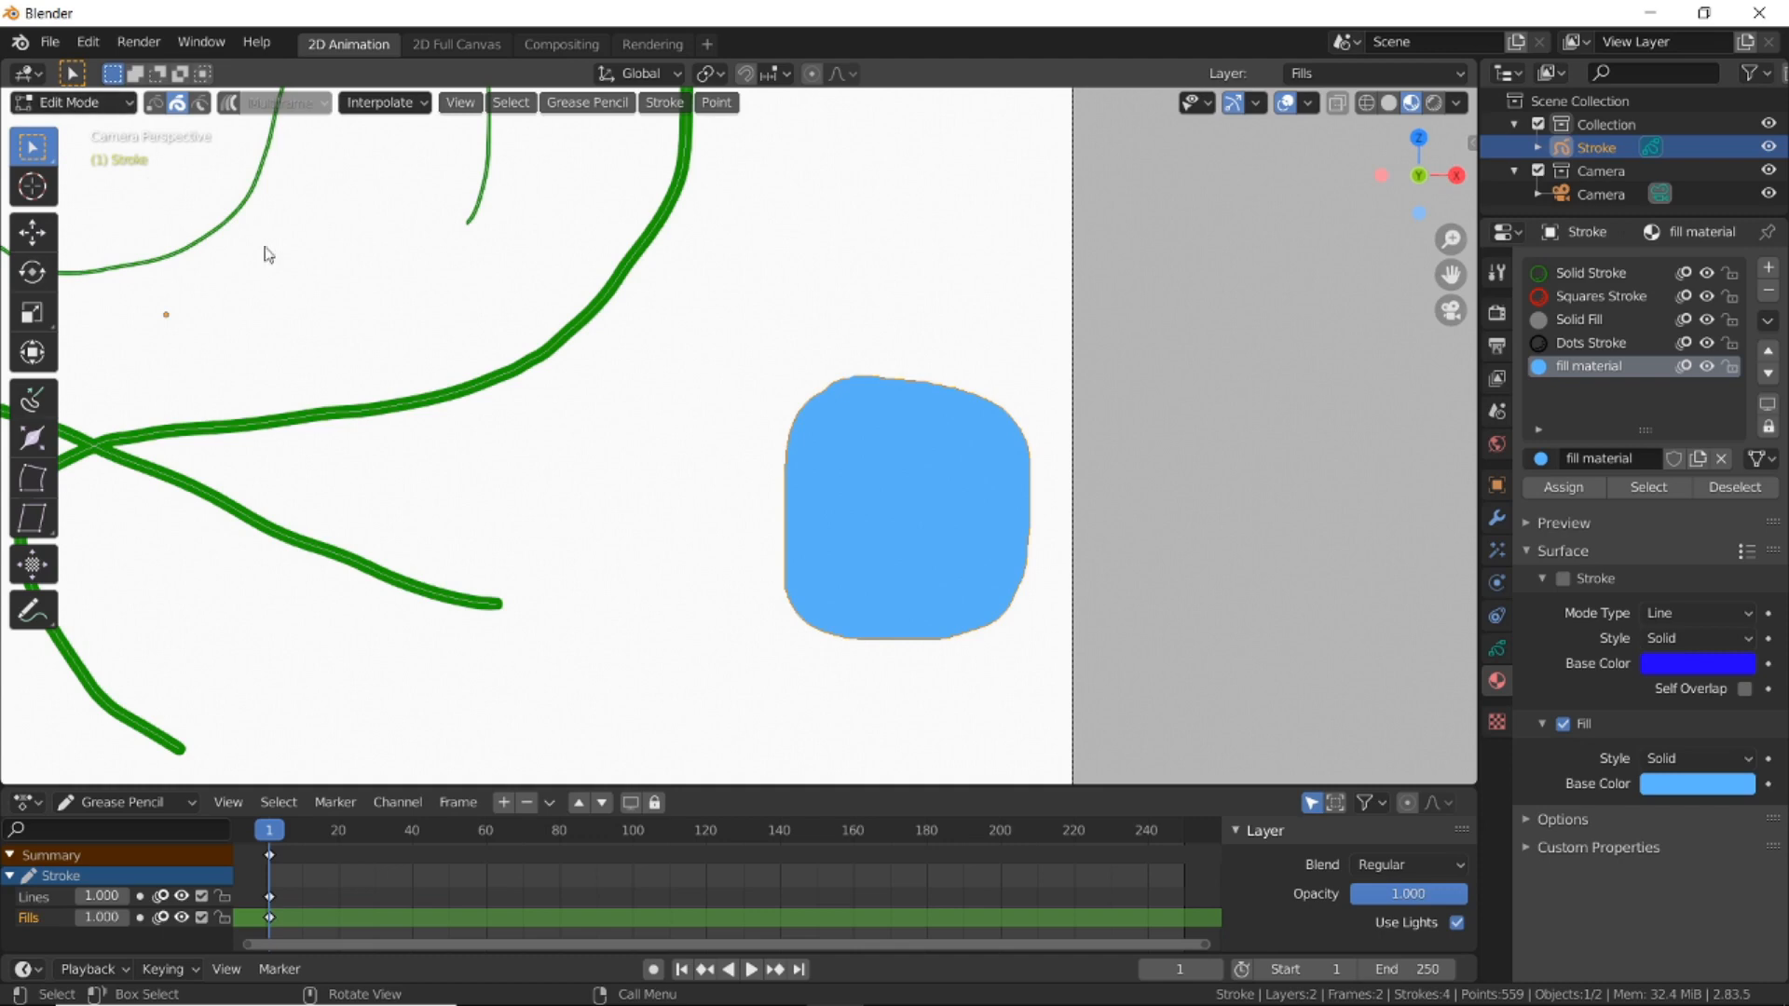
Return to Draw Mode and draw overlapping freehand filled shapes from the rounded square across to where the two thick green strokes cross.
{"action": "key", "text": "Tab"}
{"action": "mouse_move", "coordinate": [816, 394]}
{"action": "left_mouse_down"}
{"action": "mouse_move", "coordinate": [876, 312]}
{"action": "mouse_move", "coordinate": [884, 407]}
{"action": "left_mouse_up"}
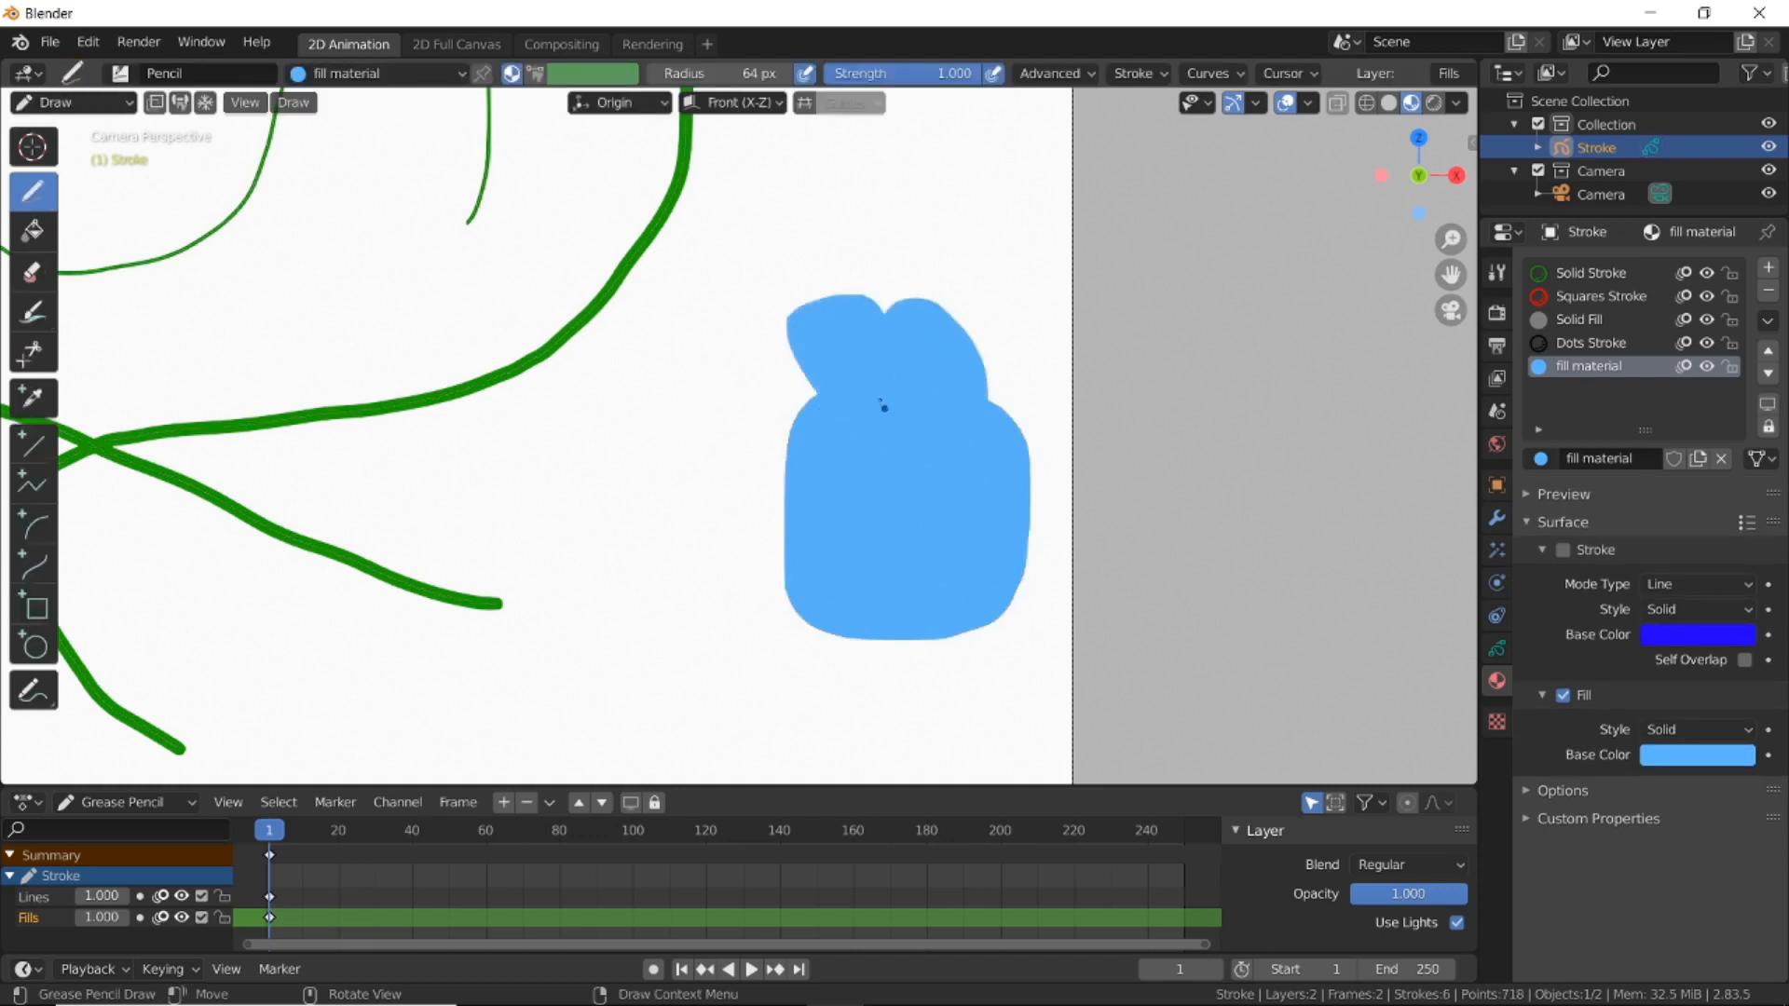
{"action": "mouse_move", "coordinate": [867, 299]}
{"action": "left_mouse_down"}
{"action": "mouse_move", "coordinate": [1030, 279]}
{"action": "mouse_move", "coordinate": [1035, 671]}
{"action": "mouse_move", "coordinate": [704, 593]}
{"action": "mouse_move", "coordinate": [807, 382]}
{"action": "left_mouse_up"}
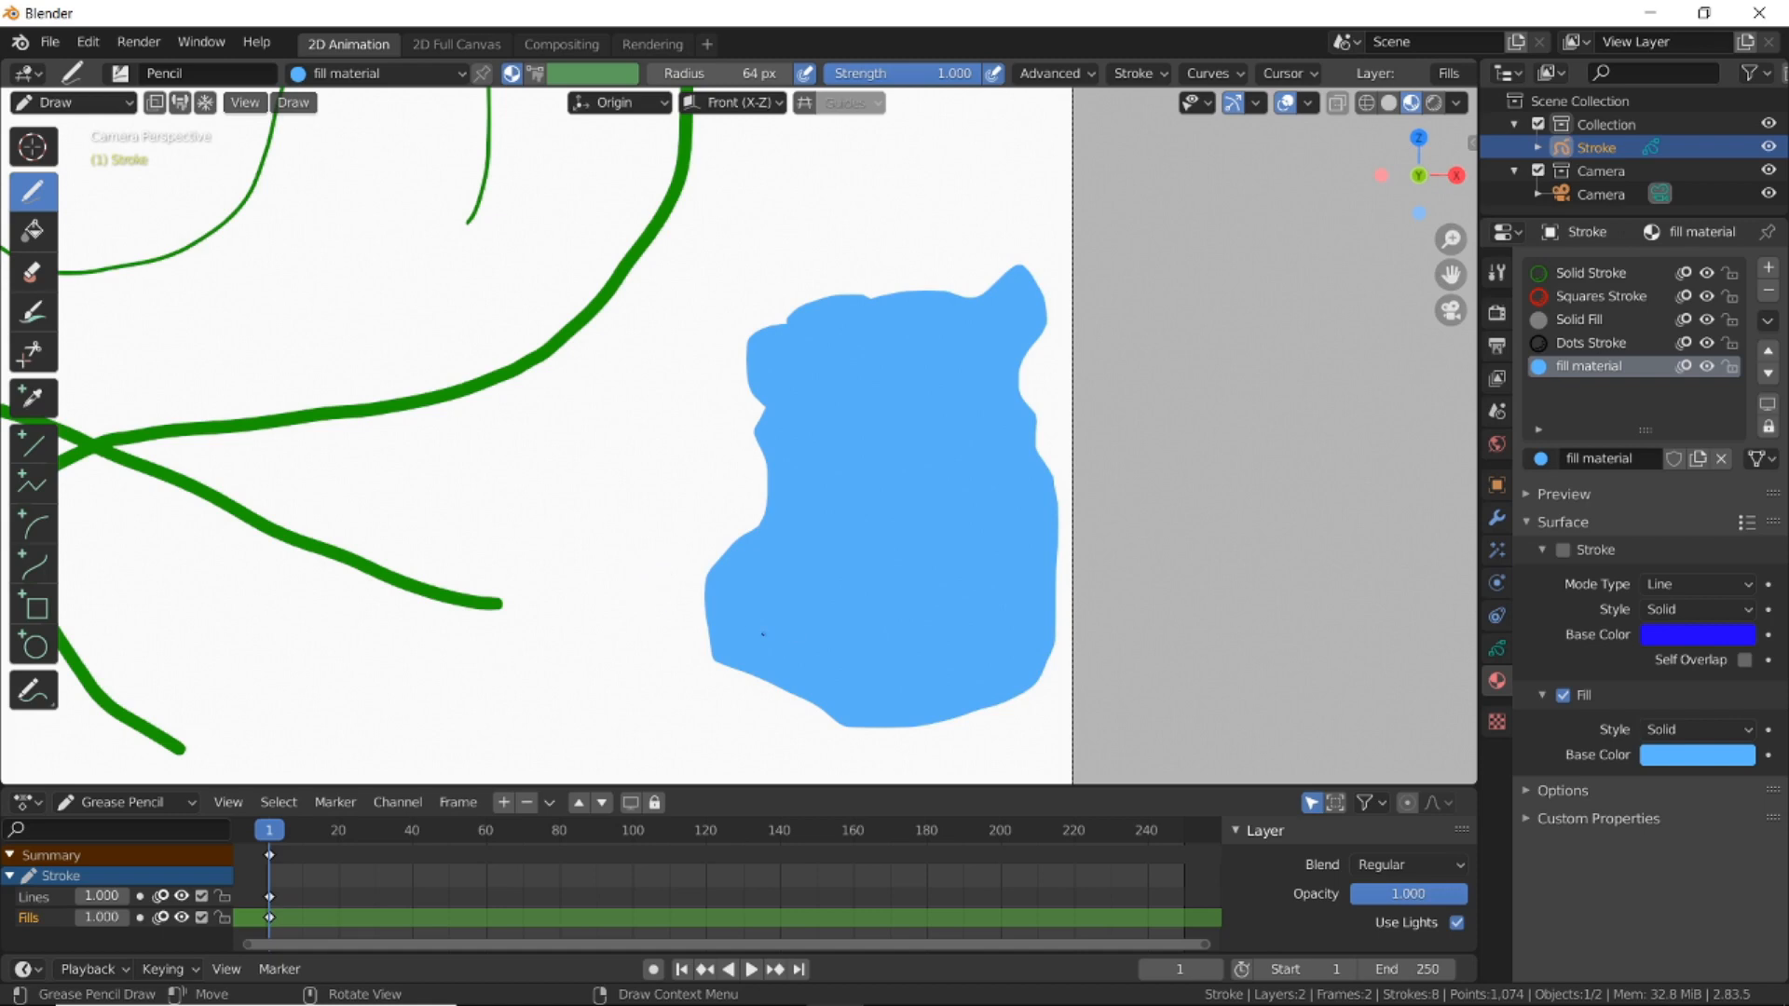
{"action": "mouse_move", "coordinate": [763, 634]}
{"action": "left_mouse_down"}
{"action": "mouse_move", "coordinate": [431, 588]}
{"action": "mouse_move", "coordinate": [179, 483]}
{"action": "mouse_move", "coordinate": [149, 439]}
{"action": "mouse_move", "coordinate": [439, 404]}
{"action": "mouse_move", "coordinate": [597, 312]}
{"action": "mouse_move", "coordinate": [842, 525]}
{"action": "left_mouse_up"}
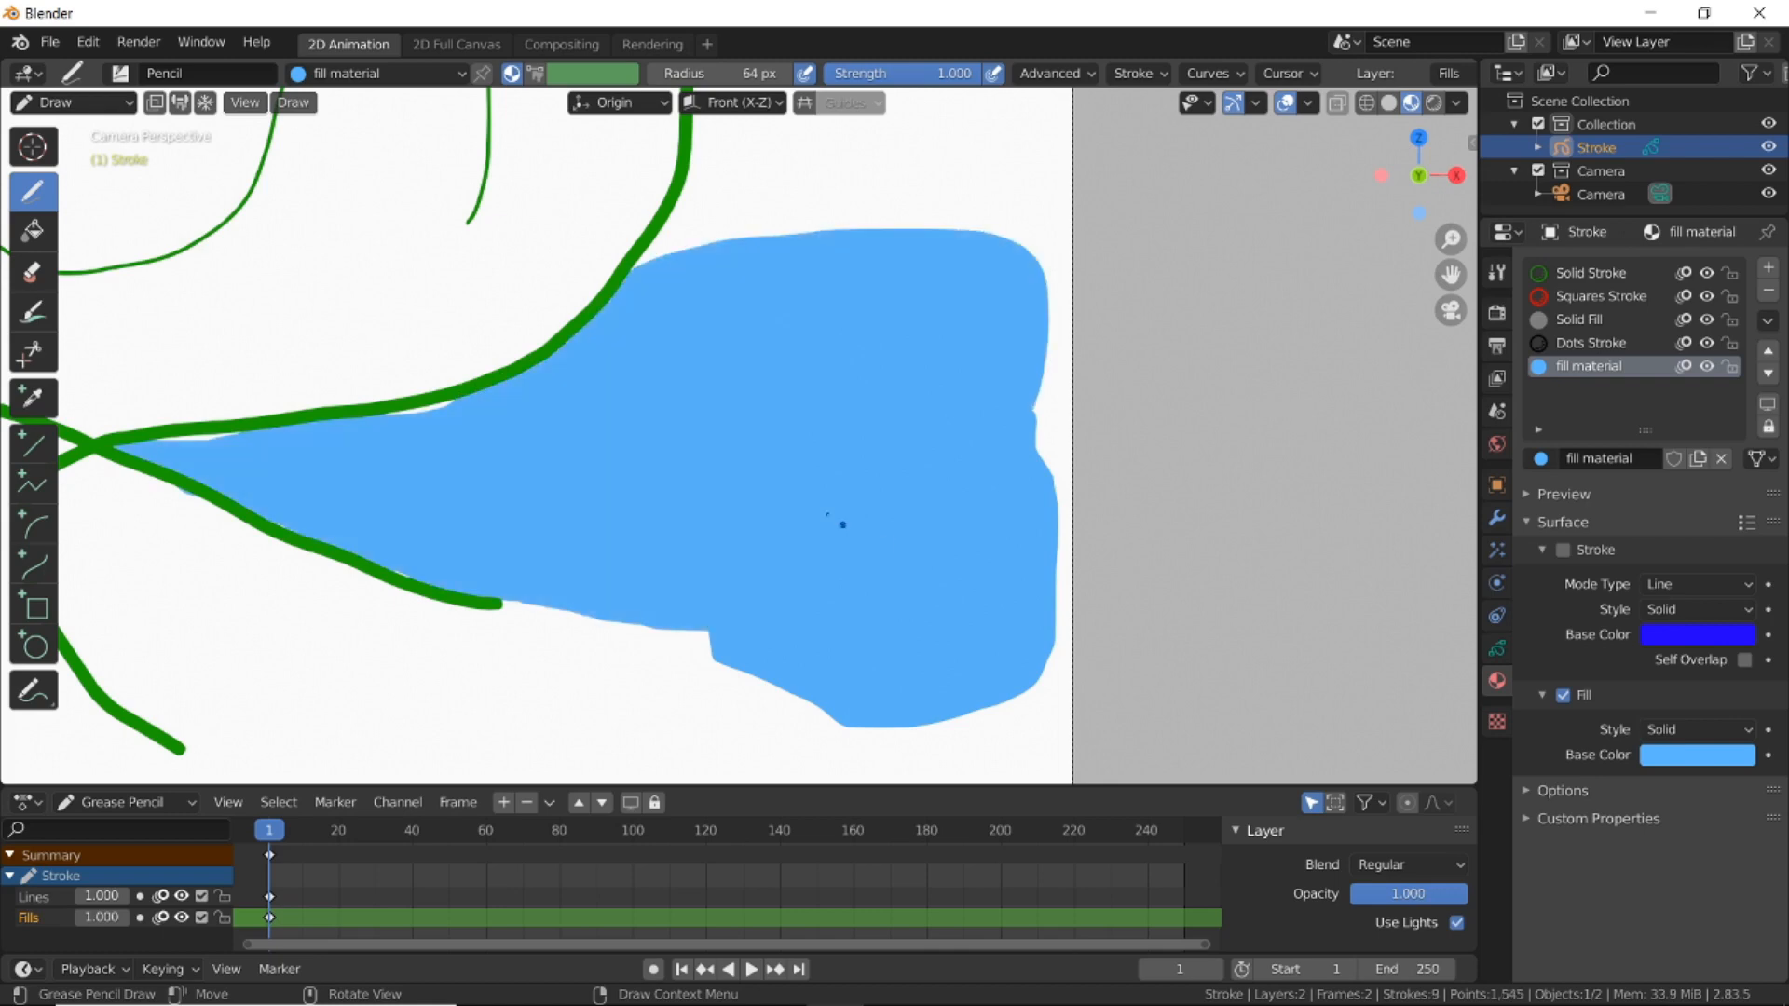
{"action": "scroll", "coordinate": [842, 525], "scroll_direction": "down", "scroll_amount": 5}
{"action": "scroll", "coordinate": [360, 372], "scroll_direction": "up", "scroll_amount": 6}
{"action": "scroll", "coordinate": [411, 407], "scroll_direction": "down", "scroll_amount": 3}
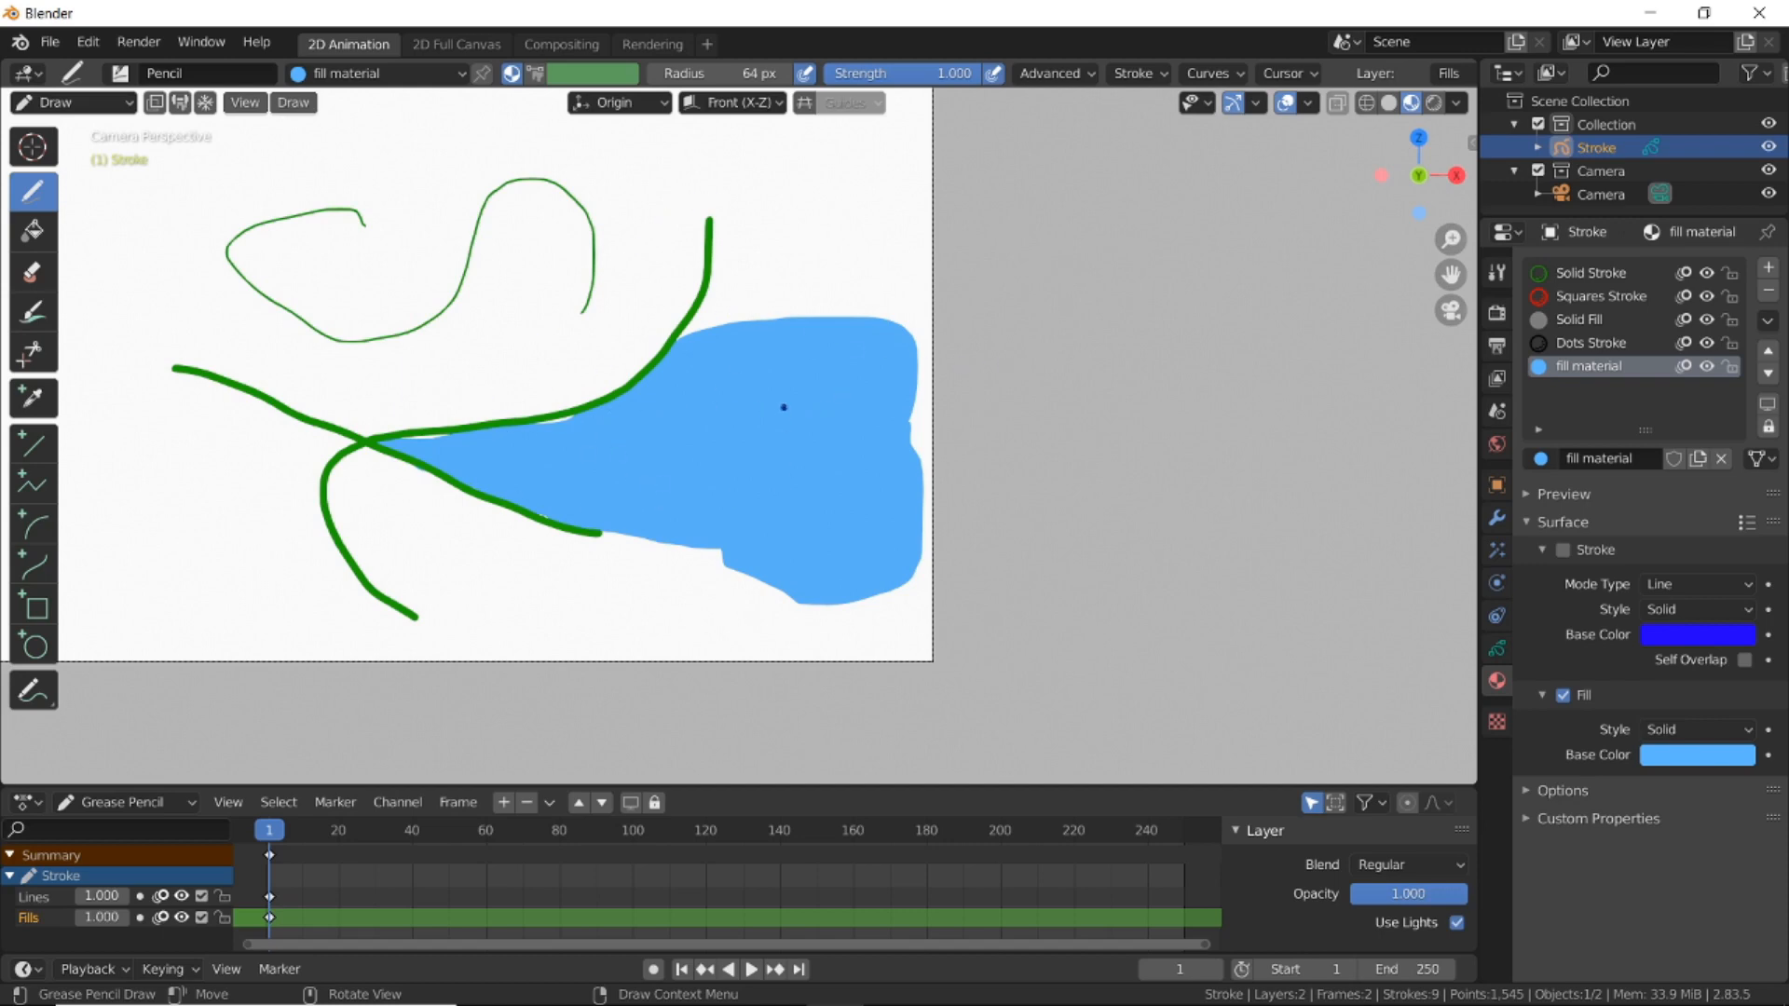
{"action": "left_click_drag", "start_coordinate": [538, 422], "coordinate": [571, 419]}
Try to move one of the blue filled strokes in Edit Mode up out of the filled area, above the thick green strokes.
{"action": "key", "text": "Tab"}
{"action": "left_click", "coordinate": [773, 382]}
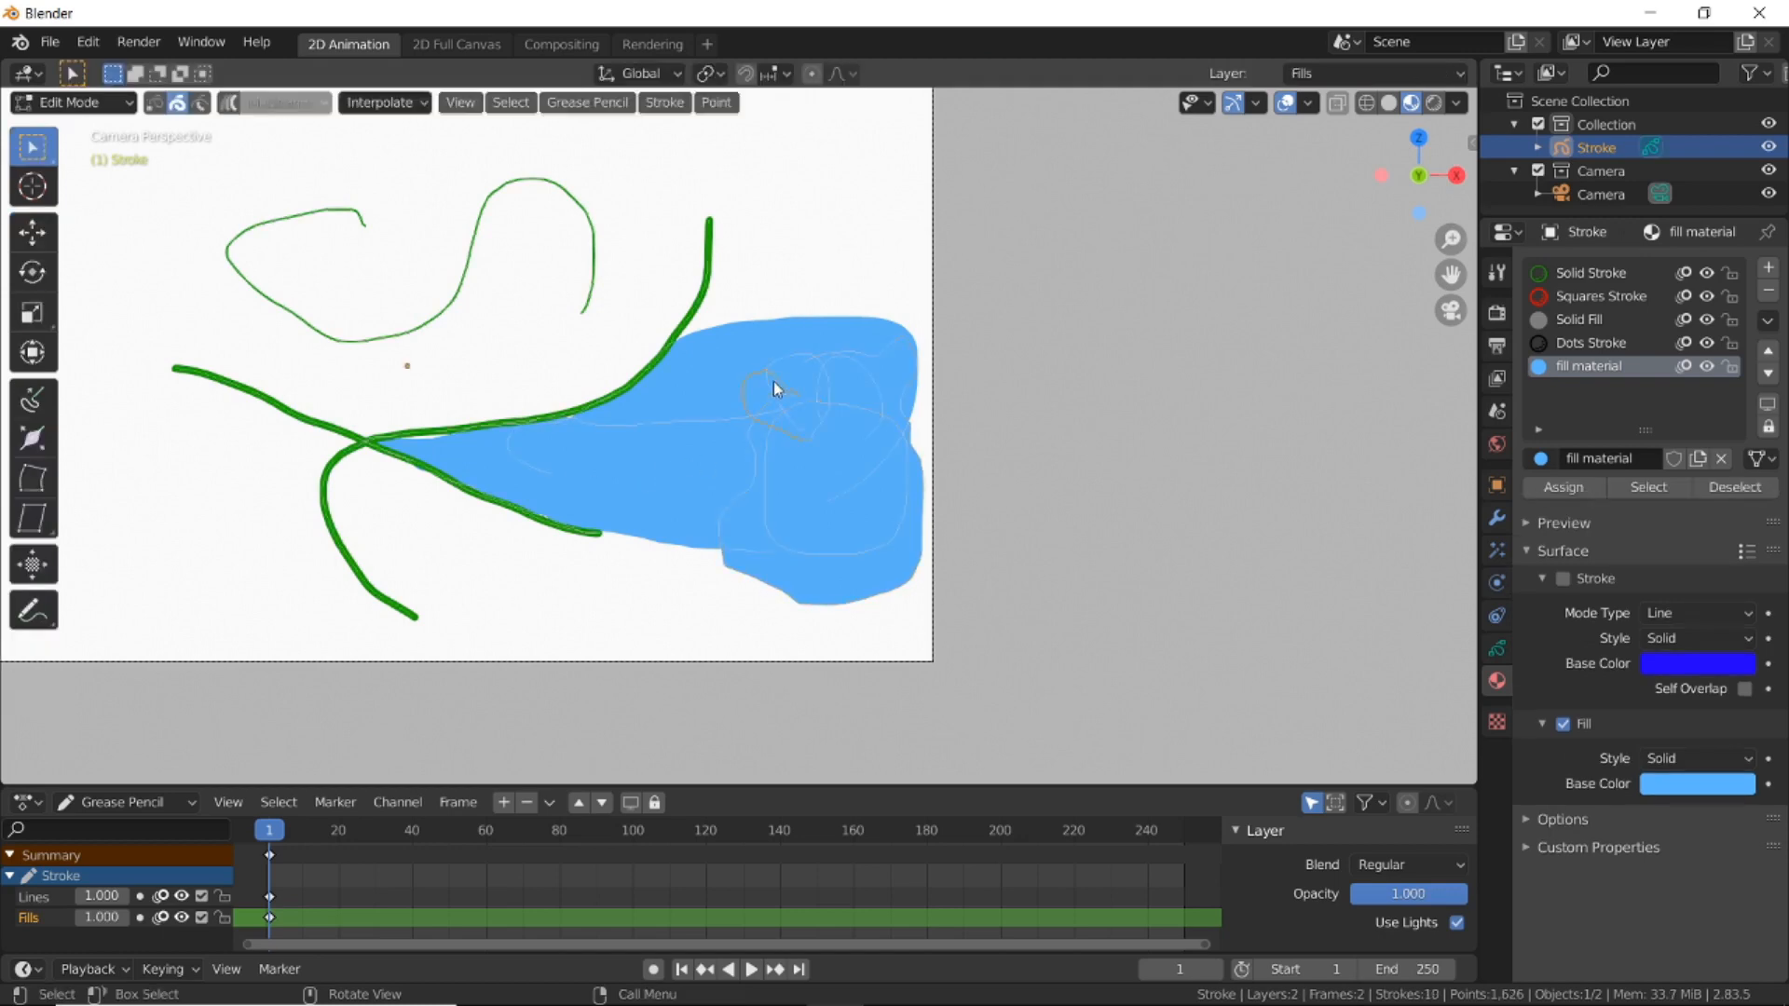
{"action": "left_click", "coordinate": [602, 428]}
{"action": "key", "text": "g"}
{"action": "left_click", "coordinate": [464, 353]}
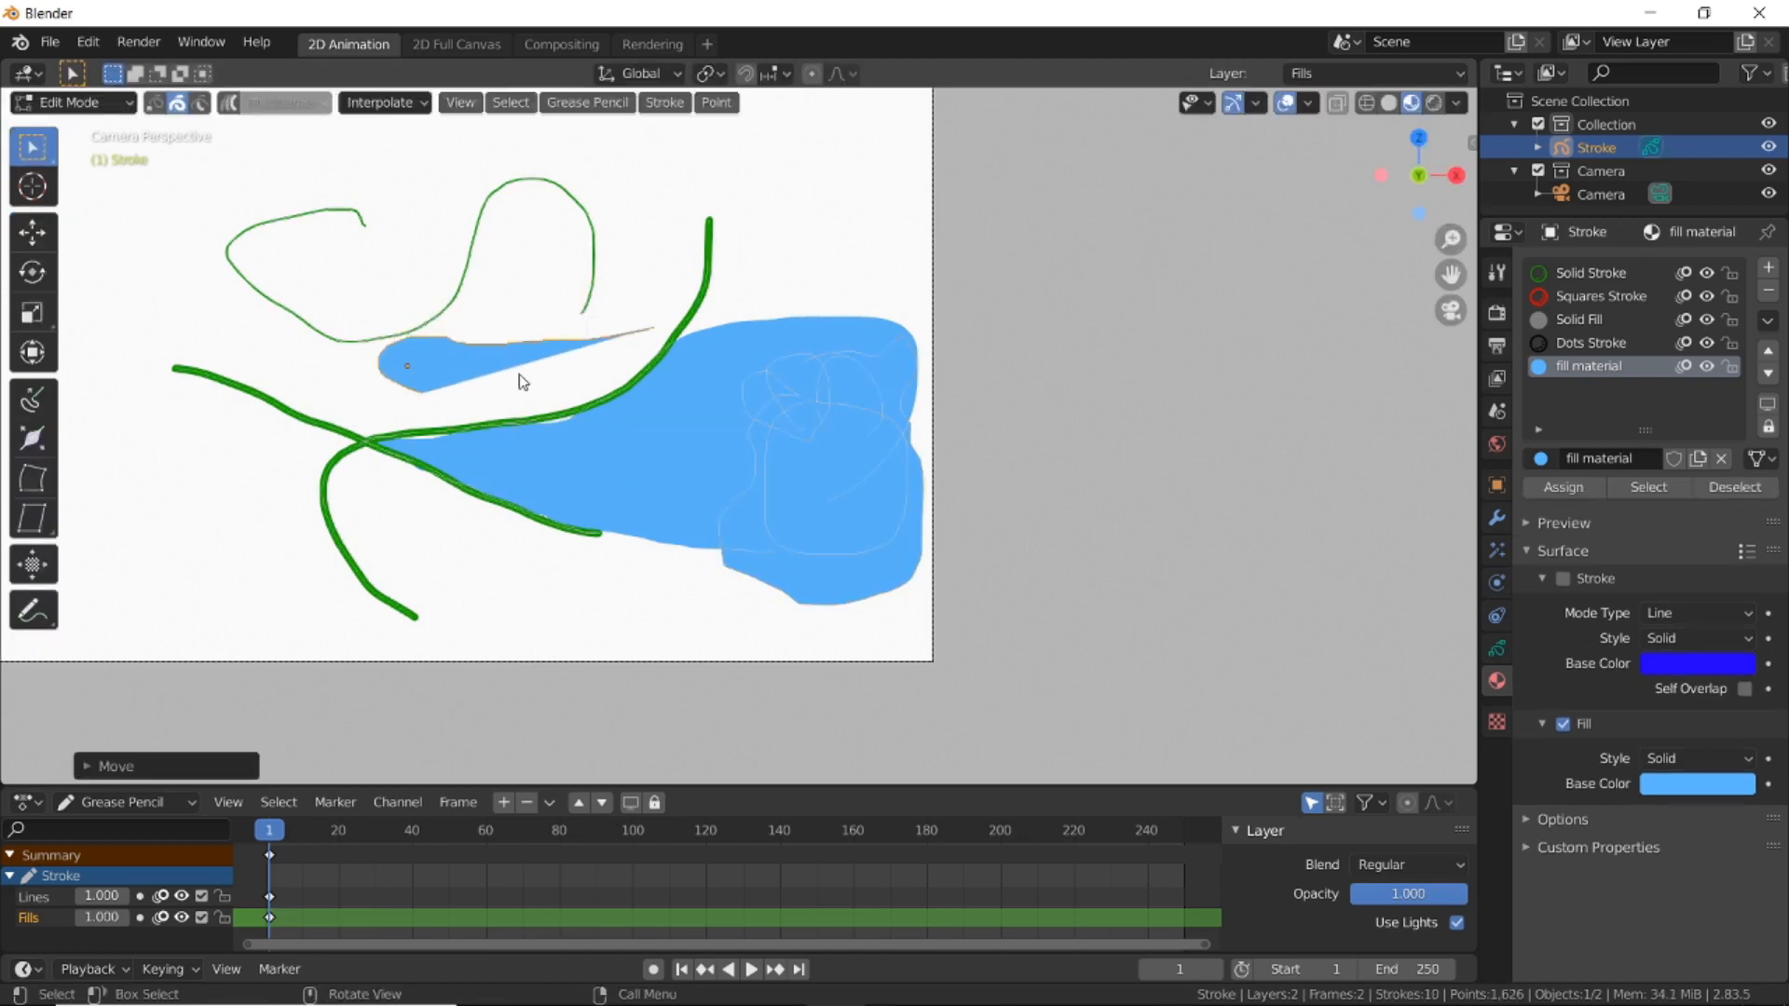
{"action": "key", "text": "Delete"}
{"action": "scroll", "coordinate": [602, 425], "scroll_direction": "up", "scroll_amount": 3}
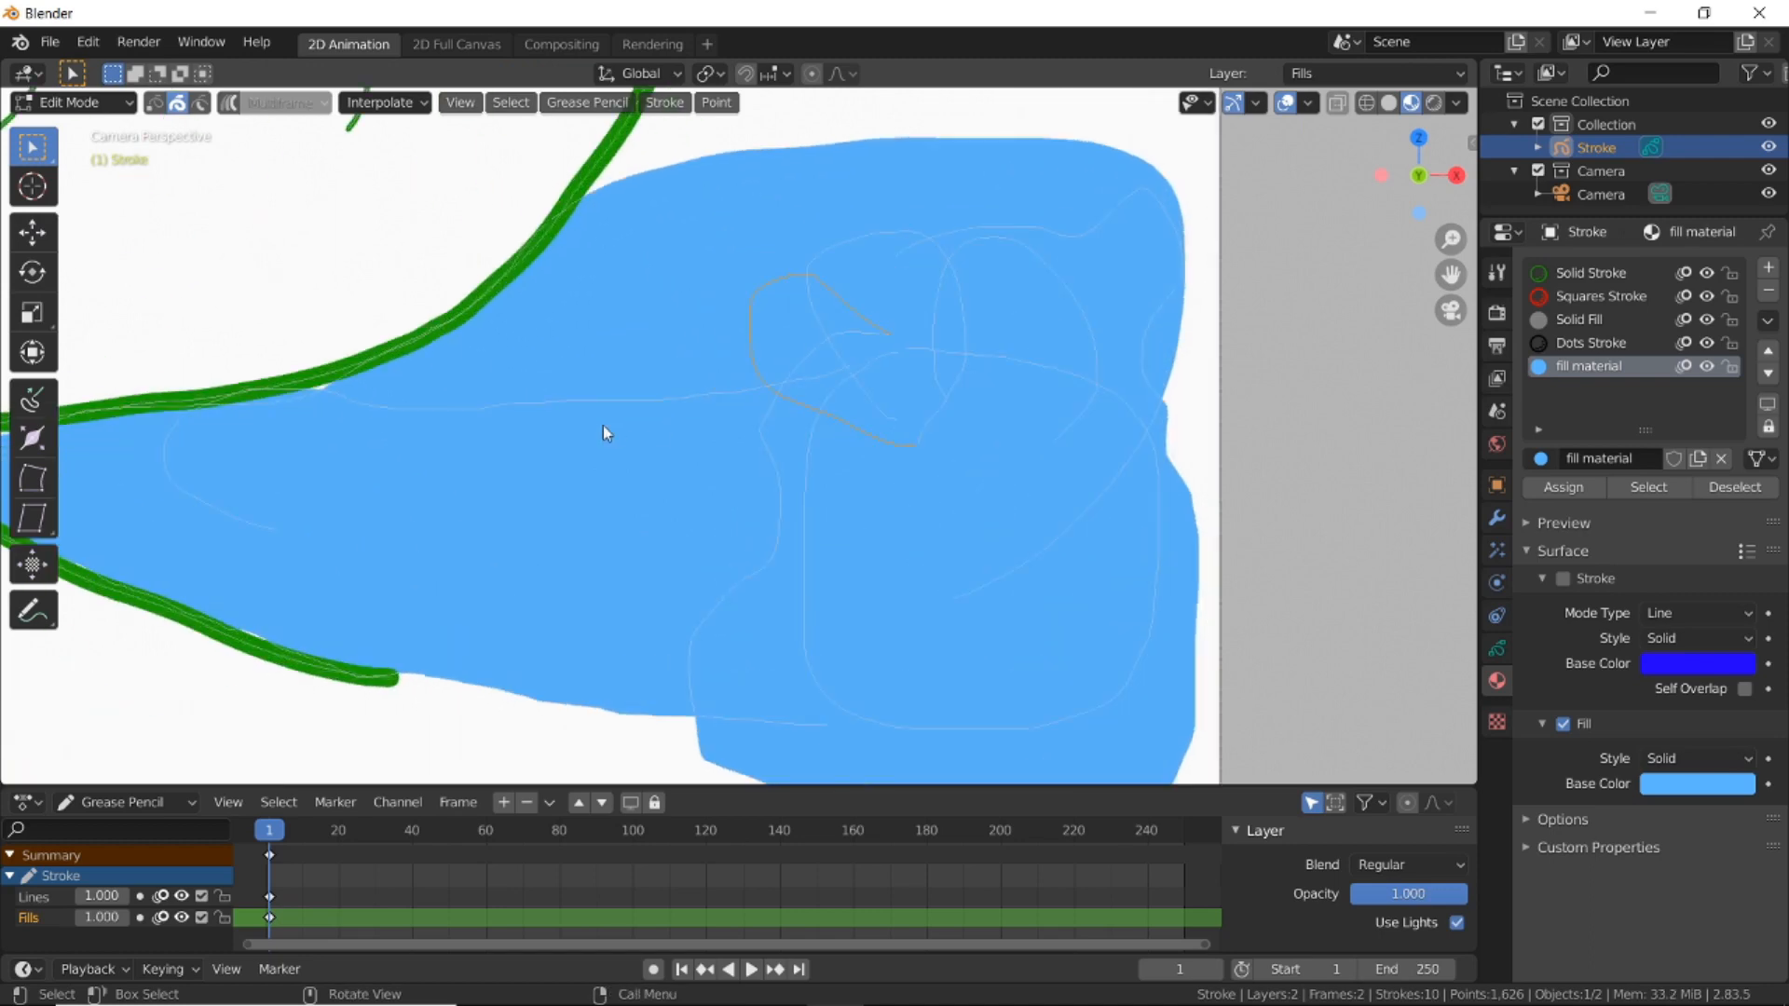
{"action": "scroll", "coordinate": [602, 425], "scroll_direction": "down", "scroll_amount": 3}
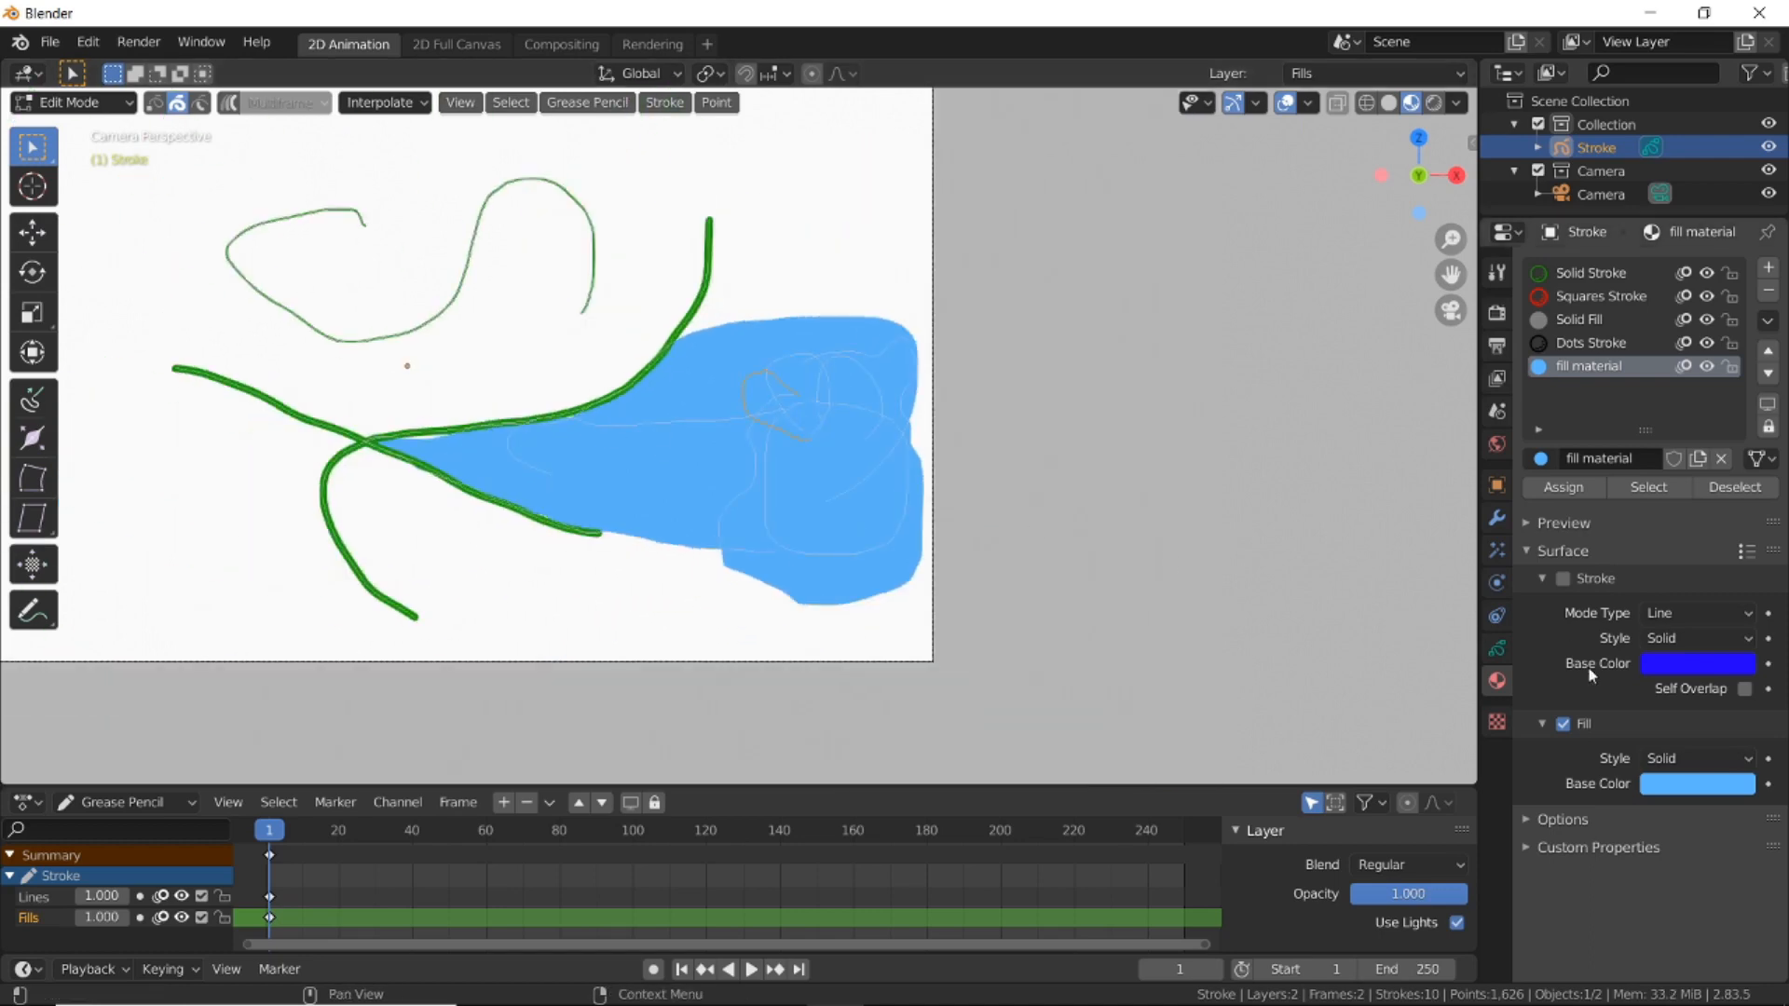
Set the fill material's Fill Base Color to a pale cyan.
{"action": "left_click", "coordinate": [1658, 786]}
{"action": "mouse_move", "coordinate": [1621, 517]}
{"action": "left_mouse_down"}
{"action": "mouse_move", "coordinate": [1611, 505]}
{"action": "mouse_move", "coordinate": [1638, 493]}
{"action": "left_mouse_up"}
{"action": "key", "text": "Tab"}
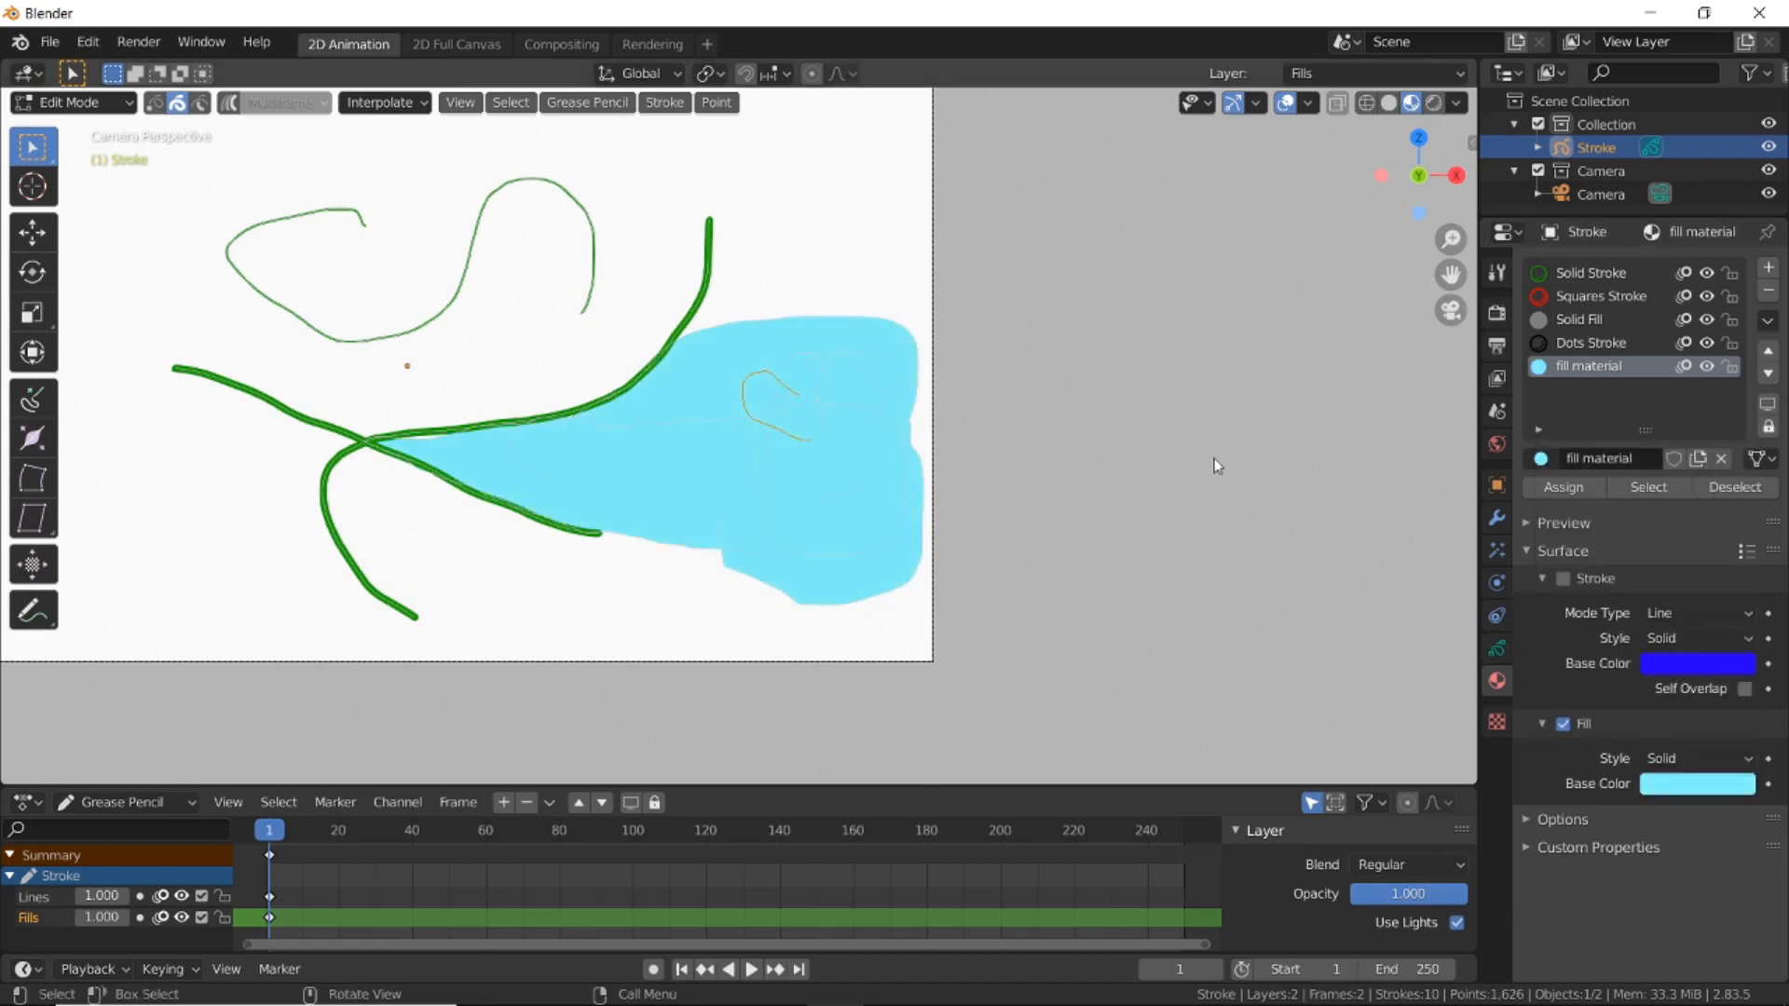